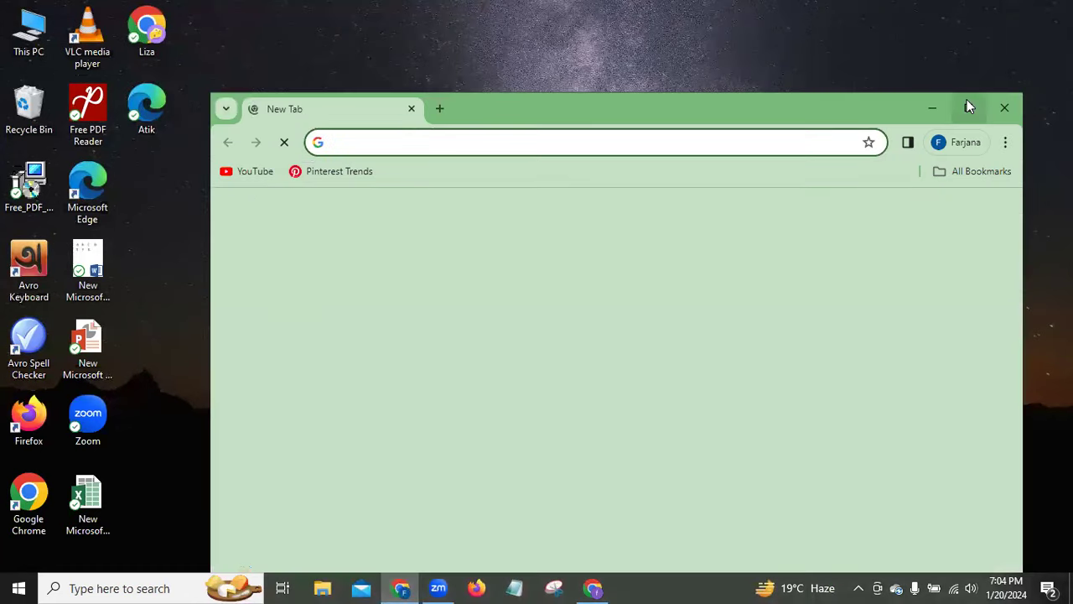
# Search Google for "fiverr" in a maximized browser window and open the Fiverr website
pyautogui.click(968, 108)
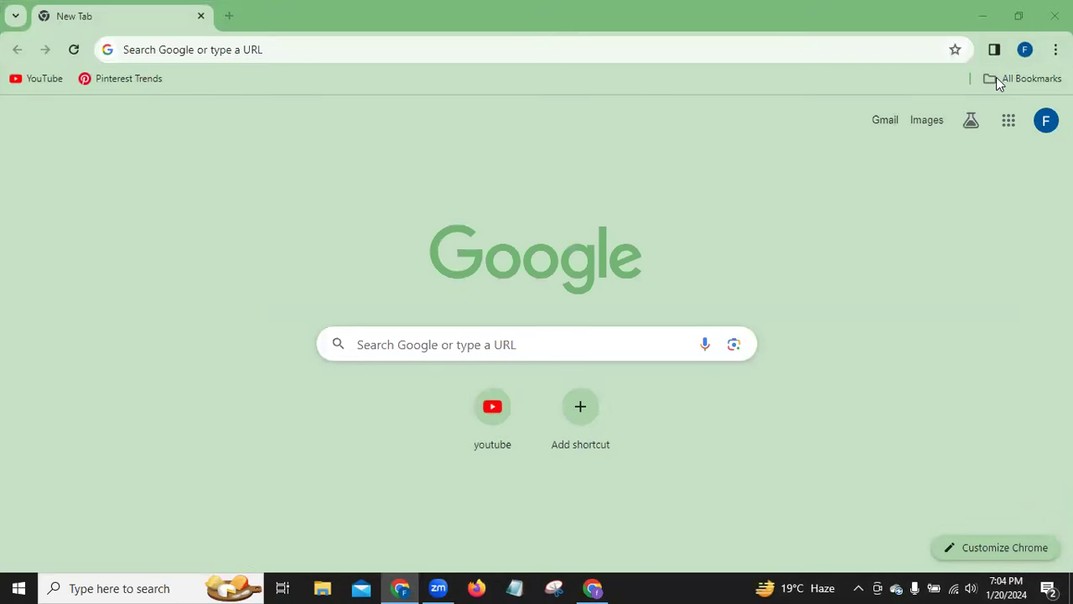
pyautogui.click(143, 49)
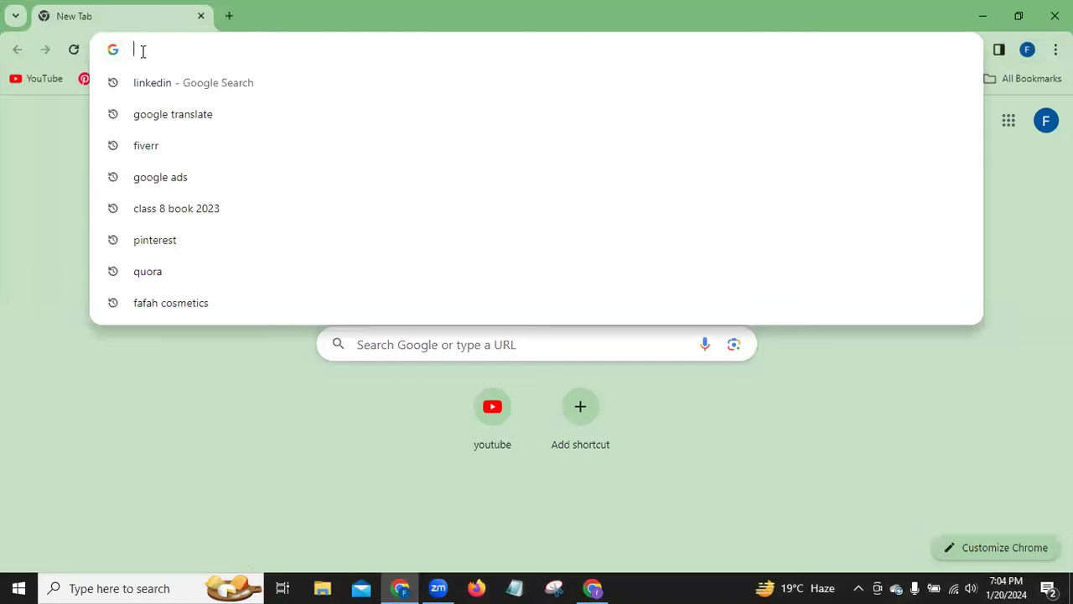
pyautogui.click(141, 146)
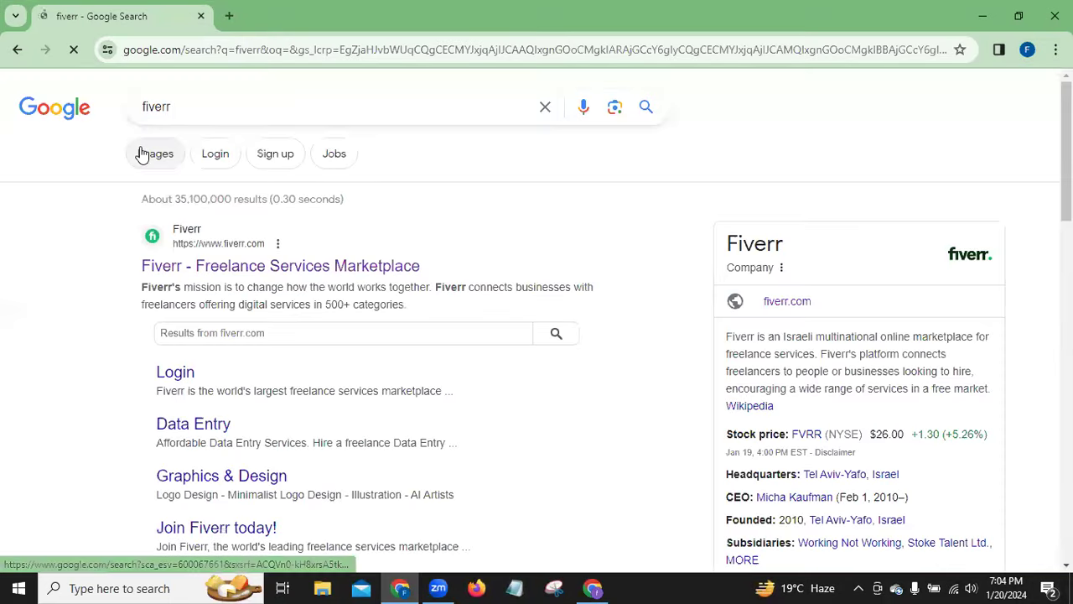
pyautogui.click(250, 266)
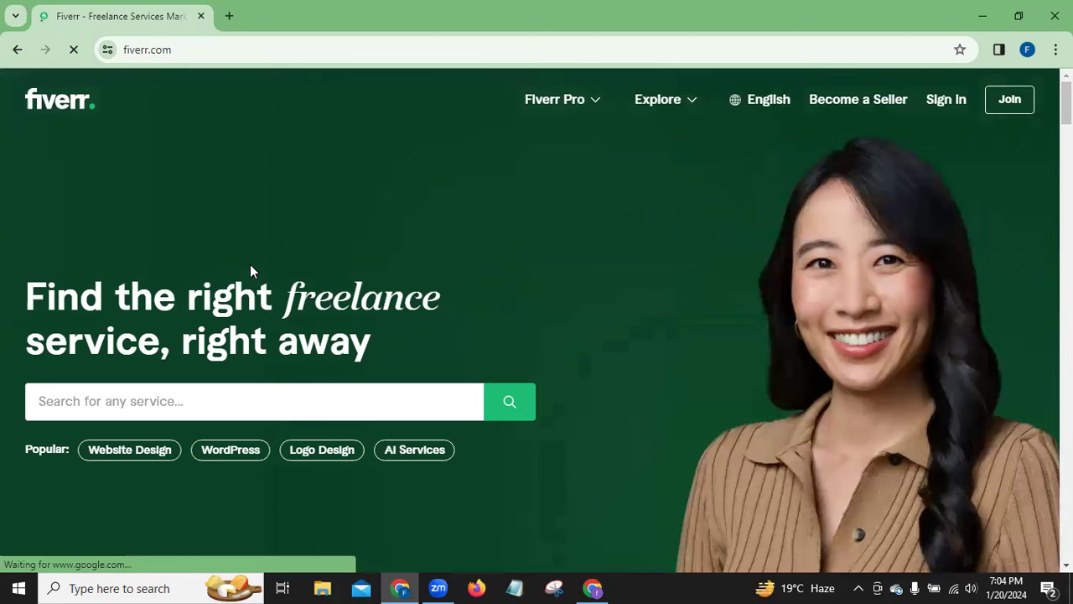
# Search Fiverr for "data entry and web research" using the suggested search phrase
pyautogui.click(159, 401)
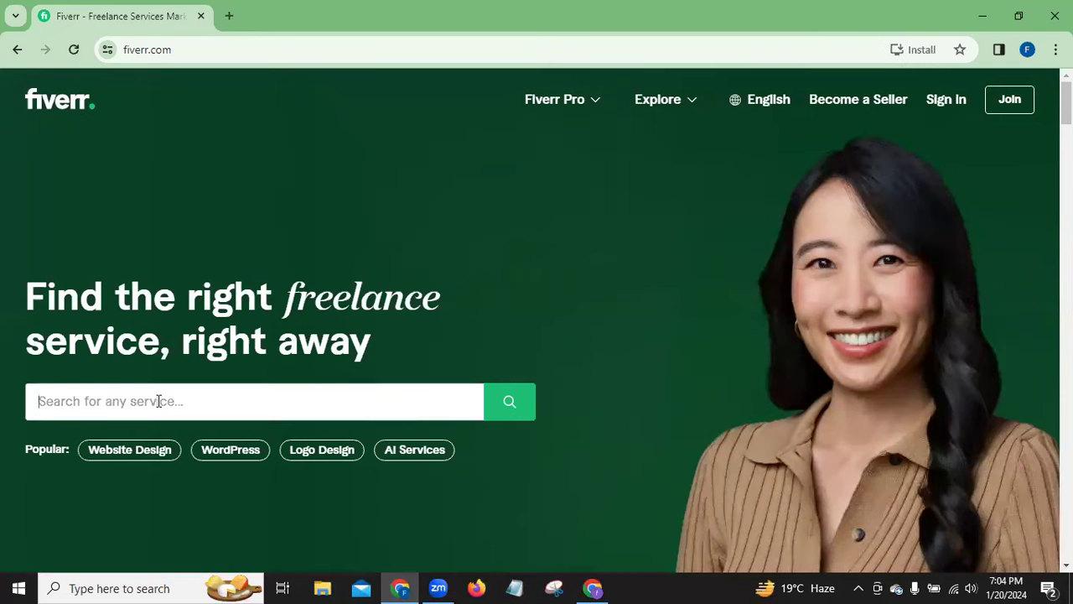
pyautogui.write('Data')
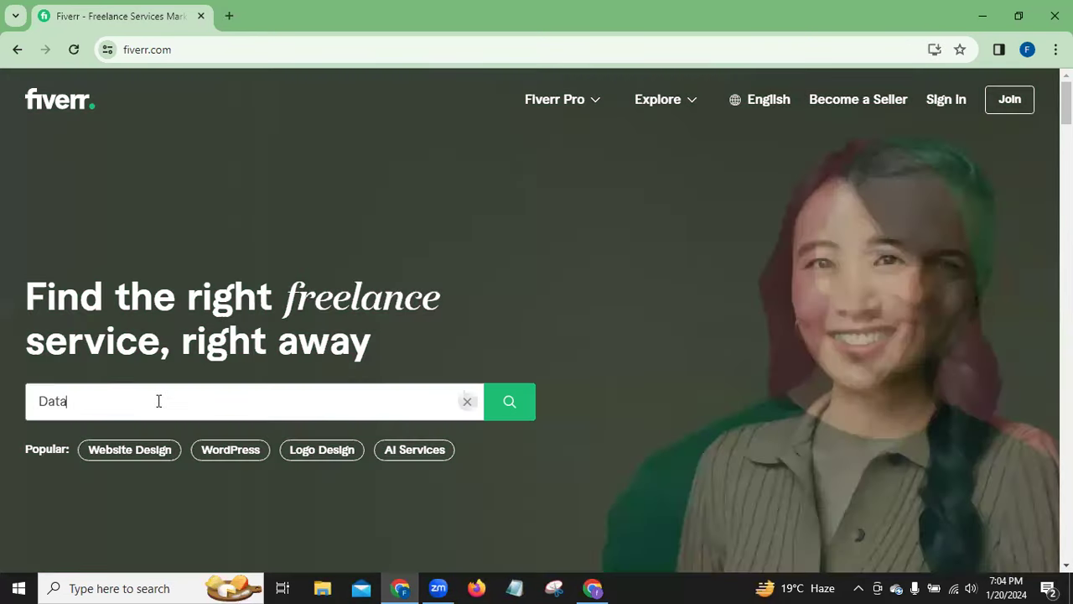
pyautogui.write(' entry')
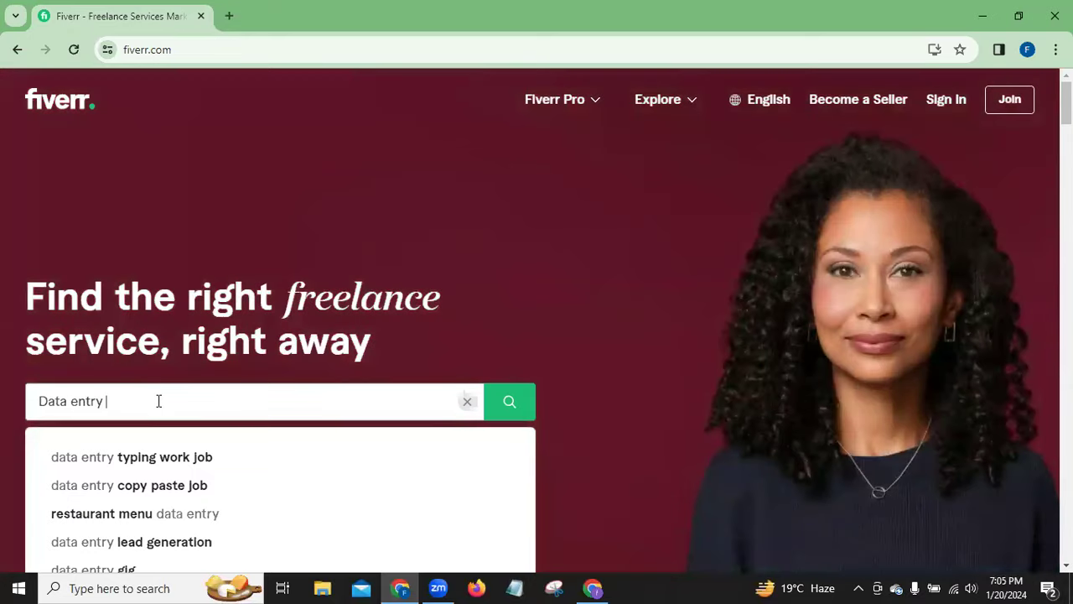
pyautogui.write(' & web')
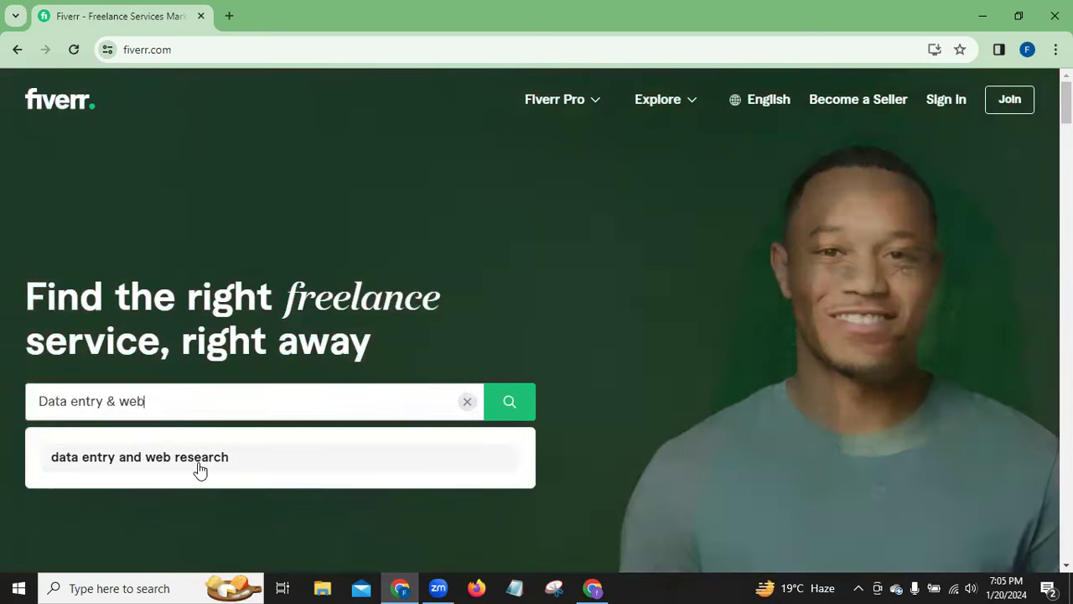
pyautogui.click(192, 463)
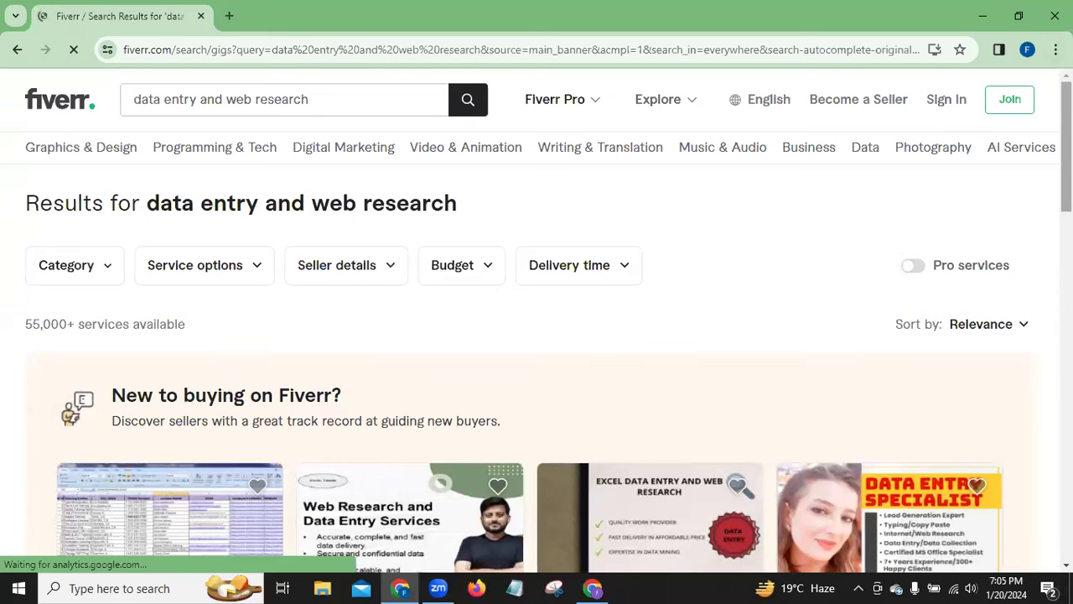
# Browse the service results and open the gig offering data entry, web research and finding business email and business contacts
pyautogui.scroll(-2, 536, 335)
pyautogui.scroll(-4, 1046, 208)
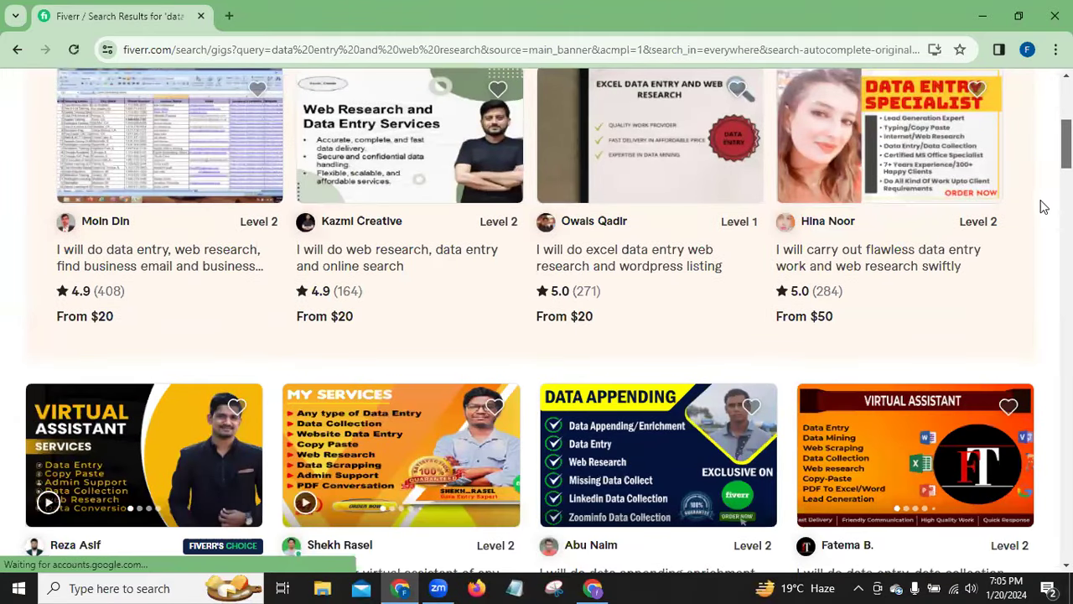
pyautogui.scroll(1, 1043, 199)
pyautogui.scroll(-1, 1039, 202)
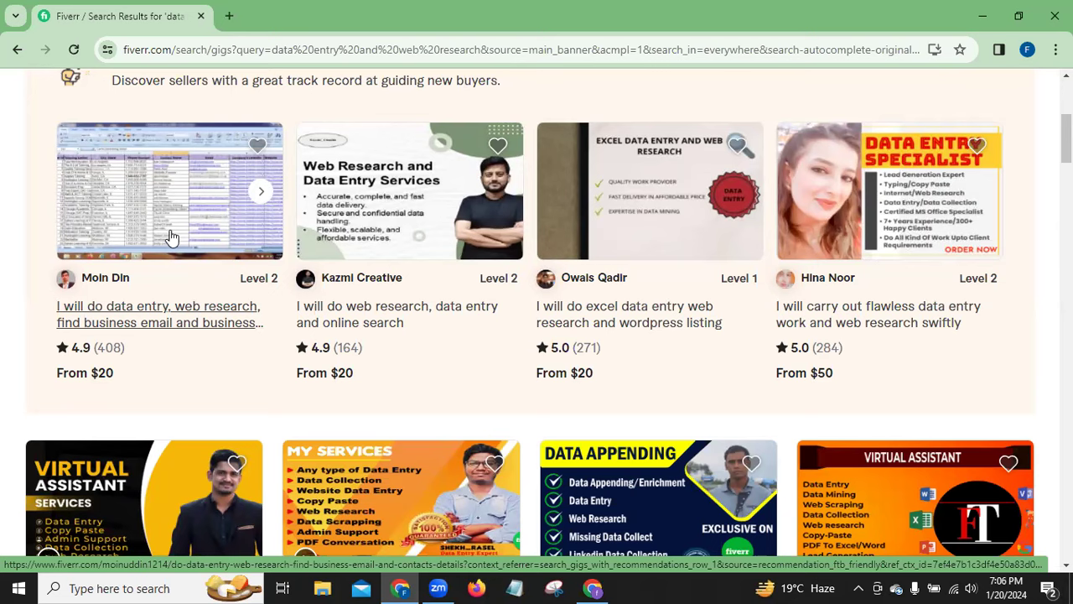
pyautogui.click(134, 191)
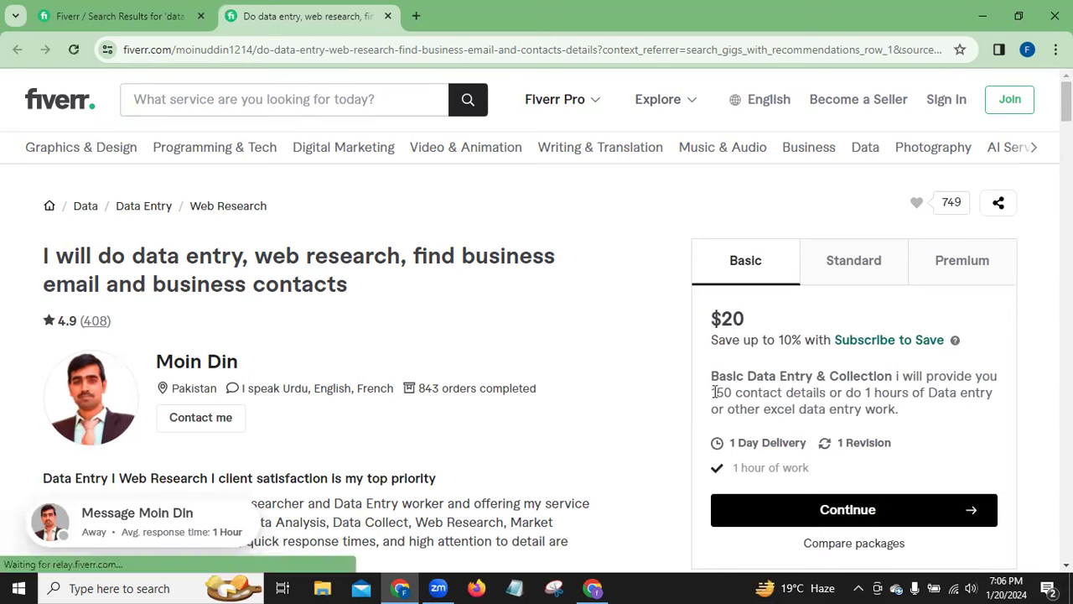
# Compare the gig's Basic, Standard and Premium packages, highlighting the contact details offered in Basic and Premium
pyautogui.moveTo(714, 393); pyautogui.dragTo(826, 393)
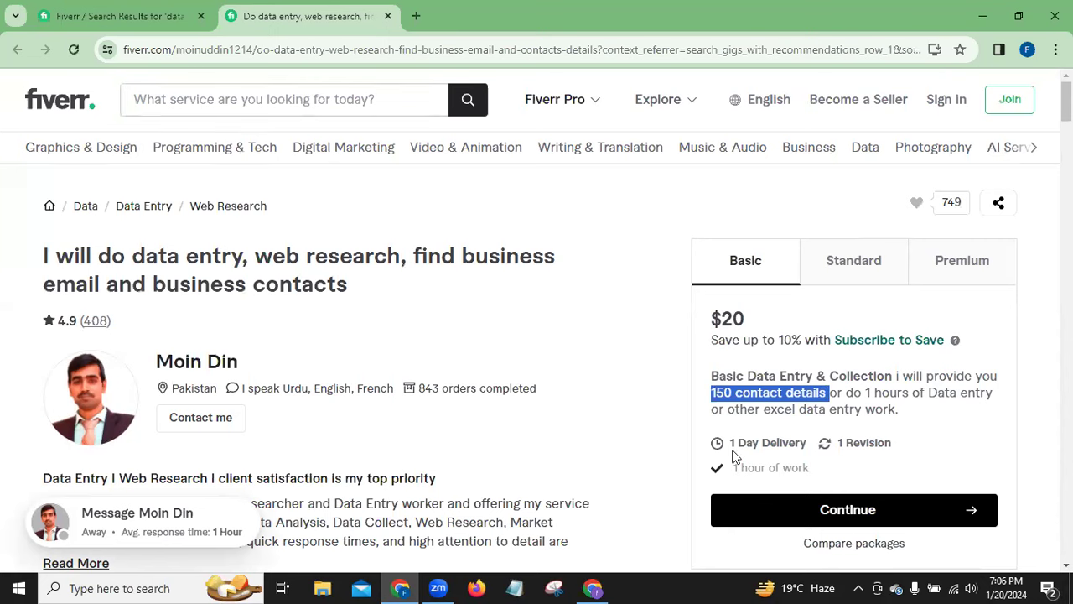
pyautogui.click(828, 275)
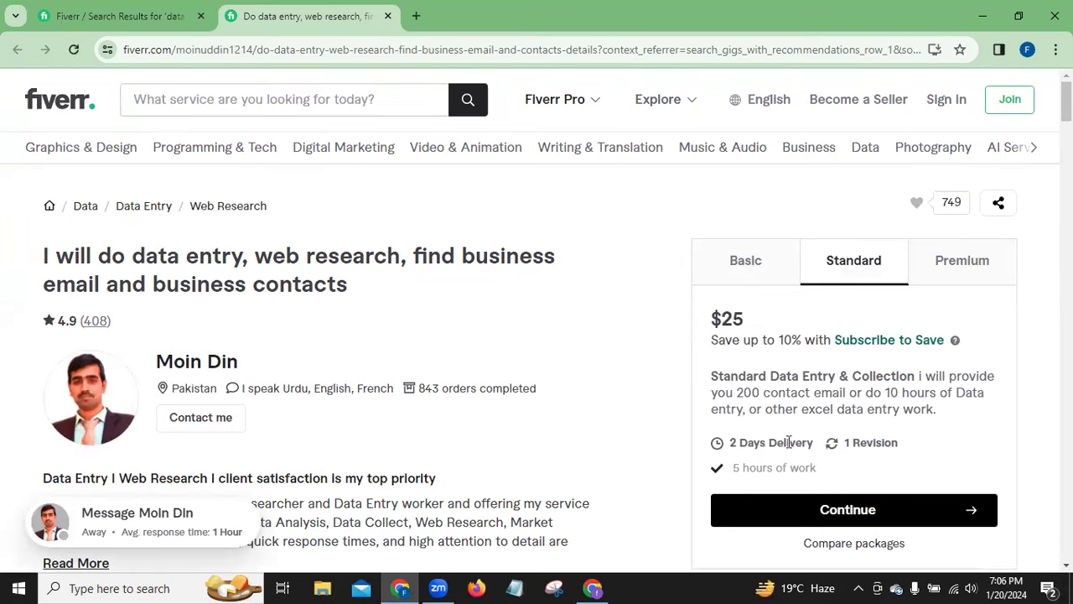
pyautogui.click(939, 265)
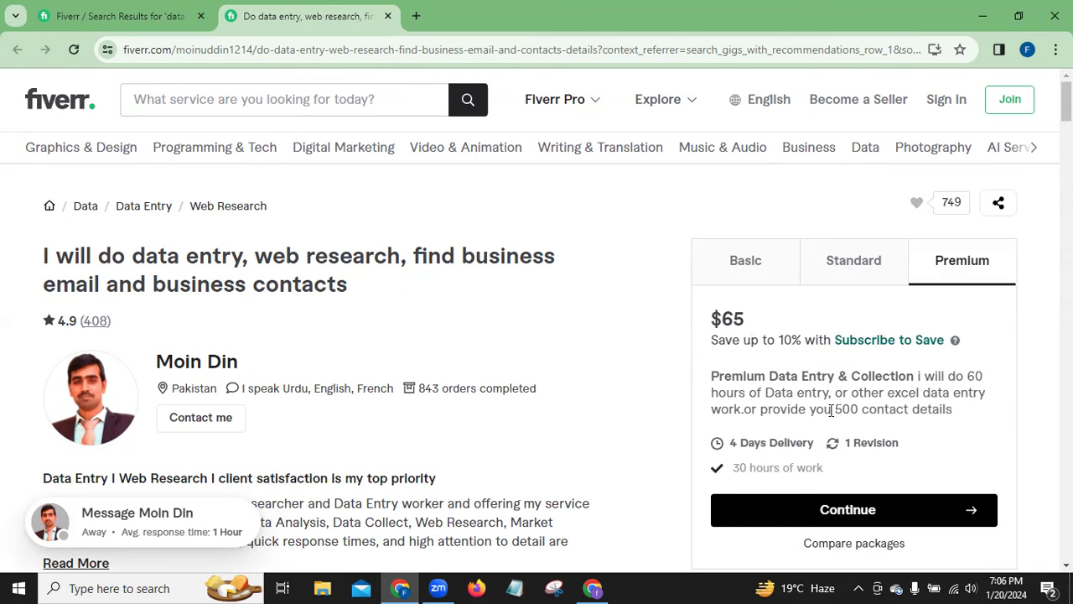
pyautogui.moveTo(831, 409); pyautogui.dragTo(867, 408)
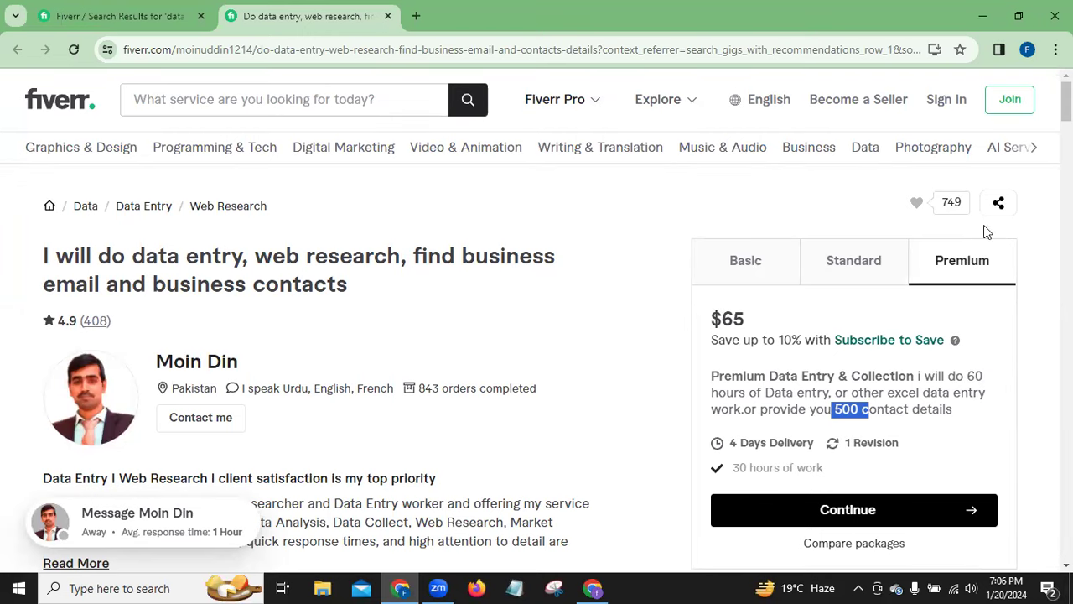
# Expand the About this Gig description and read through it, highlighting the business details the seller collects
pyautogui.scroll(-7, 1065, 101)
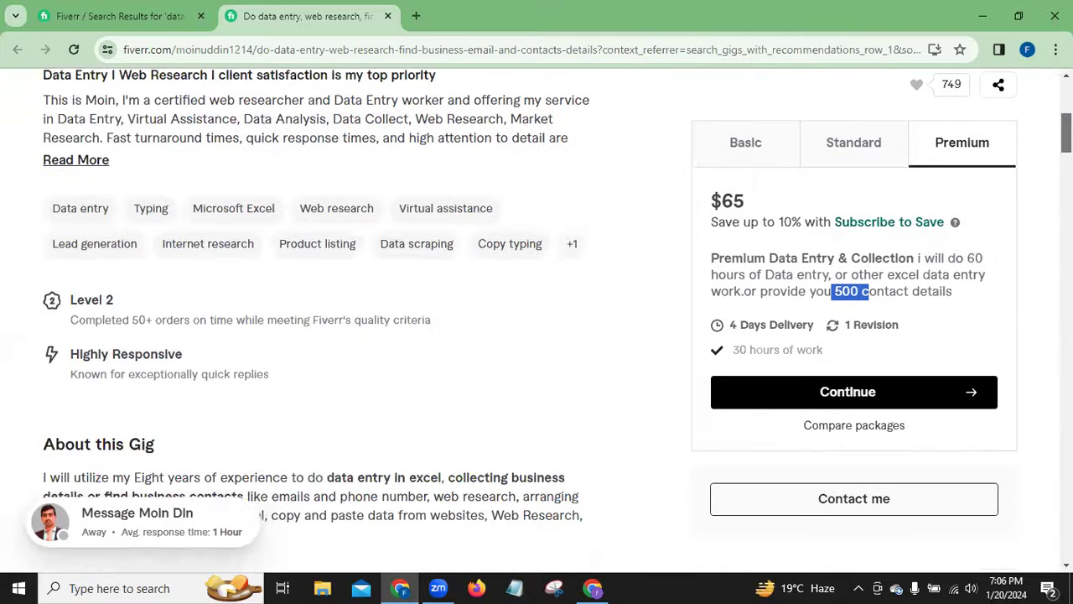
pyautogui.scroll(-1, 1066, 155)
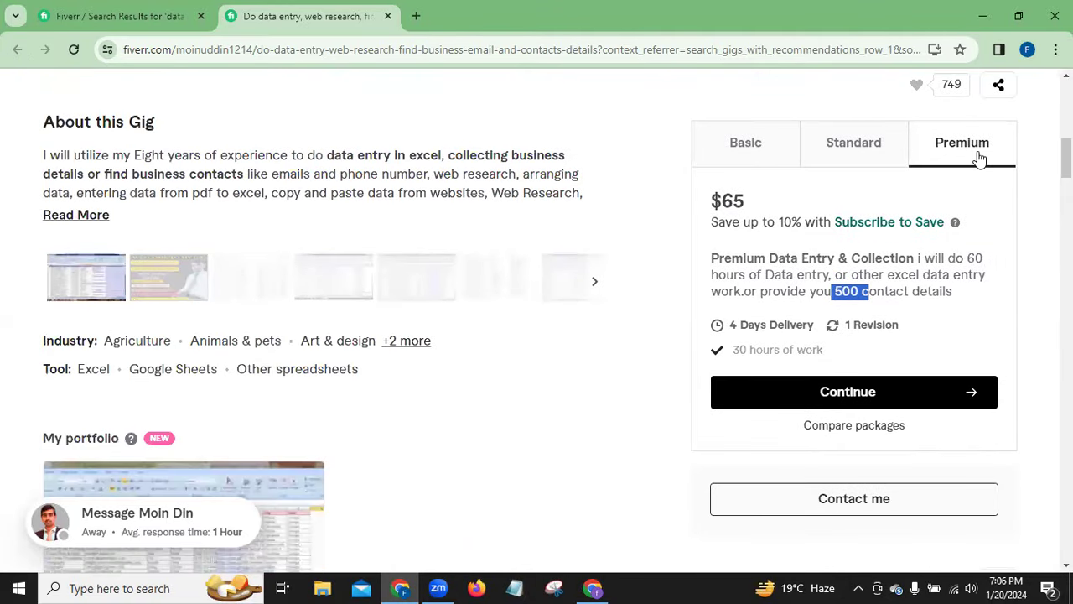
pyautogui.click(92, 219)
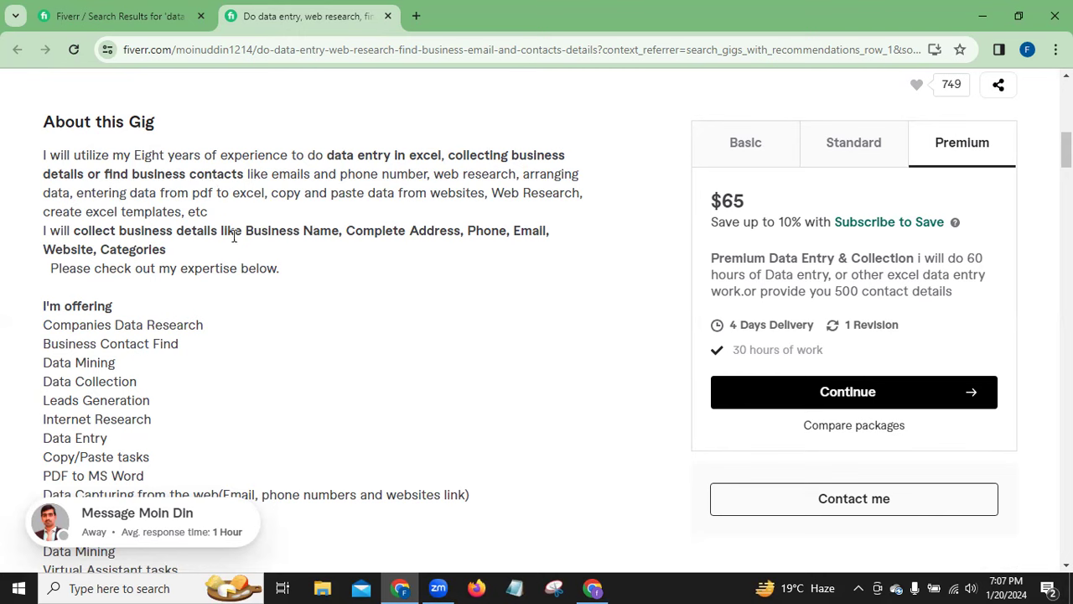
pyautogui.moveTo(245, 231); pyautogui.dragTo(170, 254)
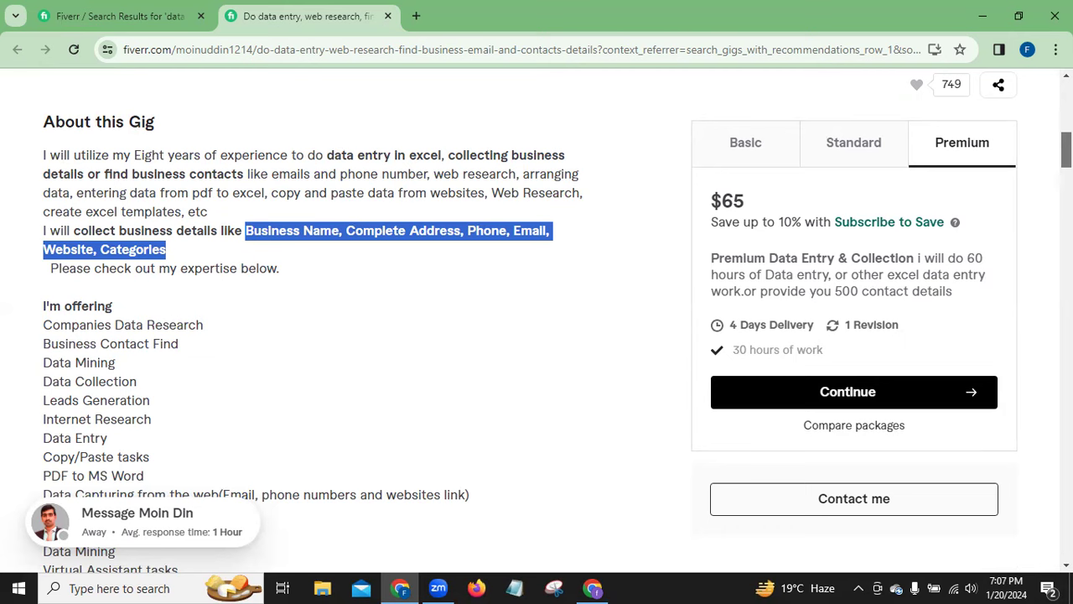
pyautogui.scroll(-3, 336, 318)
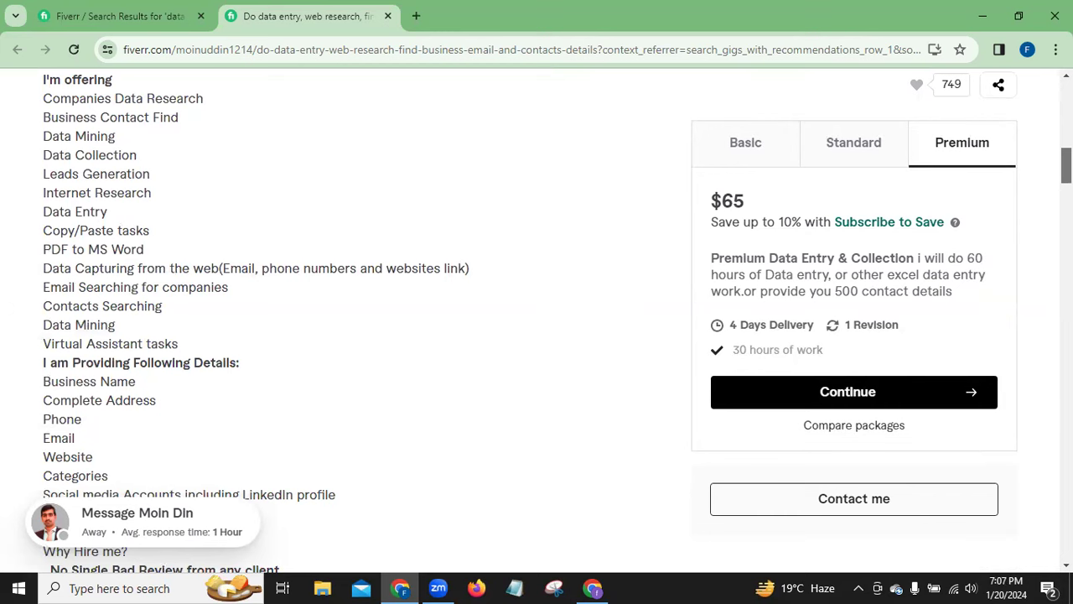
pyautogui.scroll(-6, 1045, 209)
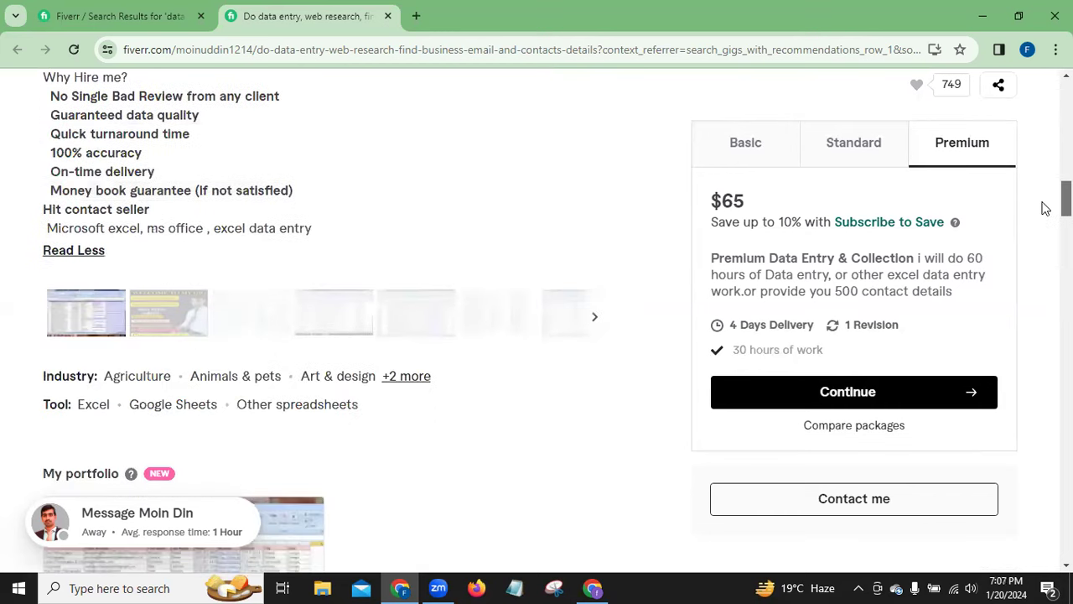
pyautogui.scroll(-1, 1046, 209)
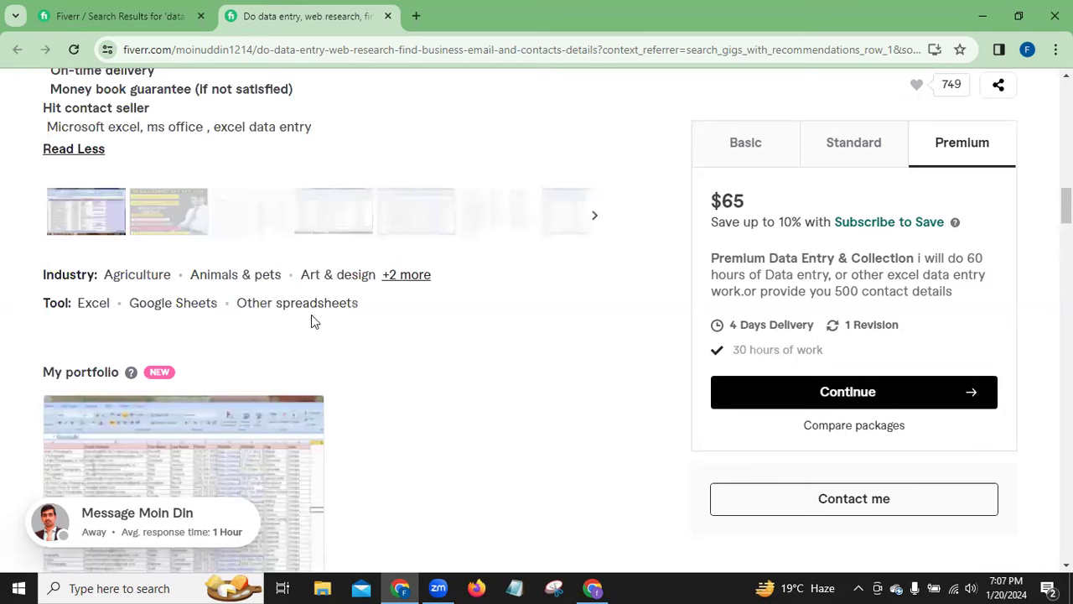
# View the gig's first two gallery images at full size and close the gig page
pyautogui.click(82, 219)
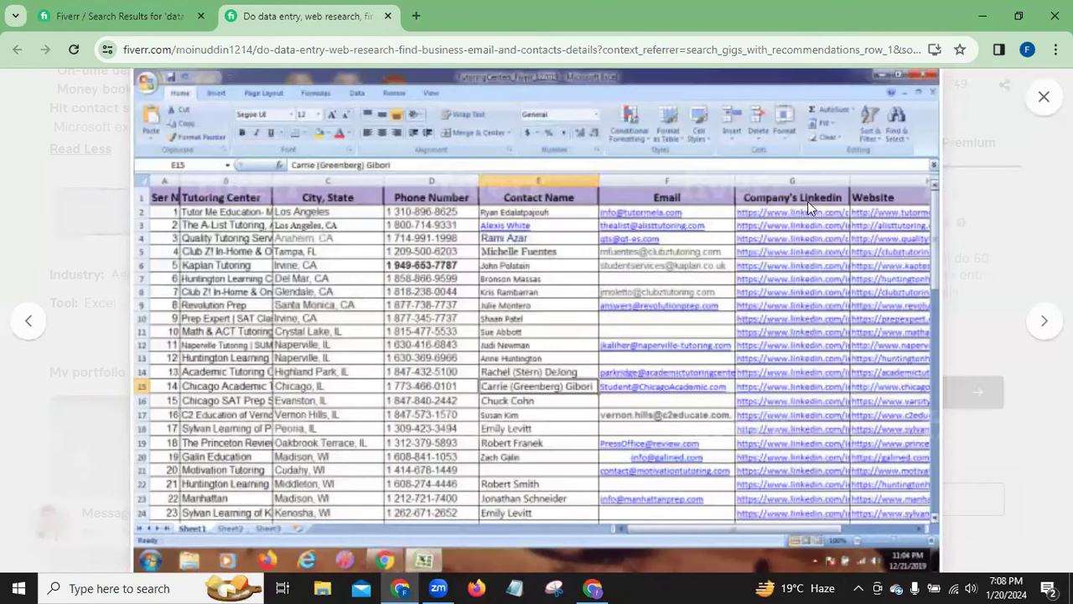
pyautogui.click(1044, 99)
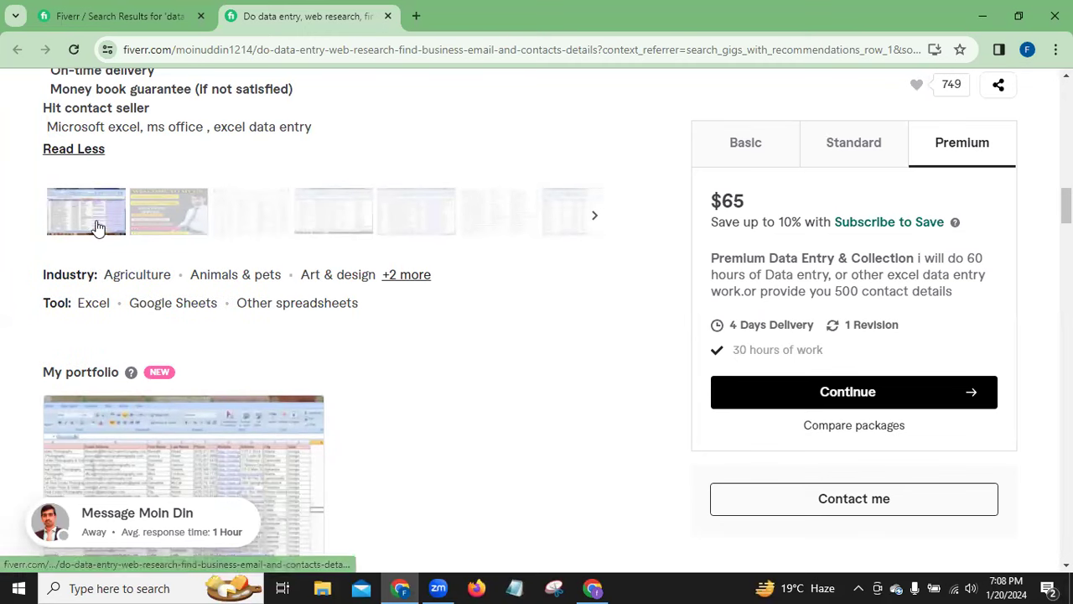
pyautogui.click(183, 226)
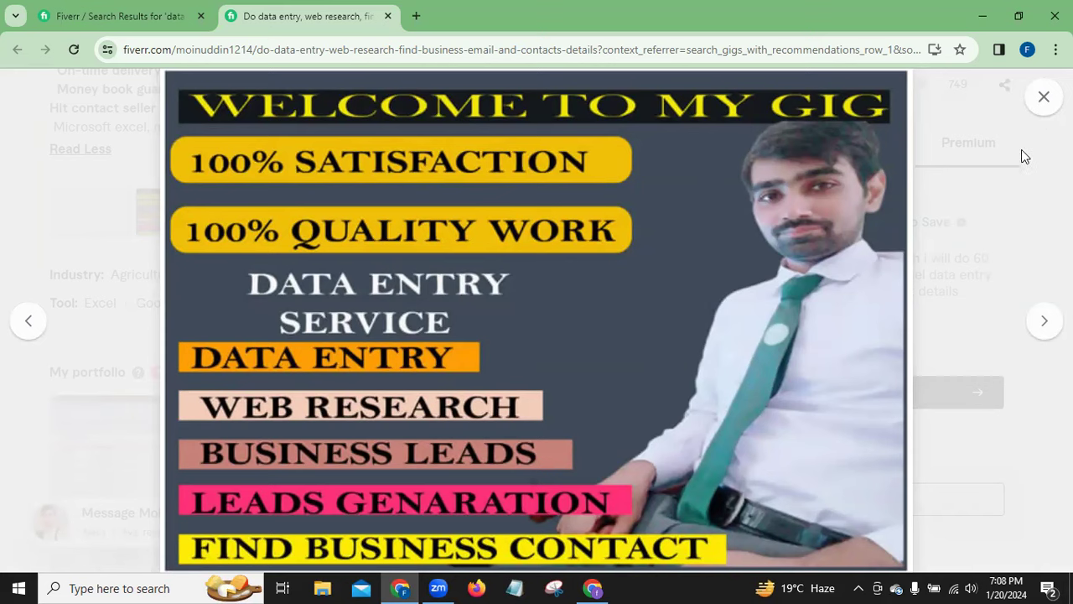
pyautogui.click(1044, 99)
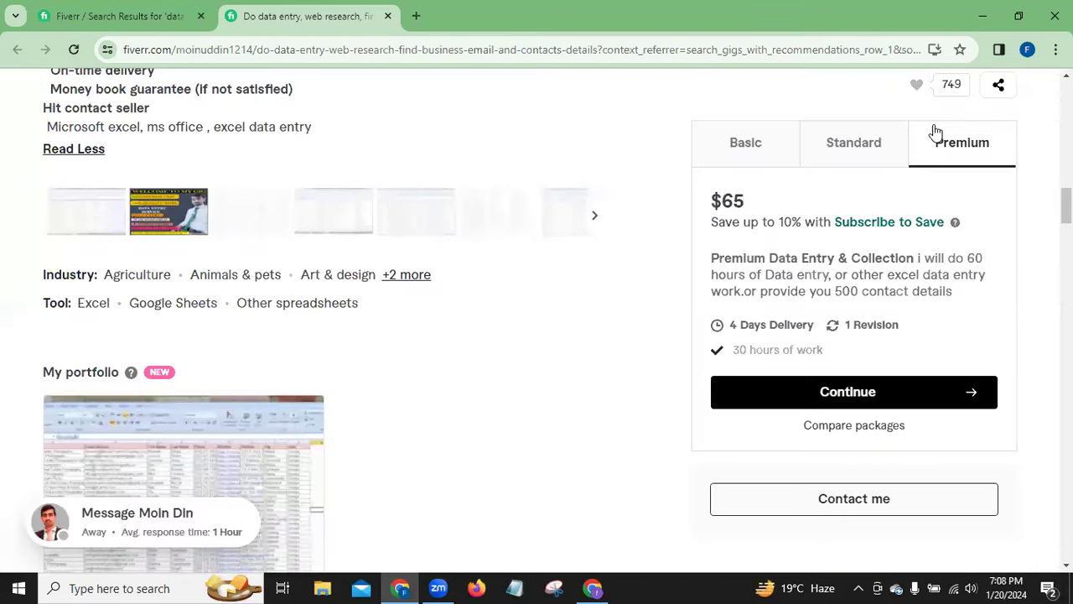
pyautogui.click(388, 16)
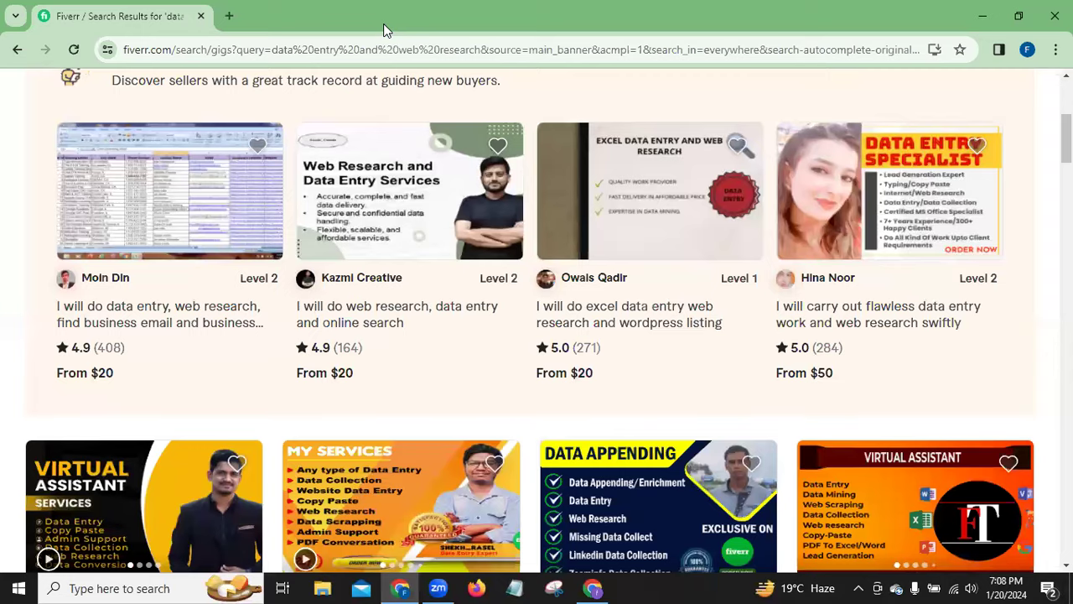
# Replace "web research" with "data" in the Fiverr search phrase so it reads "data entry and data"
pyautogui.scroll(4, 1065, 135)
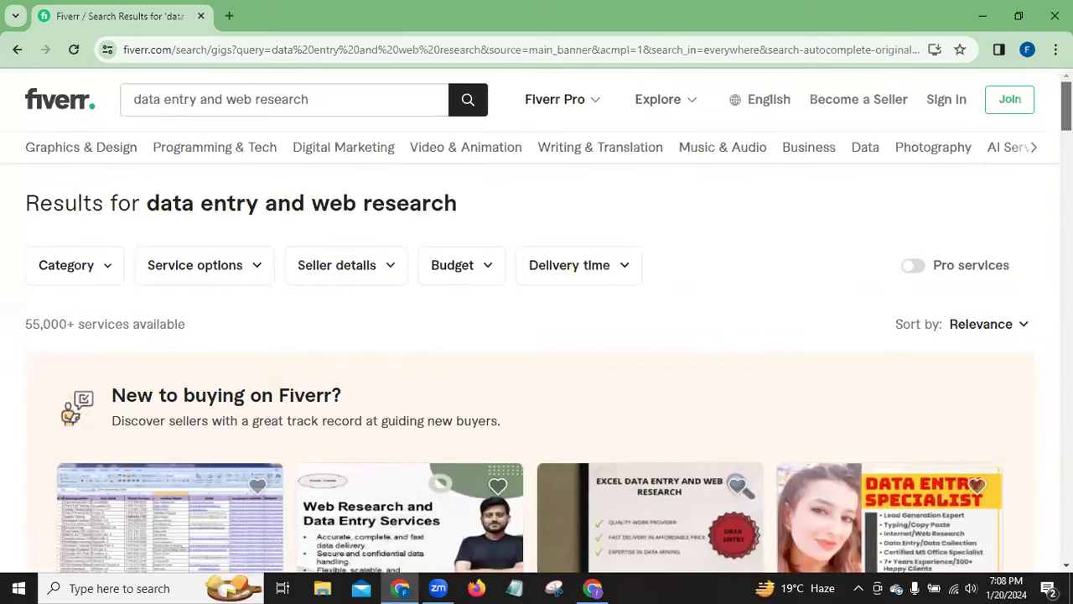
pyautogui.click(324, 101)
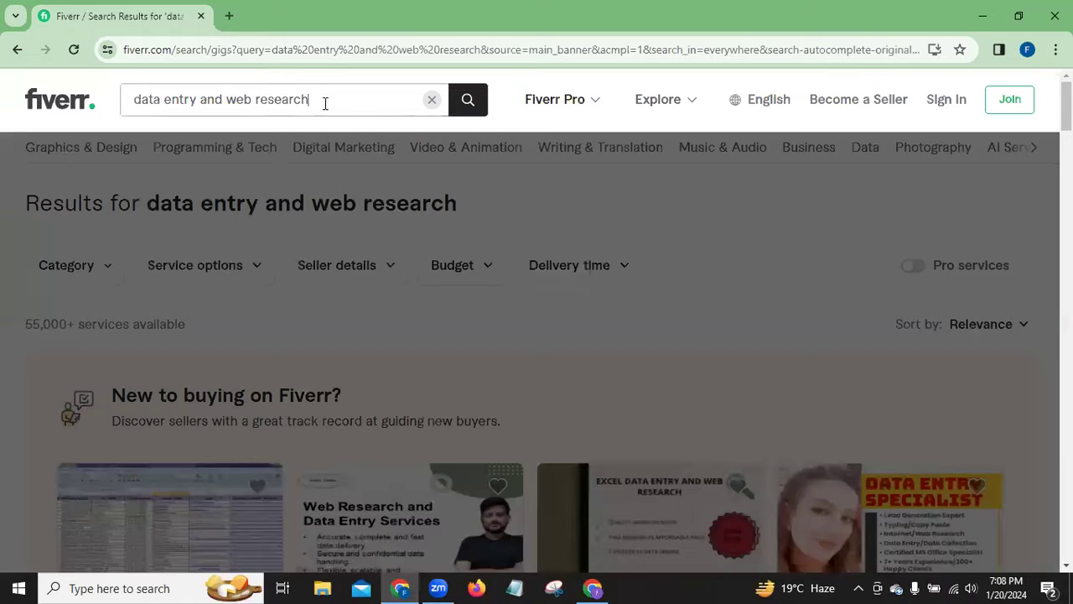
pyautogui.moveTo(313, 98); pyautogui.dragTo(228, 99)
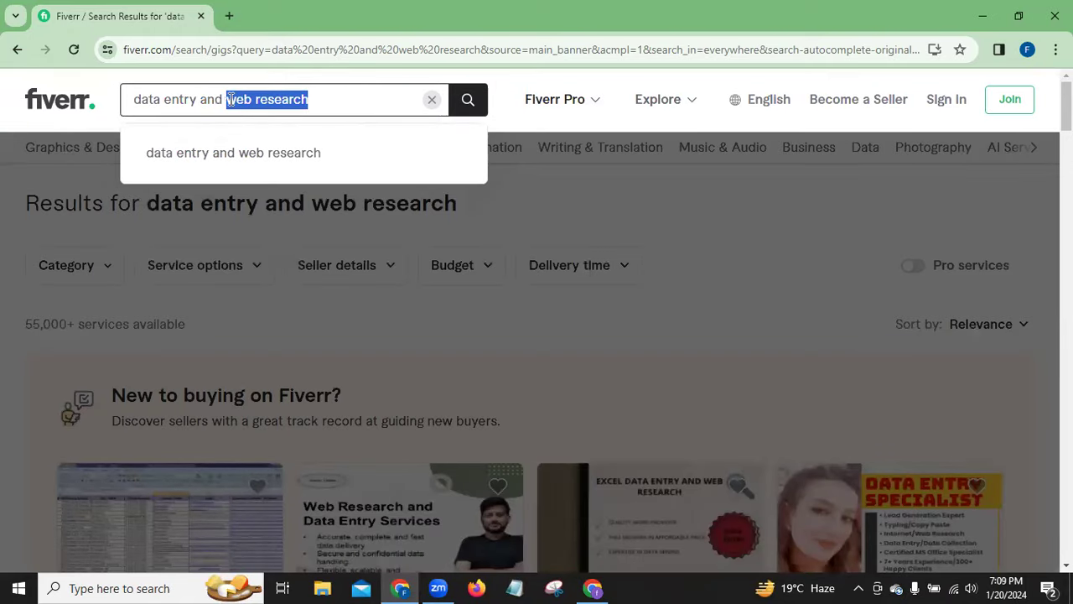
pyautogui.press('BackSpace')
pyautogui.write('data')
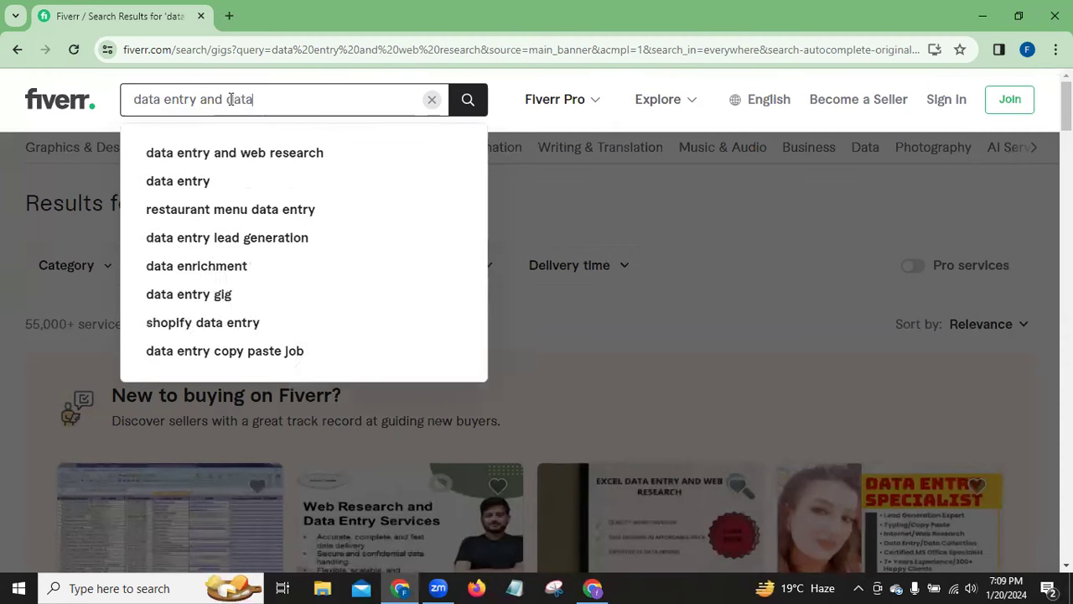
pyautogui.write(' s')
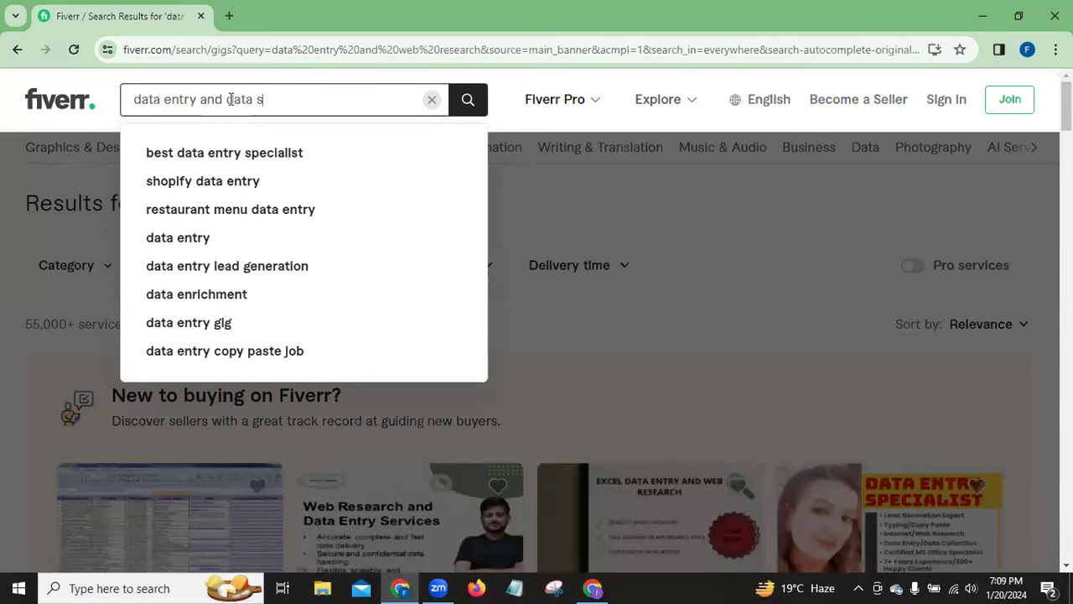
pyautogui.write('cra')
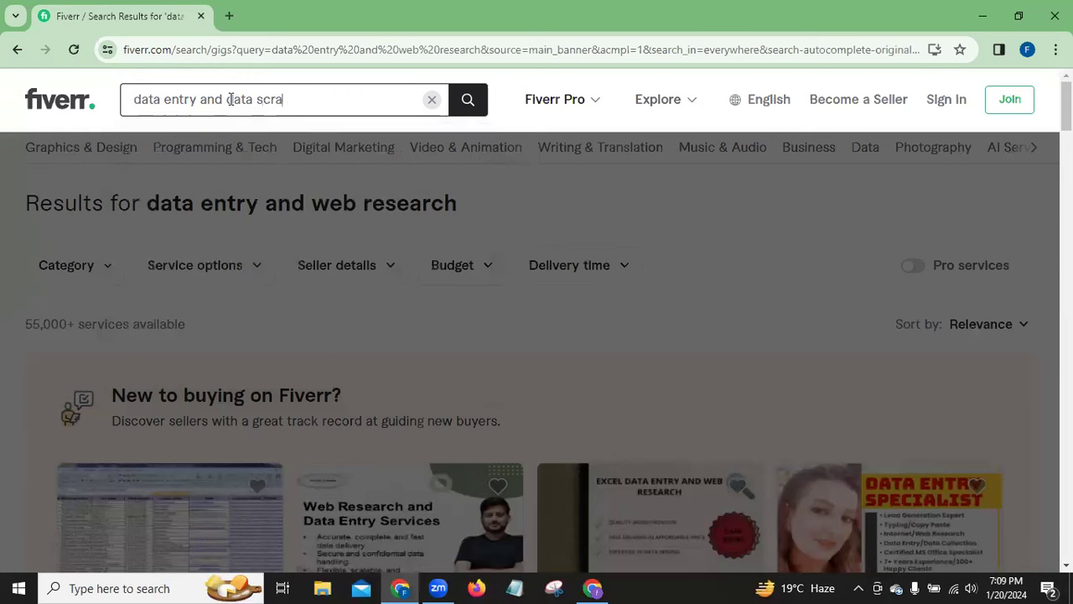
pyautogui.write('p')
pyautogui.press('BackSpace')
pyautogui.press('BackSpace')
pyautogui.press('BackSpace')
pyautogui.press('BackSpace')
pyautogui.press('BackSpace')
pyautogui.press('BackSpace')
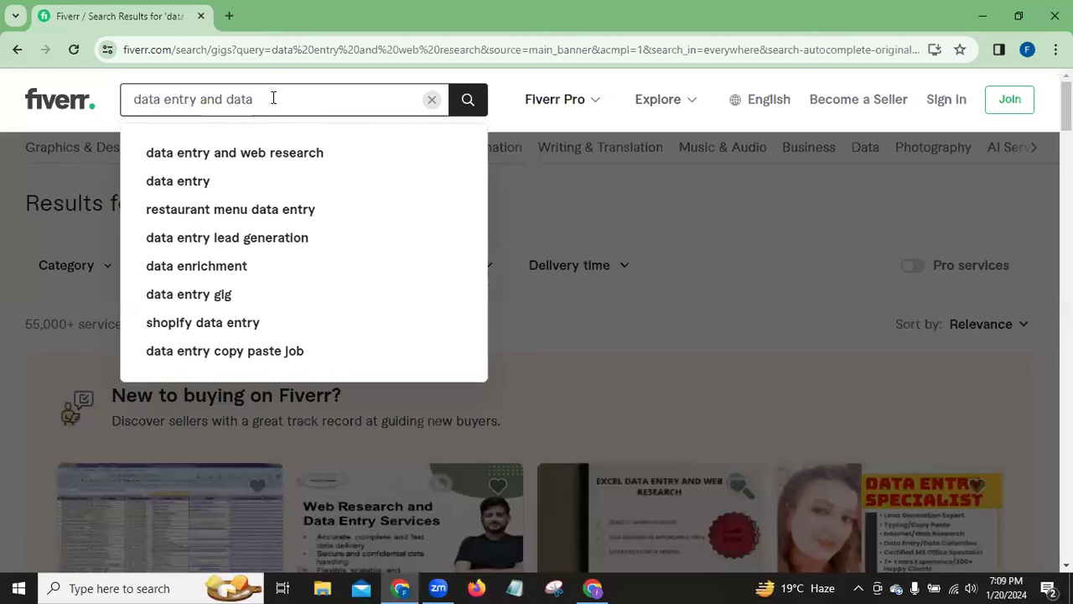
# Clear the whole phrase from the Fiverr search field
pyautogui.press('BackSpace')
pyautogui.press('BackSpace')
pyautogui.press('BackSpace')
pyautogui.press('BackSpace')
pyautogui.press('BackSpace')
pyautogui.press('BackSpace')
pyautogui.press('BackSpace')
pyautogui.press('BackSpace')
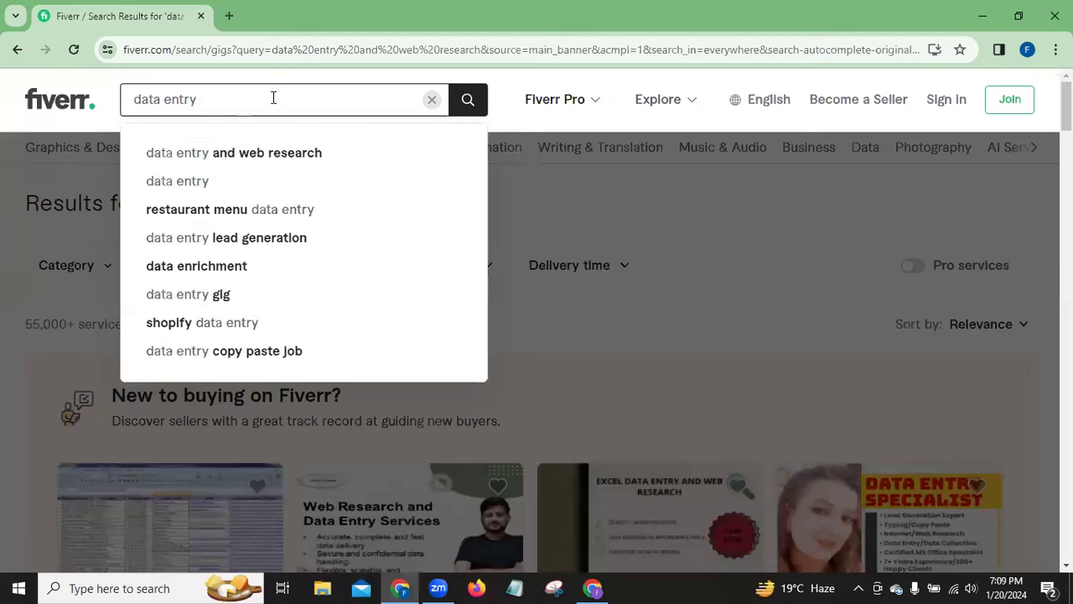
pyautogui.click(431, 99)
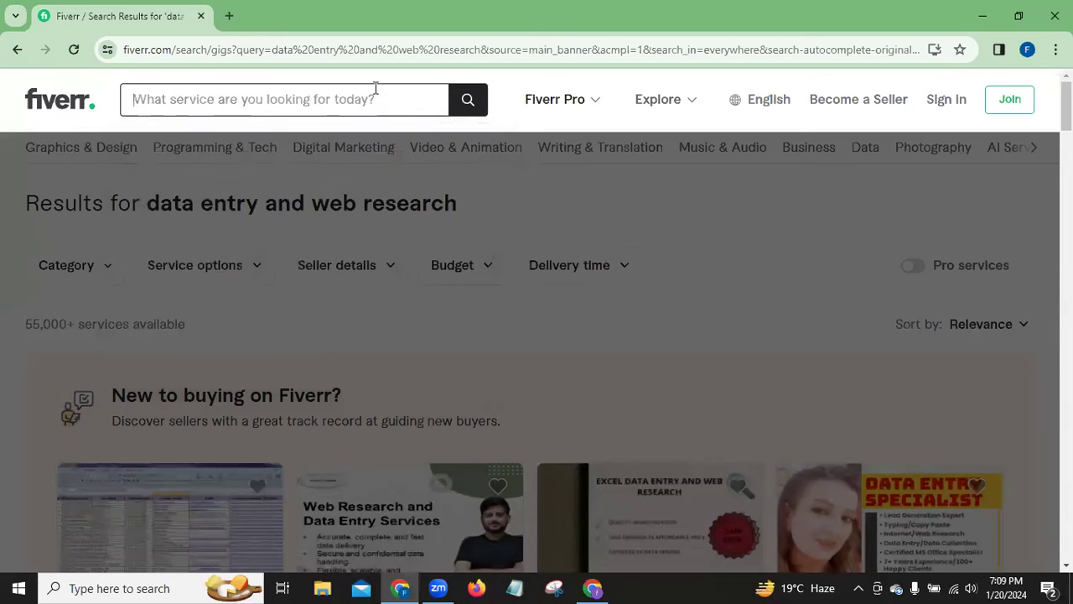
# Open a blank browser tab, return to the Fiverr results and dismiss the search overlay
pyautogui.click(231, 17)
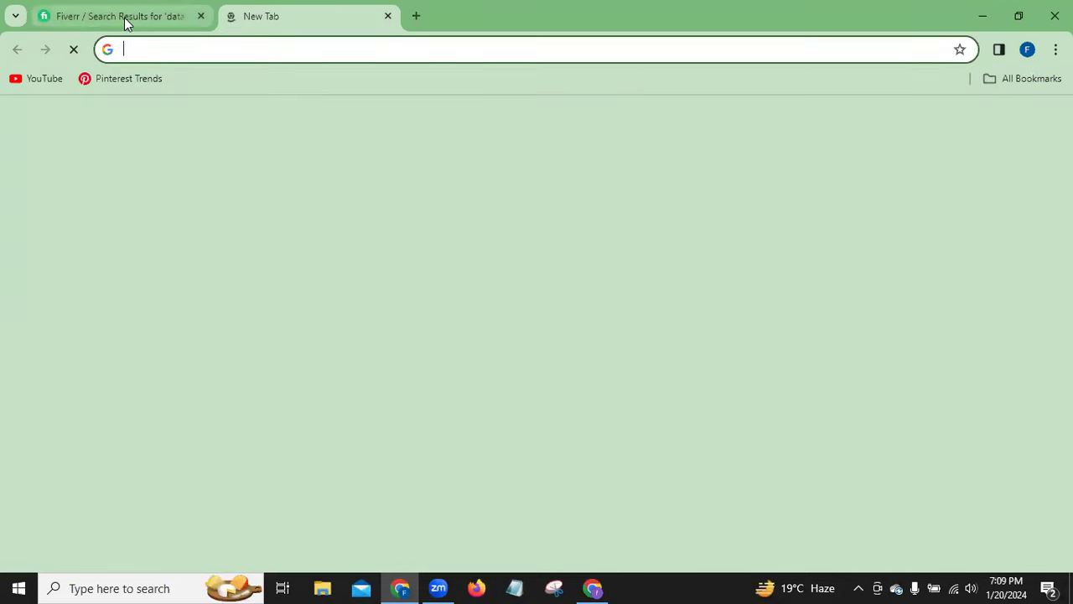
pyautogui.click(126, 24)
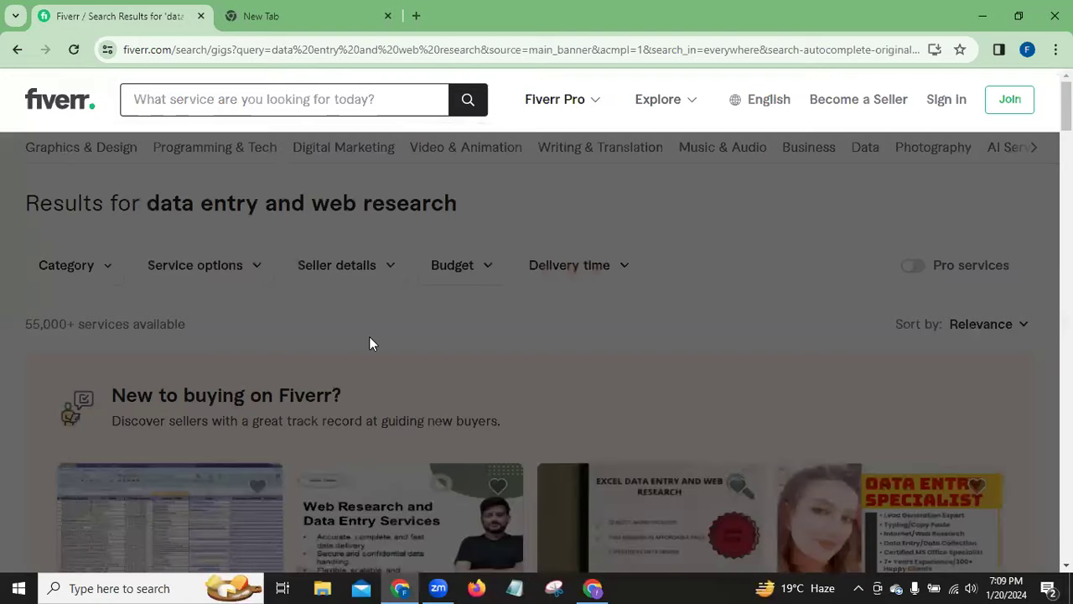
pyautogui.click(369, 336)
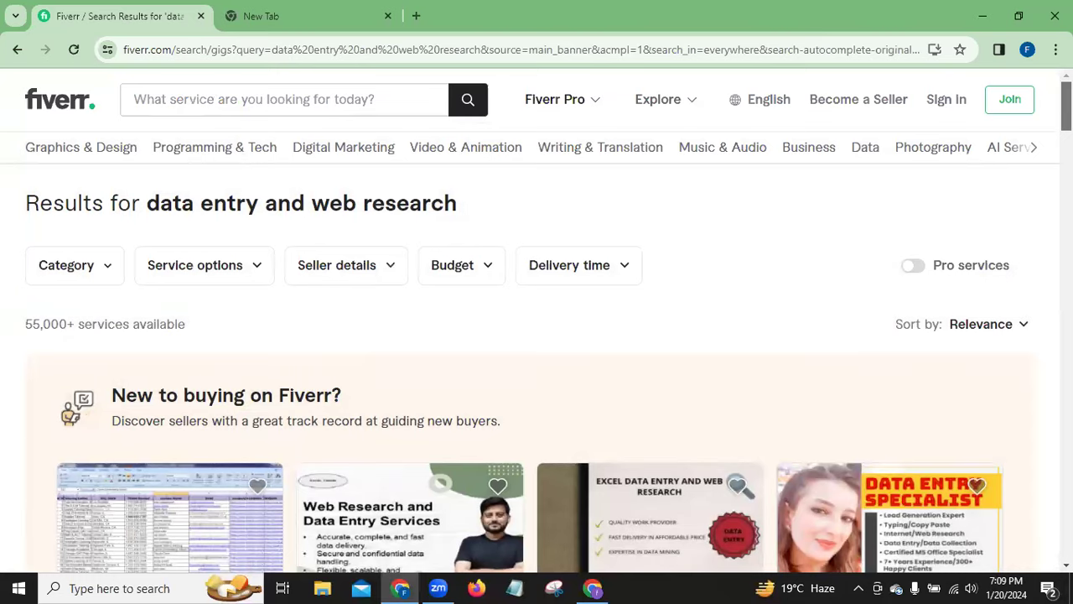
# Browse the Fiverr results for data entry and web research, examining the gigs' thumbnails, titles, ratings and starting prices
pyautogui.scroll(-4, 536, 336)
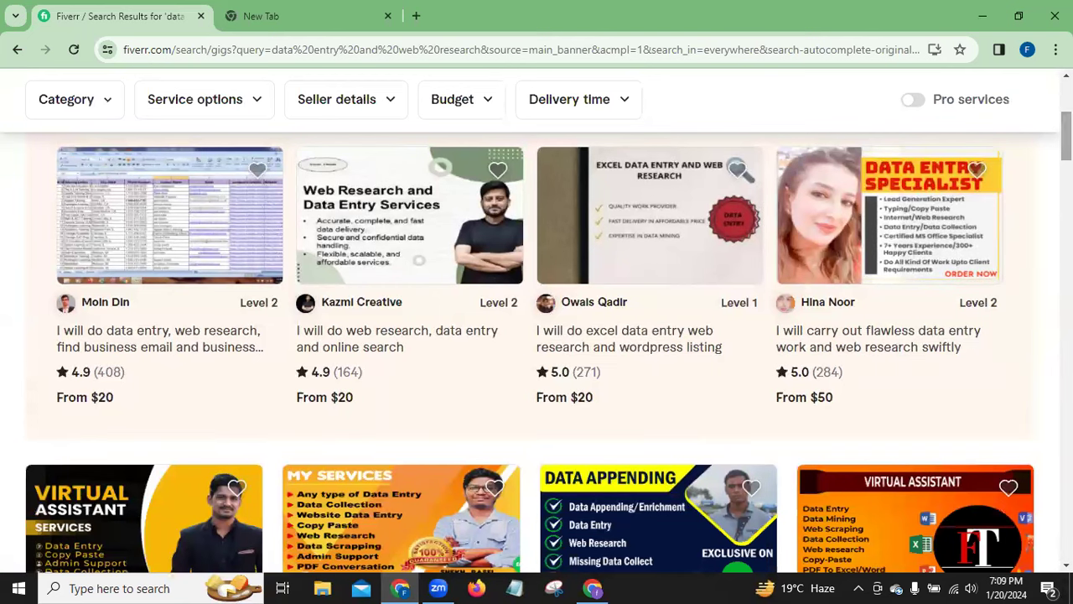
pyautogui.scroll(-1, 742, 519)
pyautogui.scroll(-2, 741, 520)
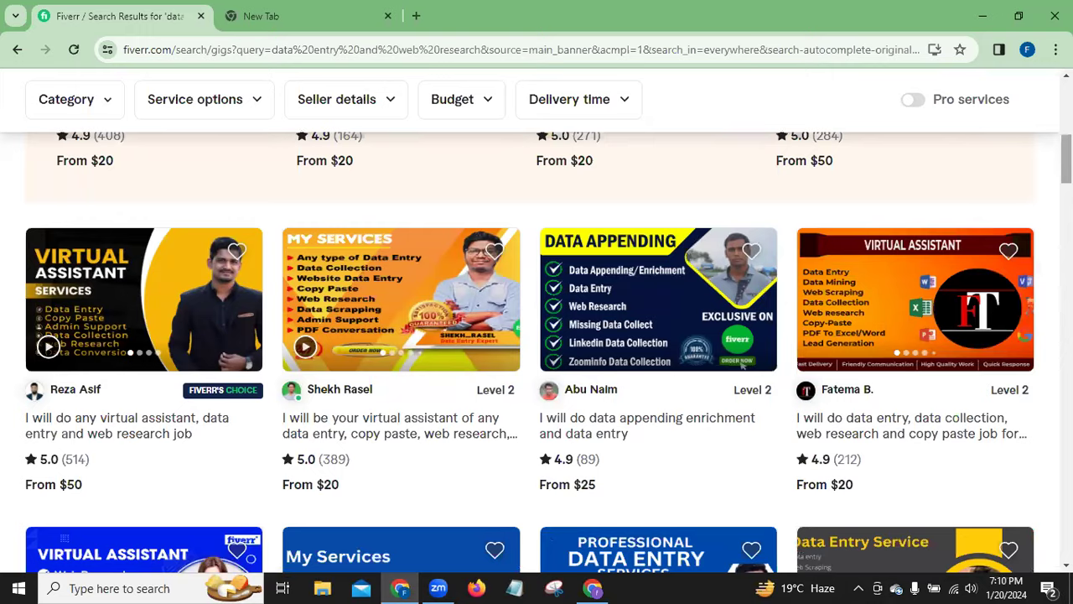
pyautogui.scroll(-3, 741, 362)
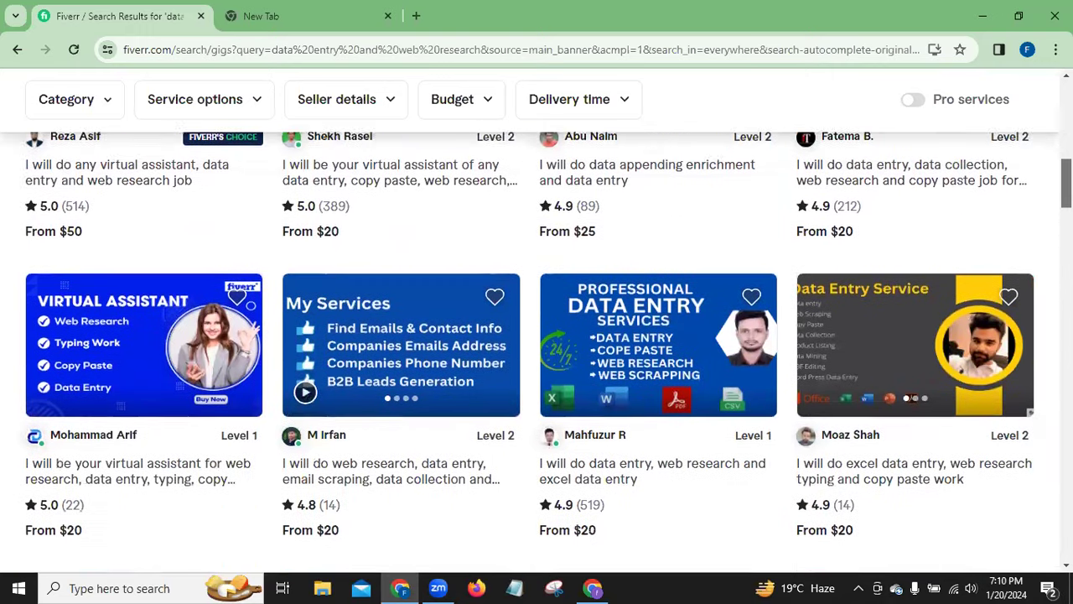
pyautogui.scroll(-1, 82, 382)
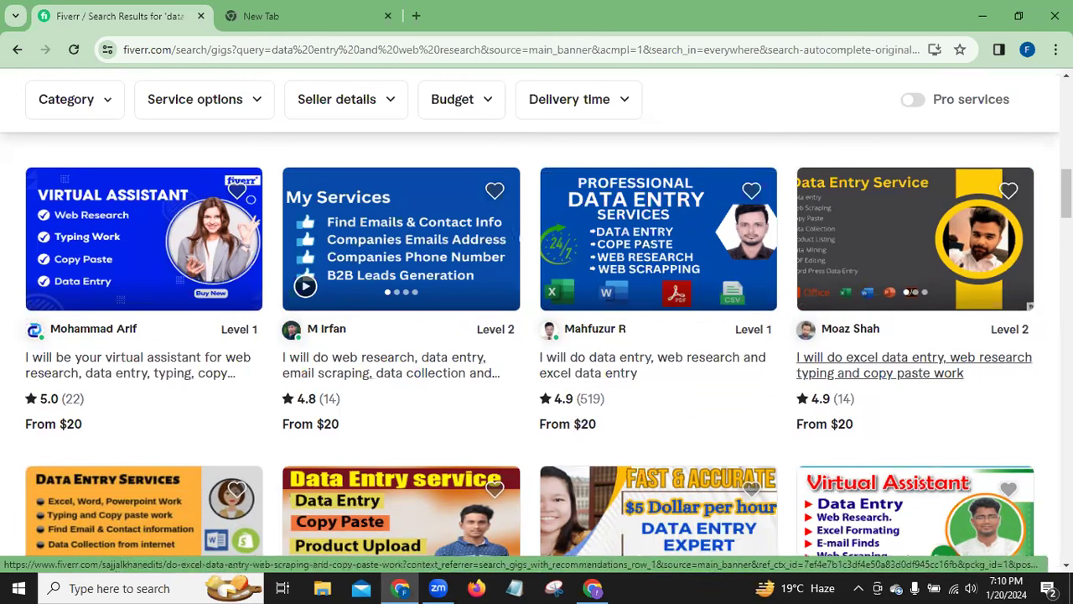
pyautogui.scroll(-3, 537, 352)
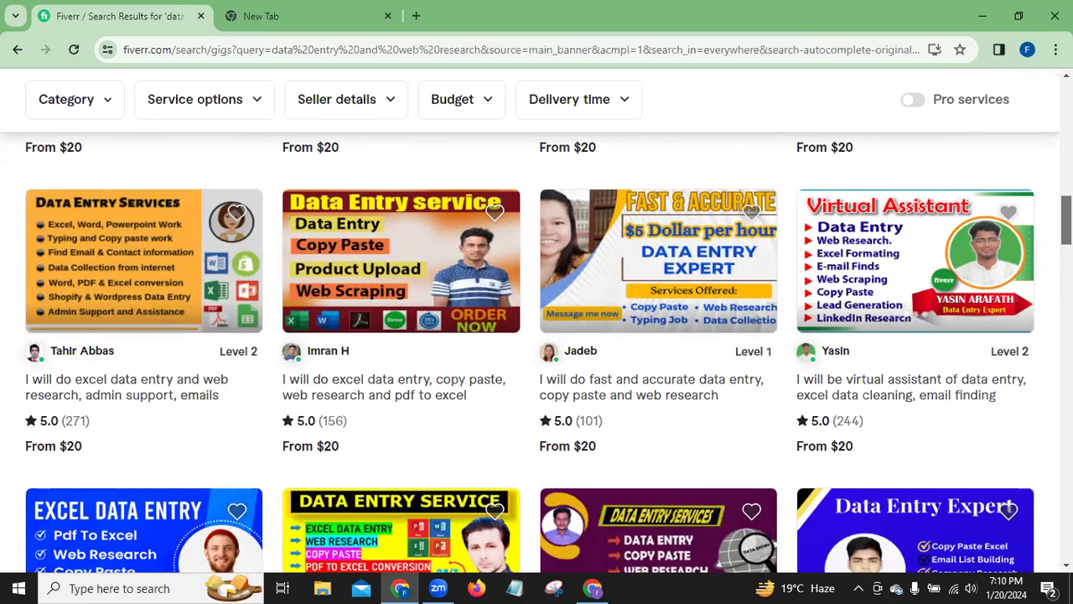
pyautogui.scroll(-1, 1006, 288)
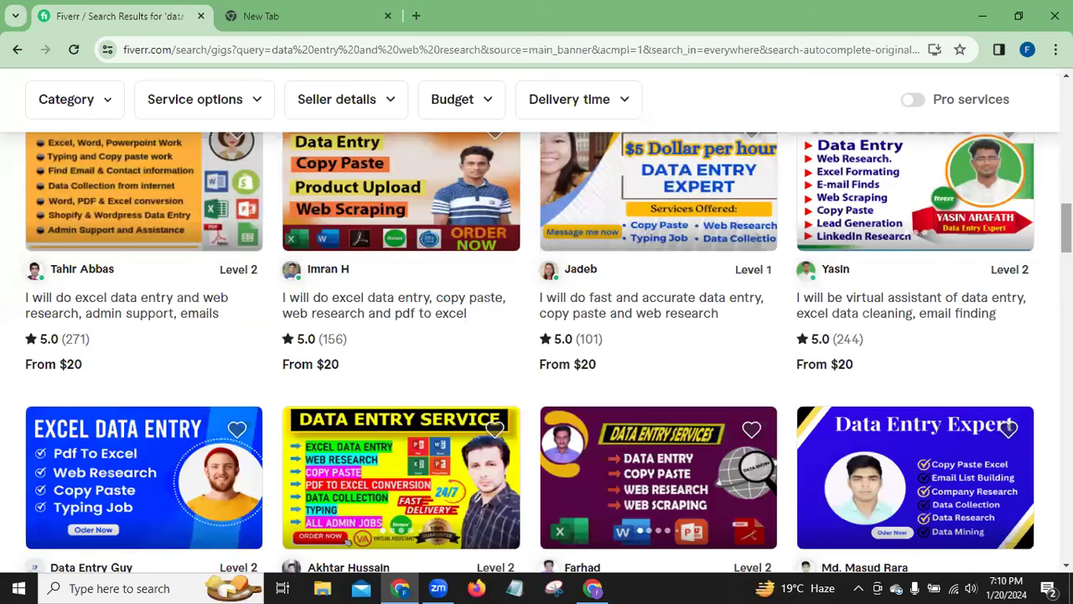
pyautogui.scroll(-4, 536, 352)
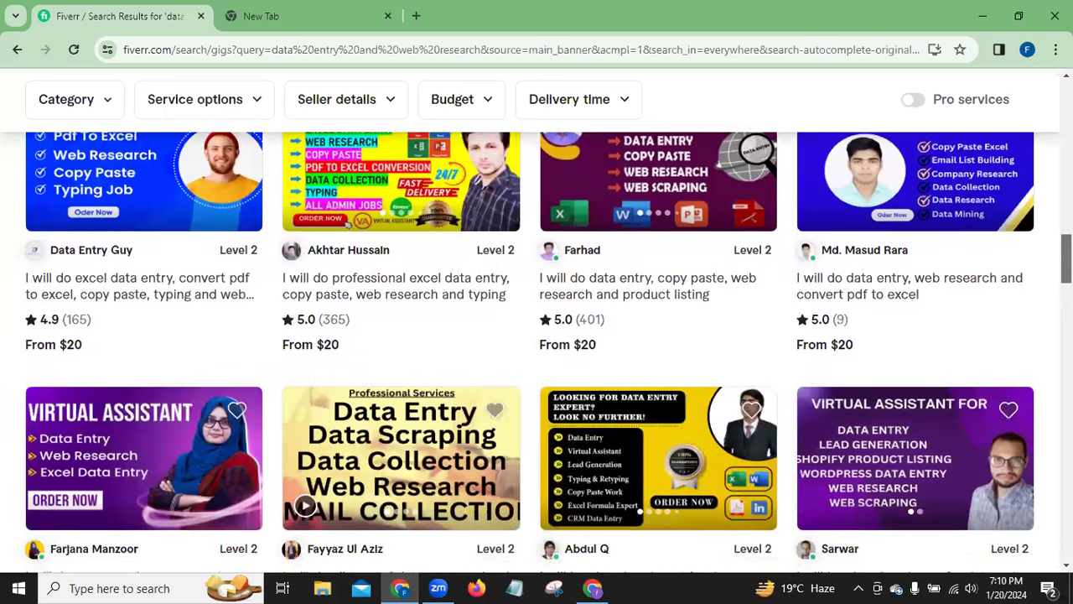
pyautogui.scroll(-1, 537, 352)
pyautogui.scroll(-1, 537, 352)
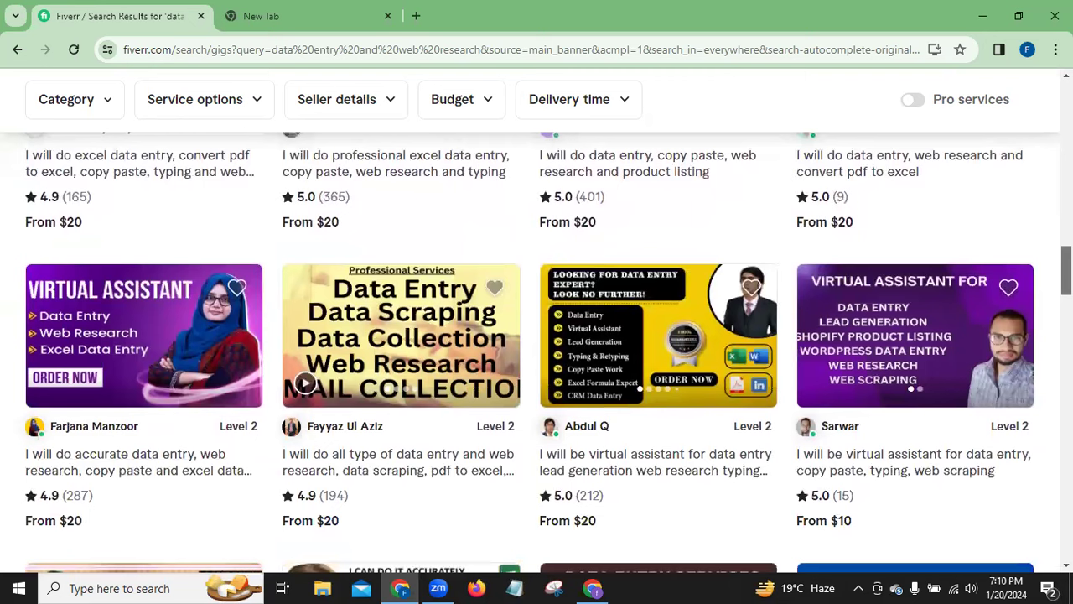
pyautogui.scroll(-6, 537, 352)
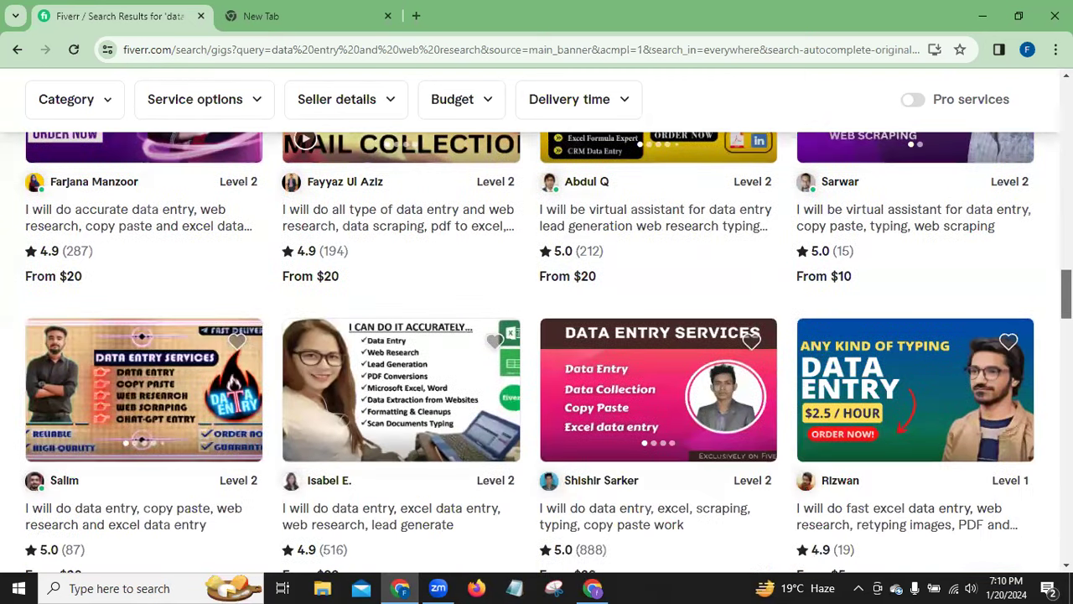
pyautogui.scroll(-3, 258, 391)
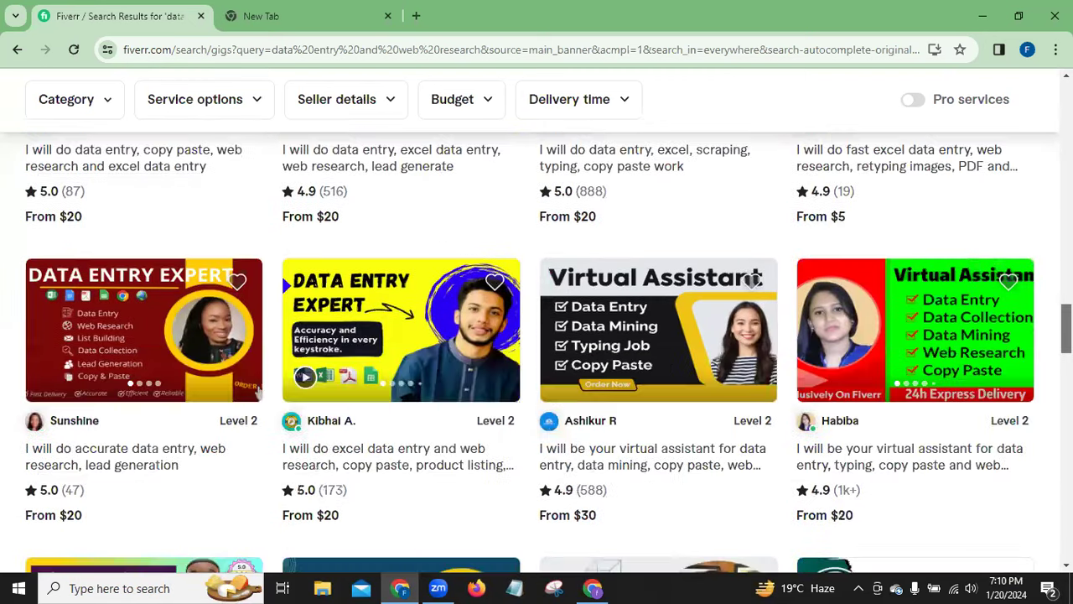
pyautogui.scroll(1, 258, 391)
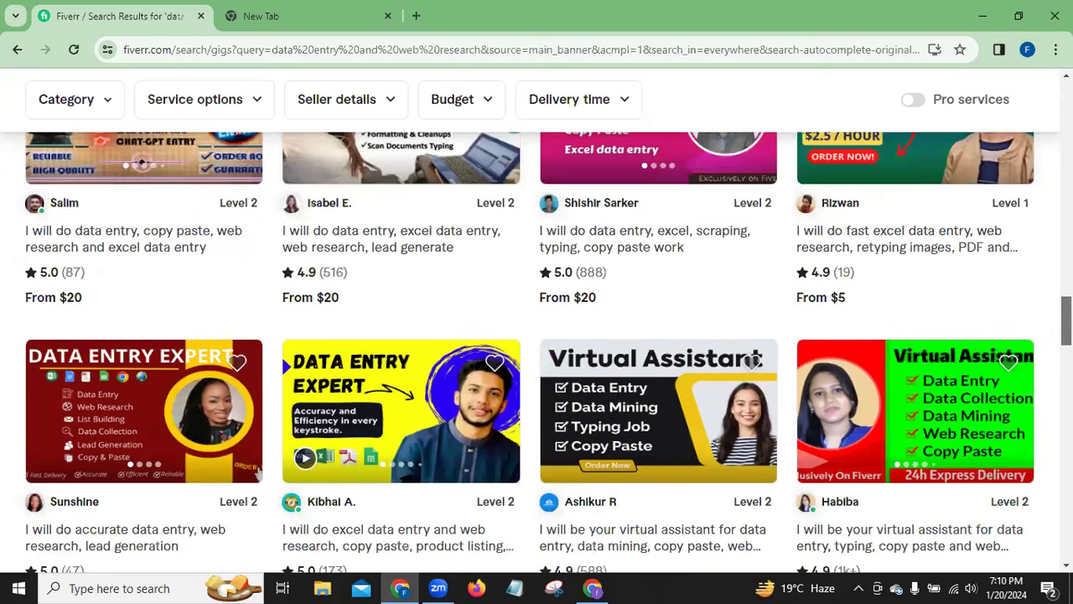
pyautogui.scroll(5, 536, 352)
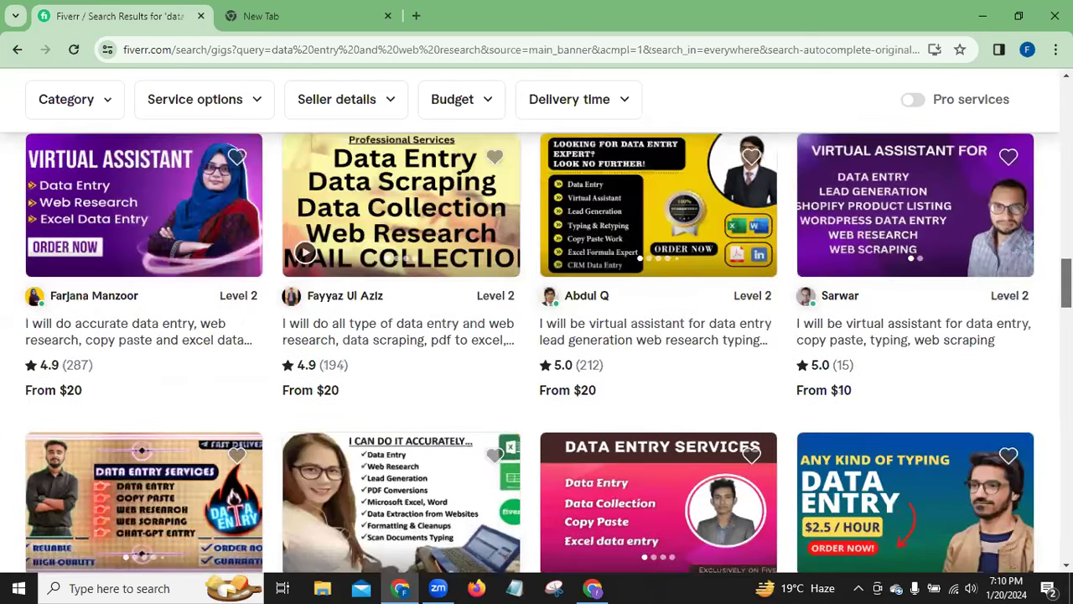
pyautogui.scroll(10, 471, 210)
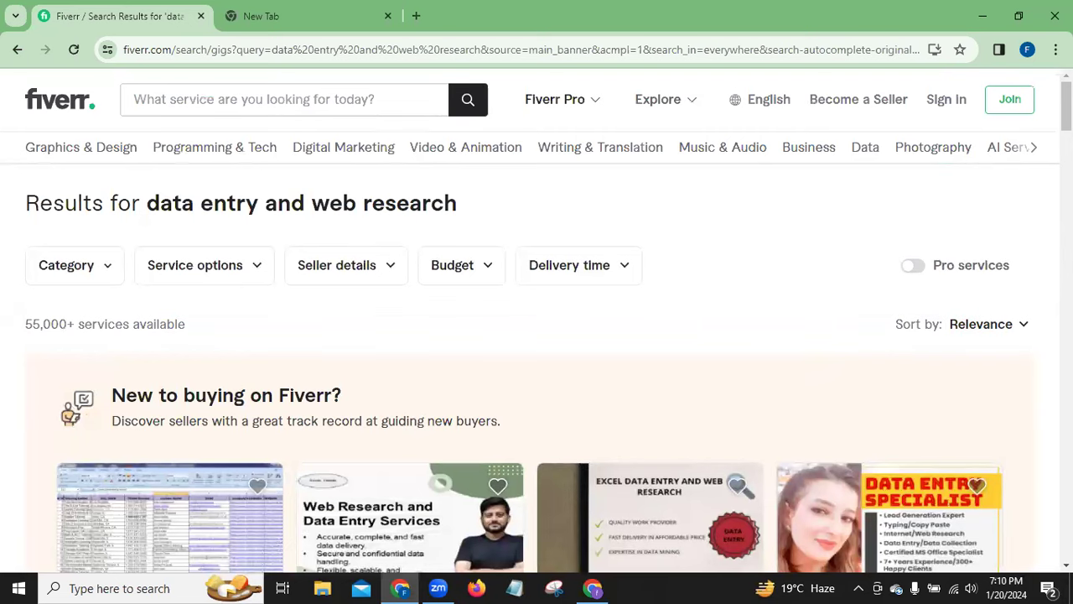
pyautogui.scroll(-2, 536, 322)
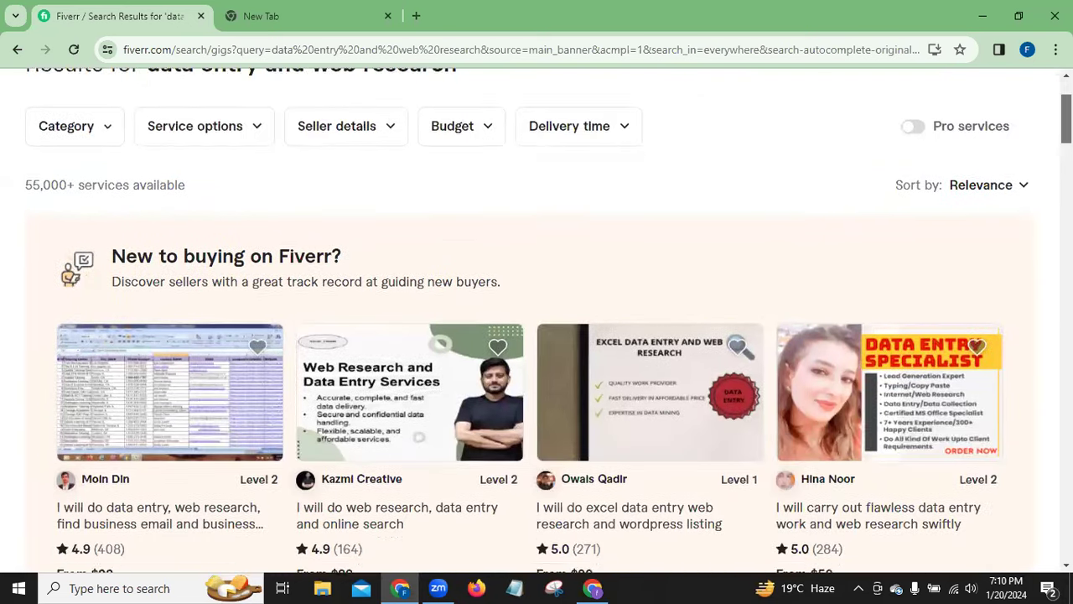
pyautogui.scroll(-1, 537, 322)
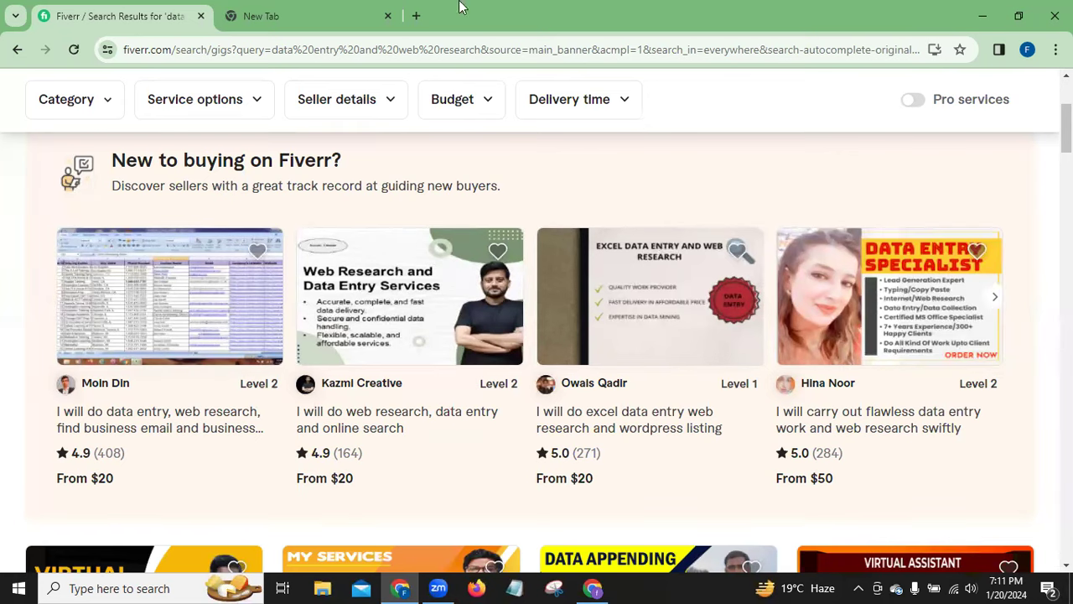
# Close the Fiverr results page and open A2ZBookmarking.com through a Google search for "a2z bookmarking.com"
pyautogui.click(263, 23)
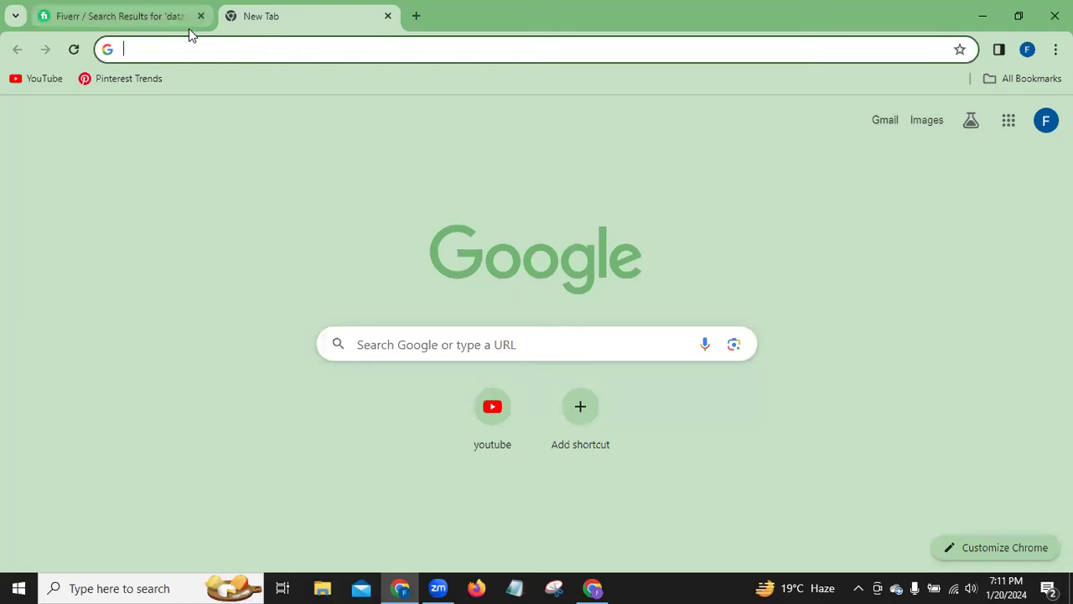
pyautogui.click(201, 16)
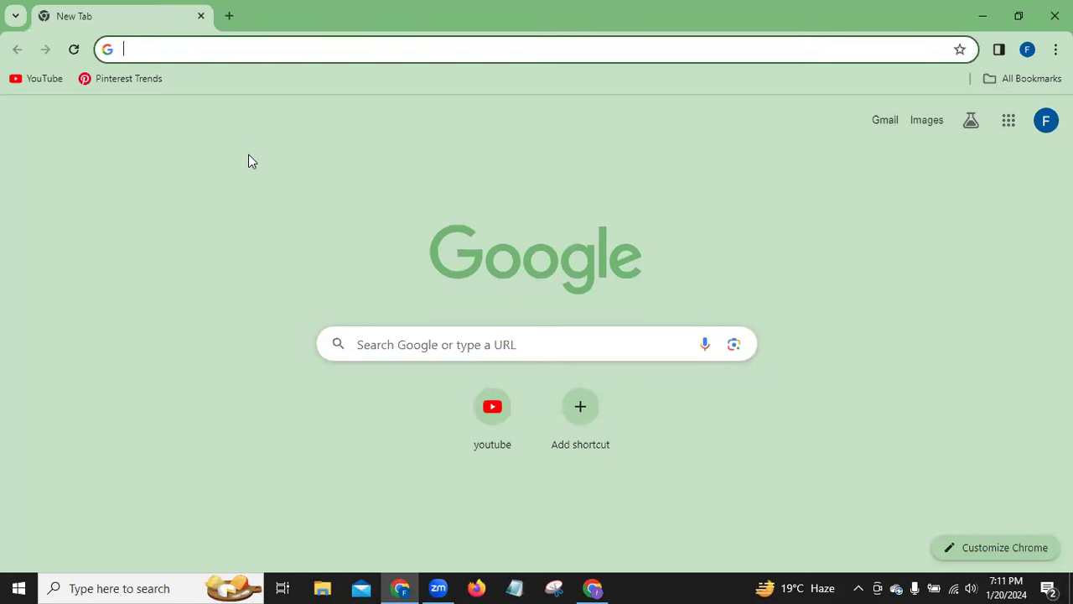
pyautogui.write('a2z')
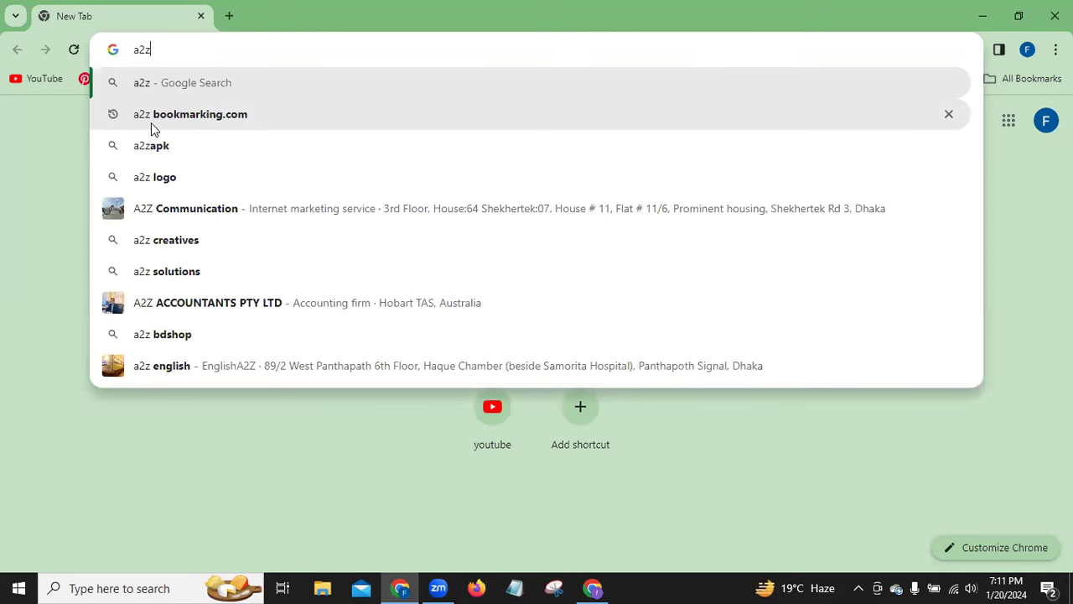
pyautogui.click(184, 123)
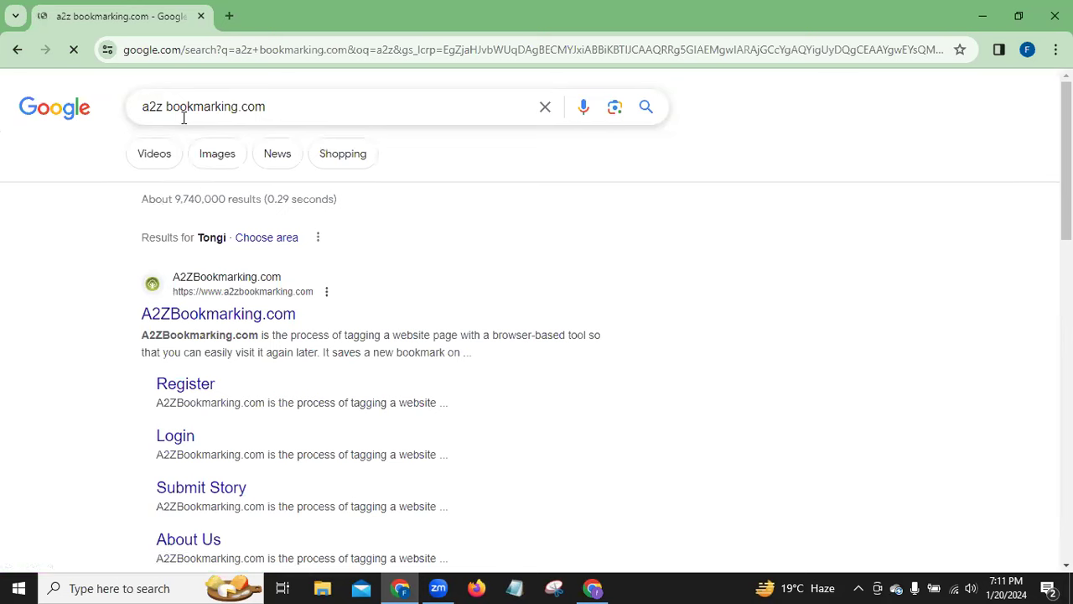
pyautogui.click(195, 315)
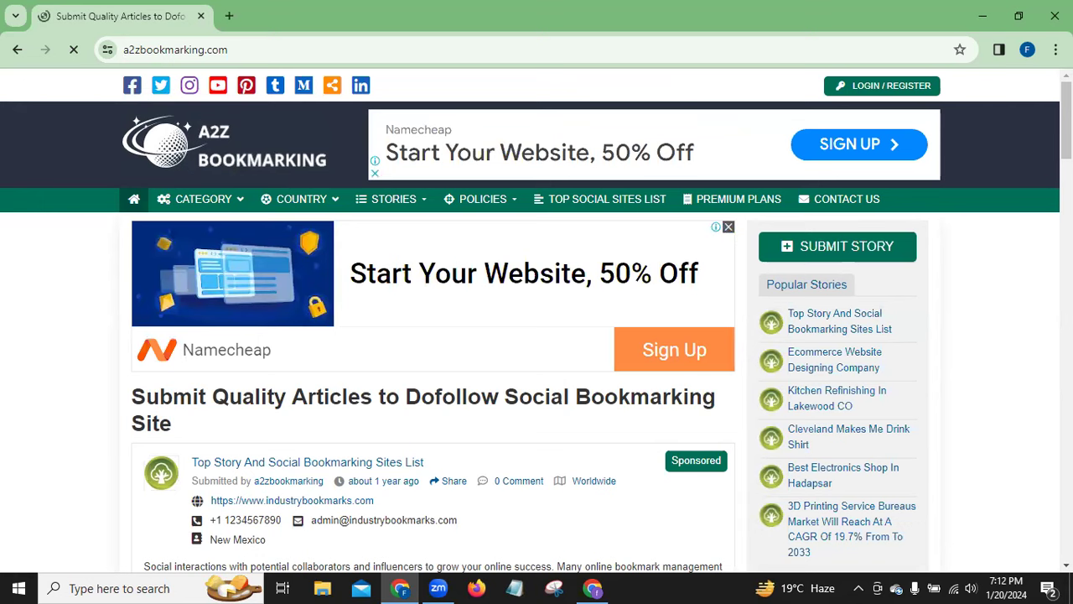
# Close the banner ad above the articles and request the site's Login / Register page, looking over the Submit Story instructions
pyautogui.click(728, 226)
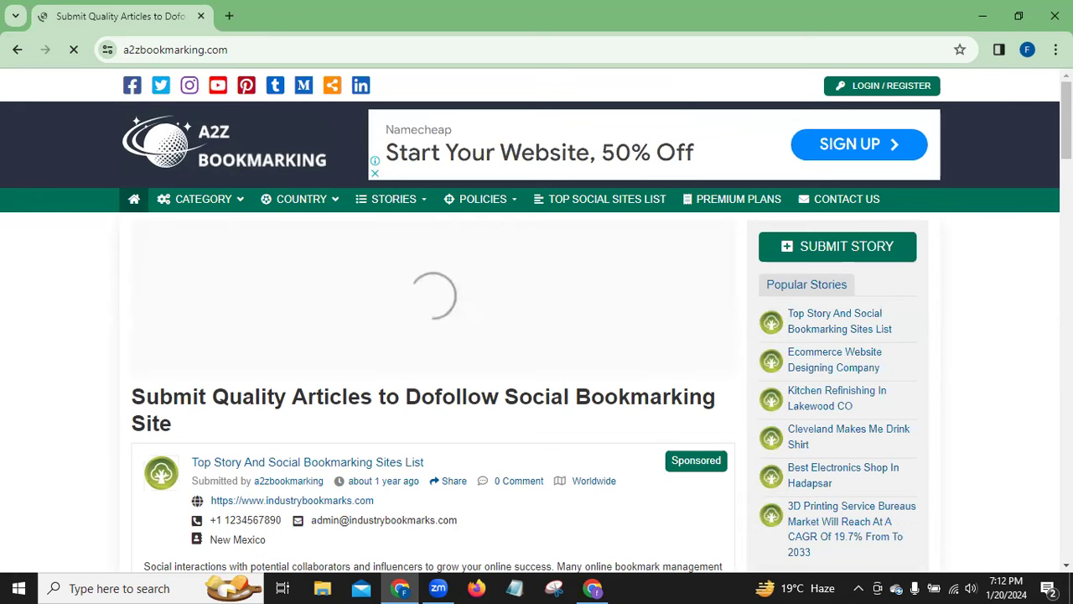
pyautogui.click(871, 89)
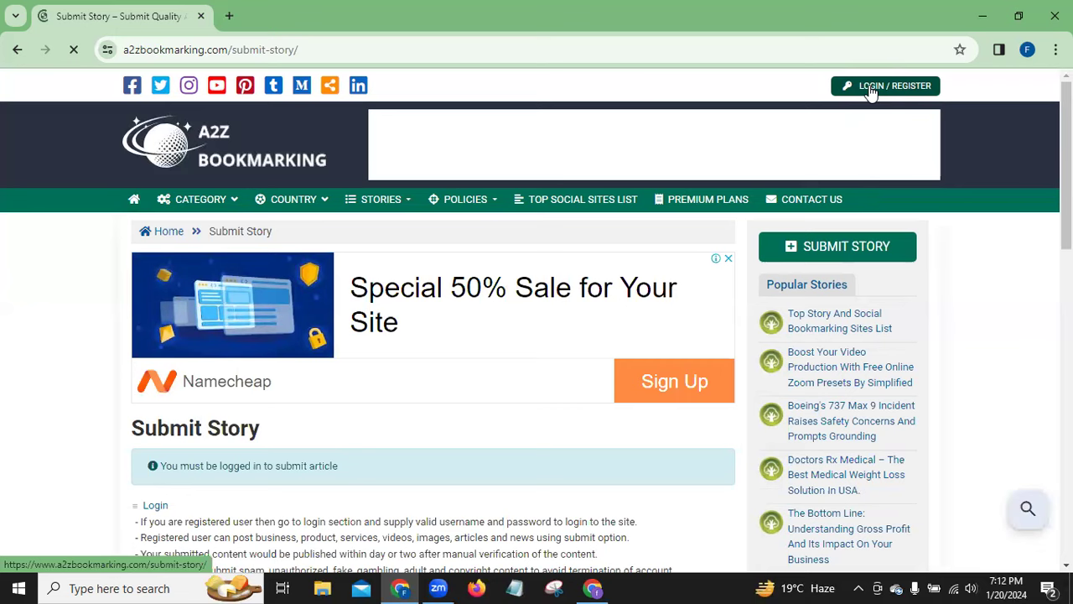
pyautogui.click(871, 92)
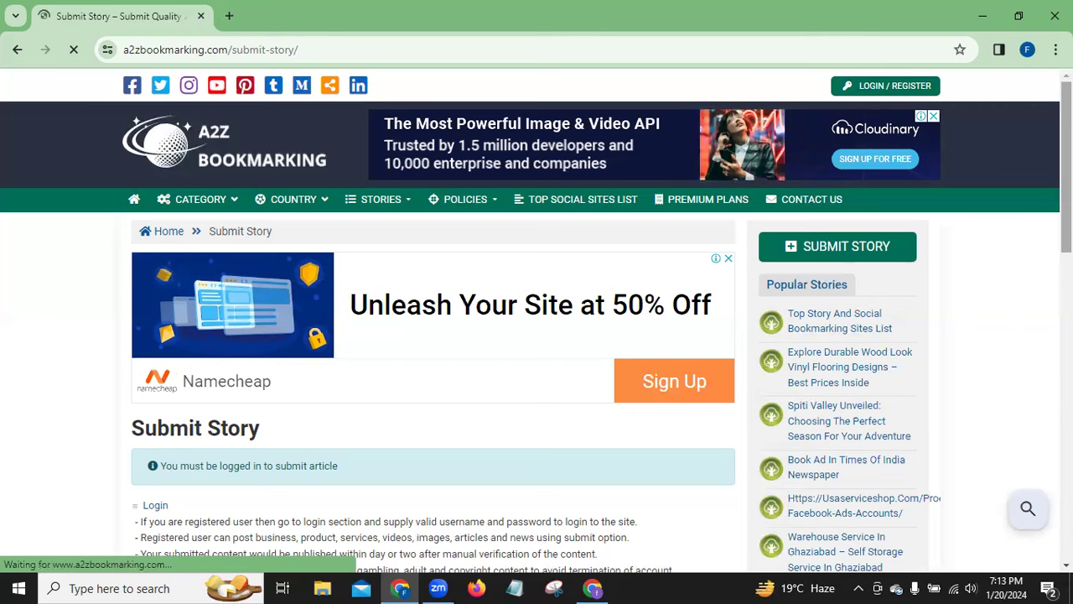
pyautogui.scroll(-1, 963, 173)
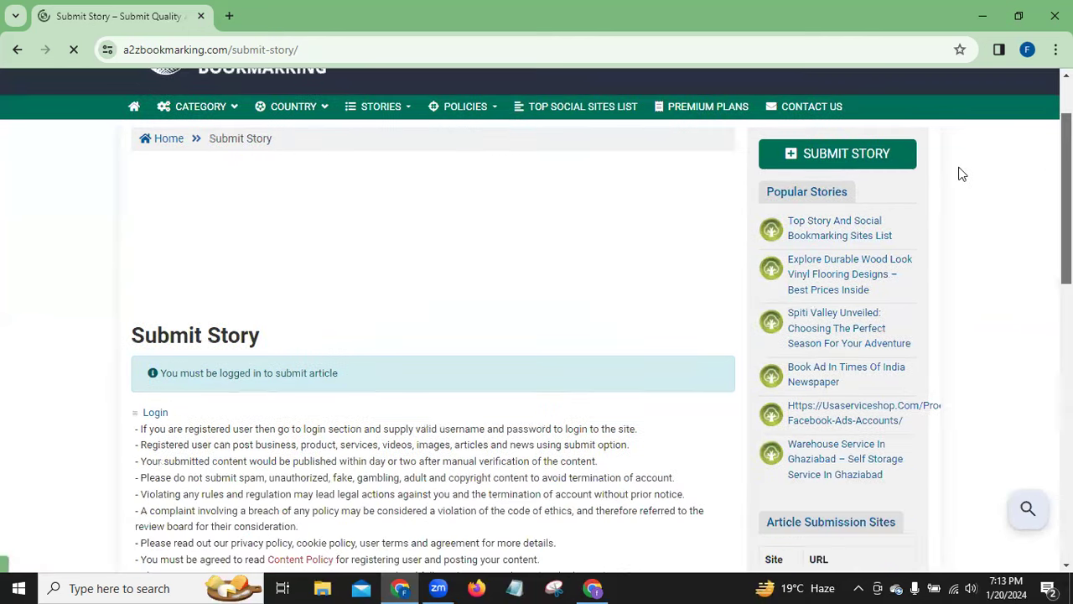
pyautogui.scroll(1, 864, 94)
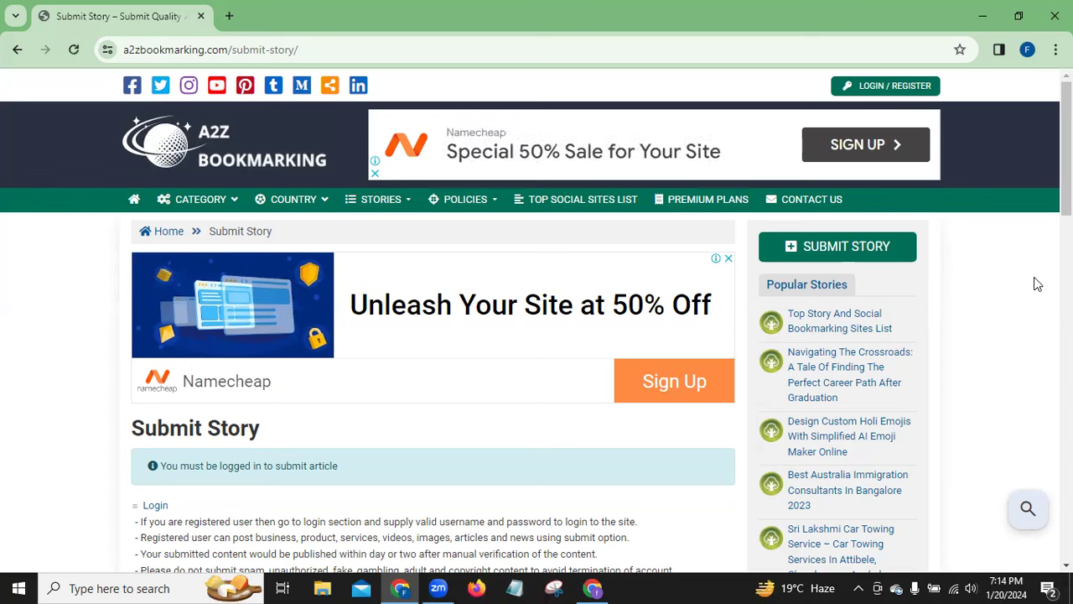
# Disconnect the computer from the Xiaomi_0264 Wi-Fi network and dismiss the list of networks
pyautogui.click(953, 586)
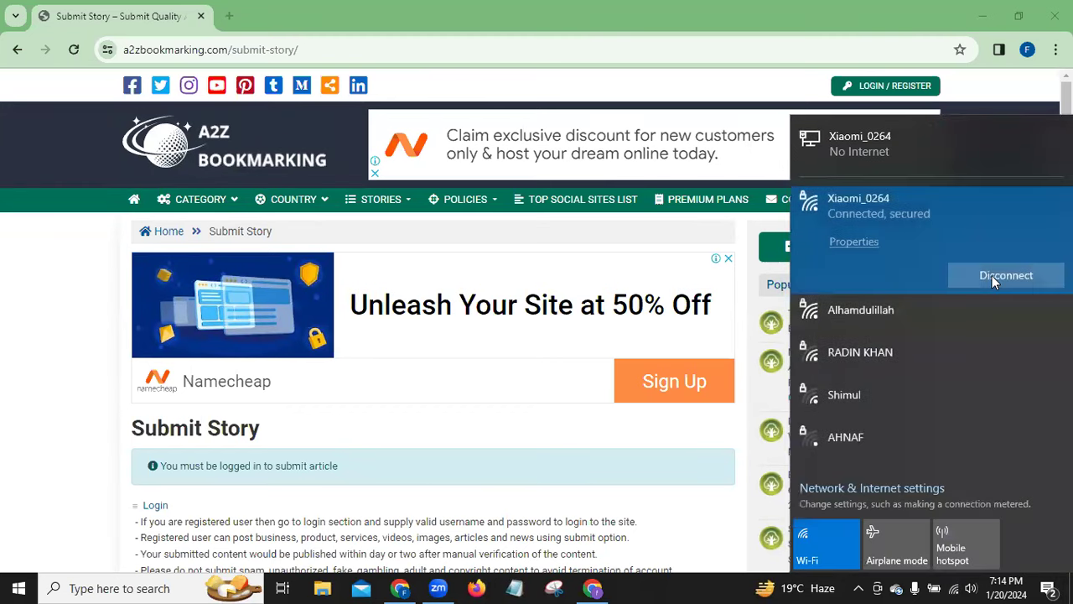
pyautogui.click(991, 276)
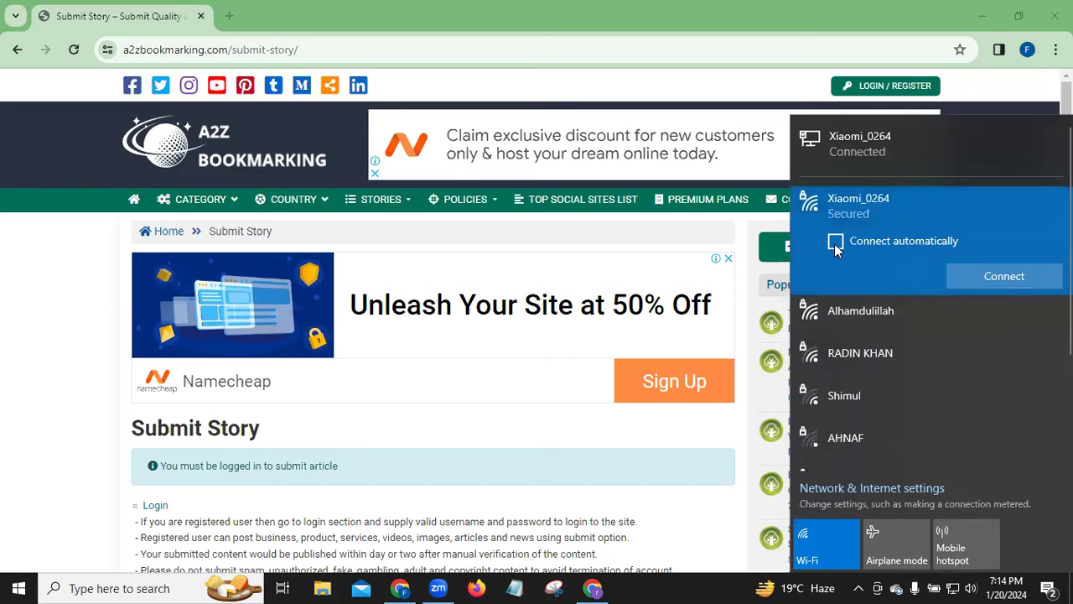
pyautogui.click(42, 278)
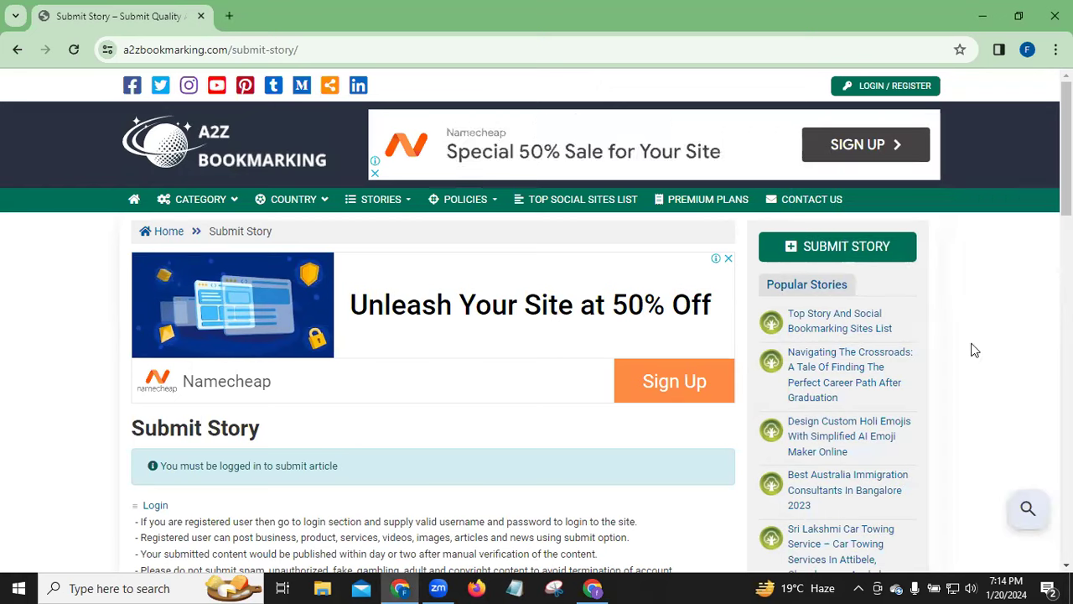
# Request the Login / Register page again, and replace the bookmarking site's tab with a blank one
pyautogui.click(851, 90)
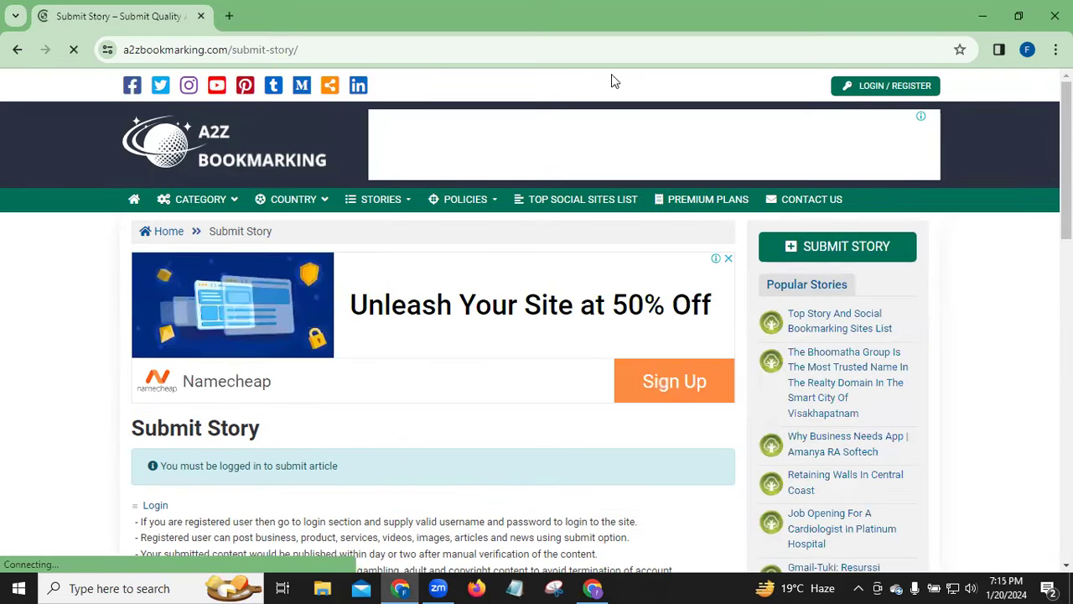
pyautogui.hotkey('ctrl', 't')
pyautogui.click(201, 16)
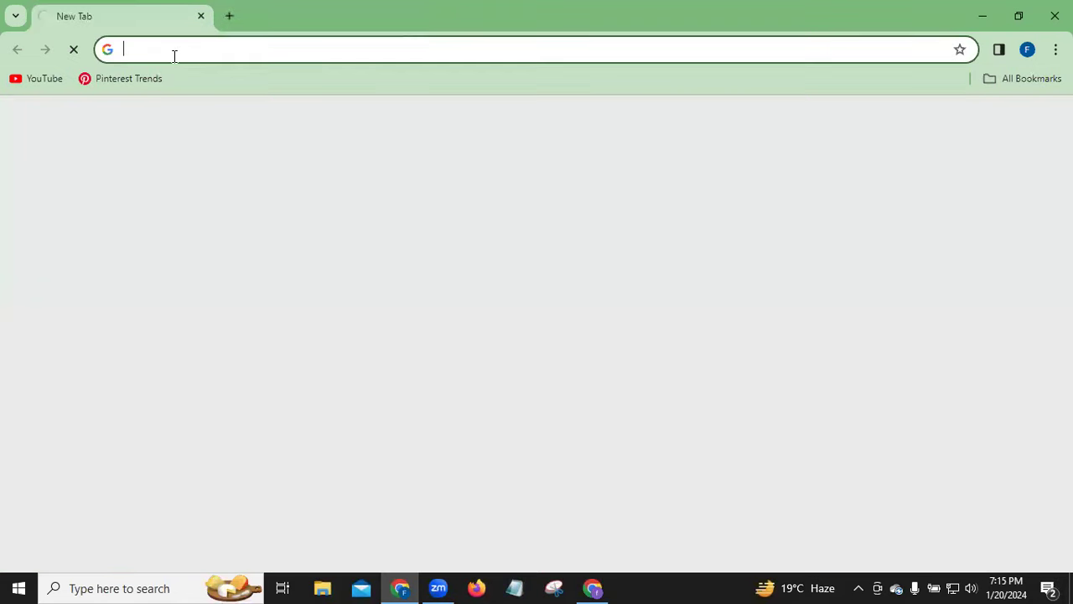
# Search Google for "a2z bookmarking.com" and open the site's Login page from the results
pyautogui.write('a')
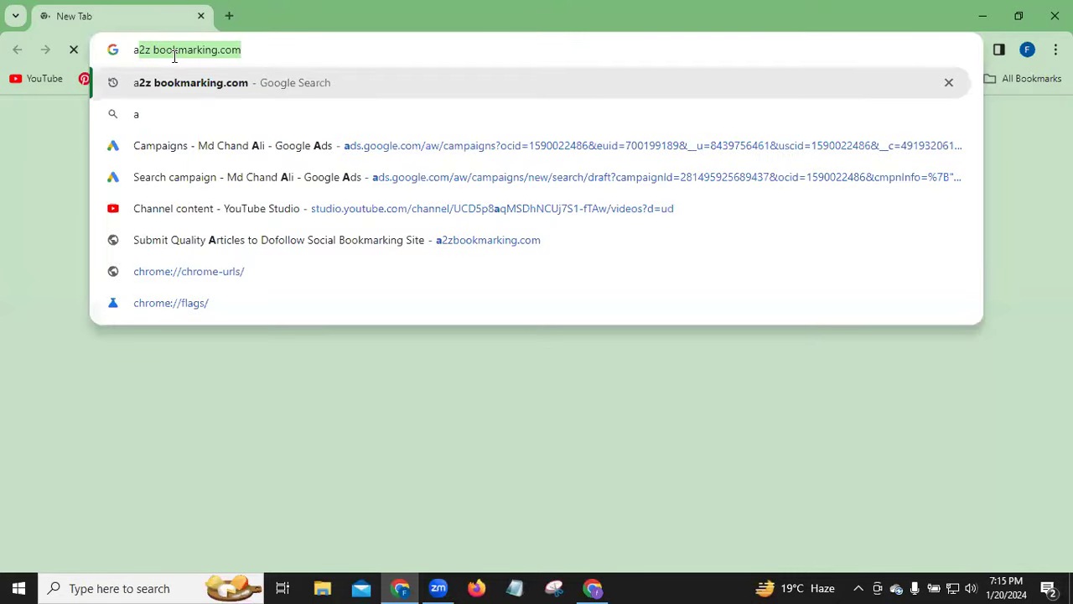
pyautogui.write('2')
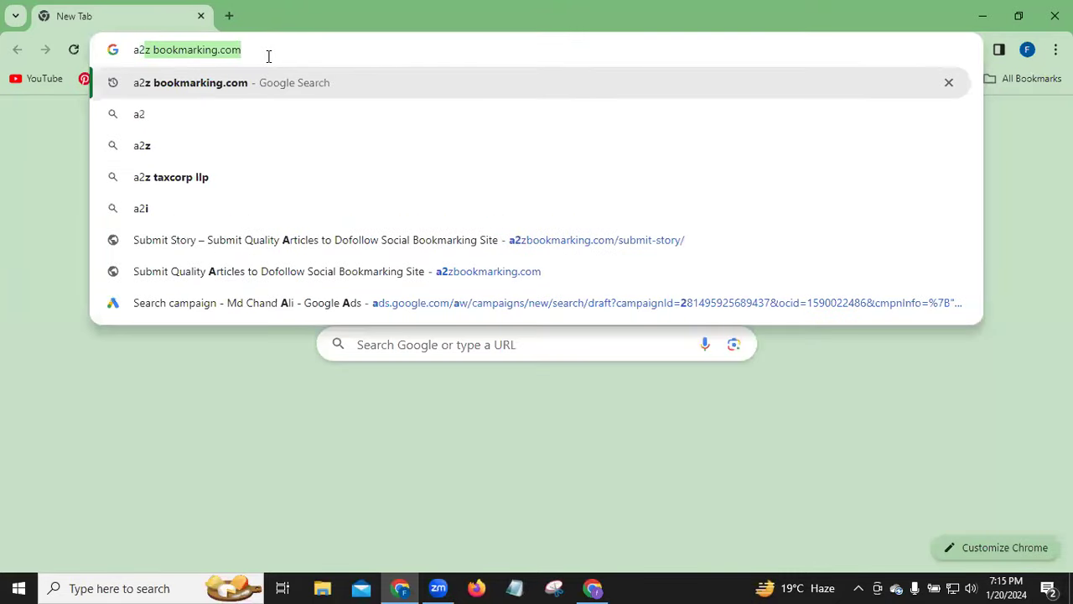
pyautogui.press('Return')
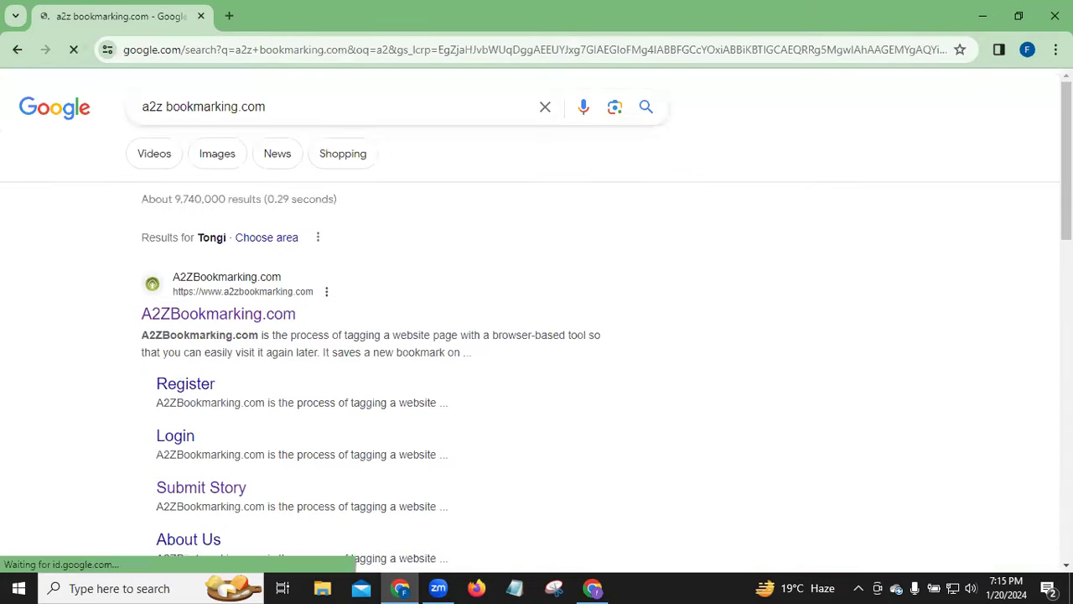
pyautogui.scroll(-4, 536, 319)
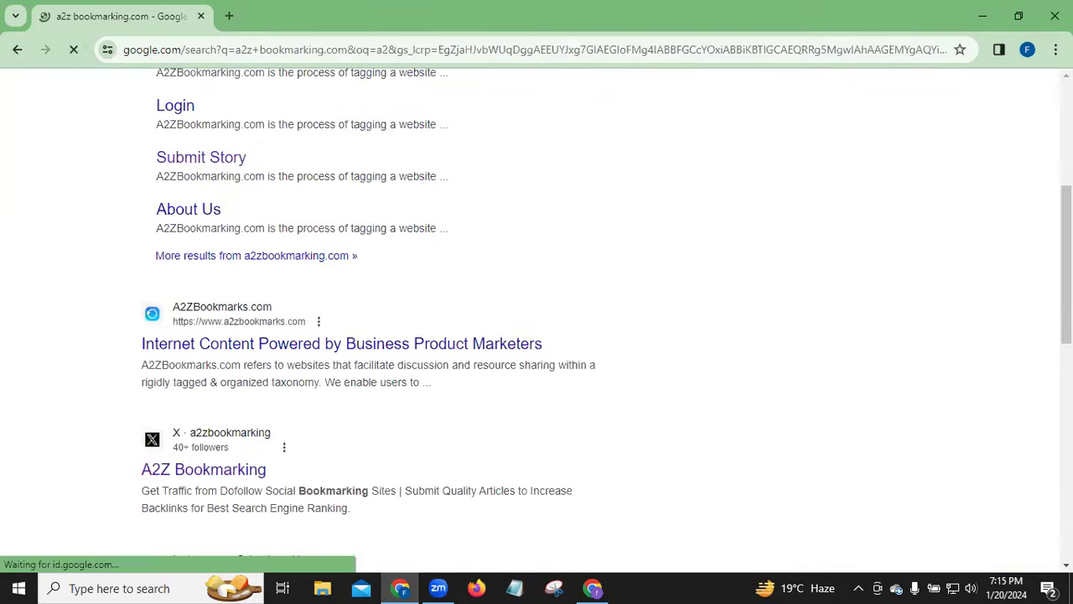
pyautogui.scroll(1, 537, 318)
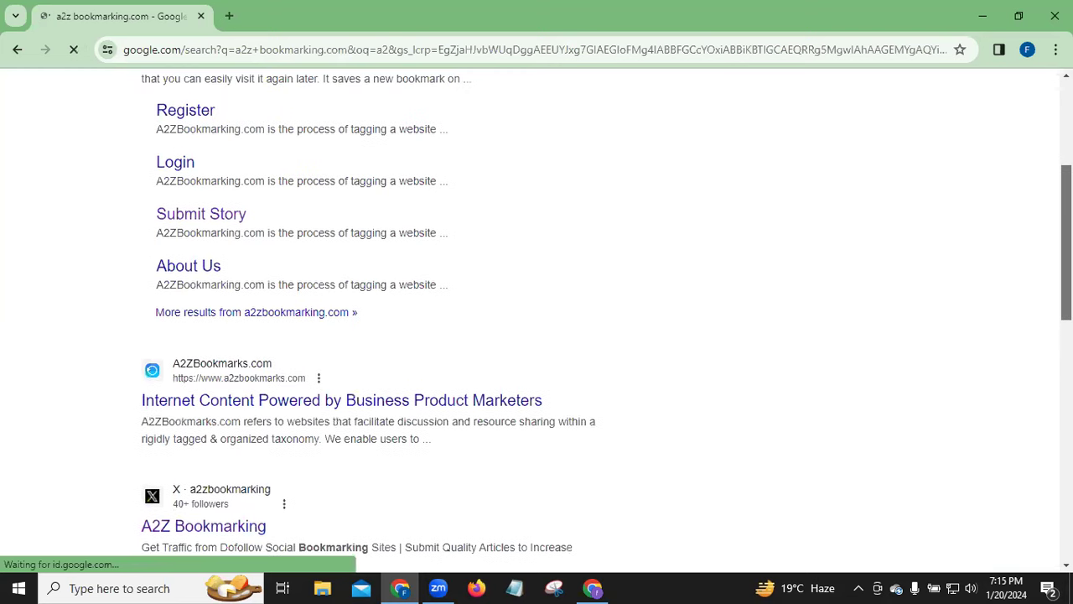
pyautogui.scroll(1, 537, 319)
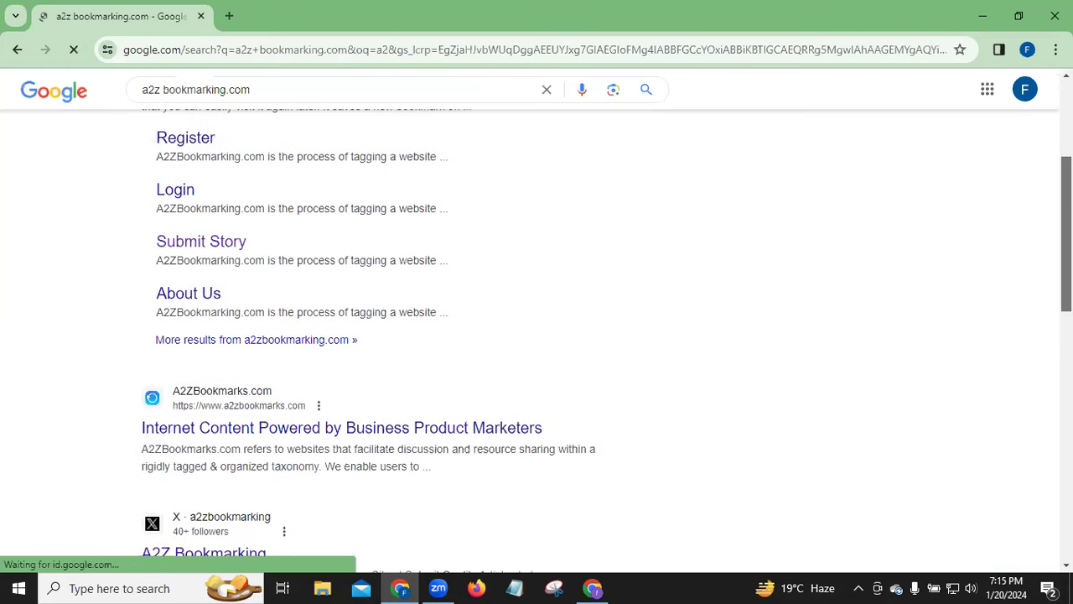
pyautogui.scroll(2, 683, 332)
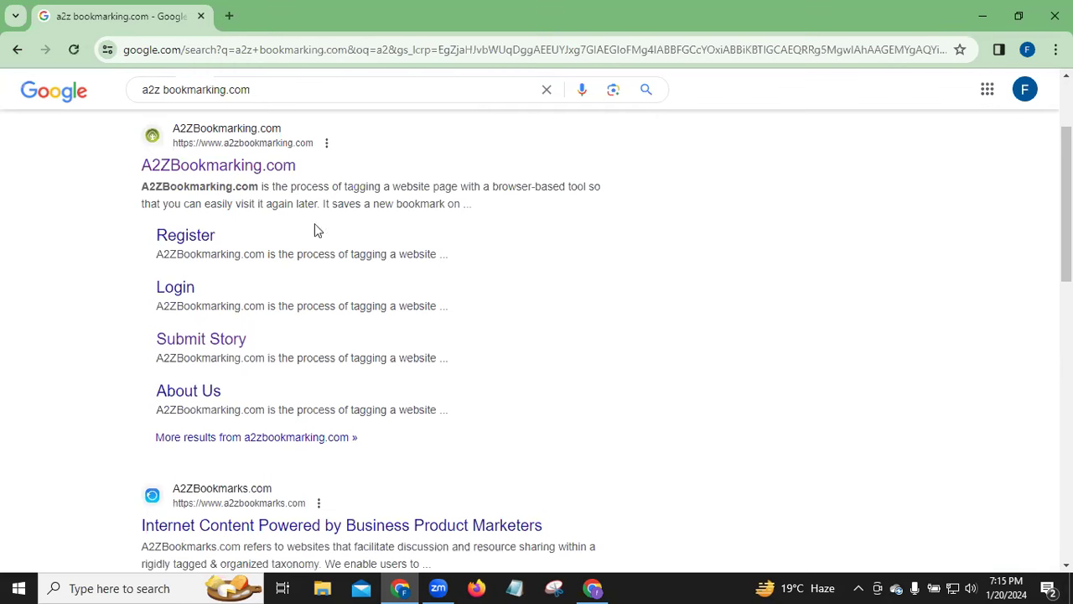
pyautogui.click(173, 289)
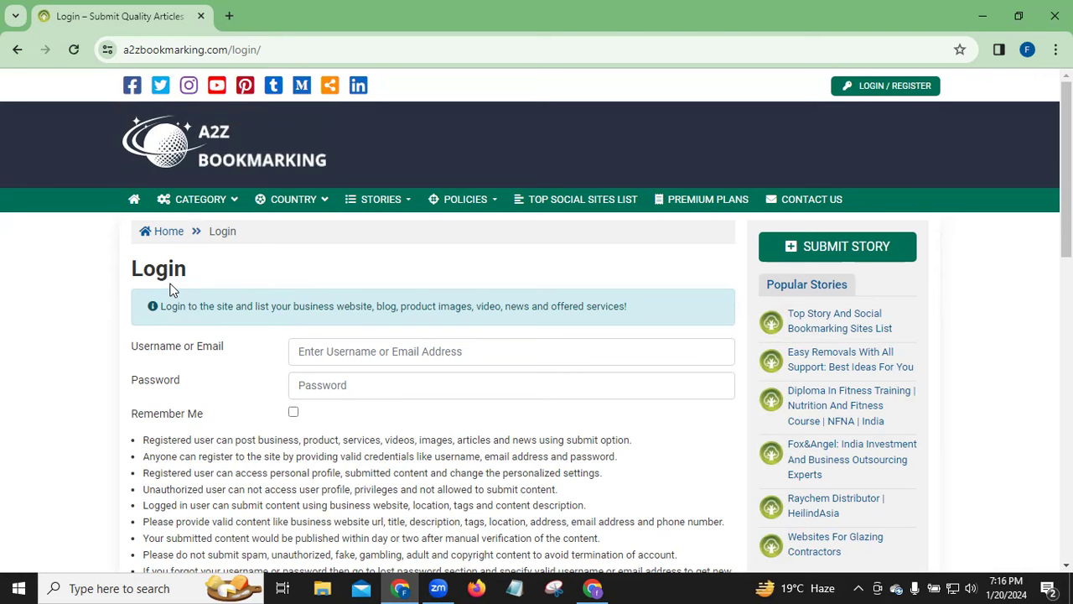
pyautogui.click(353, 352)
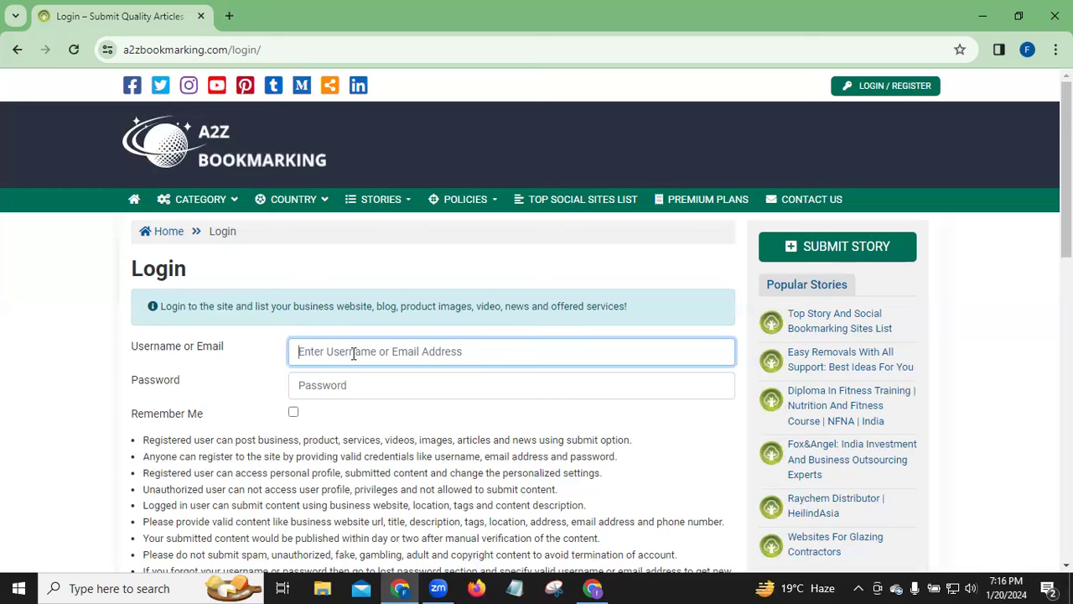
pyautogui.write('far')
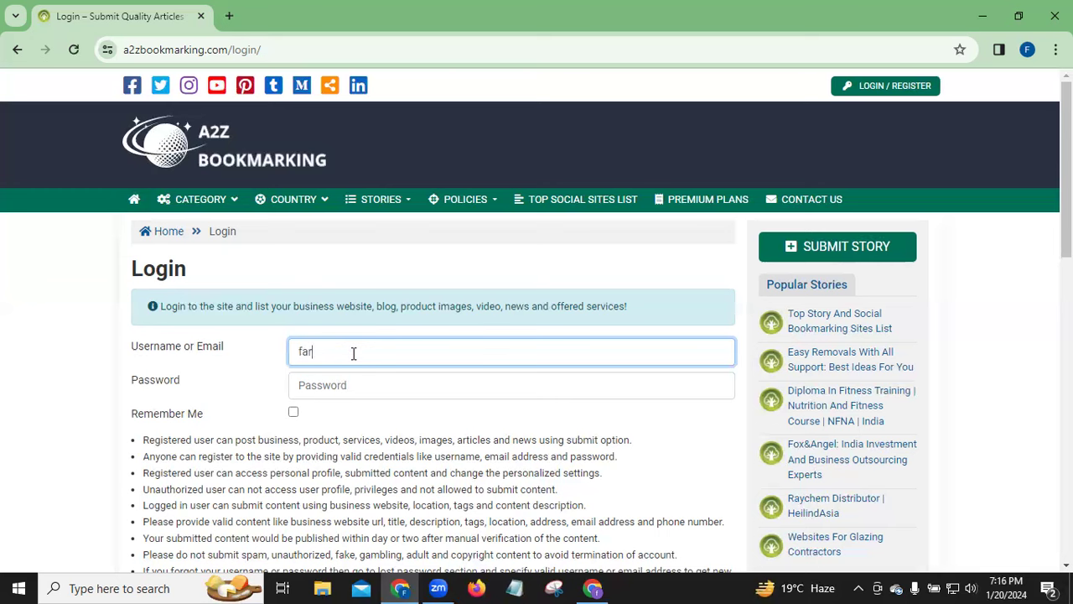
pyautogui.press('BackSpace')
pyautogui.press('BackSpace')
pyautogui.press('BackSpace')
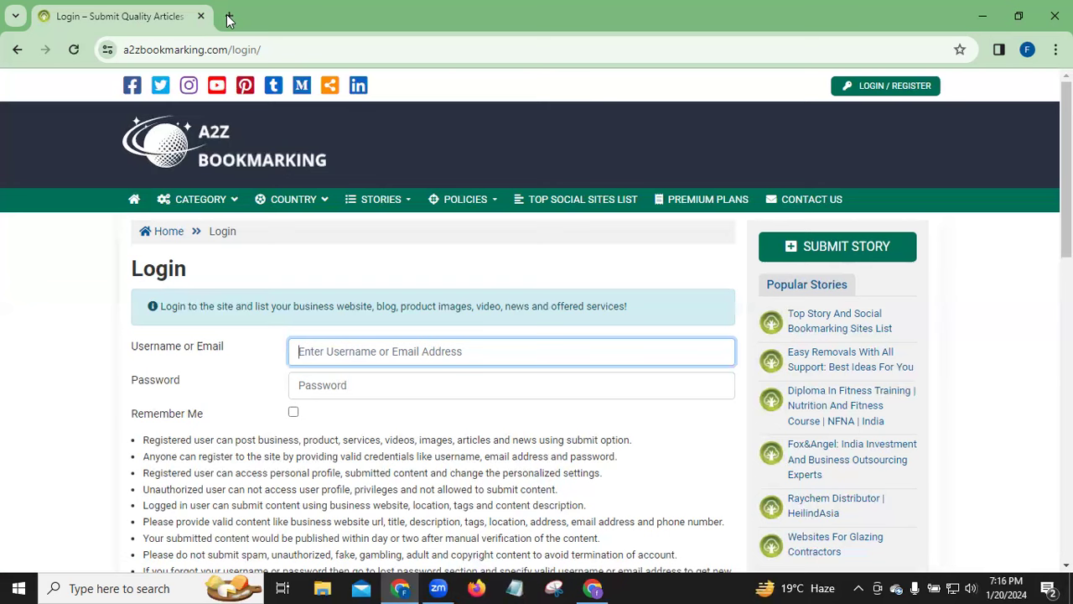
# Open a blank tab and close the bookmarking site's Login page
pyautogui.hotkey('ctrl', 't')
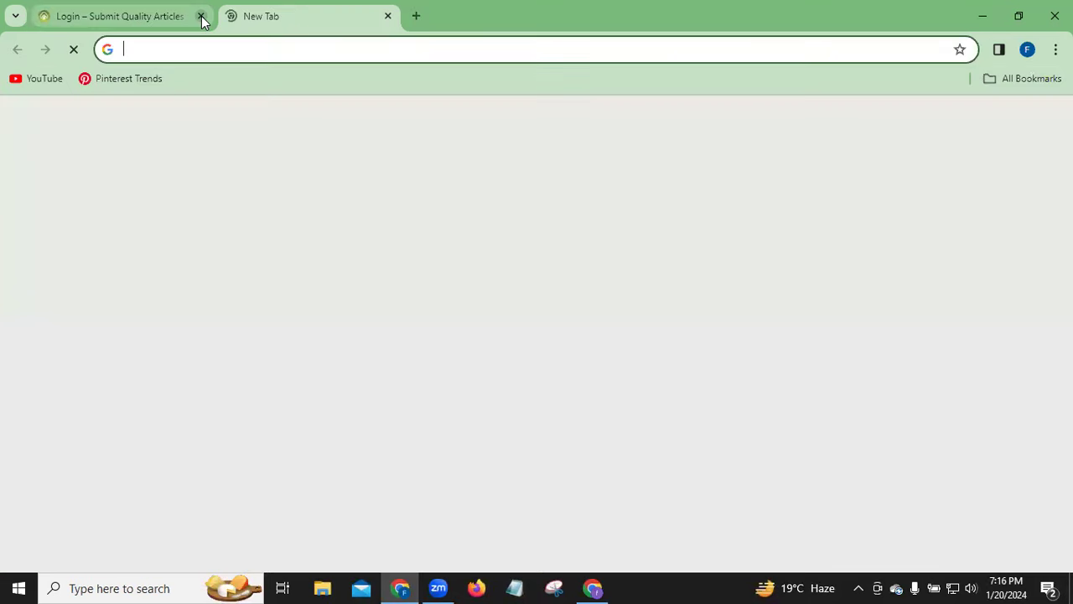
pyautogui.click(202, 15)
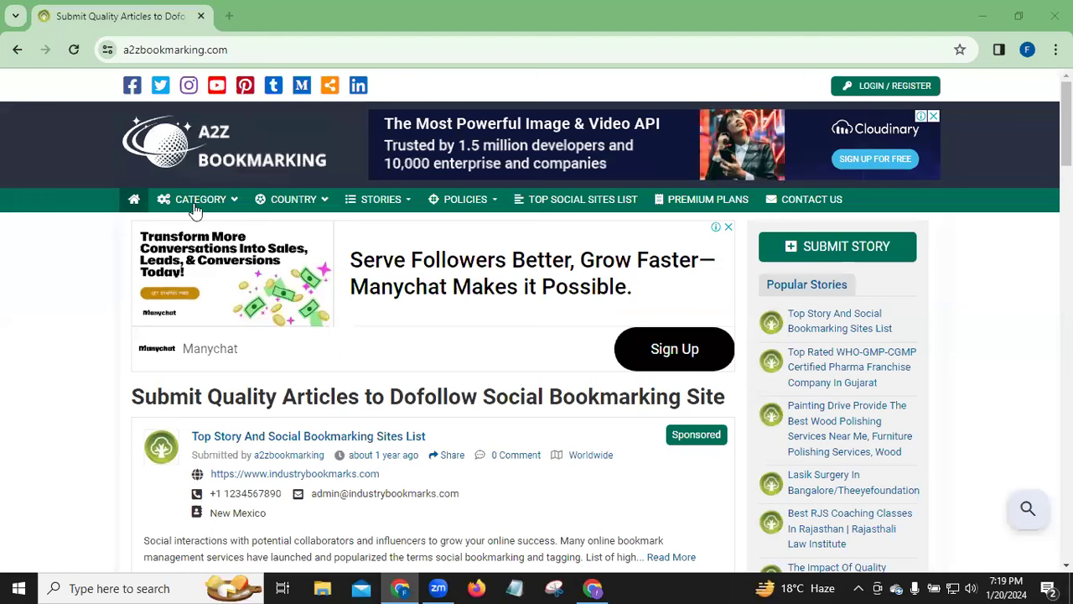
# Open the Fashion & Jewelry category, dismissing the full-page ad, and look through the stories listed there
pyautogui.moveTo(203, 207)
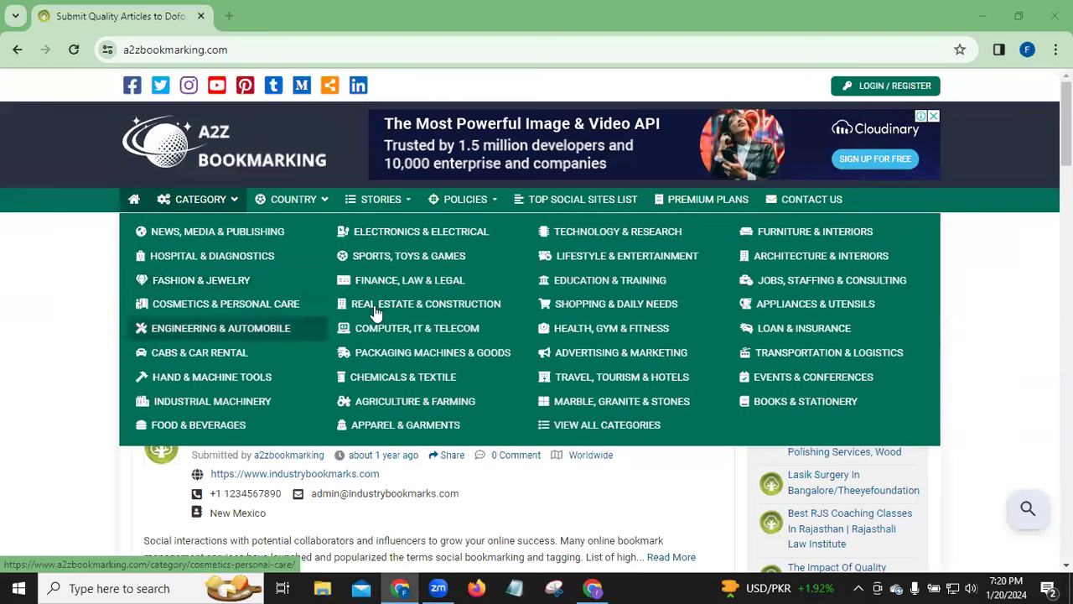
pyautogui.click(235, 287)
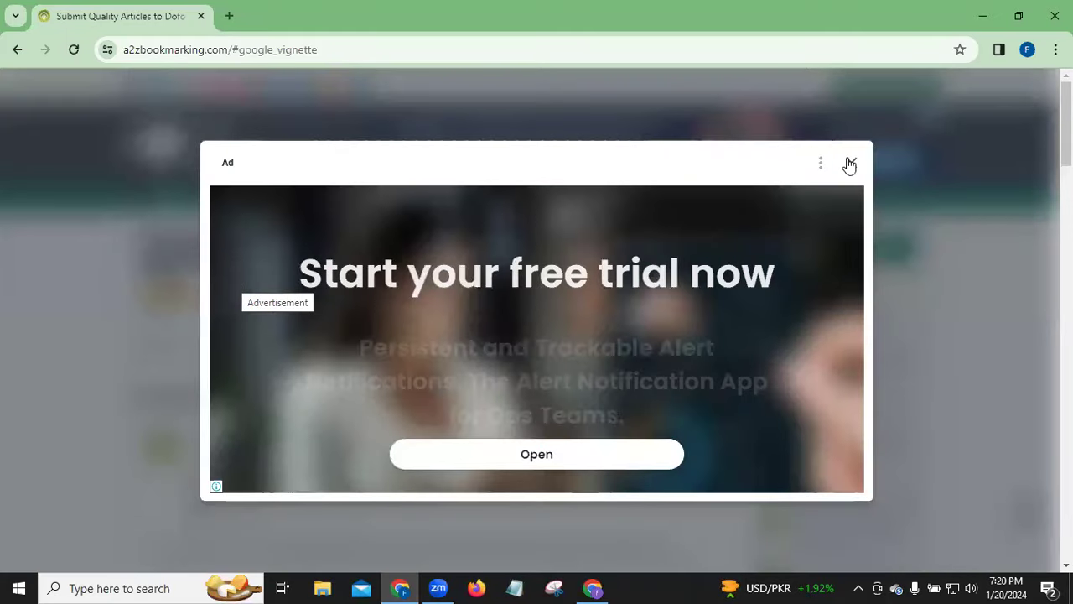
pyautogui.click(852, 165)
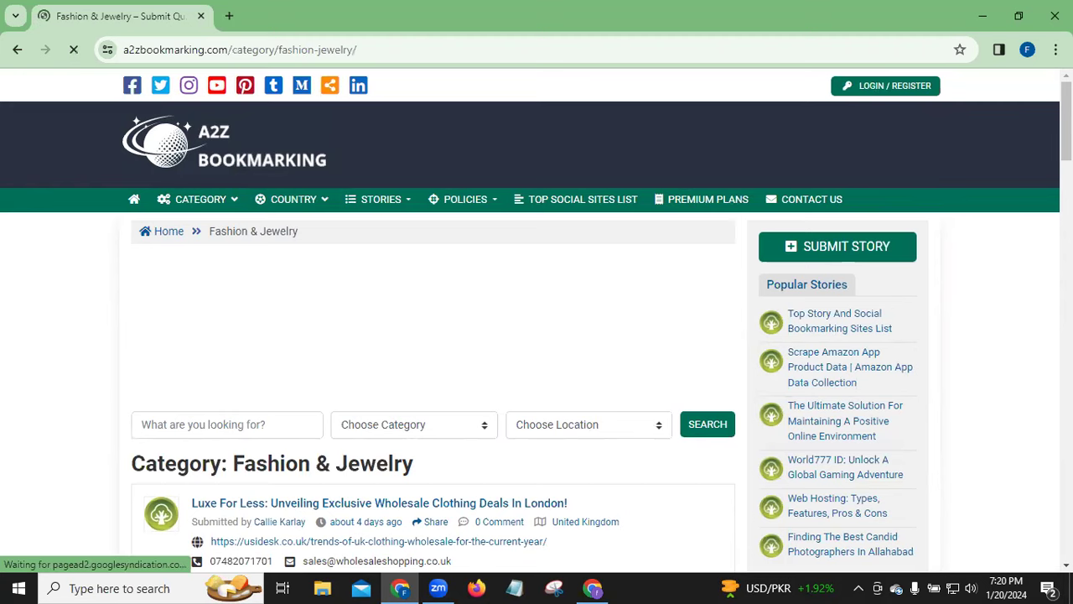
pyautogui.scroll(-2, 536, 335)
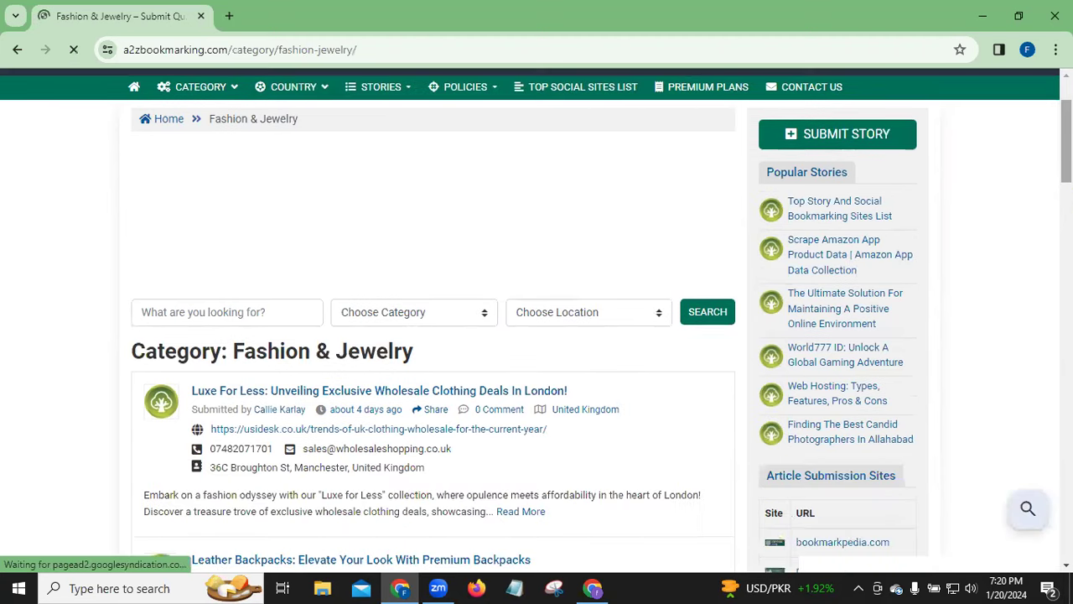
pyautogui.scroll(-2, 537, 335)
pyautogui.scroll(-1, 537, 335)
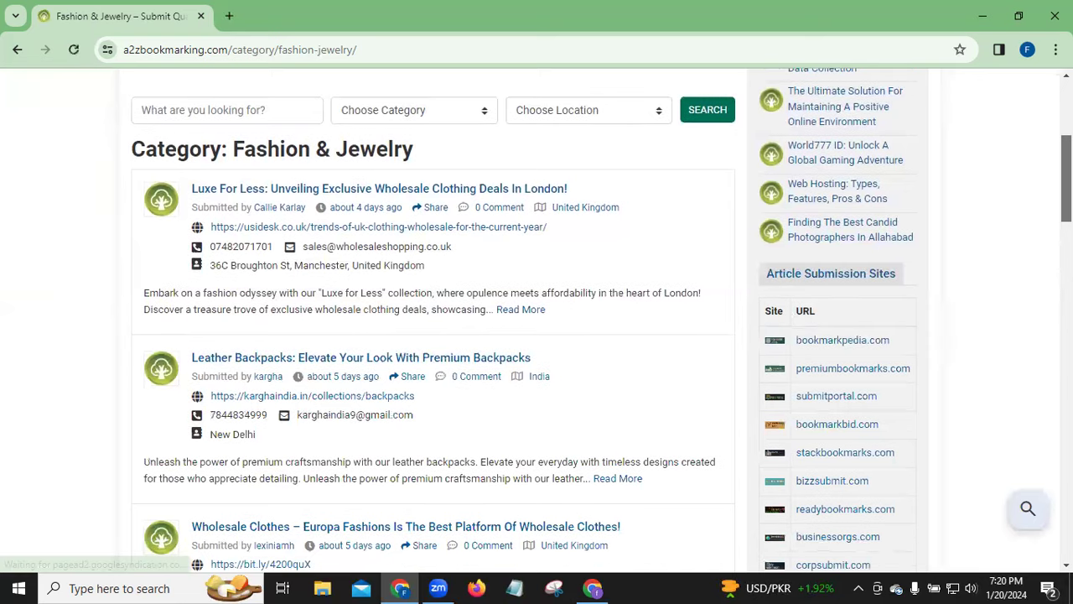
pyautogui.scroll(-3, 536, 336)
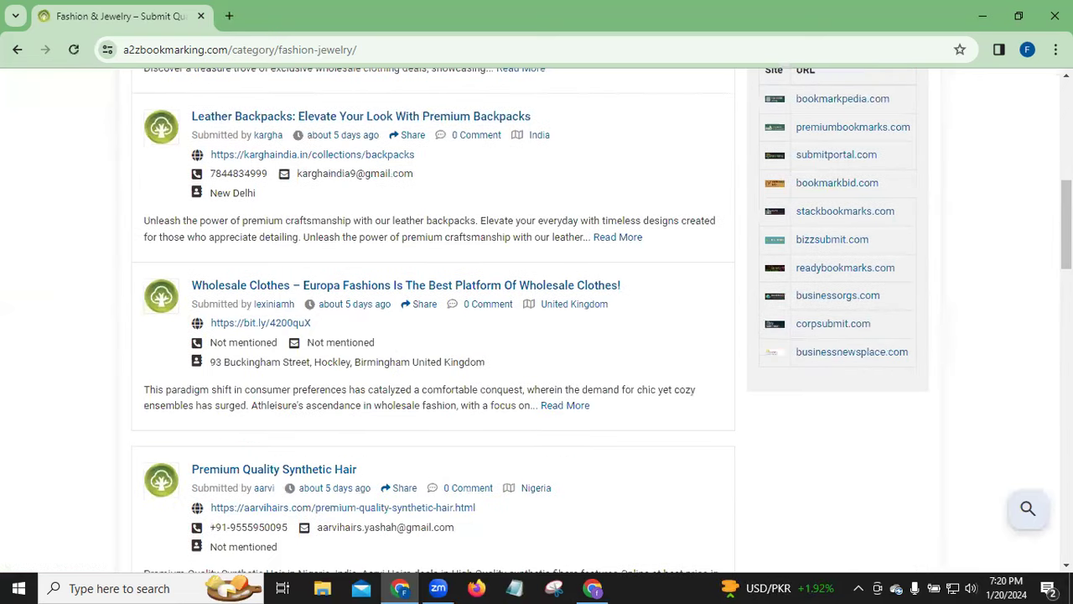
pyautogui.scroll(-4, 536, 335)
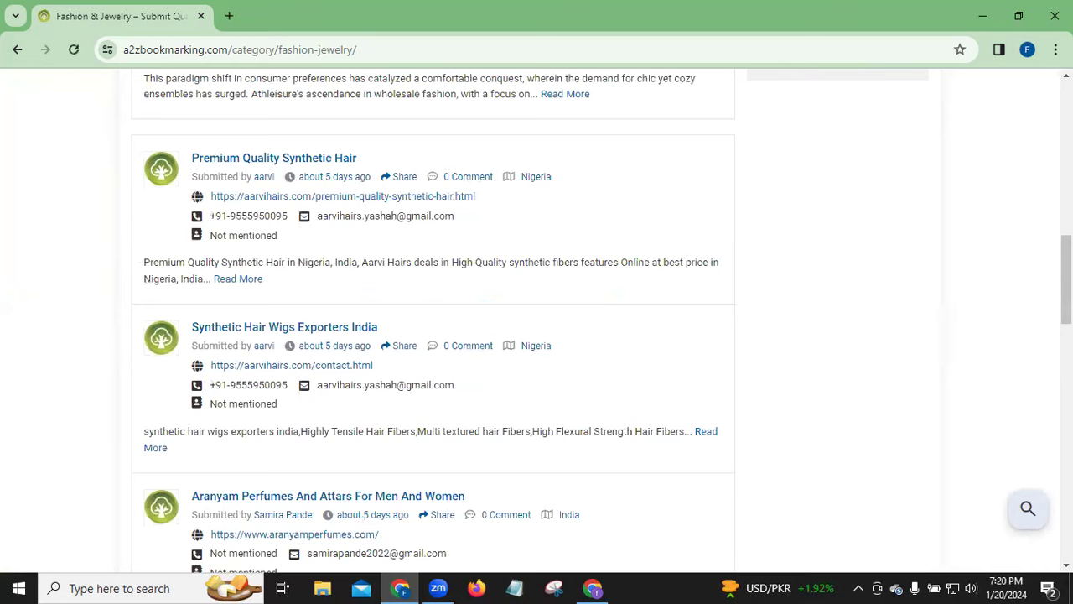
pyautogui.scroll(10, 677, 215)
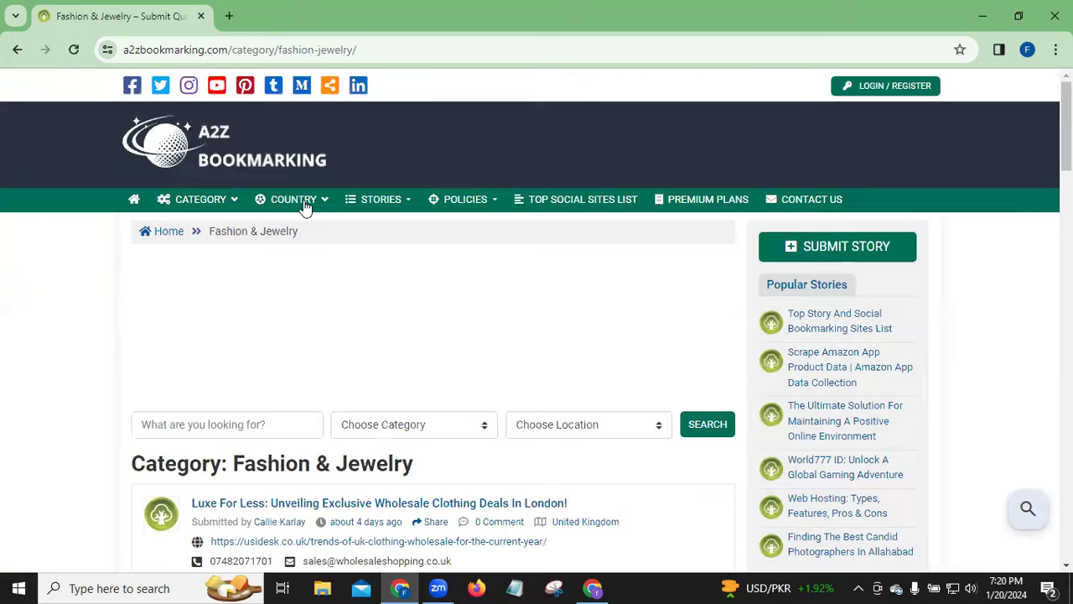
# Open the stories for the country United States of America and look through the listings
pyautogui.moveTo(306, 207)
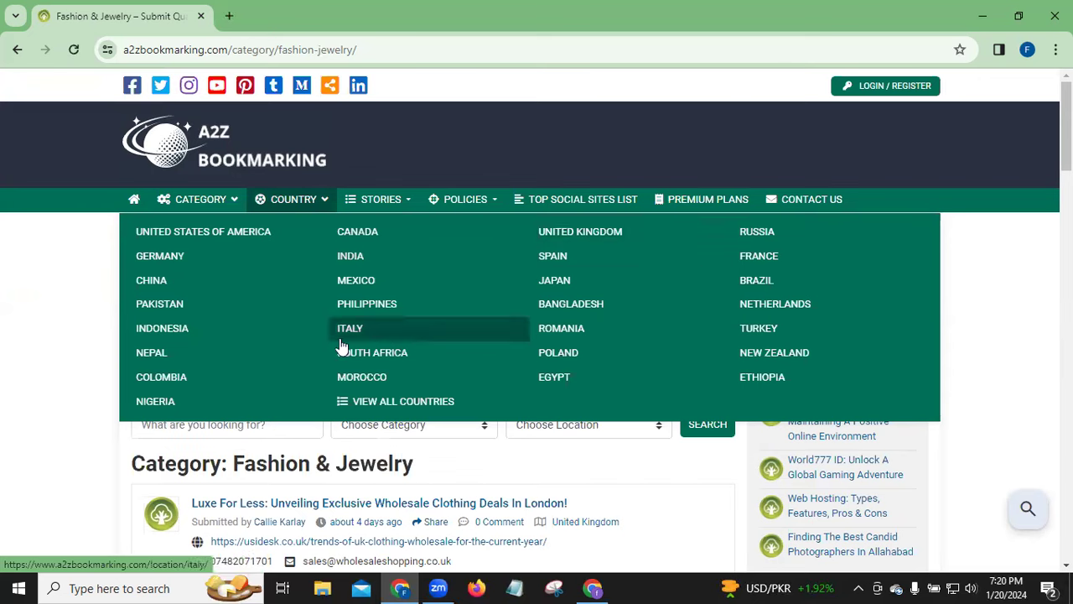
pyautogui.click(216, 240)
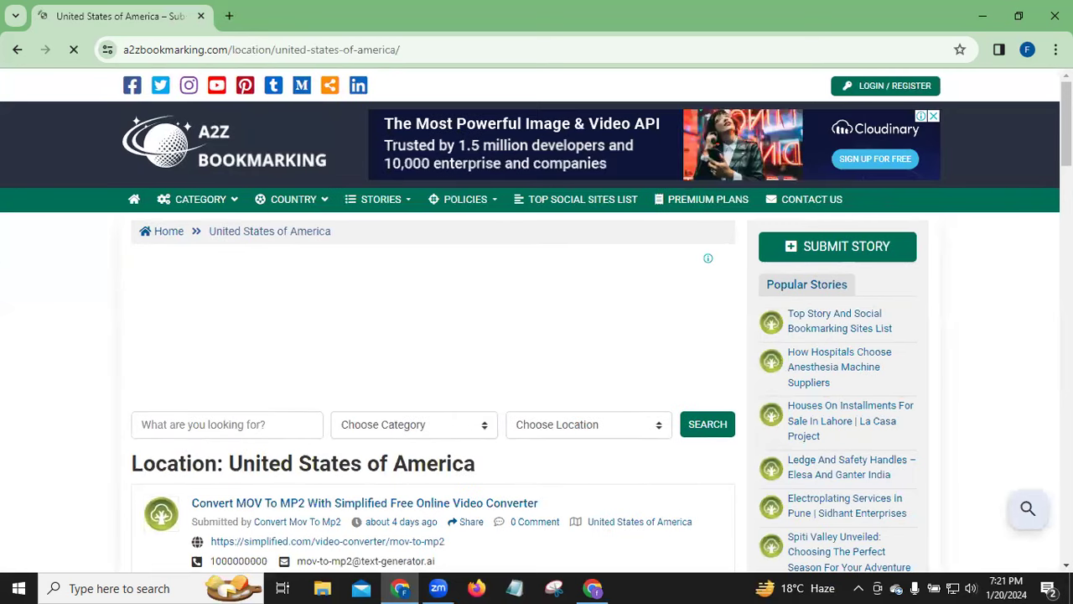
pyautogui.scroll(-1, 537, 335)
pyautogui.scroll(-3, 536, 335)
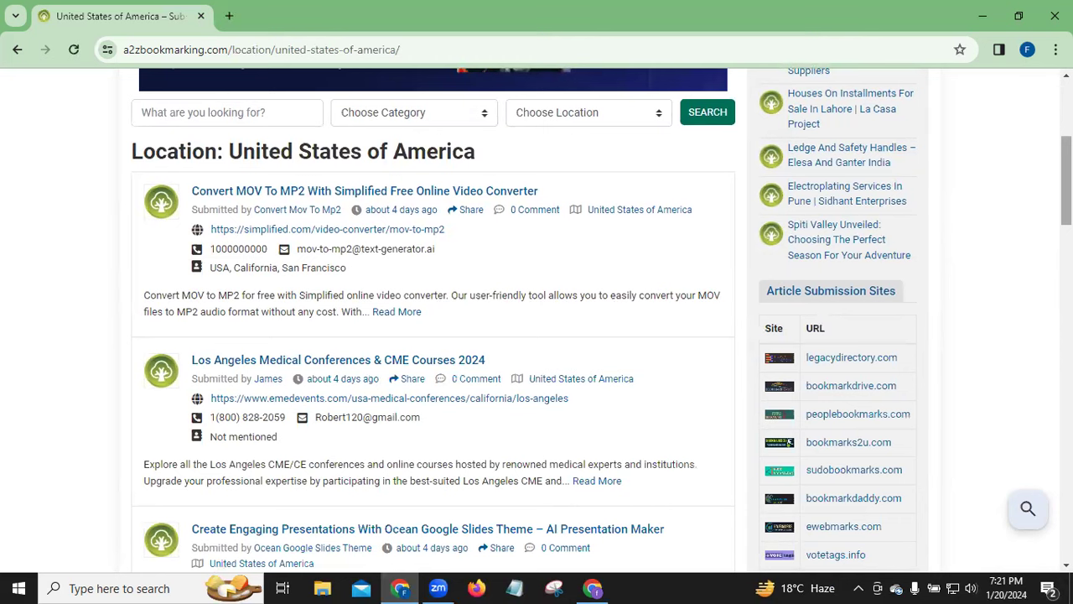
pyautogui.scroll(-2, 537, 319)
pyautogui.scroll(-5, 537, 319)
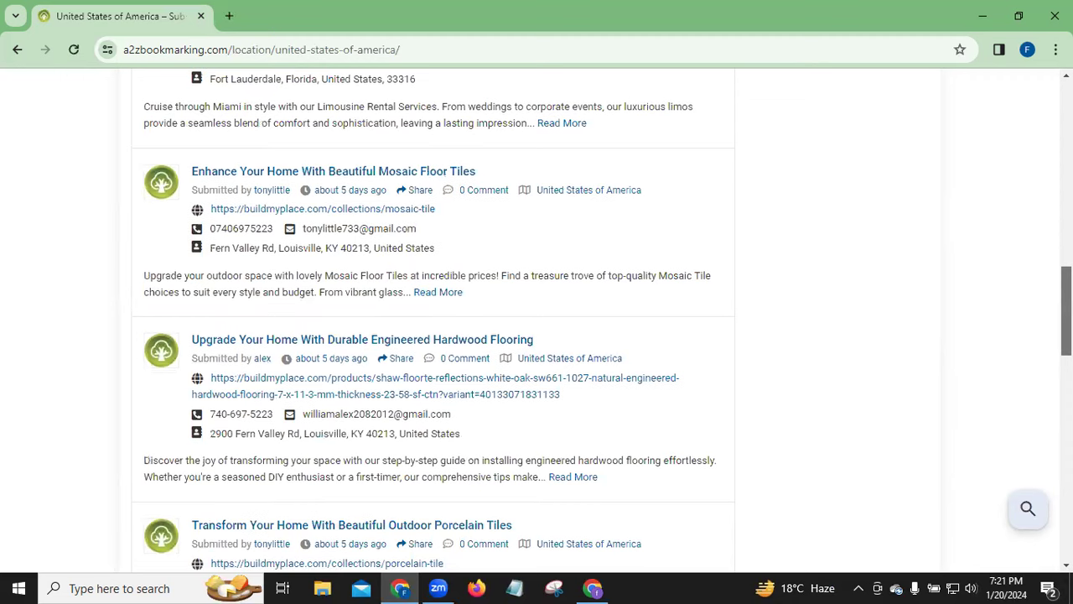
pyautogui.scroll(-2, 537, 318)
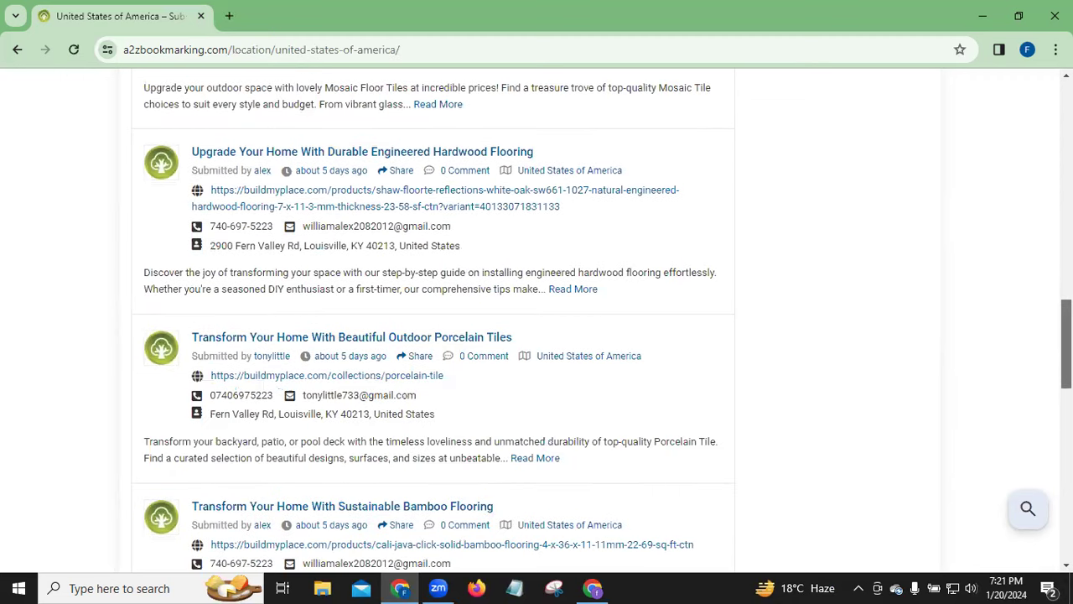
pyautogui.scroll(1, 537, 318)
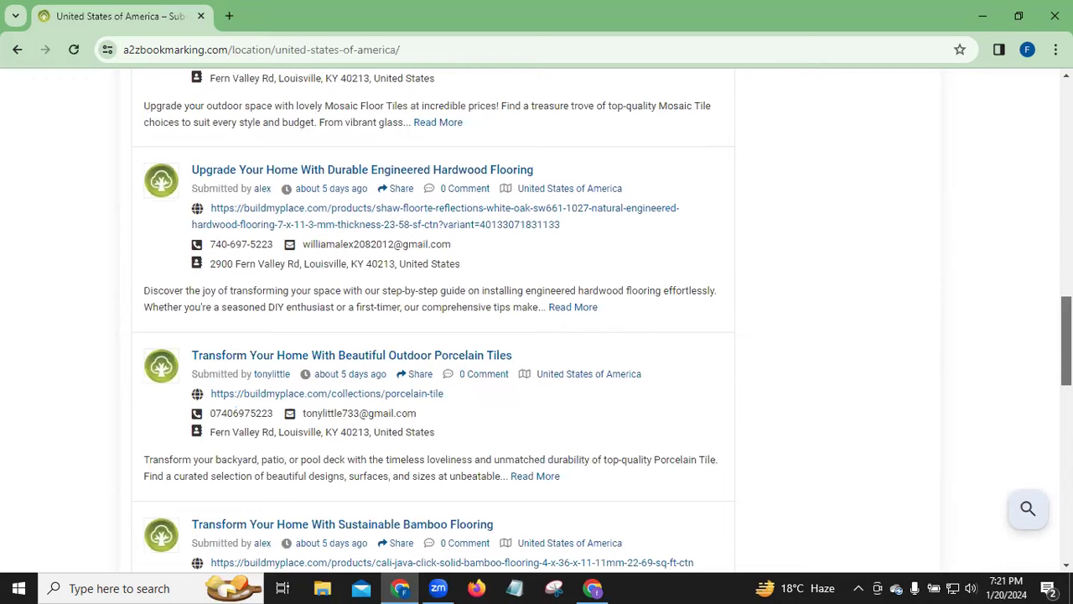
pyautogui.scroll(10, 634, 263)
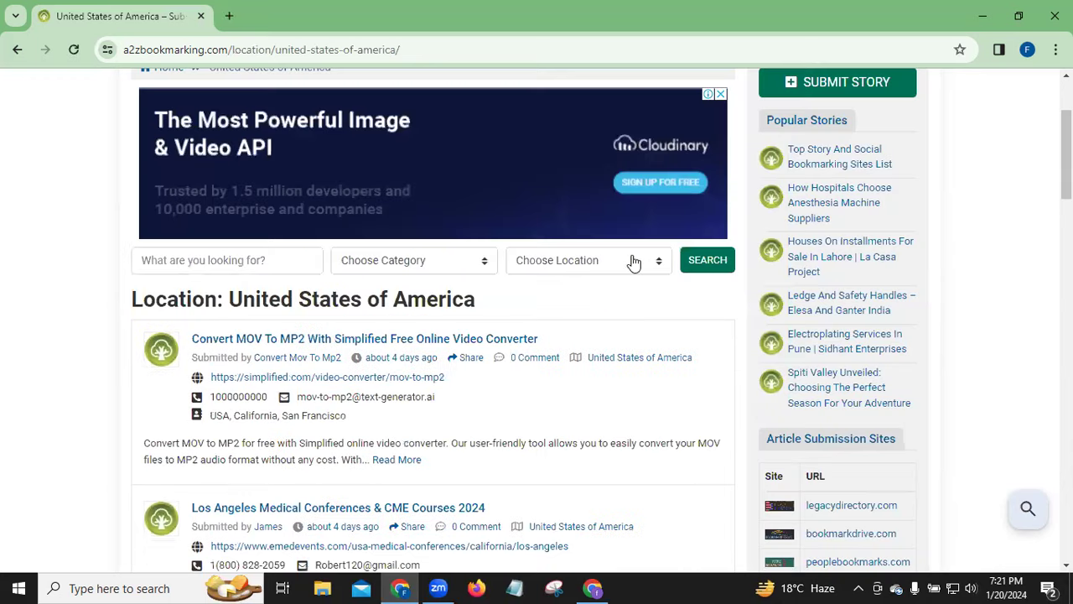
# Look through the categories of the story search and set the category filter to Fashion & Jewelry
pyautogui.click(486, 263)
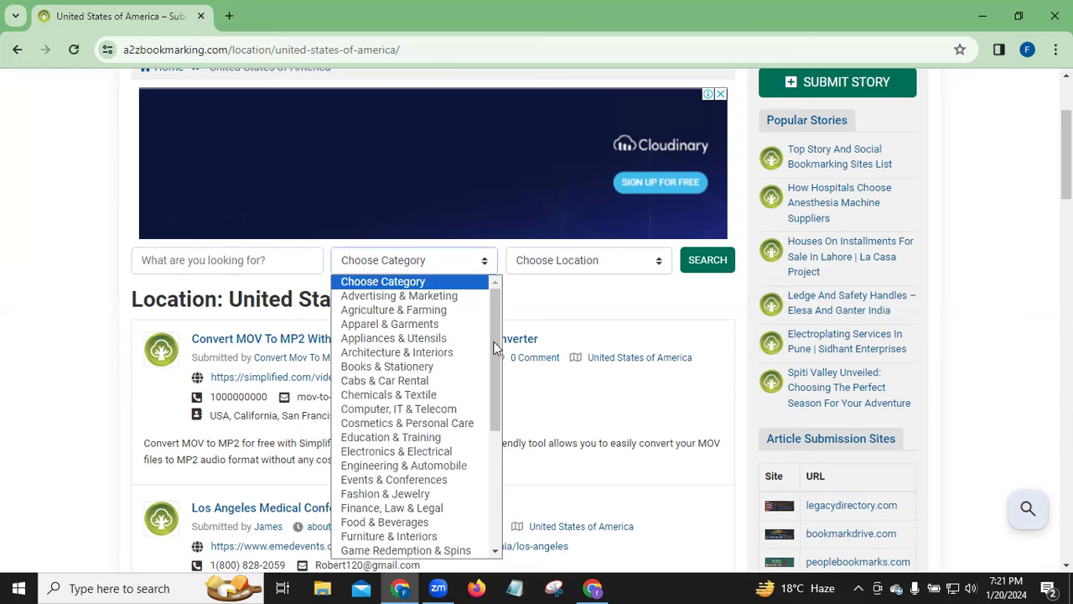
pyautogui.scroll(-2, 497, 363)
pyautogui.scroll(-1, 500, 385)
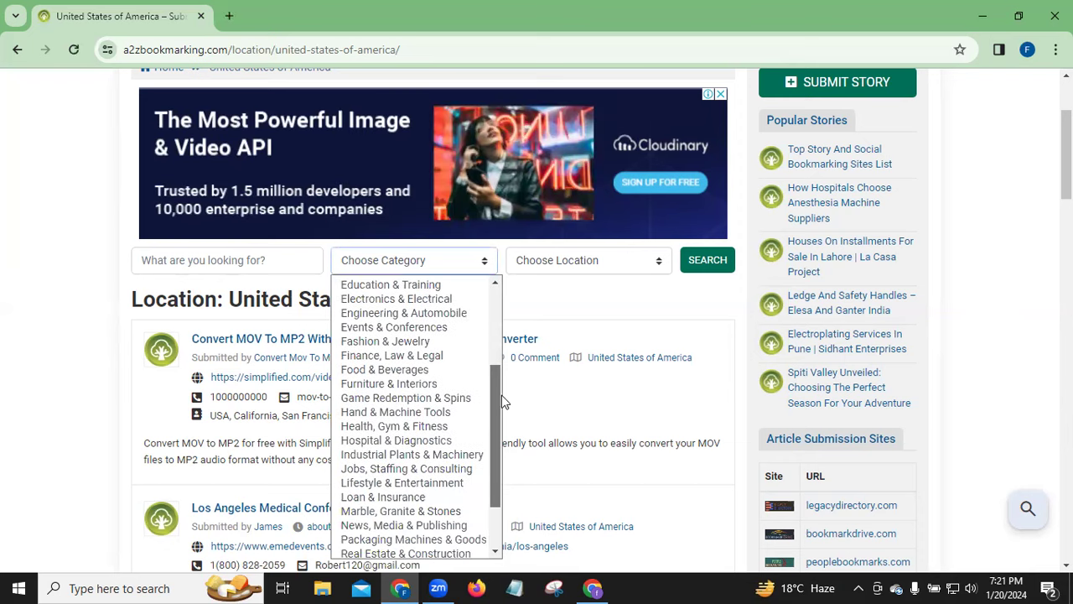
pyautogui.scroll(-1, 501, 398)
pyautogui.scroll(-1, 501, 412)
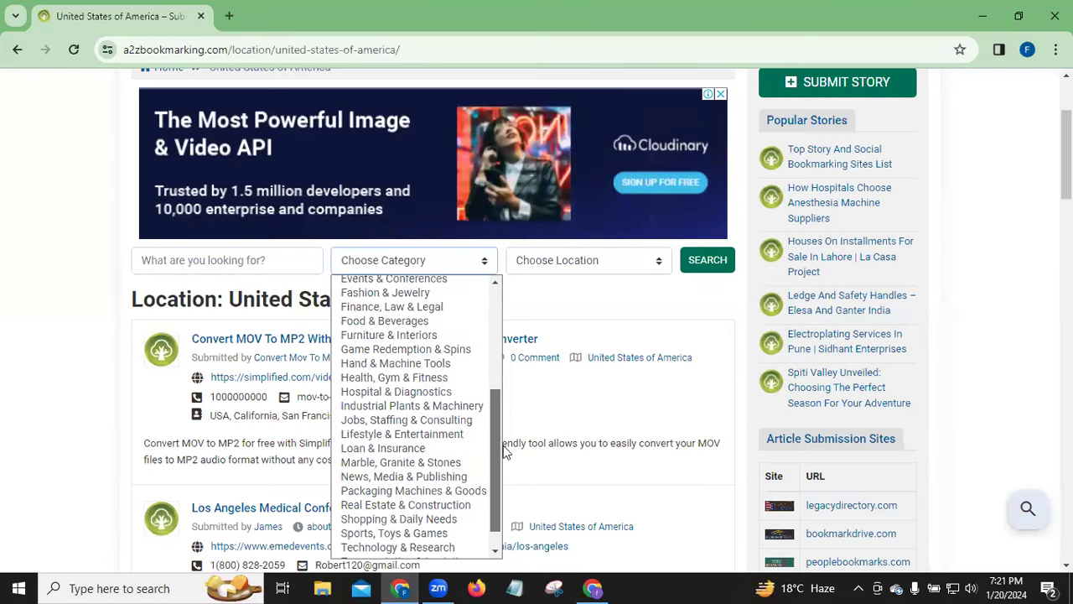
pyautogui.scroll(-1, 504, 447)
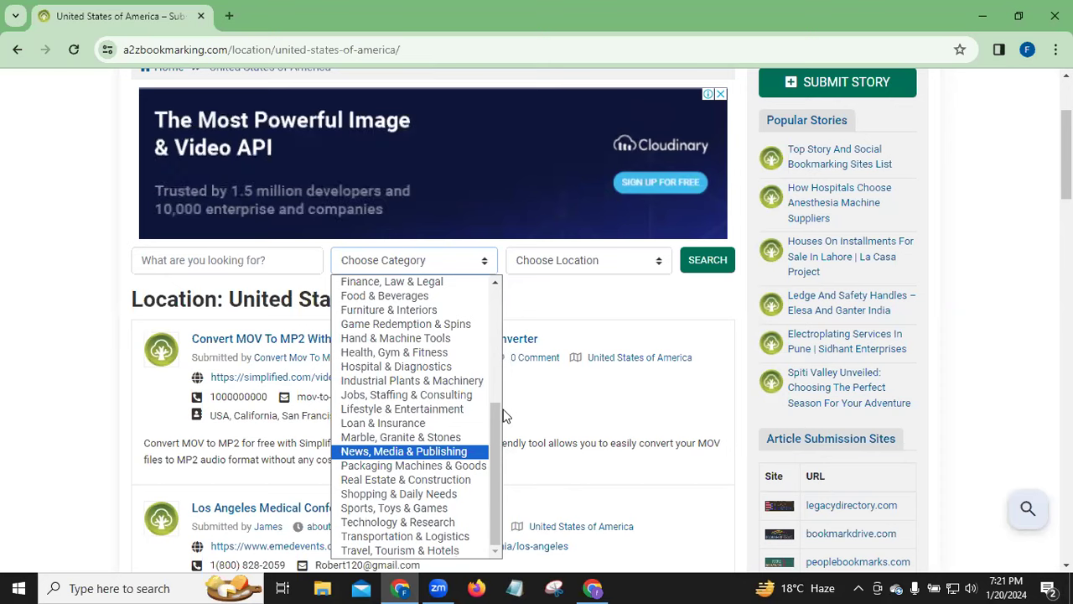
pyautogui.scroll(1, 400, 327)
pyautogui.scroll(1, 401, 327)
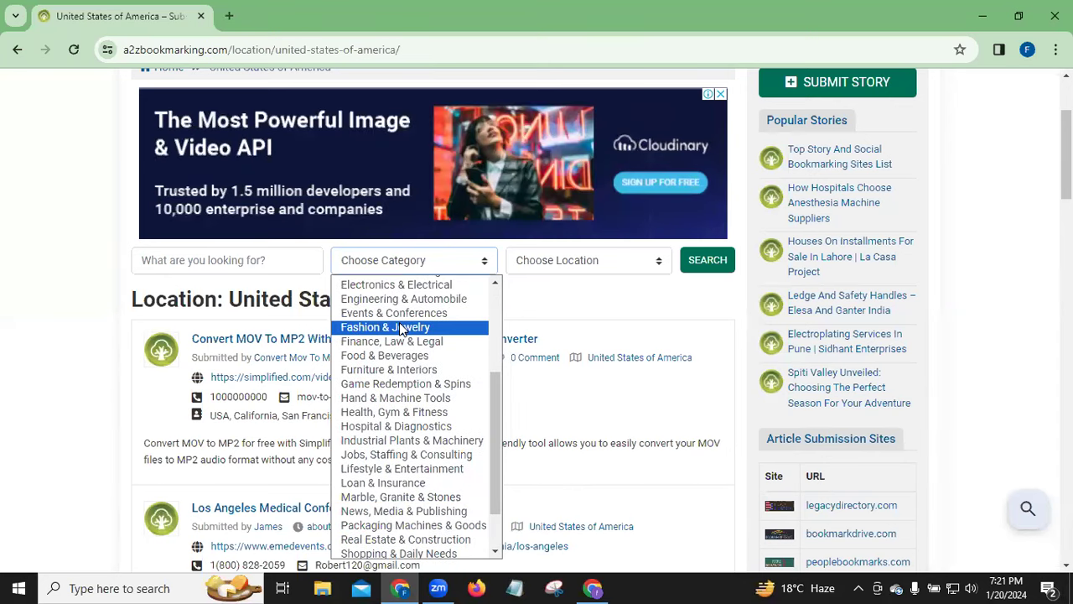
pyautogui.click(401, 327)
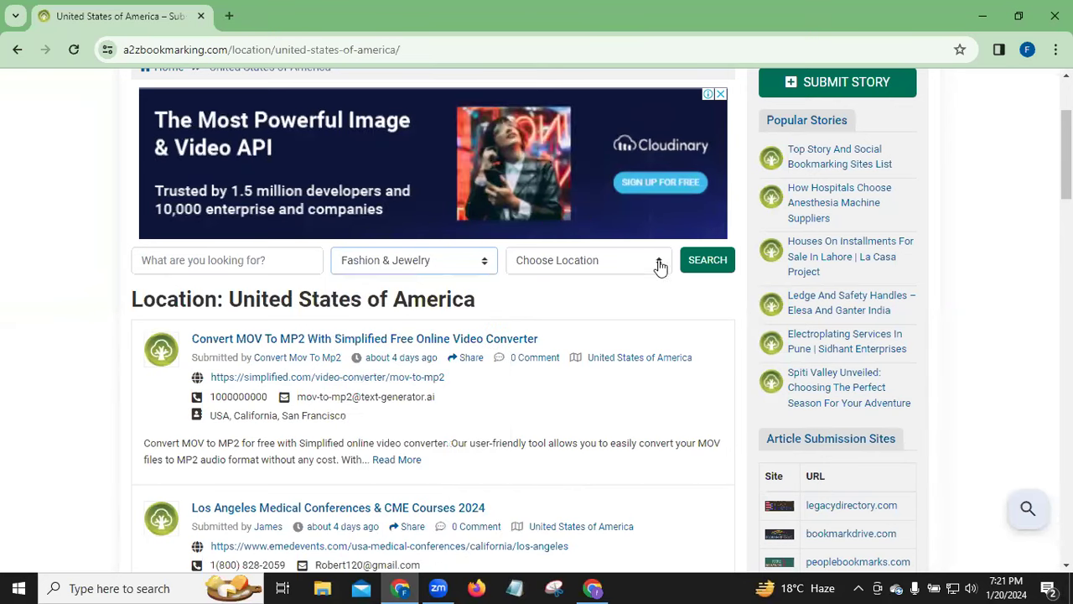
# Set the story search location to United States of America and run the search for Fashion & Jewelry stories
pyautogui.click(661, 266)
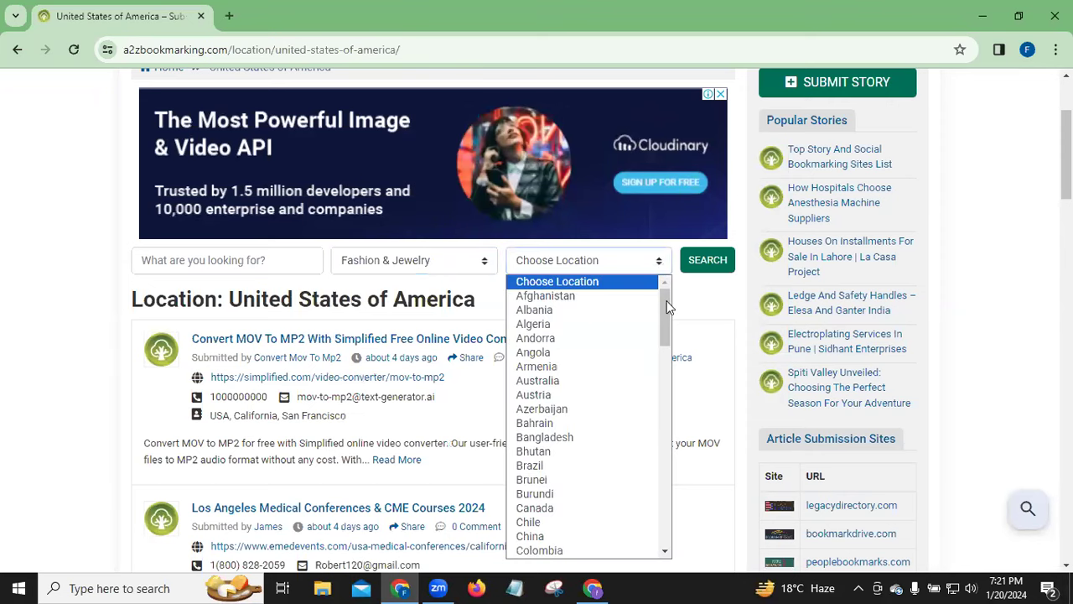
pyautogui.scroll(-1, 666, 379)
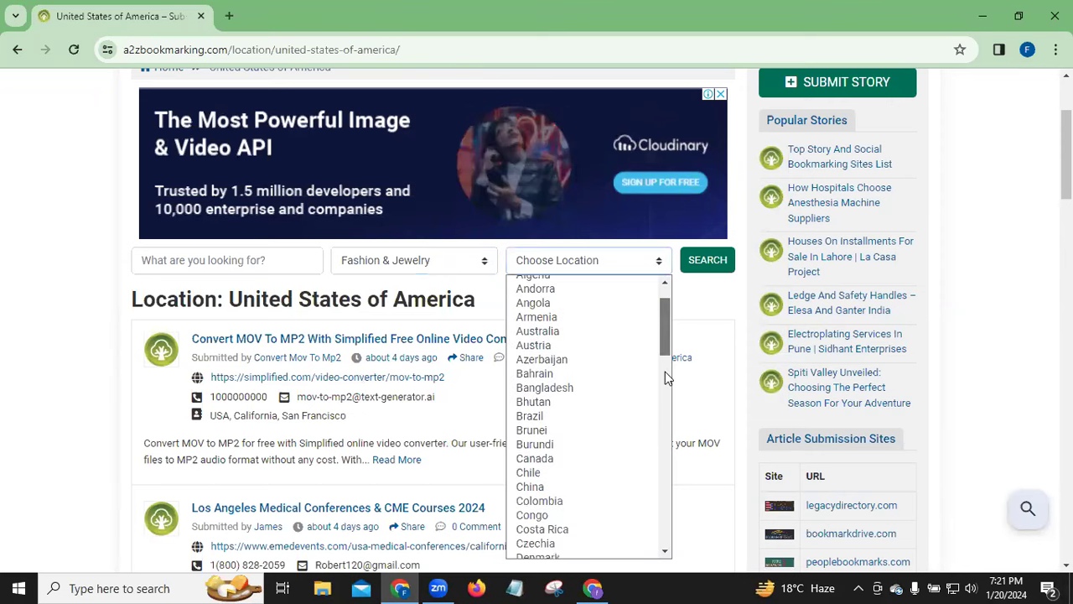
pyautogui.scroll(-8, 666, 379)
pyautogui.moveTo(659, 431); pyautogui.dragTo(652, 484)
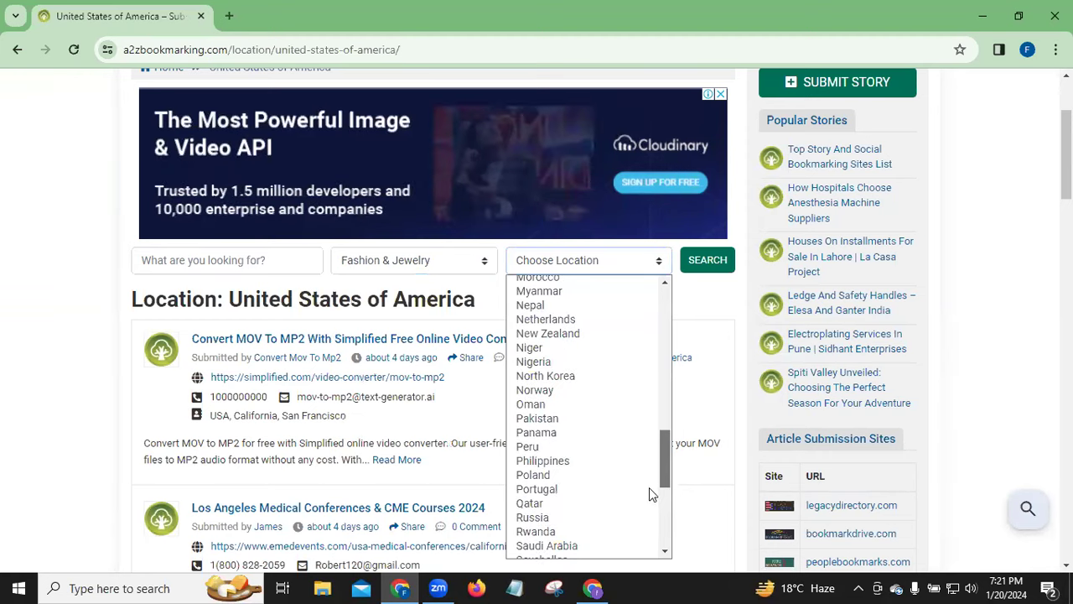
pyautogui.scroll(-5, 649, 495)
pyautogui.scroll(-2, 637, 501)
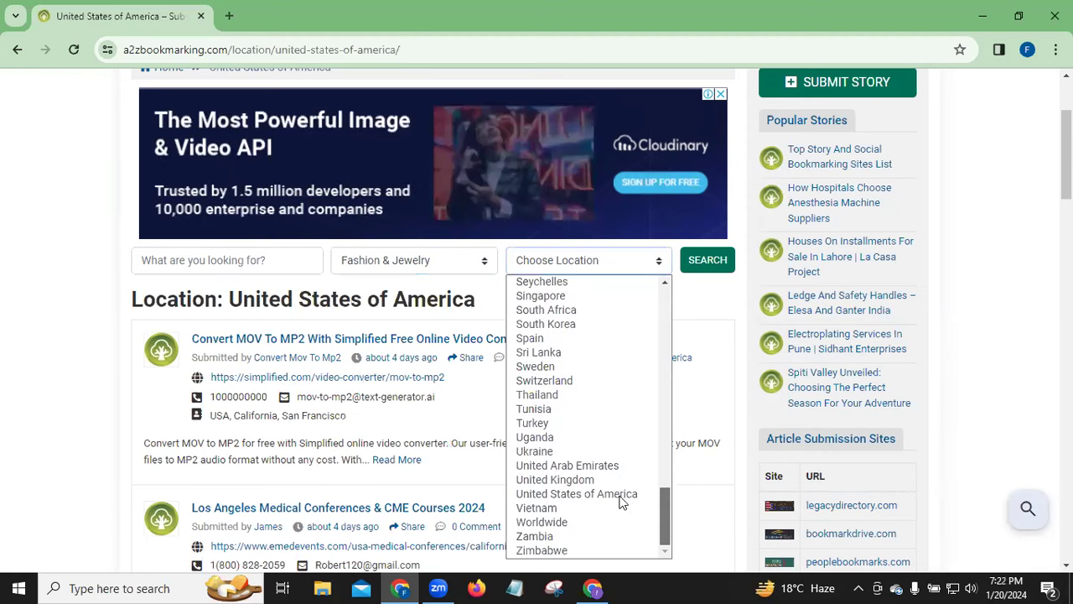
pyautogui.click(621, 497)
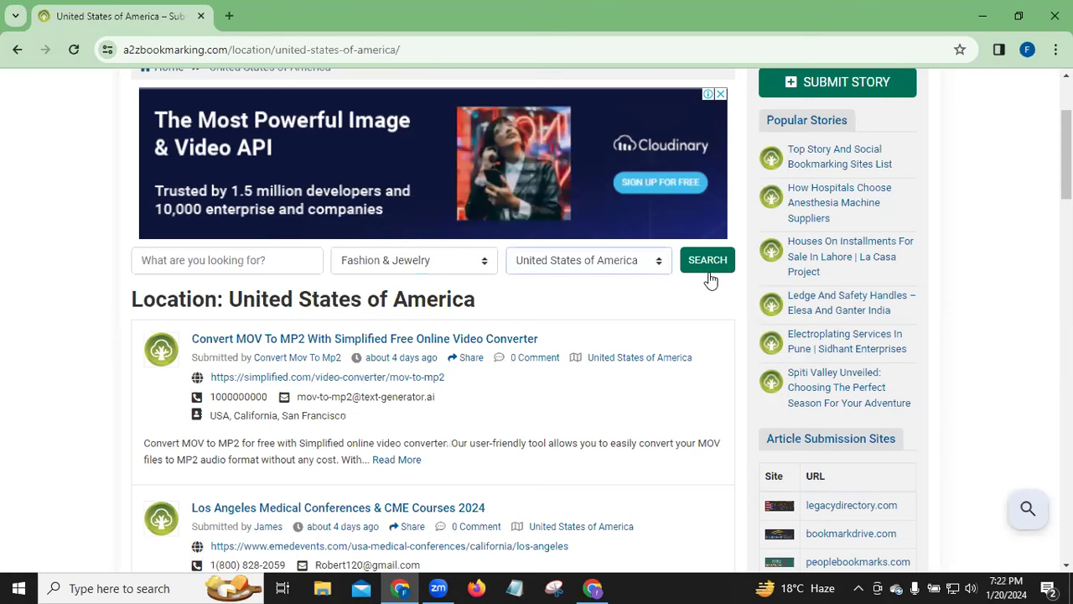
pyautogui.click(709, 261)
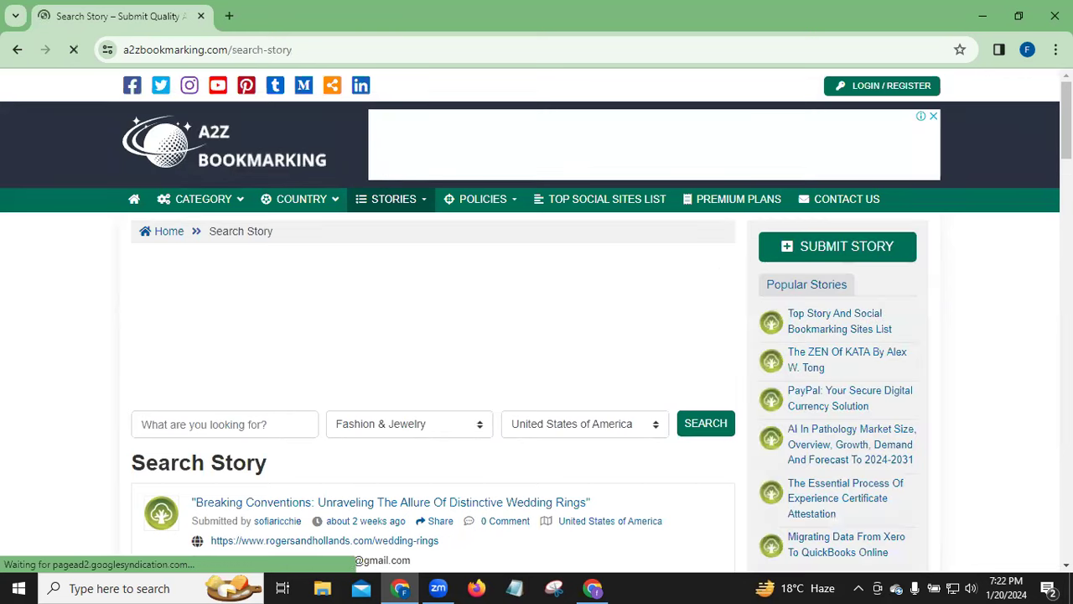
# Look through the story search results down to the listing count at the end, and return to the first stories
pyautogui.scroll(-4, 537, 319)
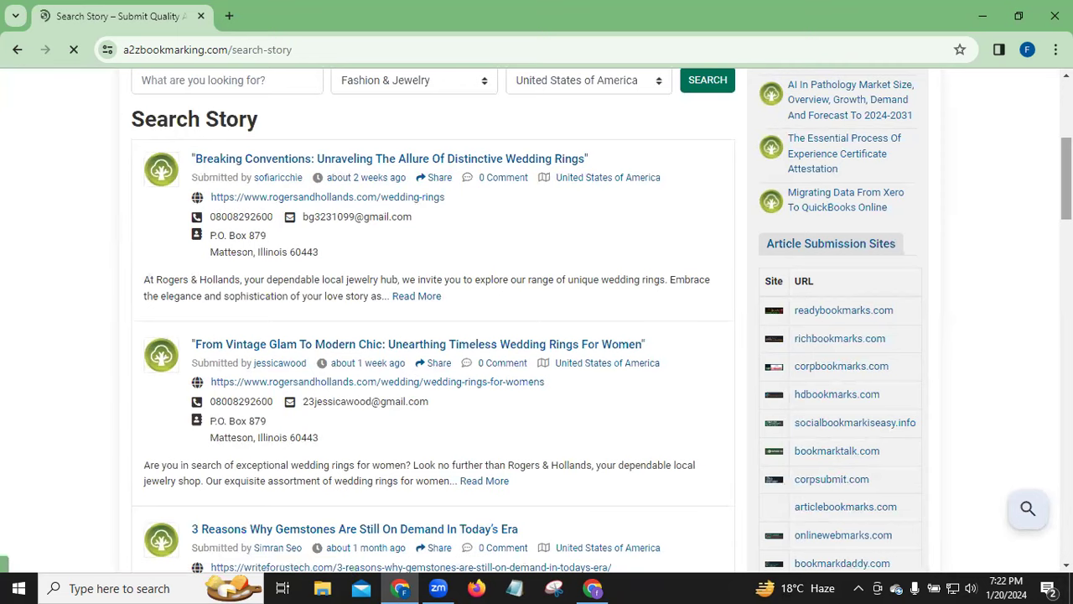
pyautogui.scroll(3, 432, 319)
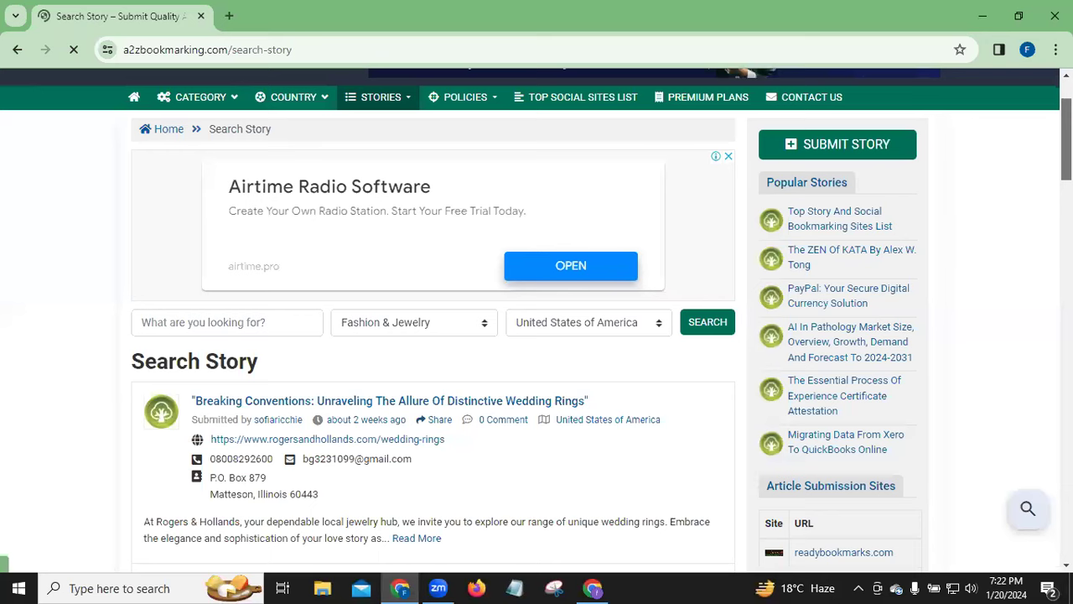
pyautogui.scroll(1, 433, 319)
pyautogui.scroll(-5, 432, 318)
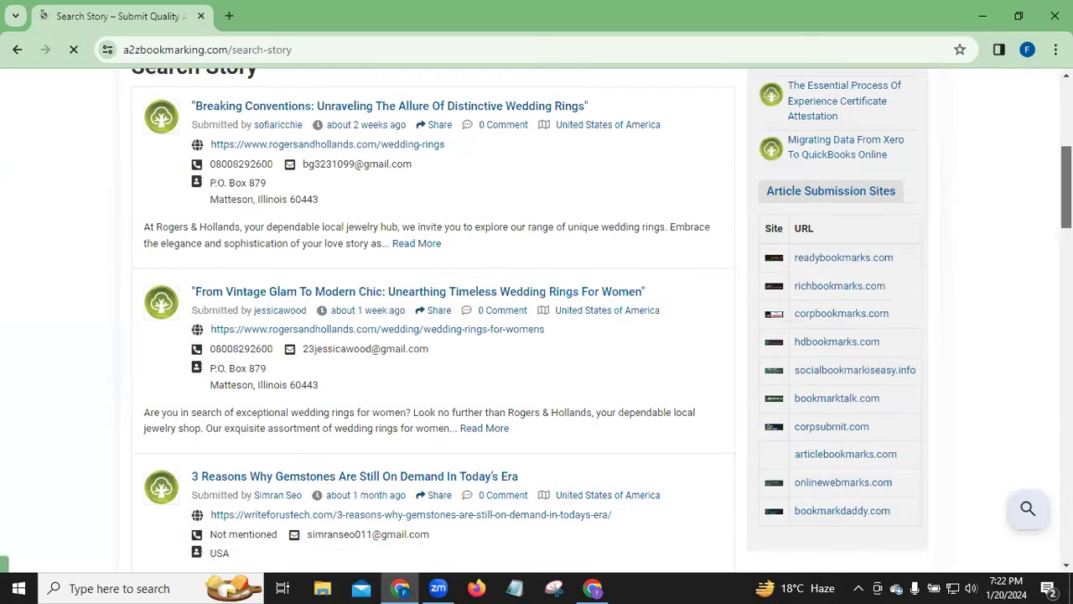
pyautogui.scroll(-1, 481, 467)
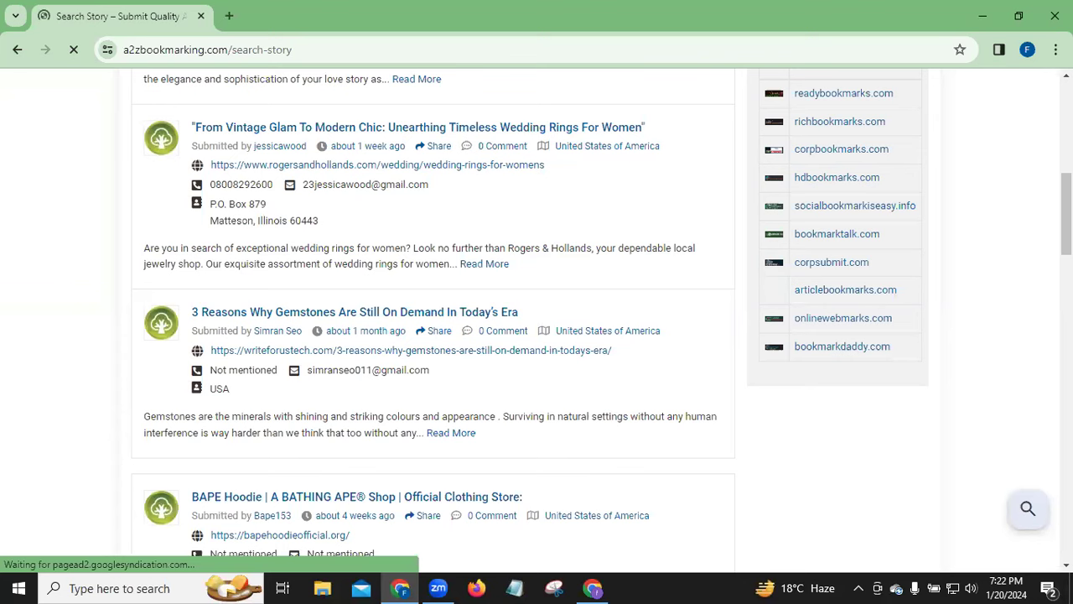
pyautogui.scroll(-2, 537, 318)
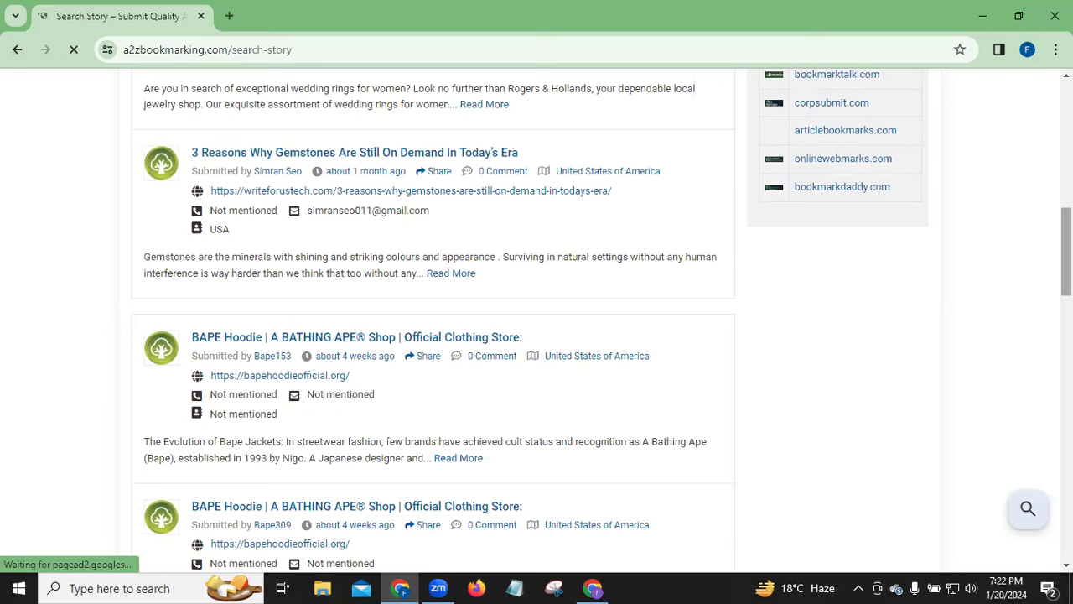
pyautogui.scroll(-6, 1064, 252)
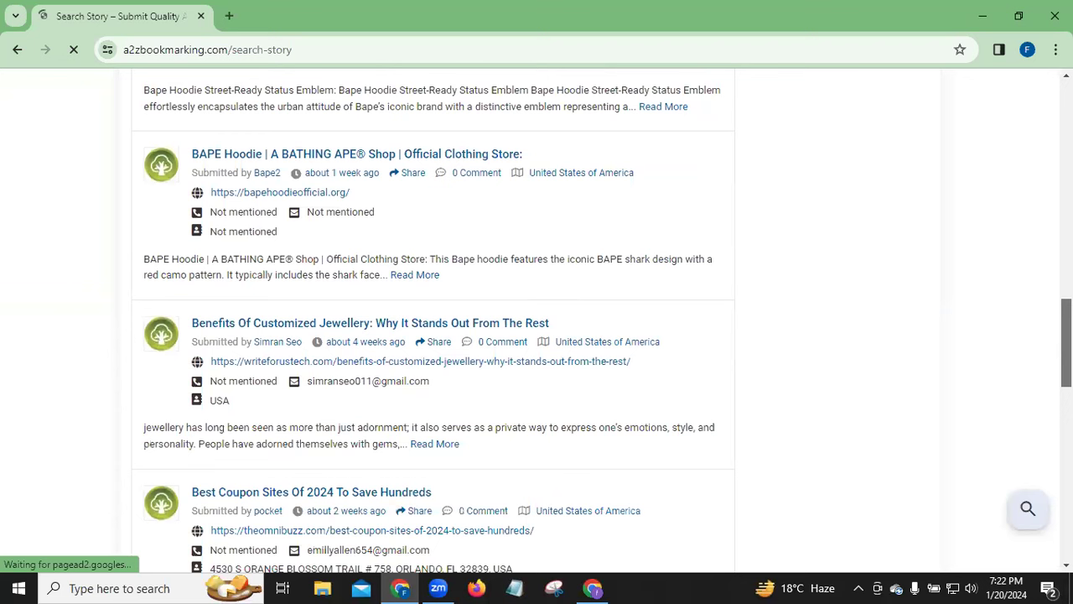
pyautogui.scroll(-3, 660, 358)
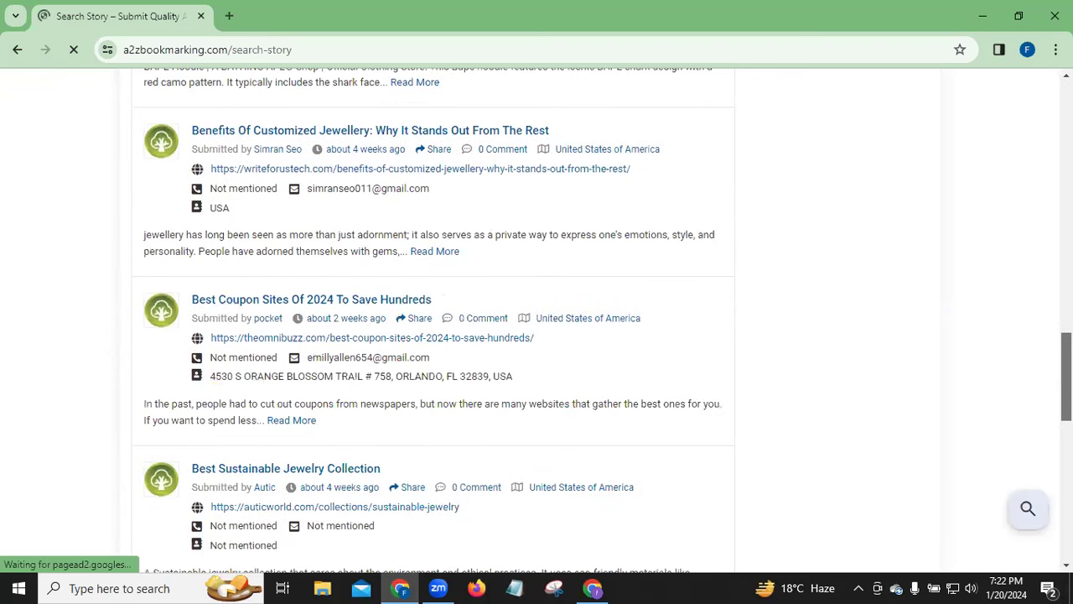
pyautogui.scroll(-10, 660, 359)
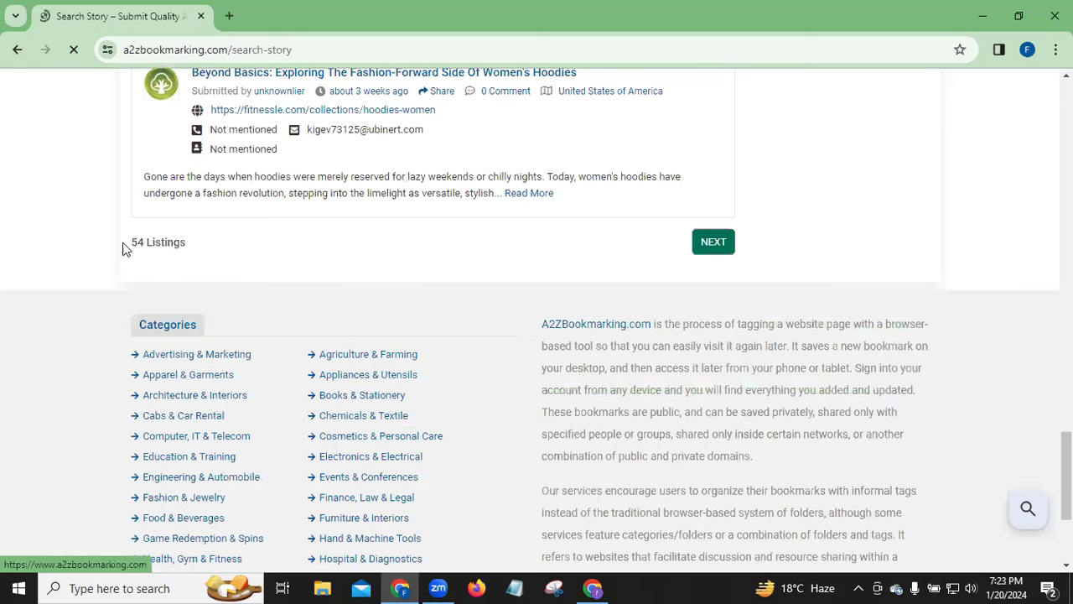
pyautogui.click(714, 250)
pyautogui.moveTo(1067, 478); pyautogui.dragTo(1067, 199)
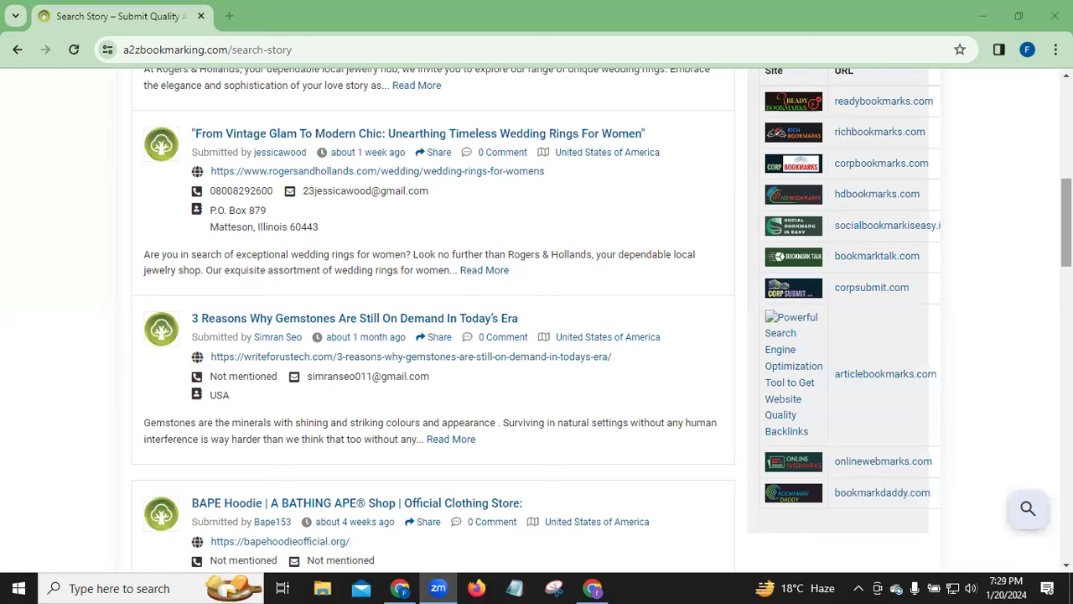
pyautogui.scroll(2, 1065, 222)
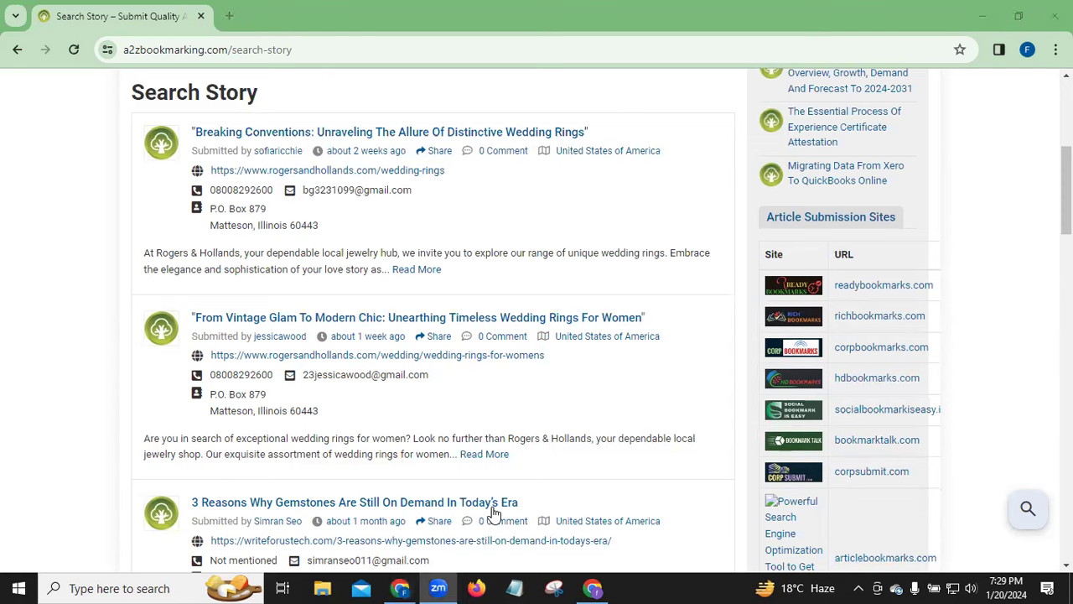
# Open a blank tab and look over the browser profile's saved bookmarks
pyautogui.click(225, 18)
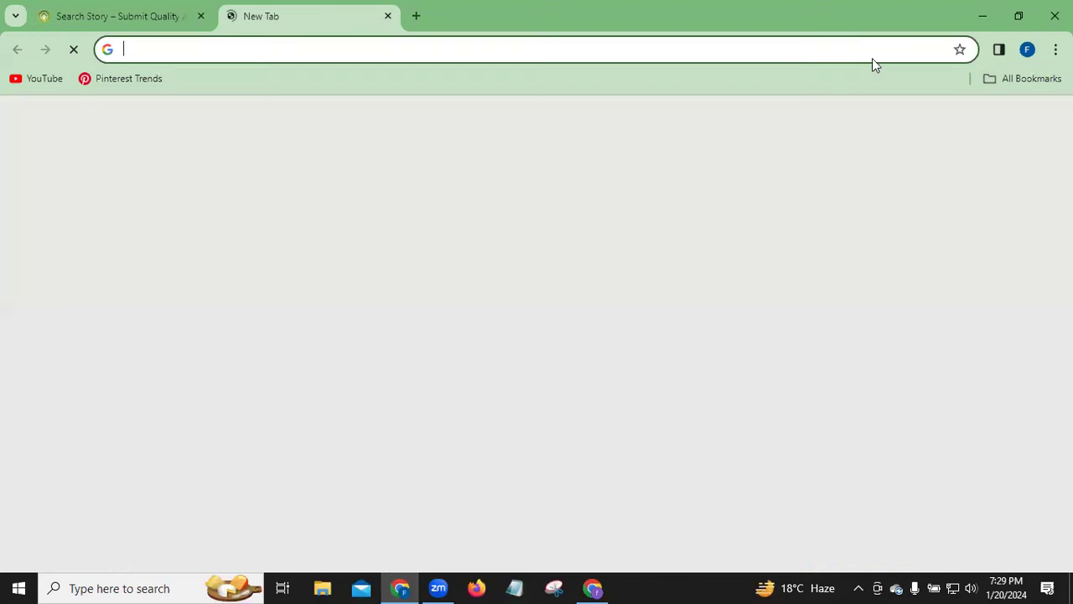
pyautogui.click(988, 79)
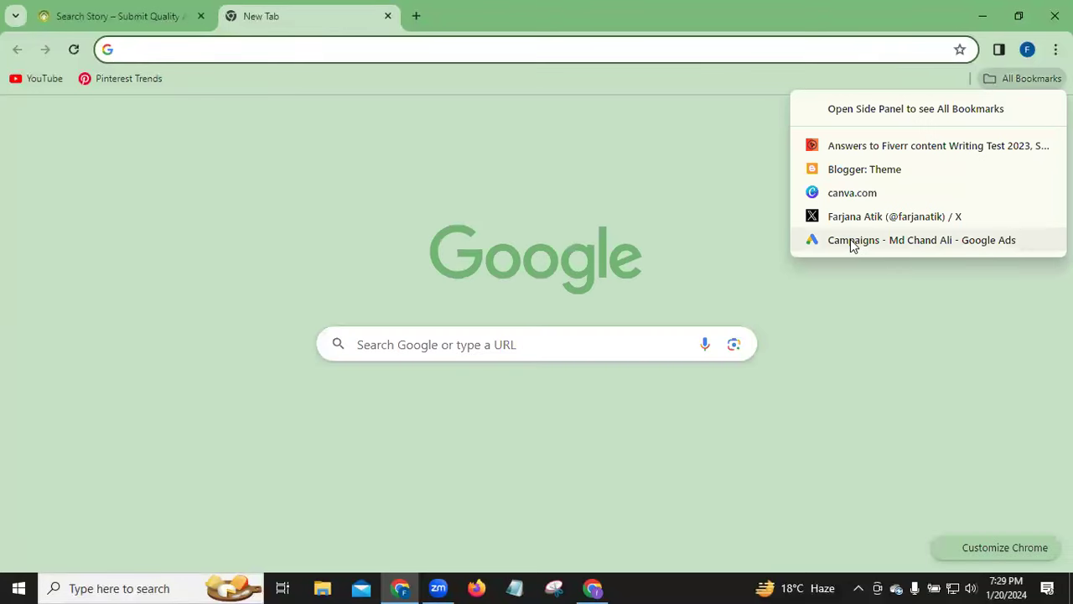
pyautogui.click(155, 118)
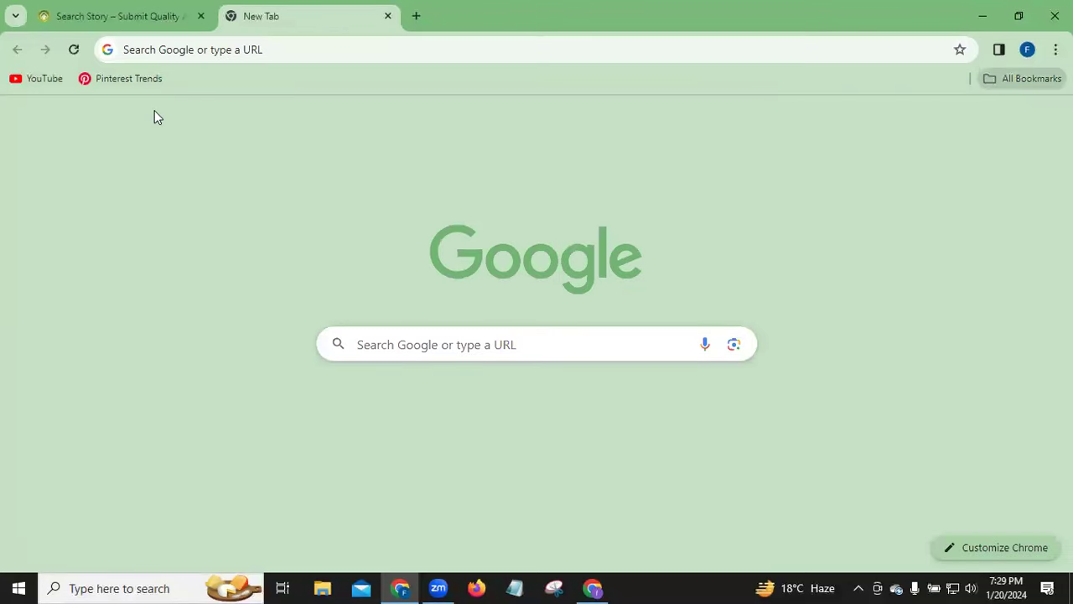
pyautogui.click(144, 48)
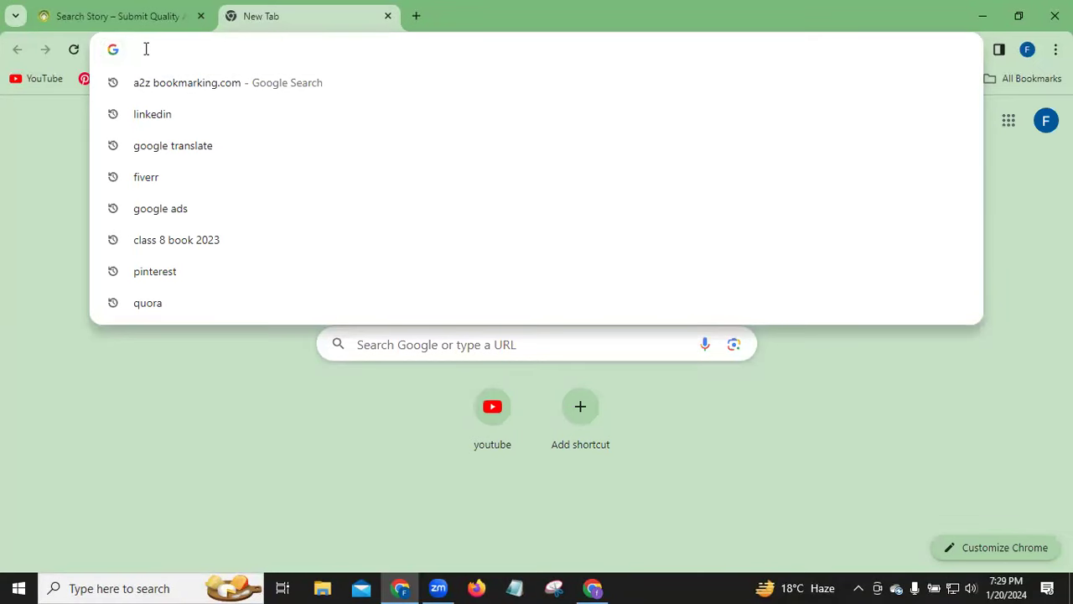
pyautogui.write('ins')
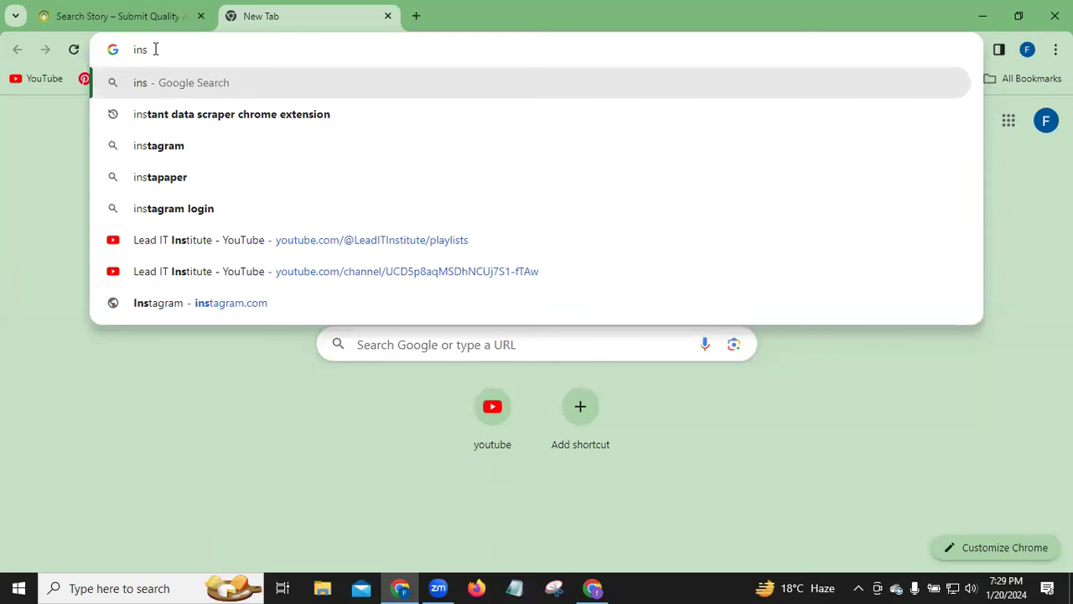
pyautogui.doubleClick(130, 51)
pyautogui.press('BackSpace')
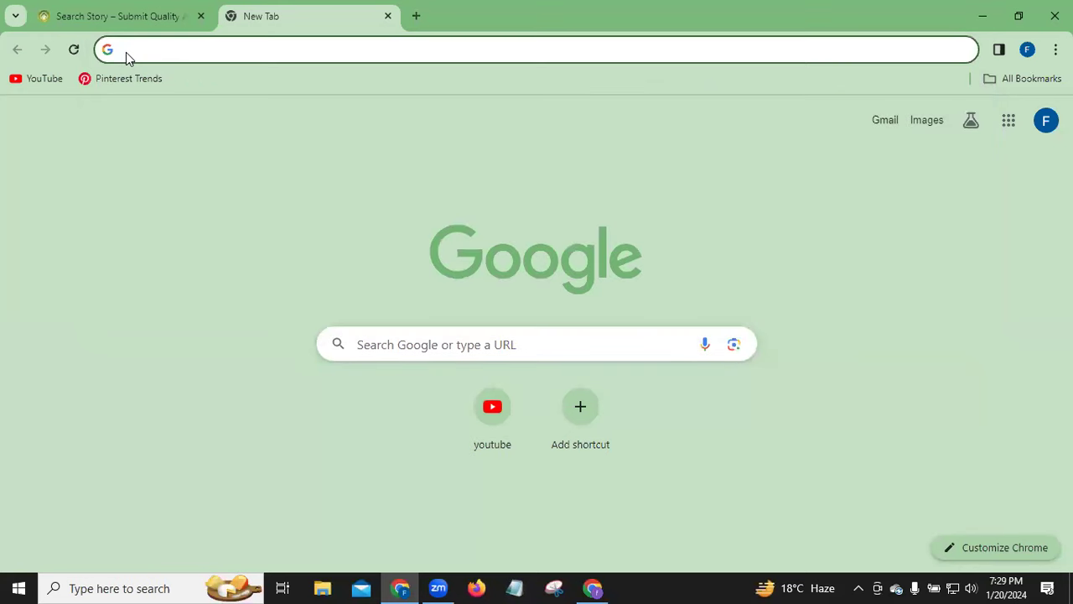
# Check the saved bookmarks in another Chrome profile, close that profile's window and refresh the desktop
pyautogui.click(982, 17)
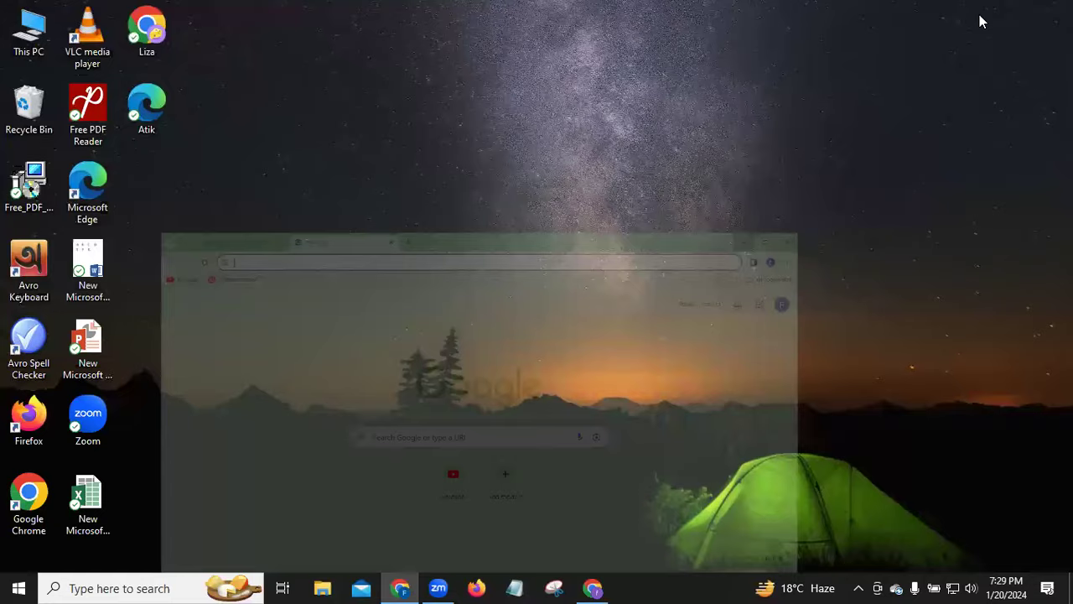
pyautogui.click(43, 493)
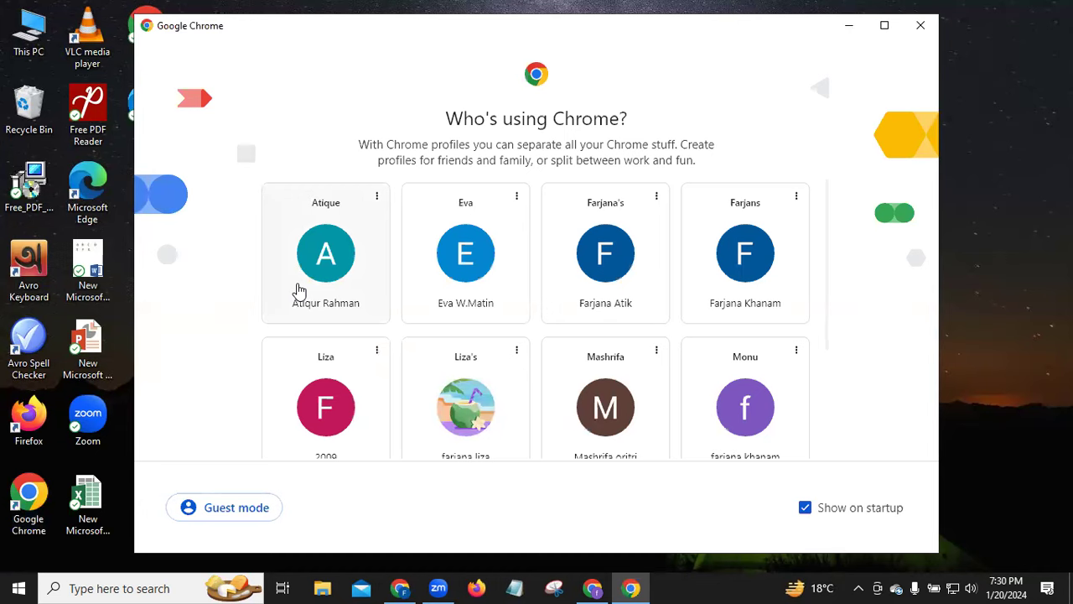
pyautogui.click(299, 291)
pyautogui.click(976, 117)
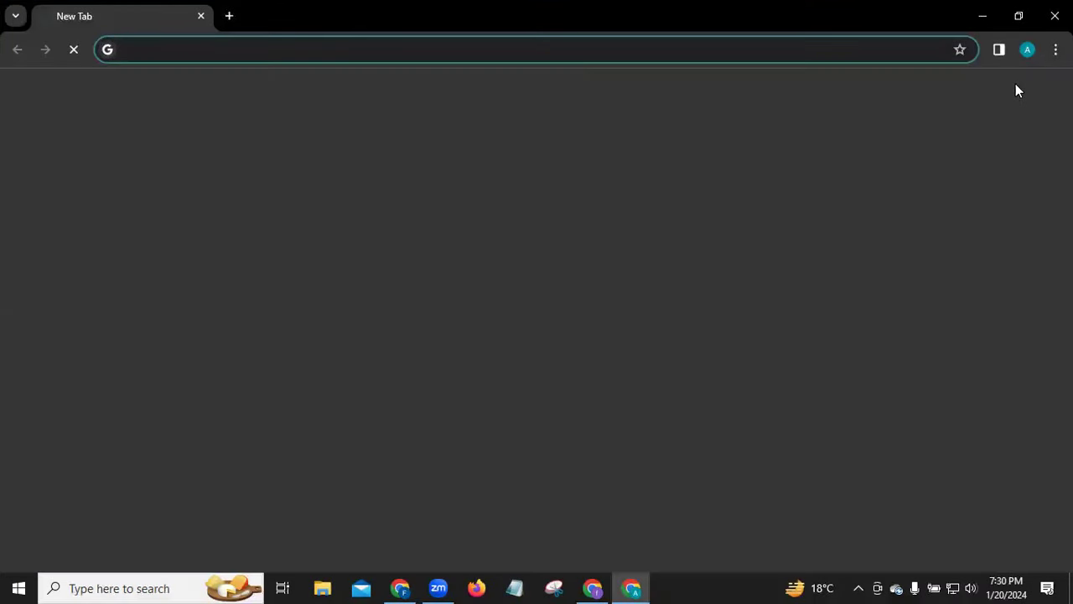
pyautogui.click(1016, 84)
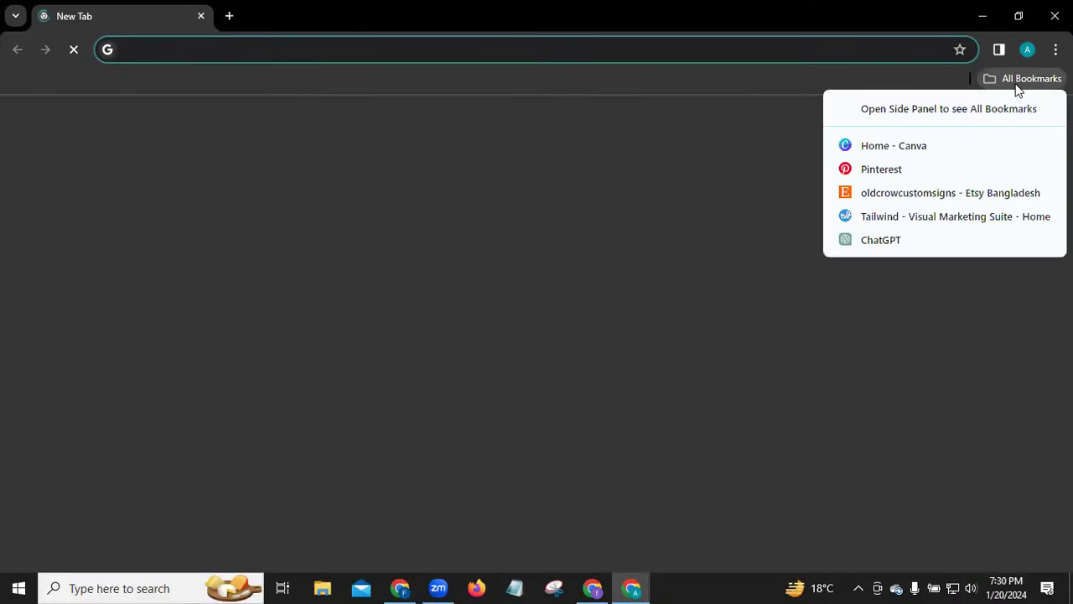
pyautogui.click(998, 52)
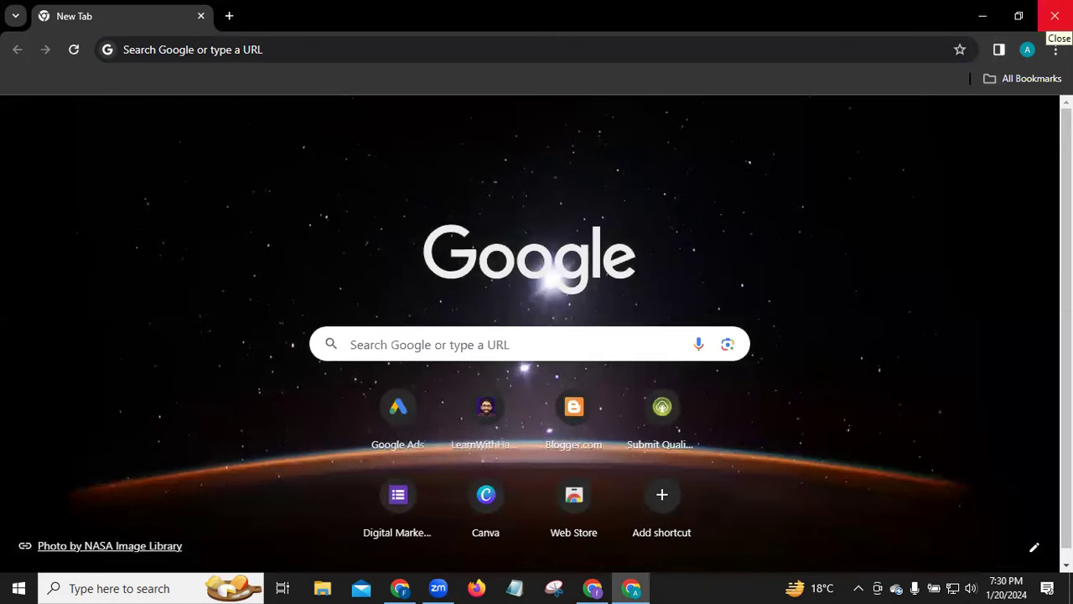
pyautogui.click(1055, 16)
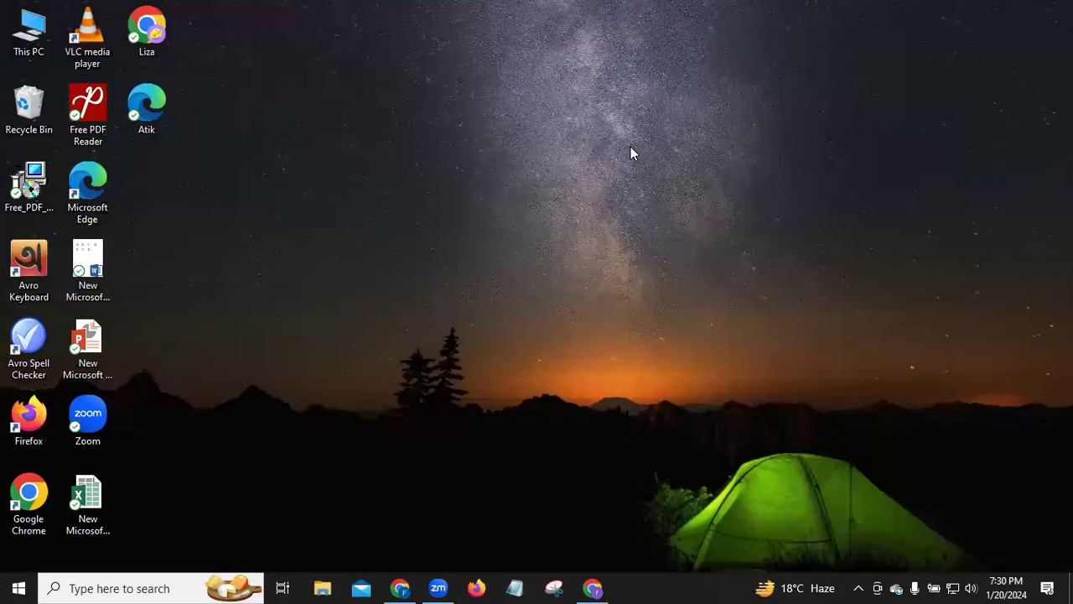
pyautogui.rightClick(638, 147)
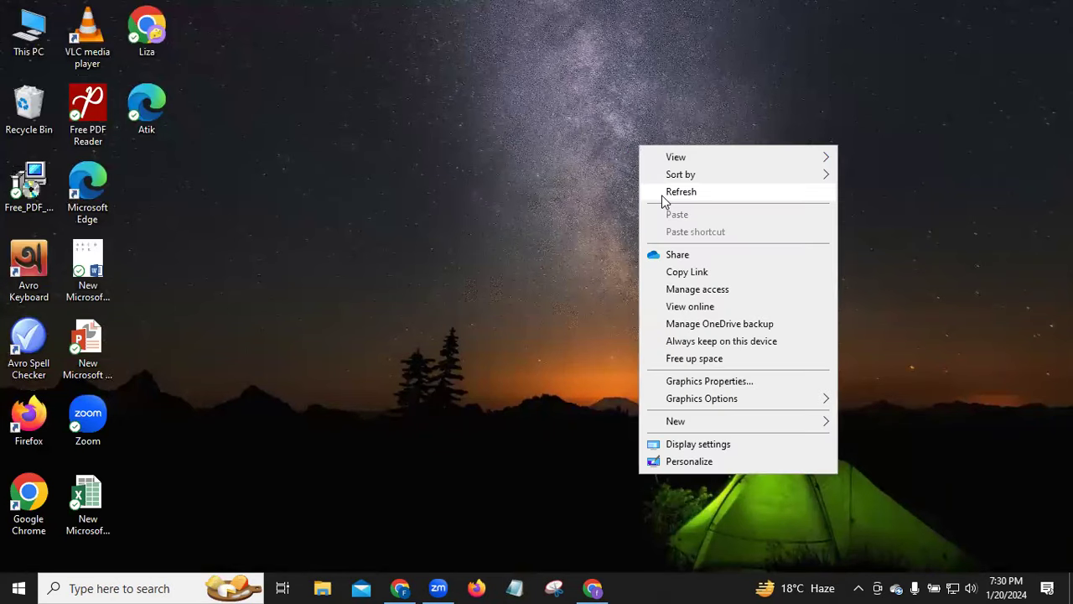
pyautogui.click(663, 193)
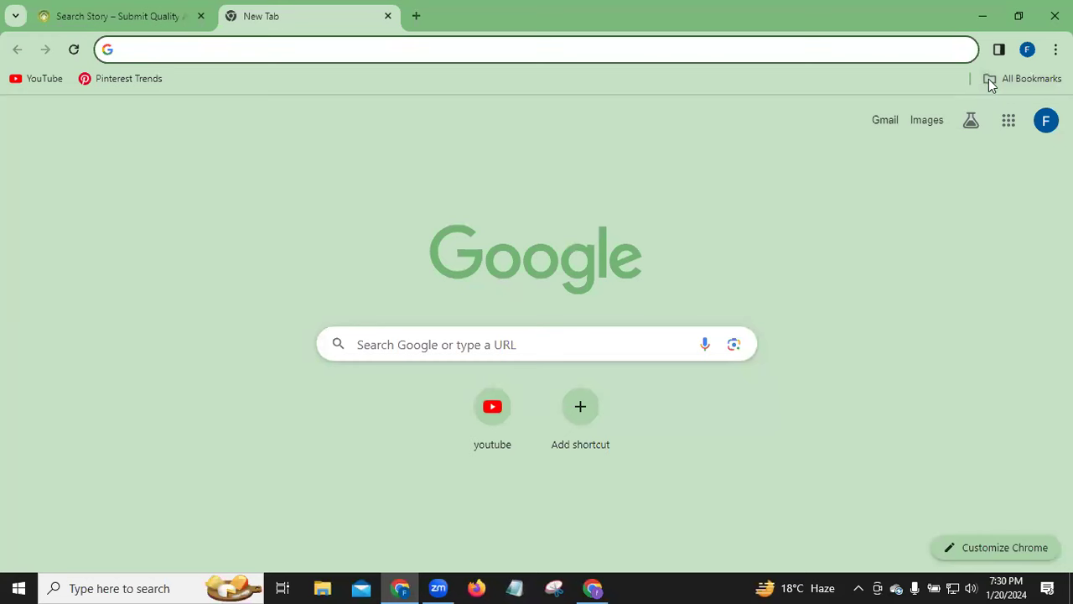
# Search Google for "instant data scraper chrome extension" and open the Instant Data Scraper page in the Chrome Web Store
pyautogui.click(989, 78)
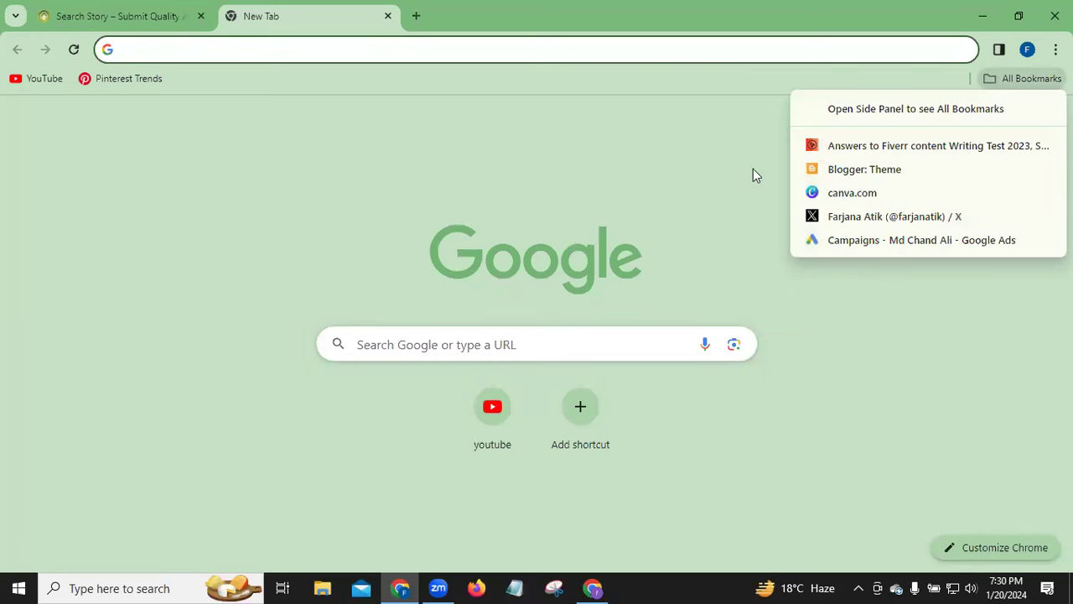
pyautogui.click(181, 105)
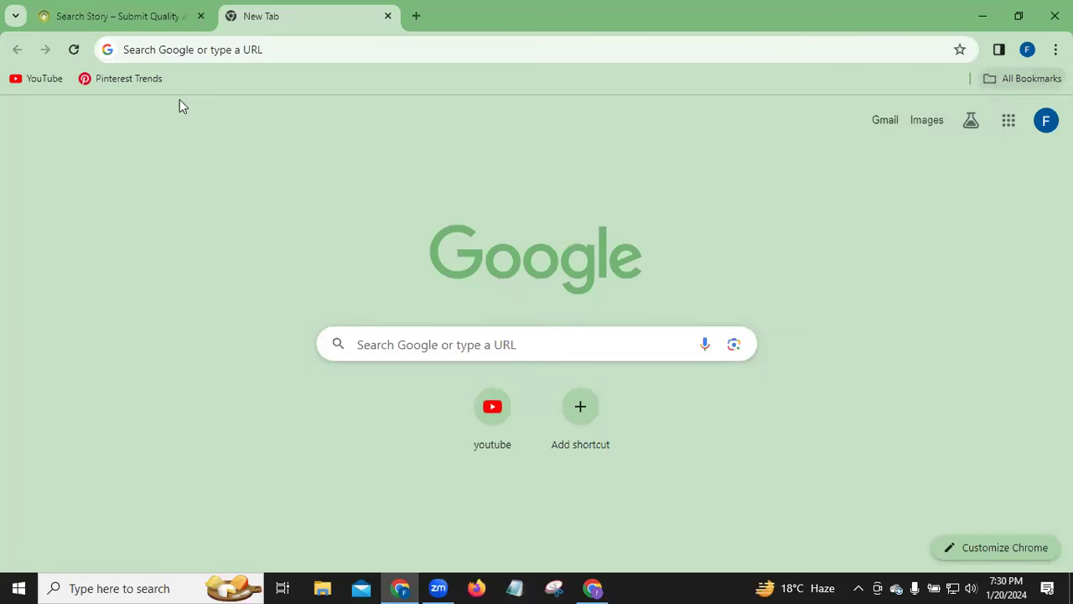
pyautogui.click(160, 49)
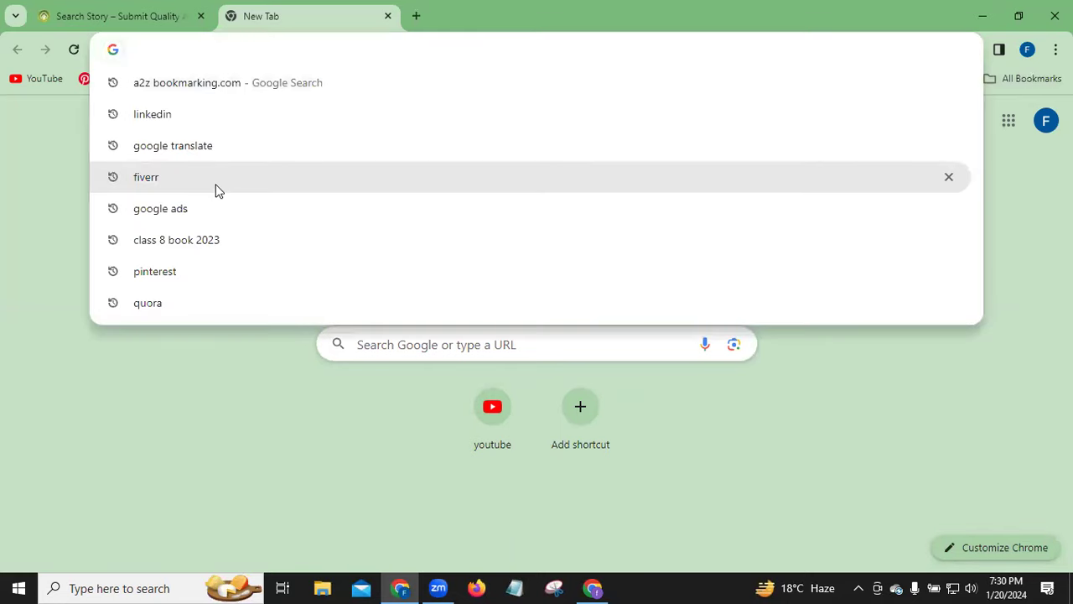
pyautogui.write('inst')
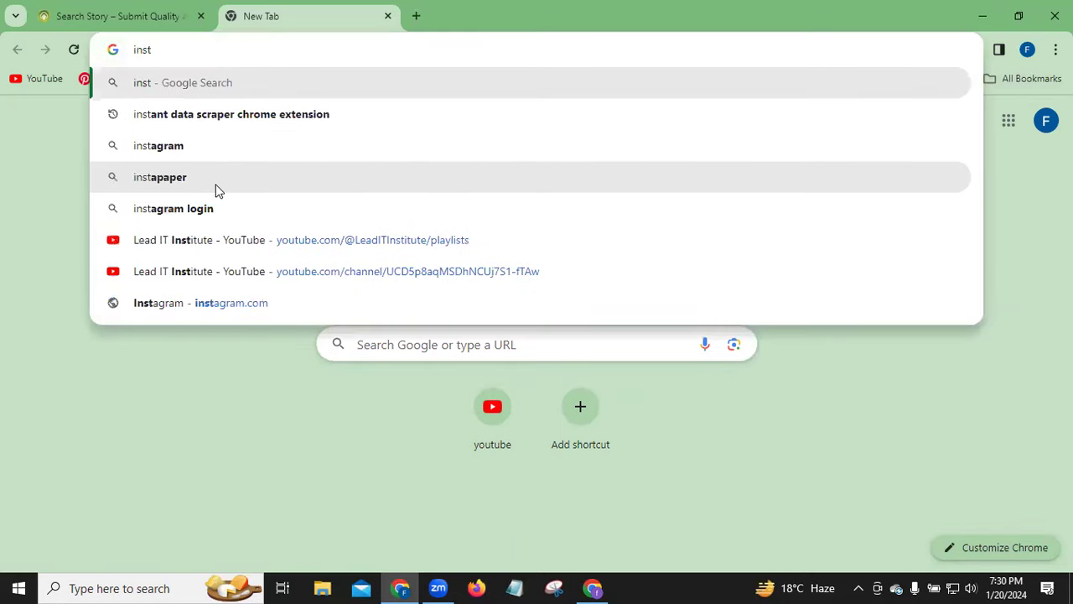
pyautogui.write('ant')
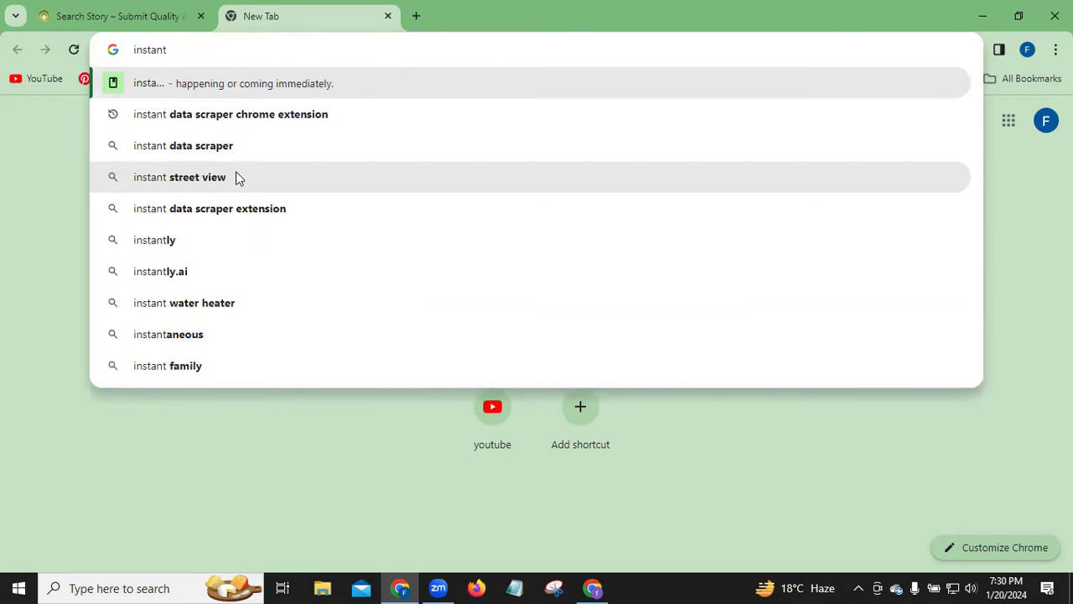
pyautogui.click(235, 117)
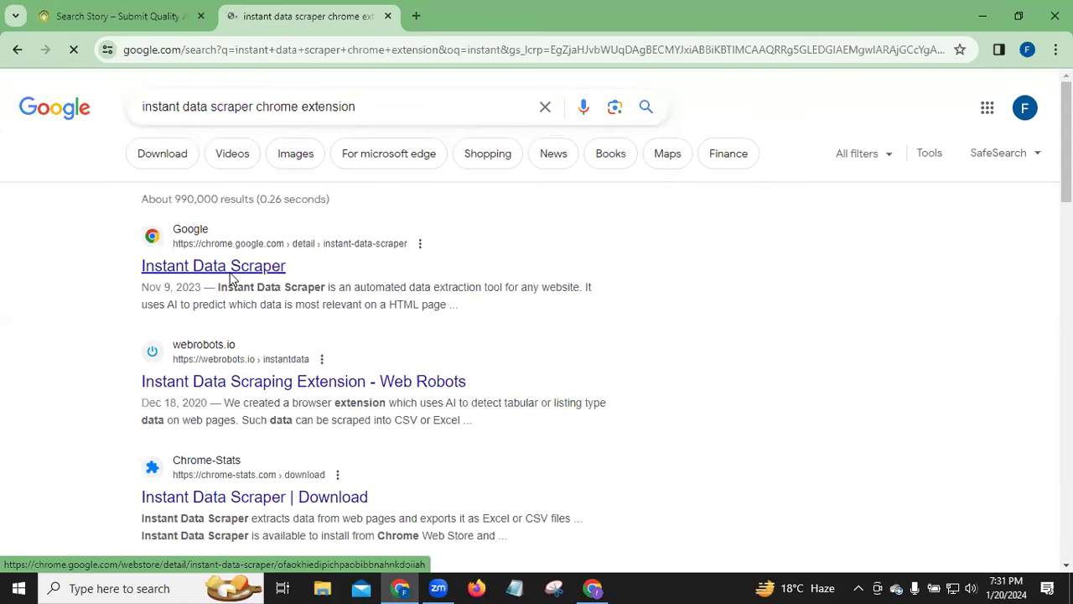
pyautogui.click(230, 272)
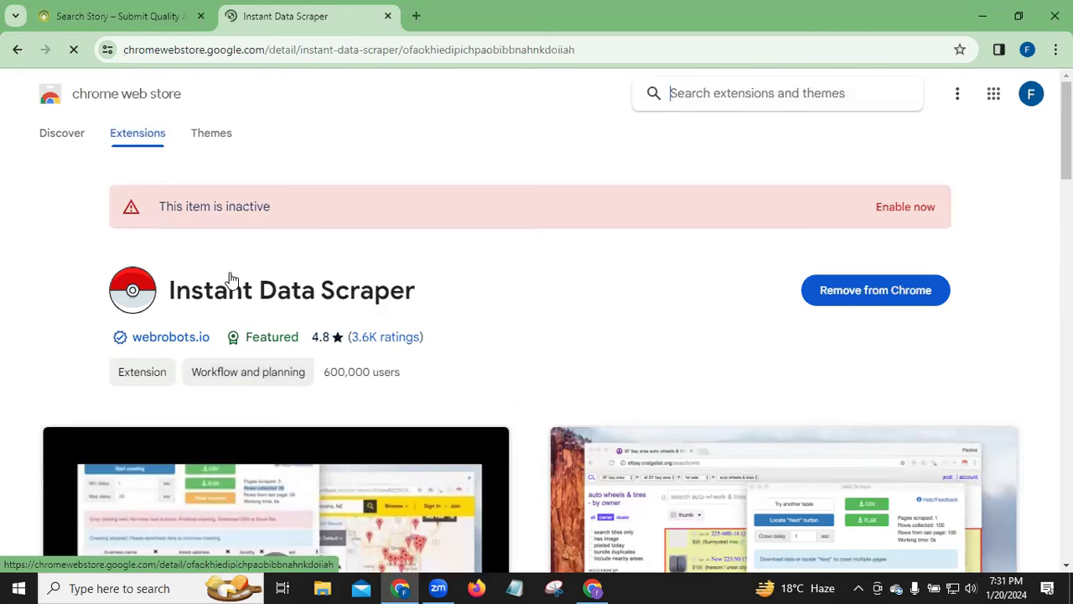
# Enable the inactive Instant Data Scraper extension and look it up among the installed extensions
pyautogui.click(899, 209)
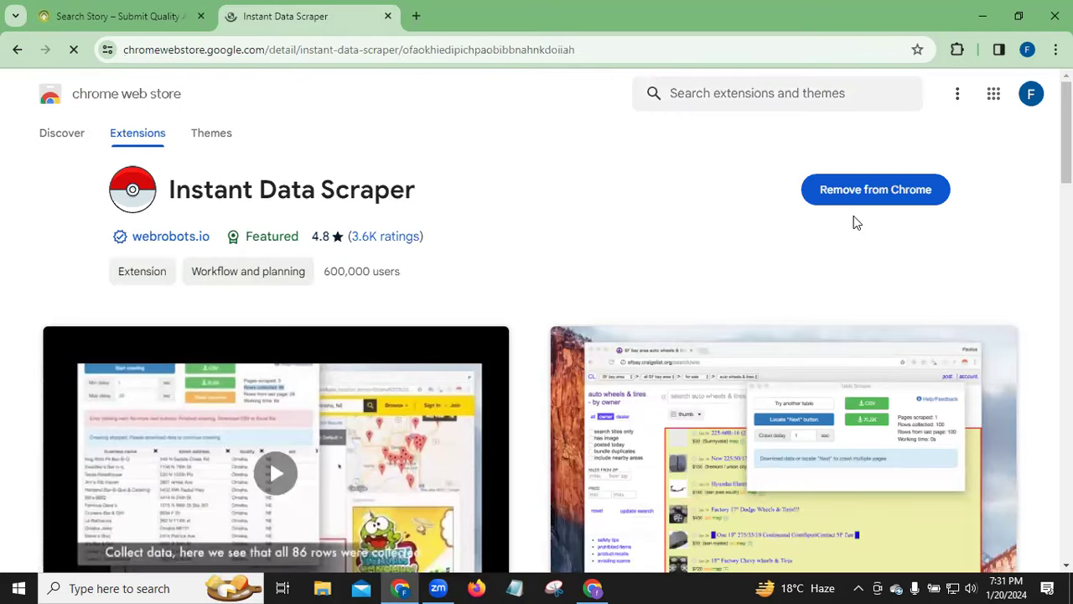
pyautogui.click(957, 49)
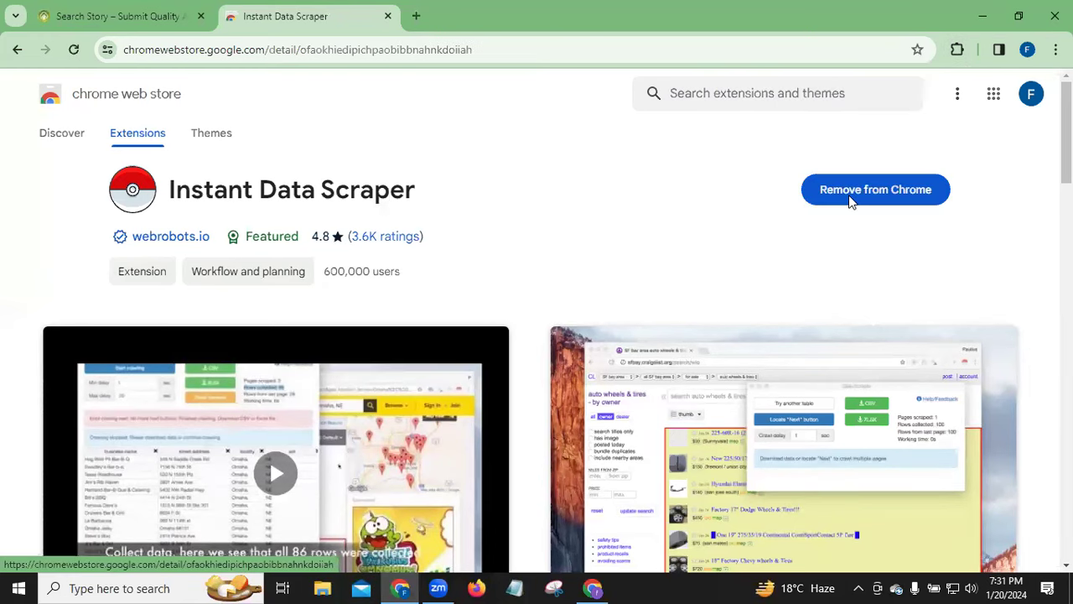
pyautogui.click(850, 199)
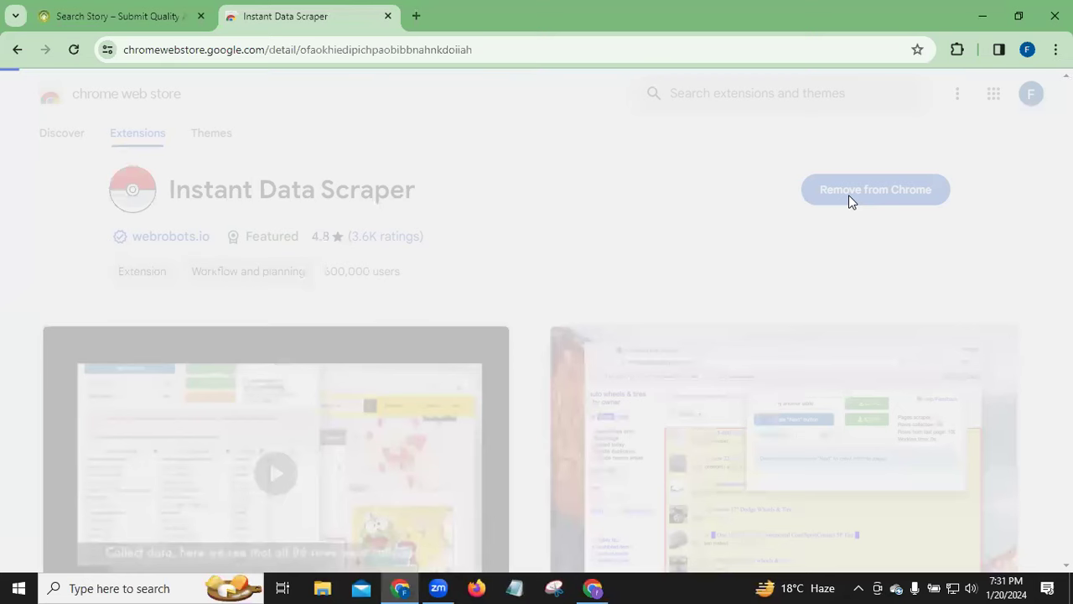
pyautogui.press('Return')
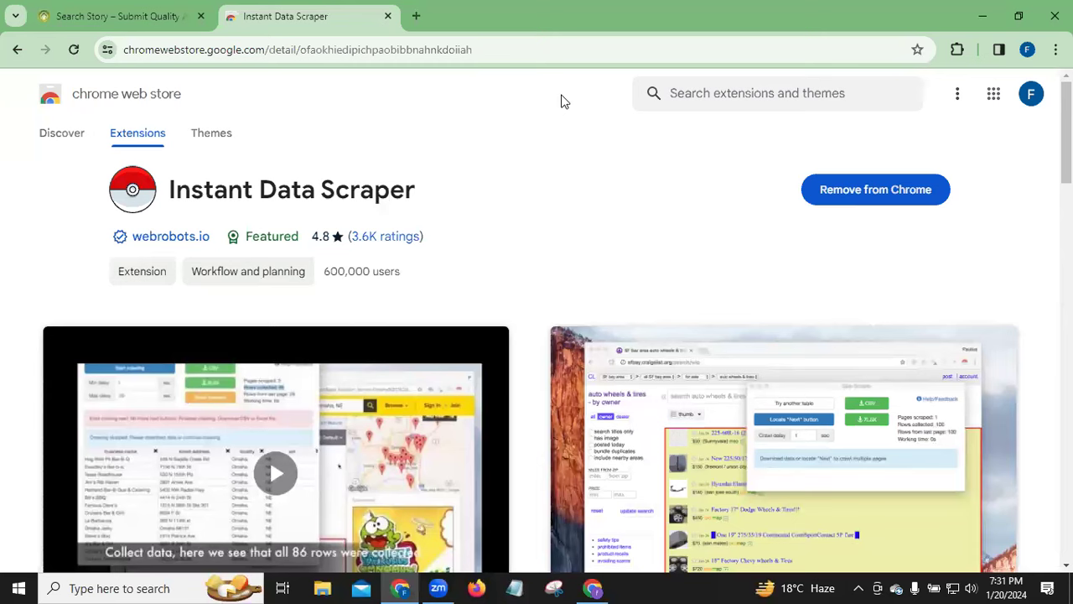
pyautogui.click(956, 49)
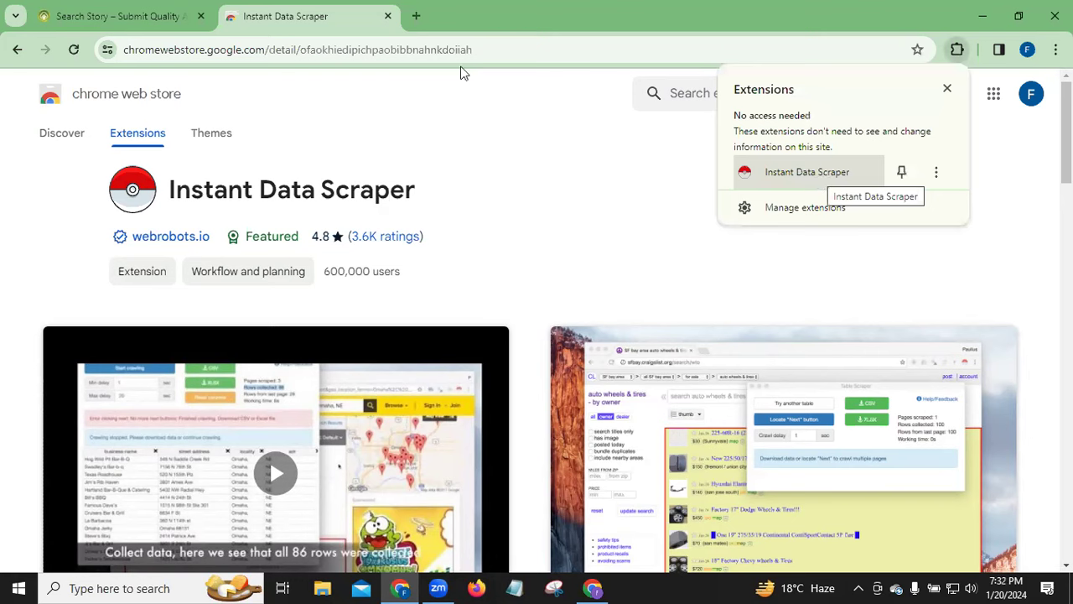
# Close the extension's store page, open a blank tab and review the installed extensions there
pyautogui.click(413, 16)
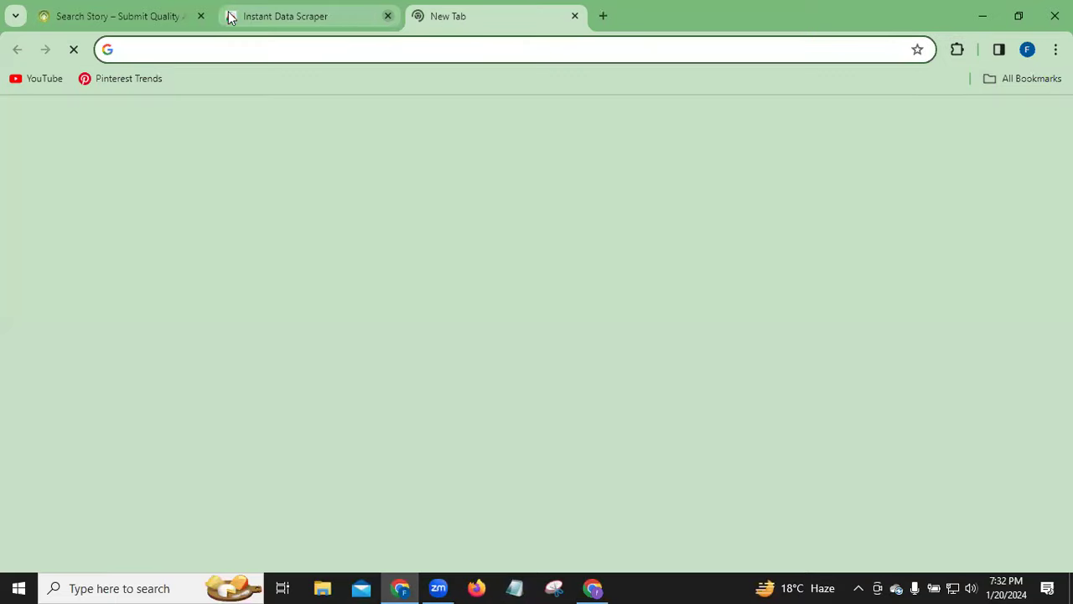
pyautogui.hotkey('ctrl', 'w')
pyautogui.hotkey('ctrl', 'w')
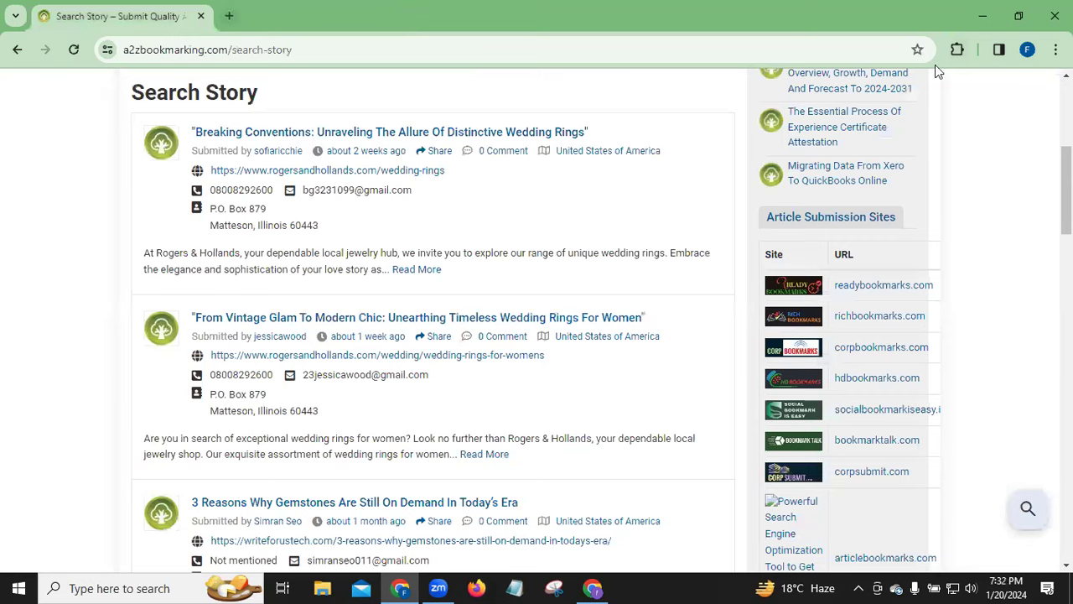
pyautogui.hotkey('ctrl', 't')
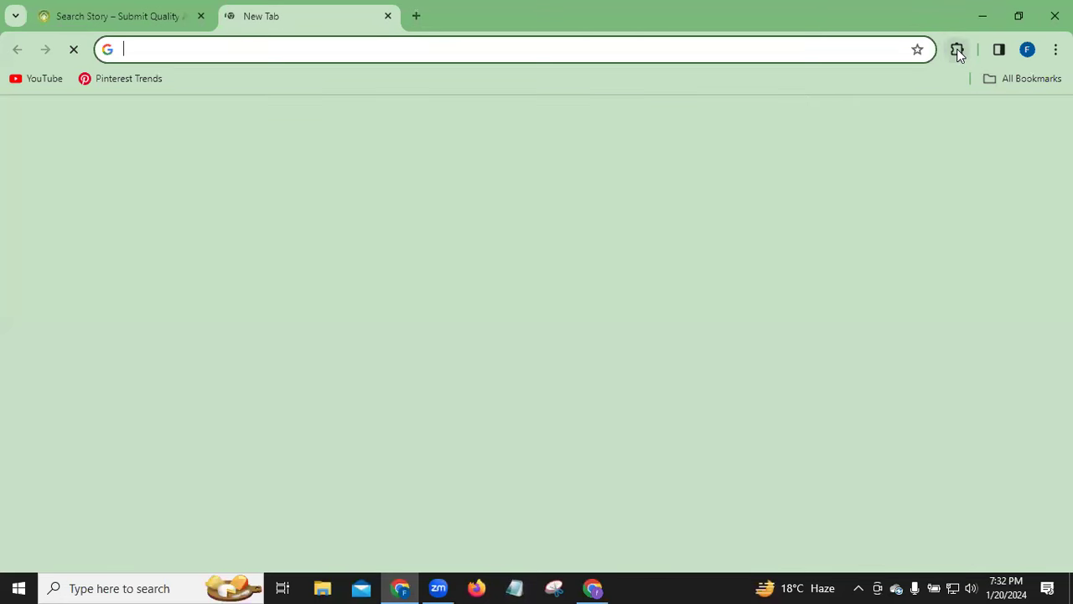
pyautogui.click(956, 50)
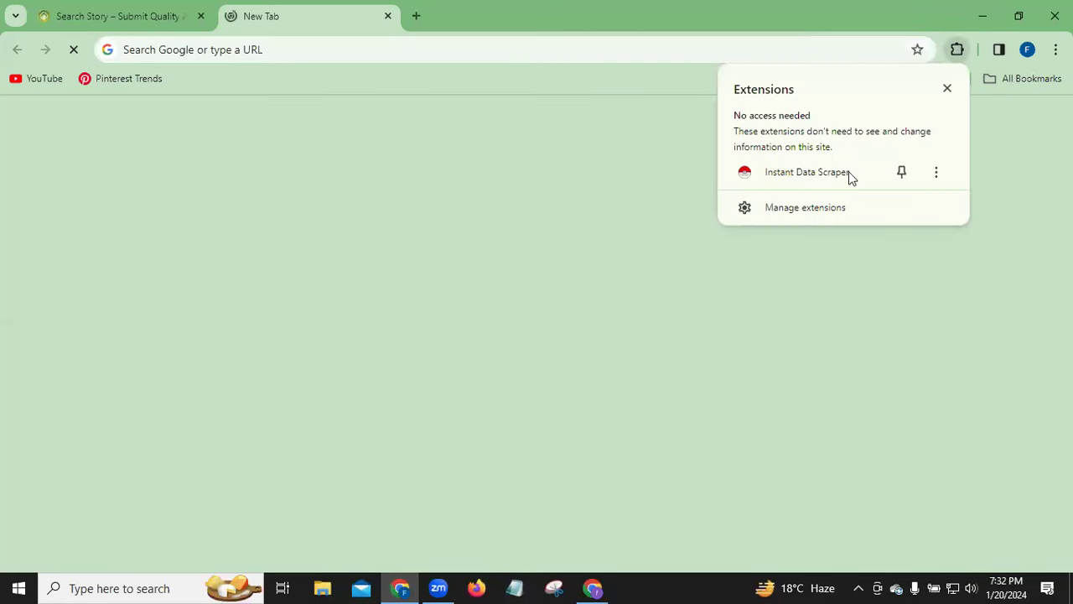
pyautogui.click(817, 209)
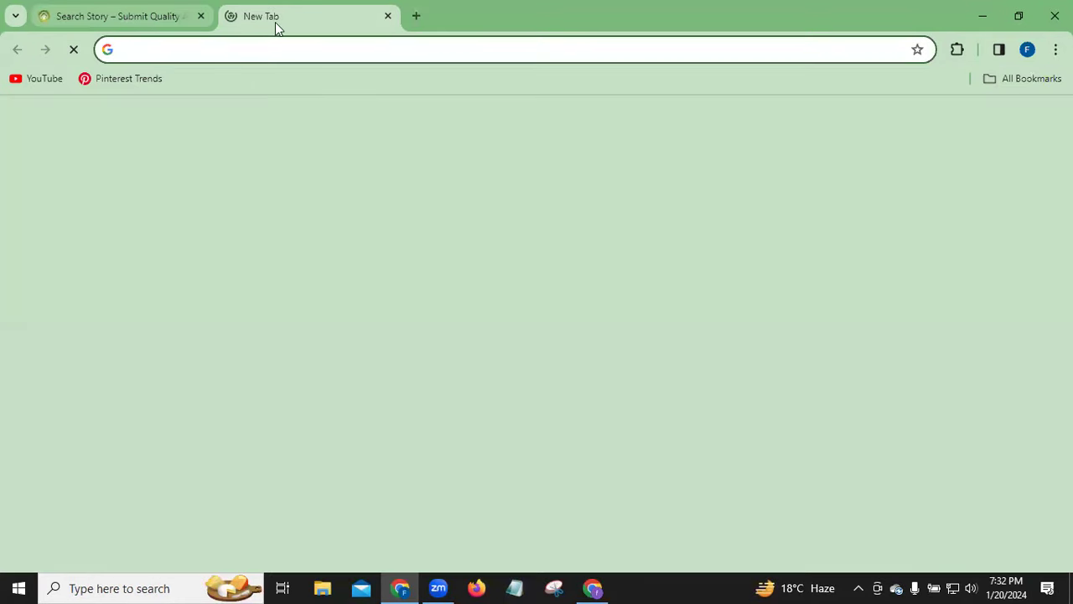
# Try launching Instant Data Scraper on the blank tab
pyautogui.hotkey('ctrl', 'shift', 'Tab')
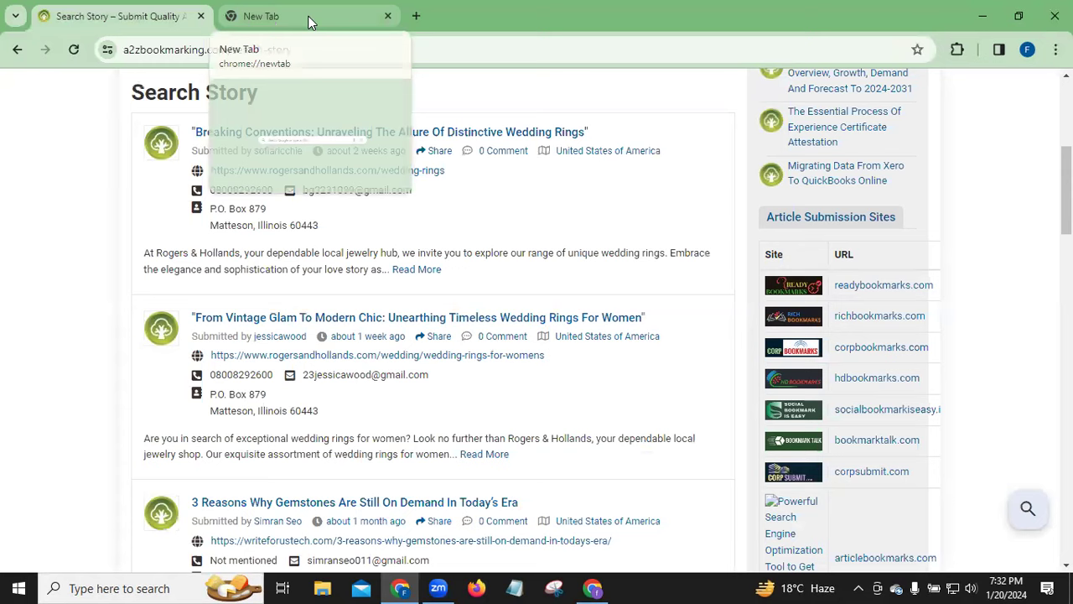
pyautogui.click(308, 21)
pyautogui.click(956, 50)
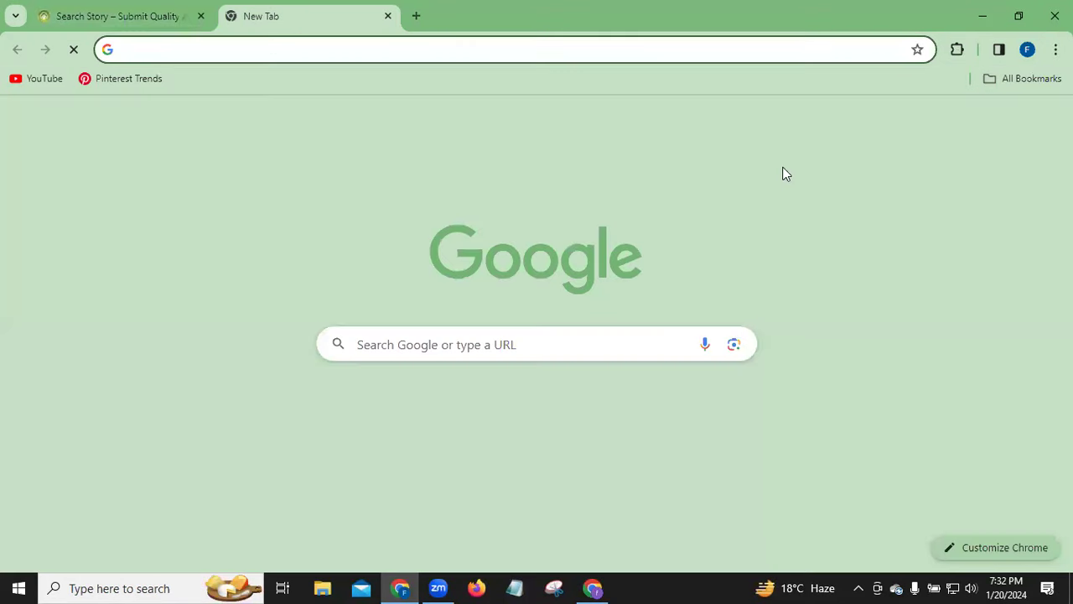
pyautogui.click(784, 173)
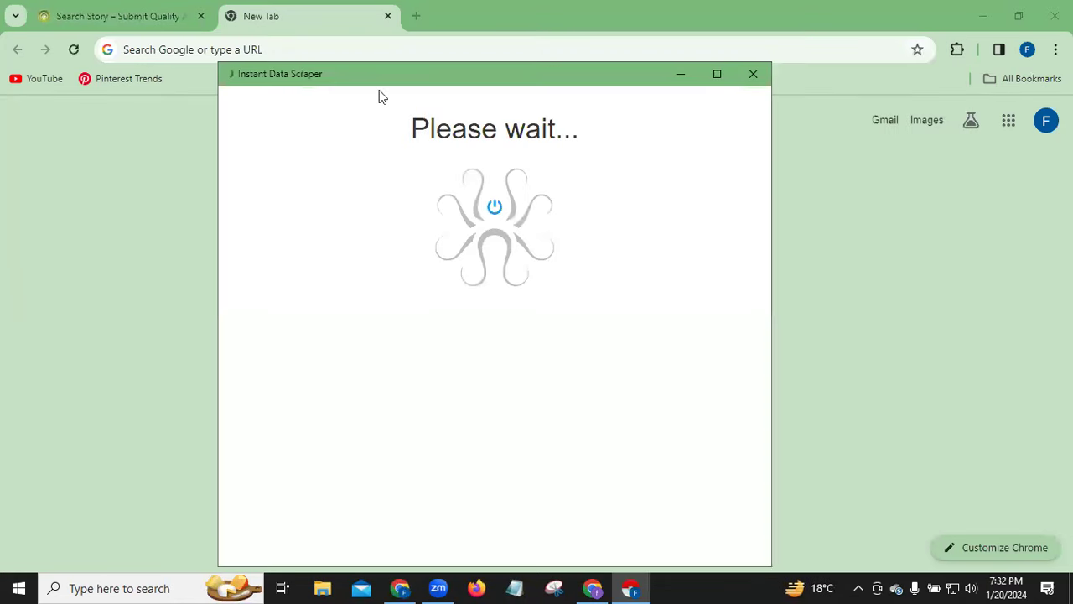
# Launch Instant Data Scraper on the A2Z Bookmarking story results and reload that page by confirming the form resubmission
pyautogui.click(100, 18)
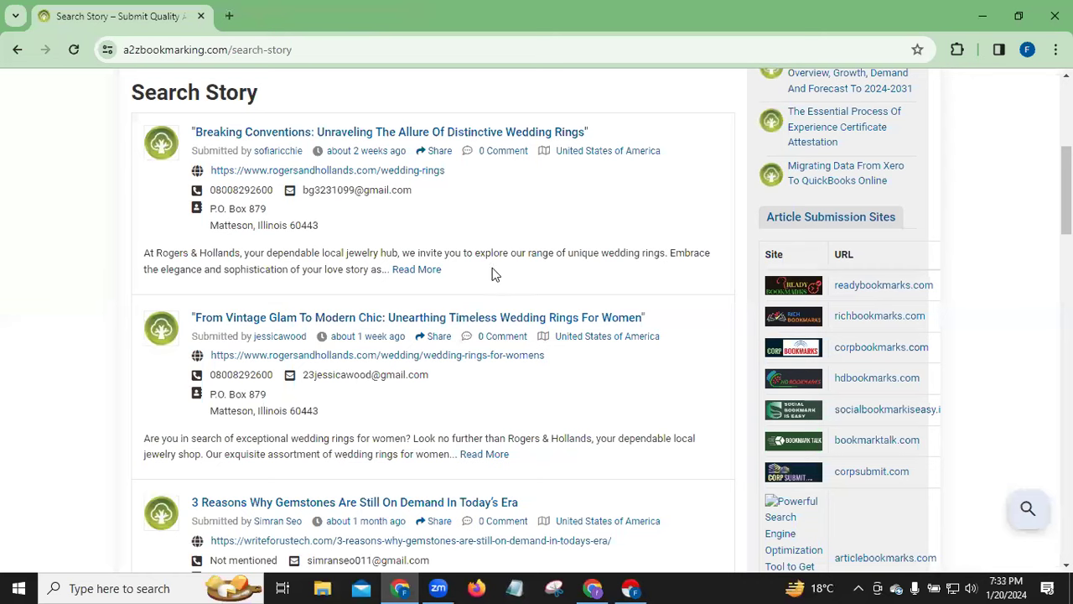
pyautogui.click(957, 50)
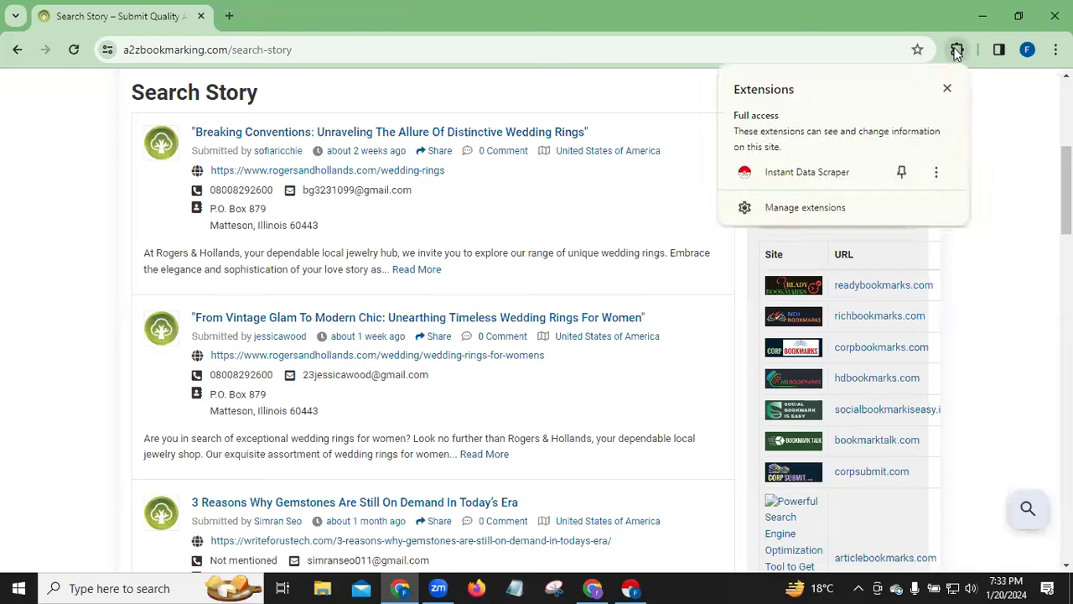
pyautogui.click(827, 183)
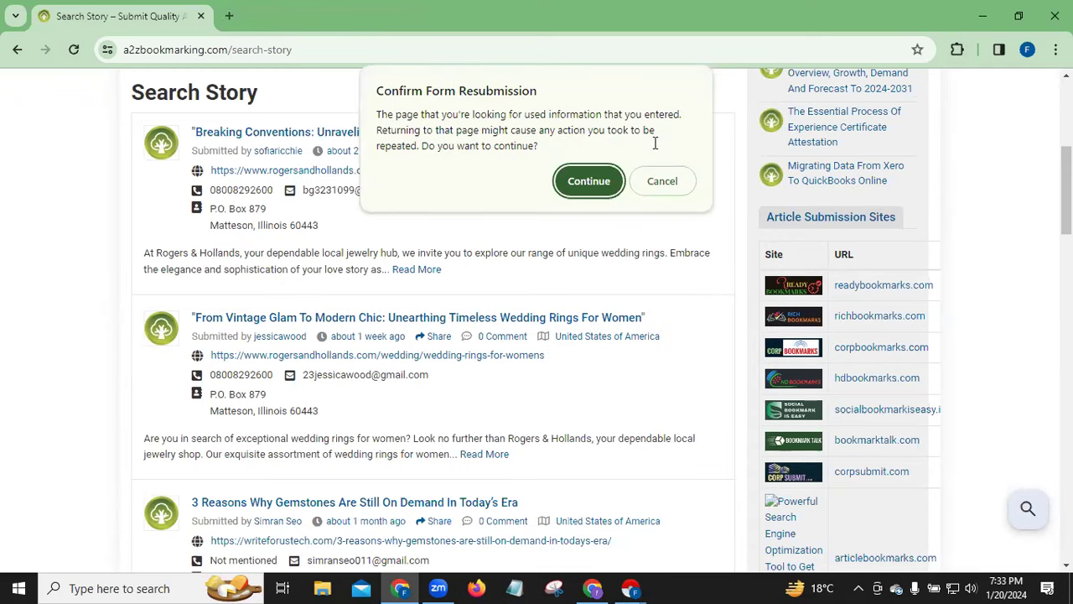
pyautogui.click(588, 181)
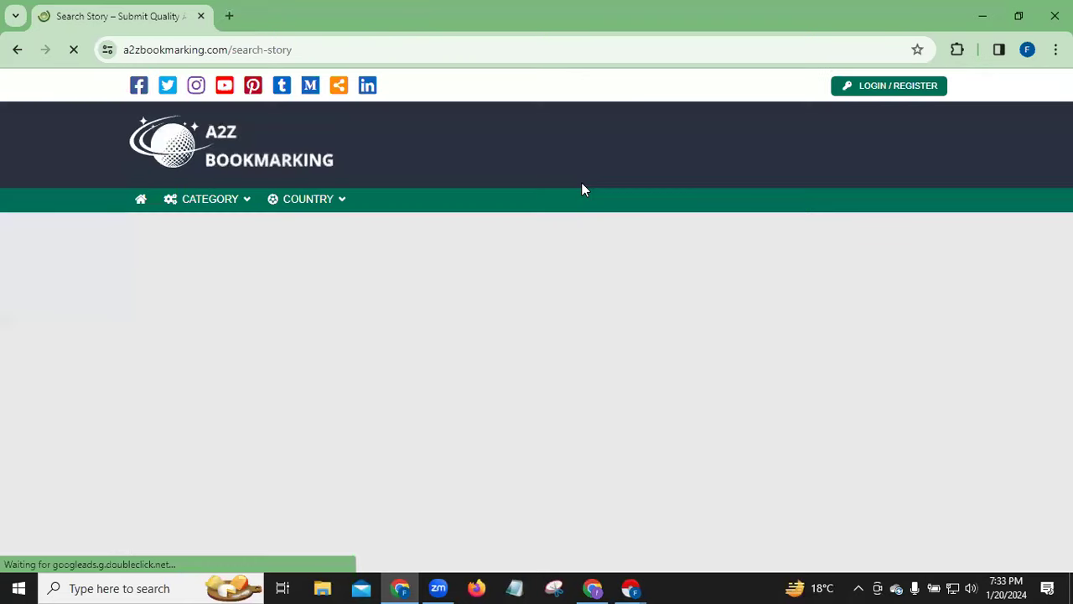
pyautogui.scroll(-4, 583, 189)
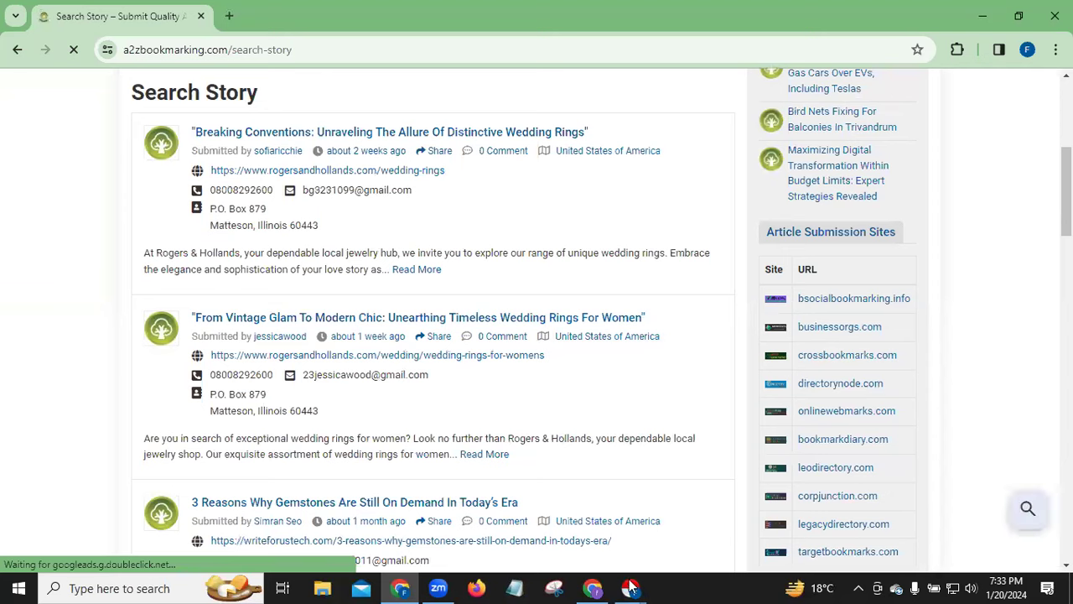
pyautogui.moveTo(633, 589)
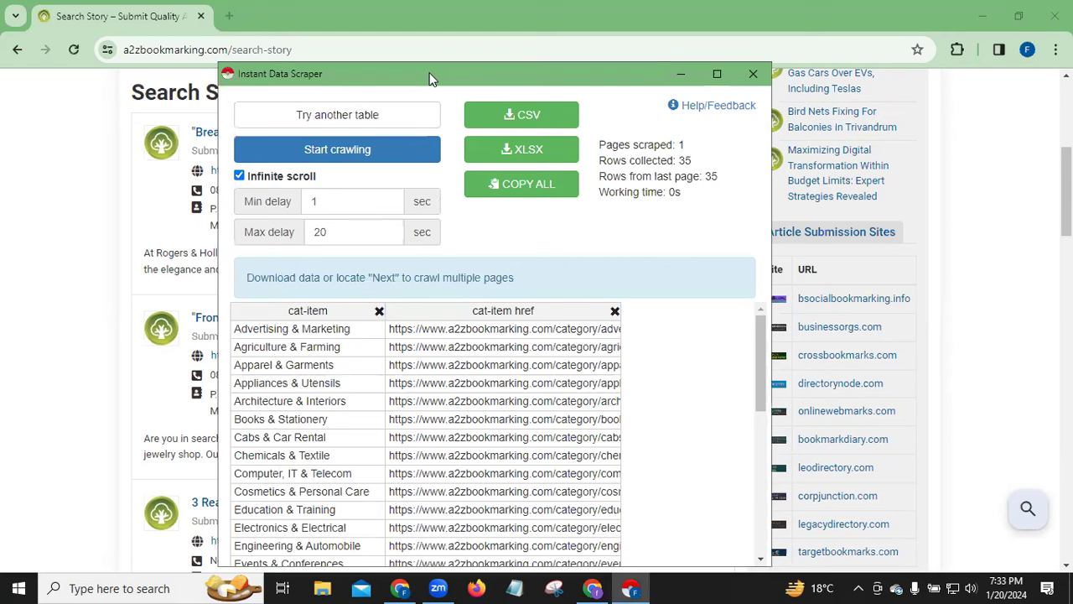
# Move the scraper window off the stories, switch the detected table to the story listings and start crawling
pyautogui.moveTo(429, 77); pyautogui.dragTo(635, 45)
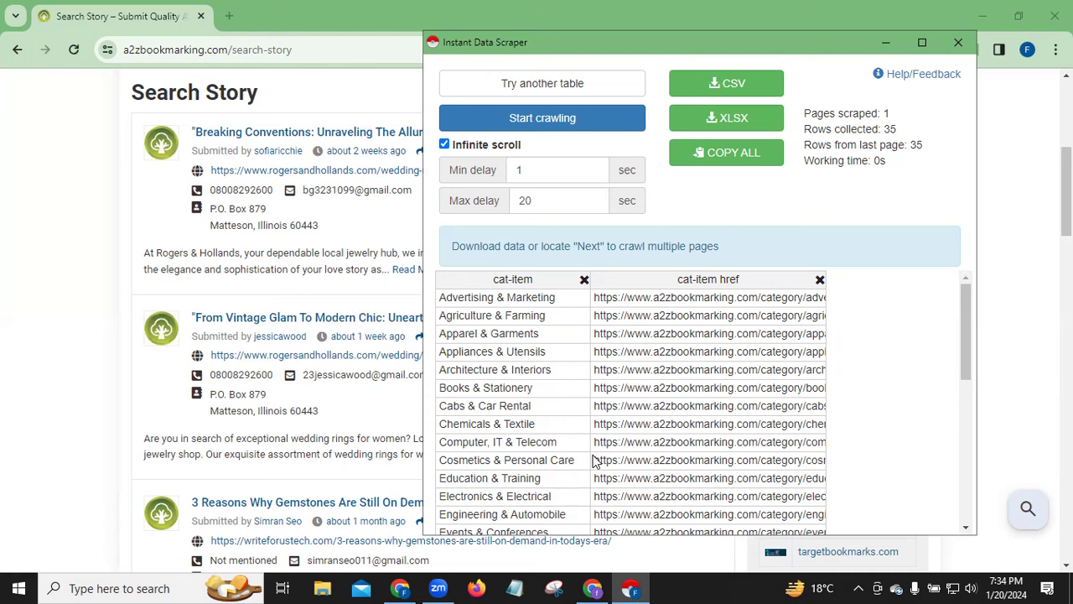
pyautogui.click(534, 89)
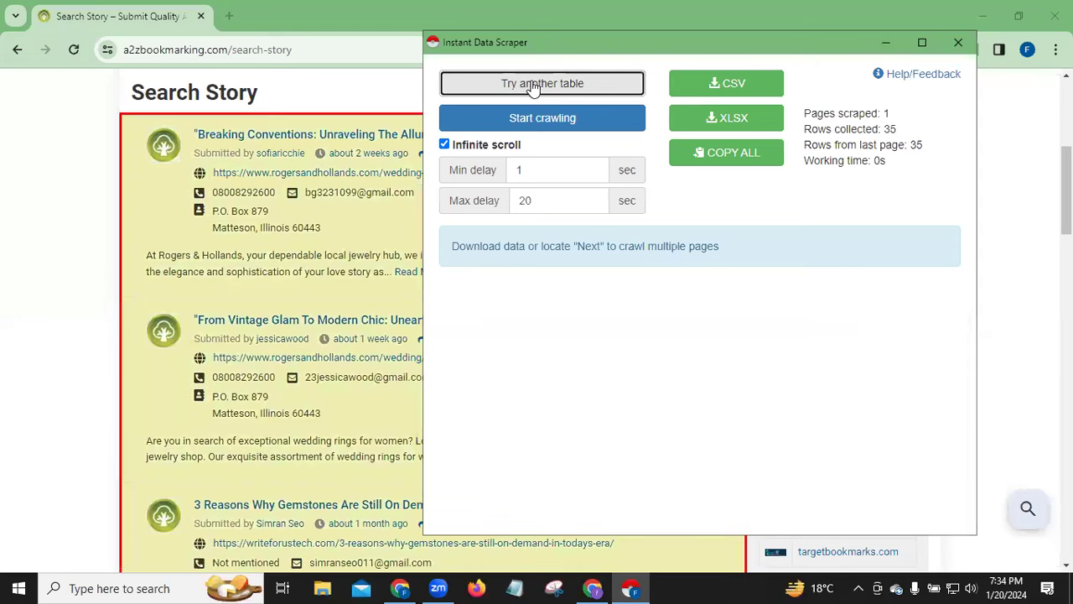
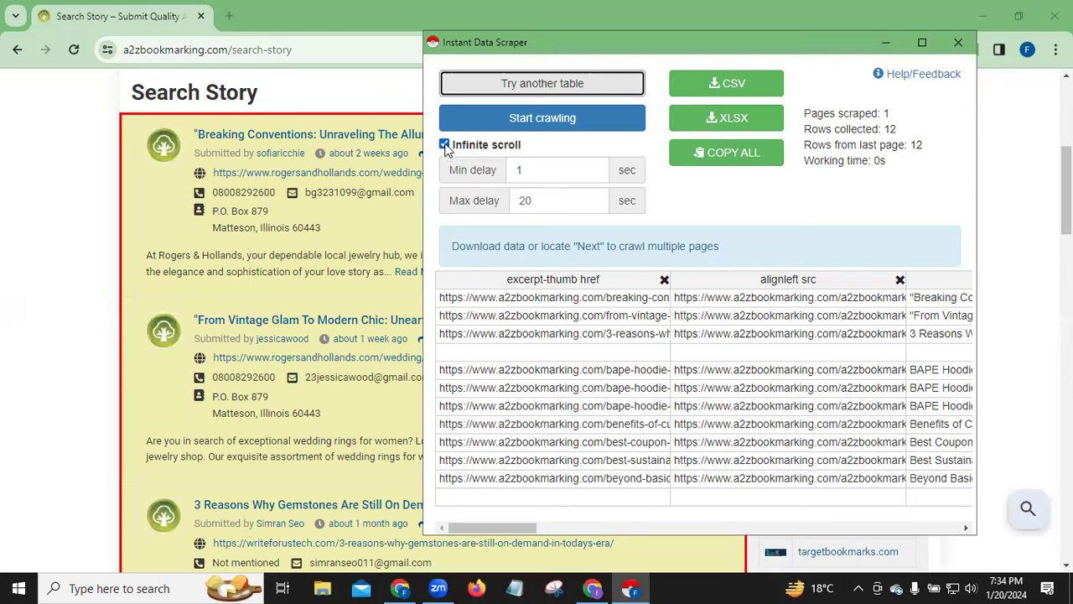
pyautogui.click(552, 123)
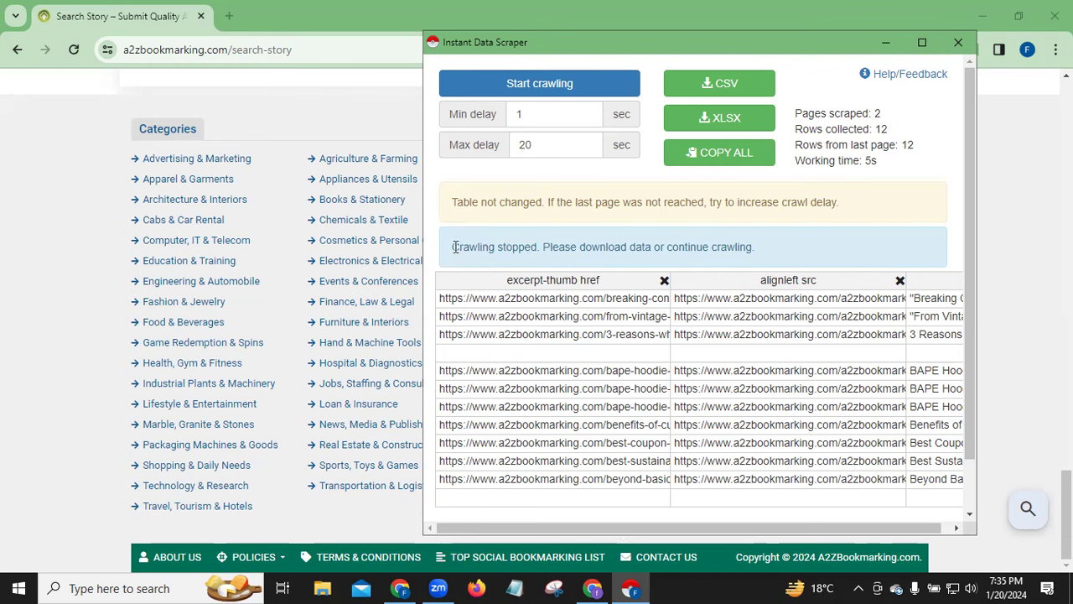
# Look over the crawl message and scraped rows, and download the story data as an XLSX file
pyautogui.moveTo(452, 247); pyautogui.dragTo(765, 262)
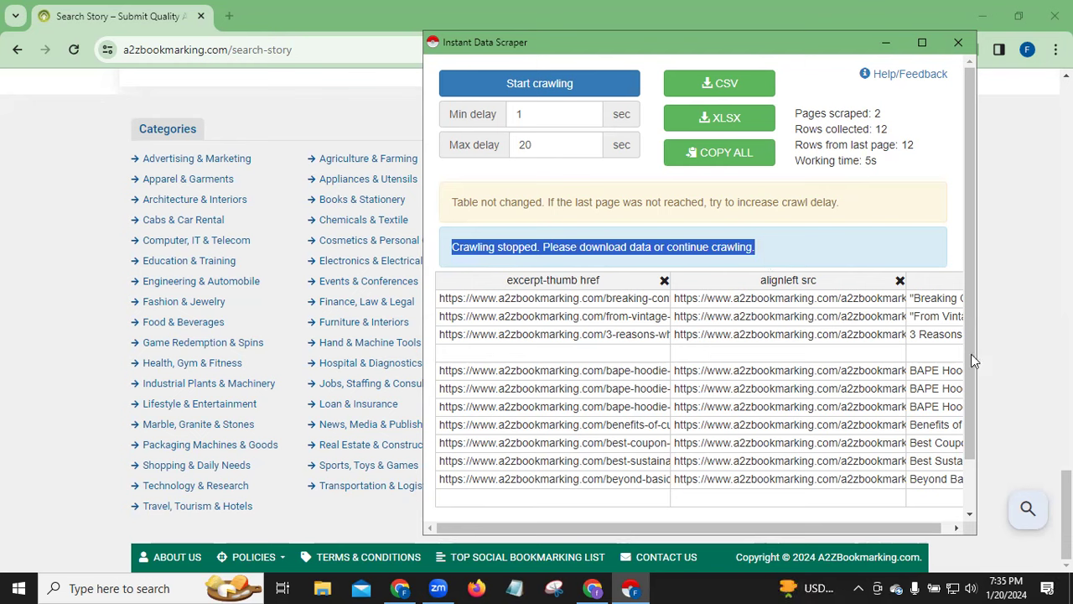
pyautogui.moveTo(971, 359); pyautogui.dragTo(971, 440)
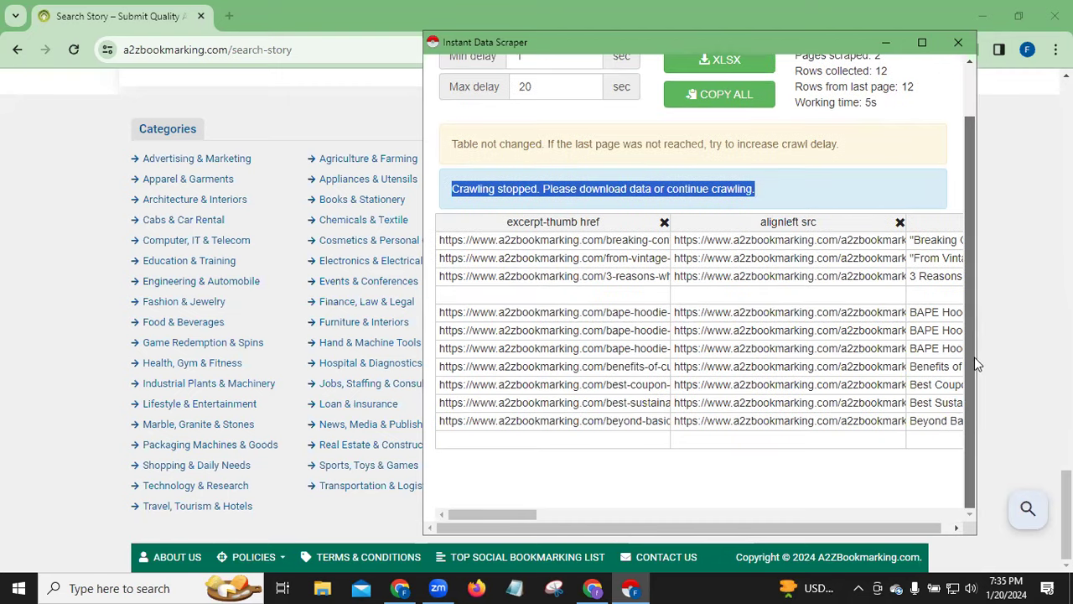
pyautogui.moveTo(974, 358); pyautogui.dragTo(972, 295)
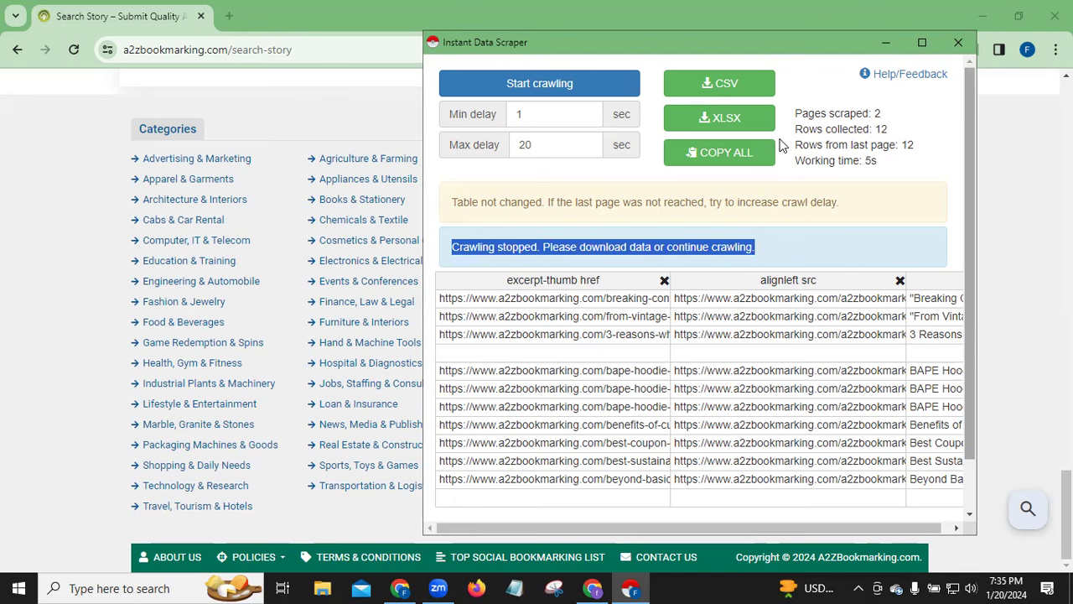
pyautogui.click(708, 119)
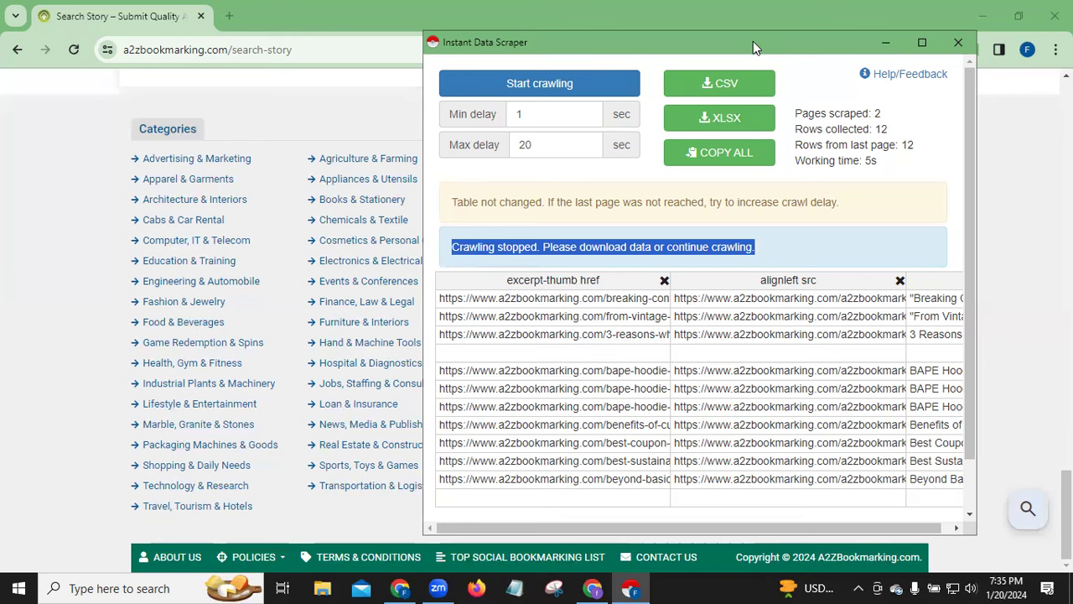
pyautogui.moveTo(753, 42); pyautogui.dragTo(707, 67)
pyautogui.click(672, 147)
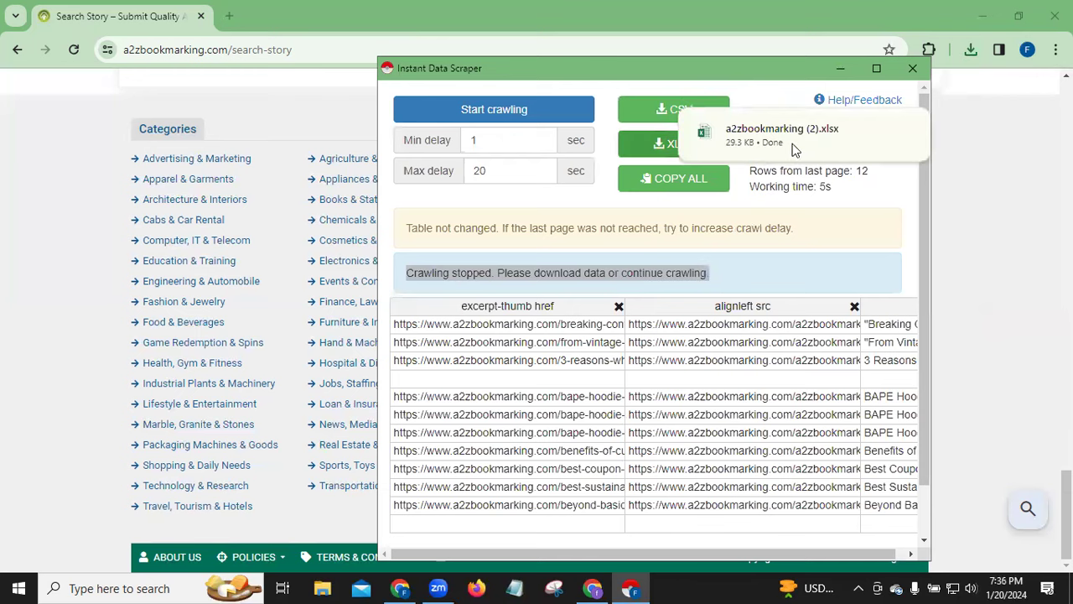
# Open the downloaded a2zbookmarking (2).xlsx in Excel, minimize the scraper window and accept recovery of the workbook's content
pyautogui.moveTo(799, 145)
pyautogui.click(800, 145)
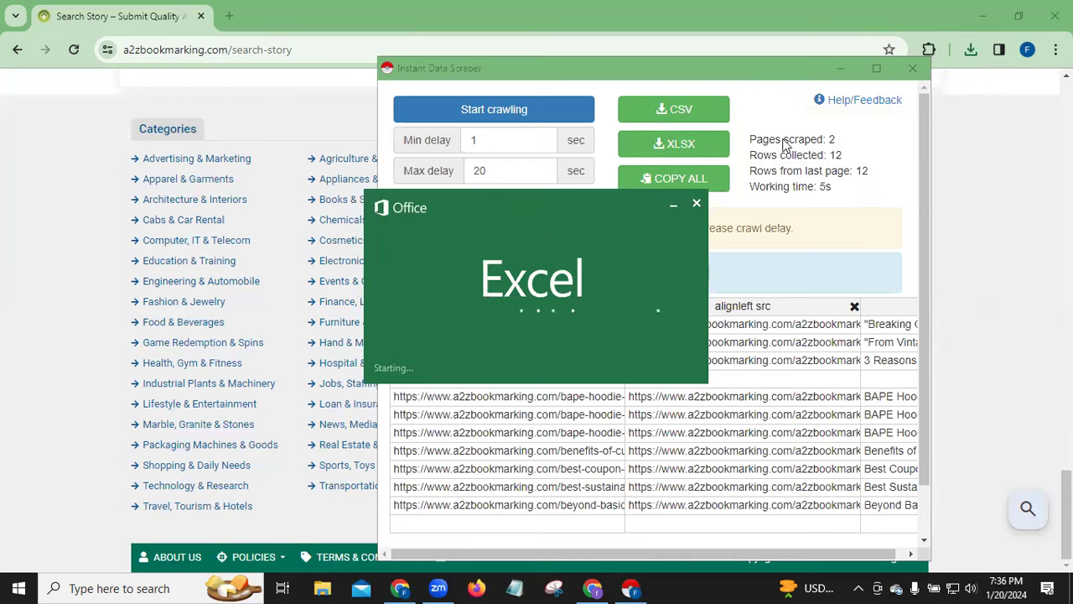
pyautogui.click(838, 69)
pyautogui.click(671, 586)
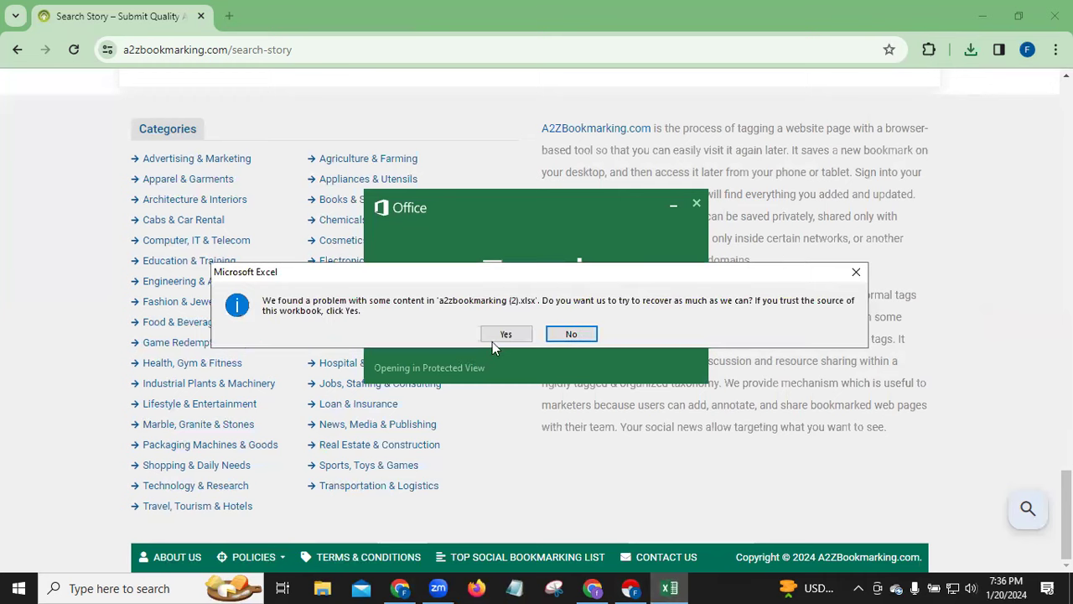
pyautogui.click(501, 335)
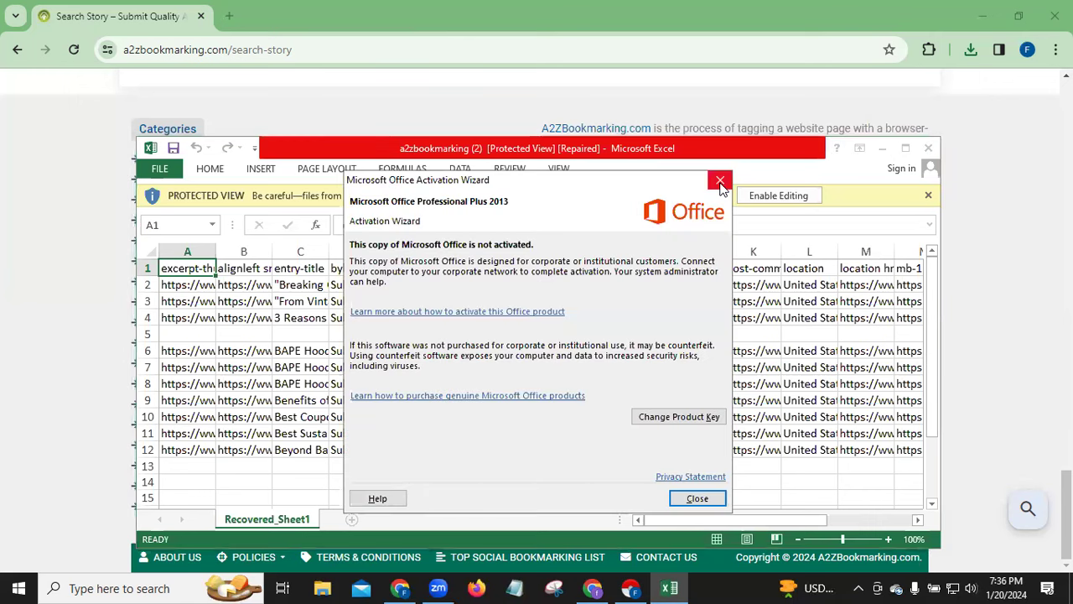
# Dismiss the Office activation wizard, maximize the recovered workbook and enable editing
pyautogui.click(721, 183)
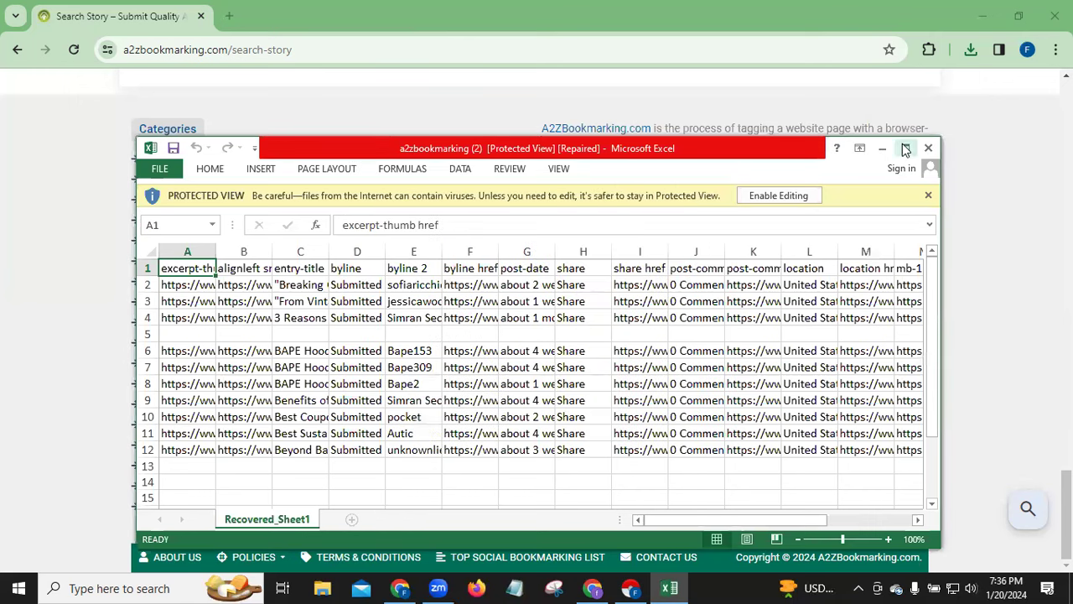
pyautogui.click(906, 149)
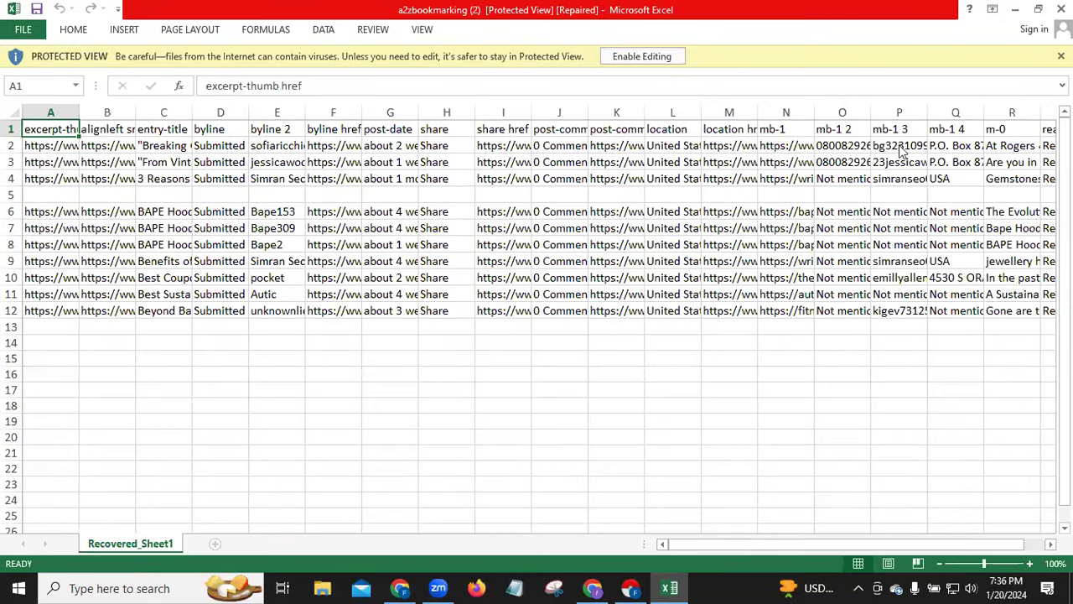
pyautogui.click(653, 55)
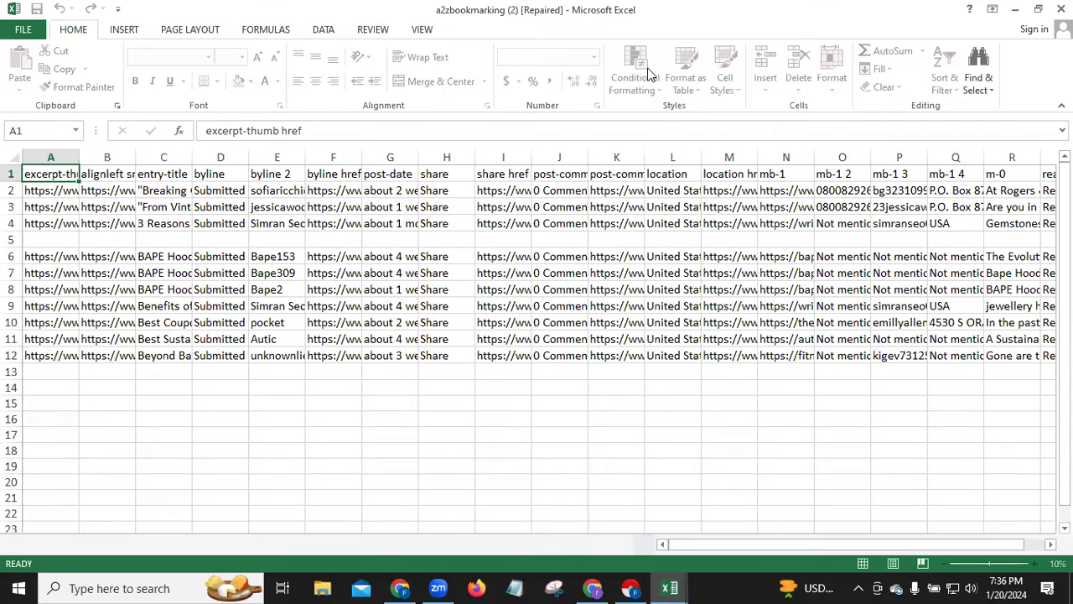
pyautogui.click(686, 372)
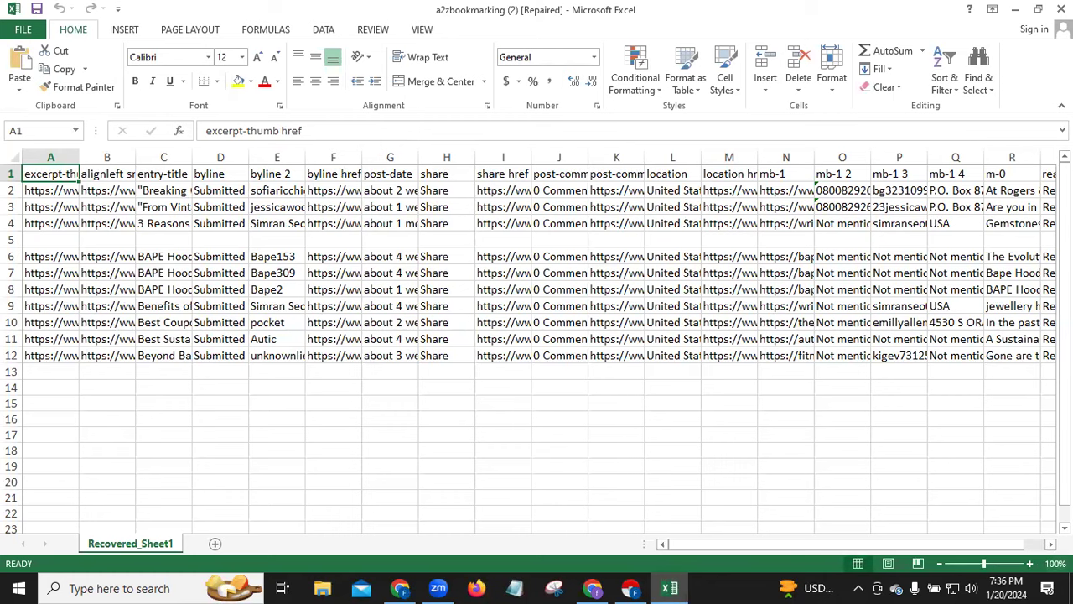
# Look across the scraped columns and widen columns A (excerpt-thumb href) and O (mb-1 2) to show their full values
pyautogui.hscroll(2, 538, 351)
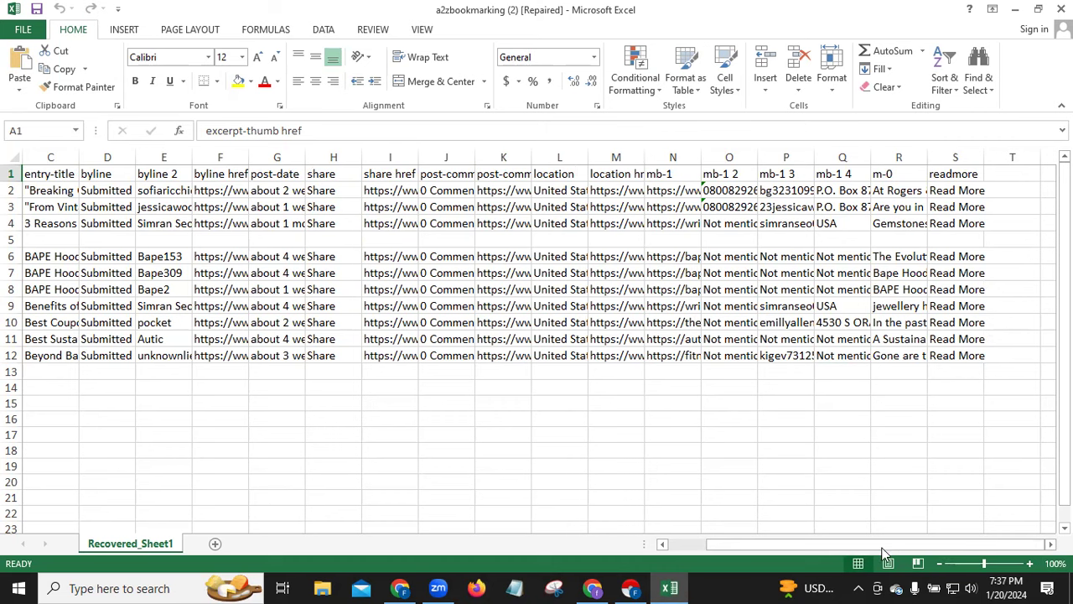
pyautogui.moveTo(893, 543); pyautogui.dragTo(885, 549)
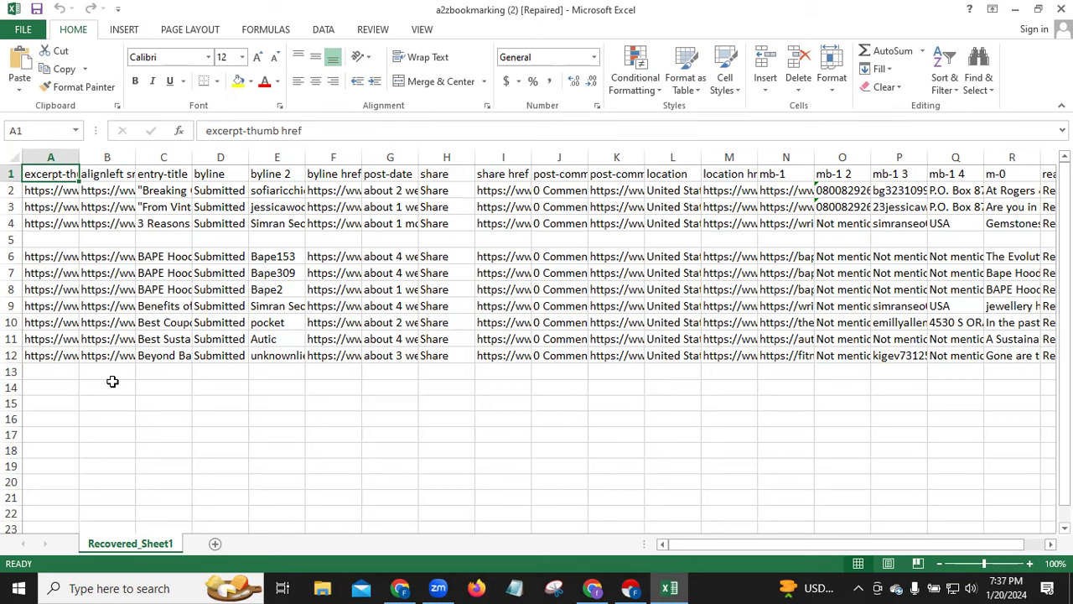
pyautogui.moveTo(85, 153); pyautogui.dragTo(174, 147)
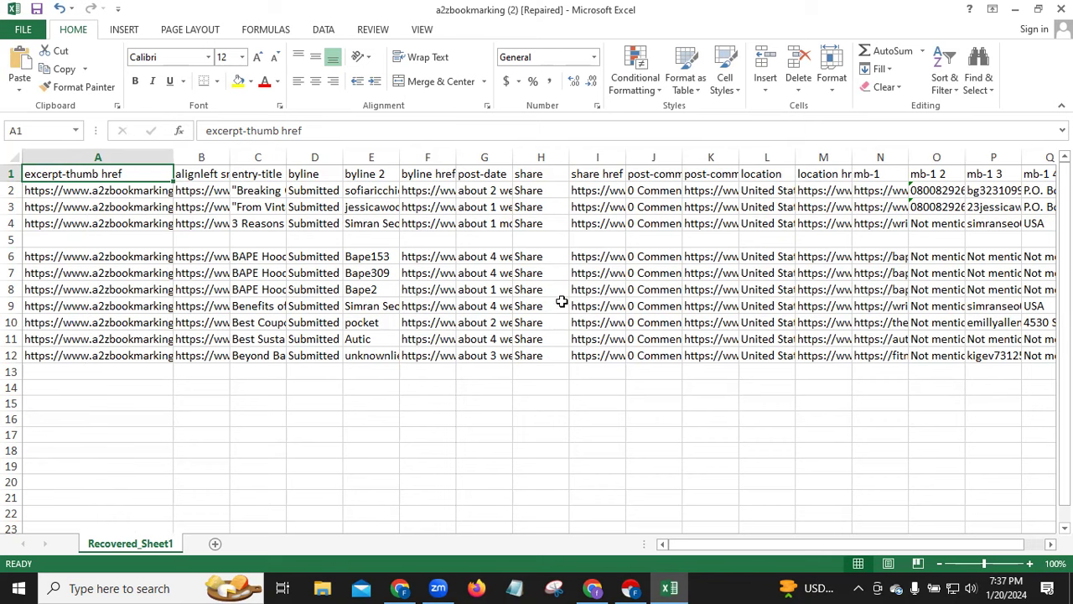
pyautogui.moveTo(746, 543); pyautogui.dragTo(859, 541)
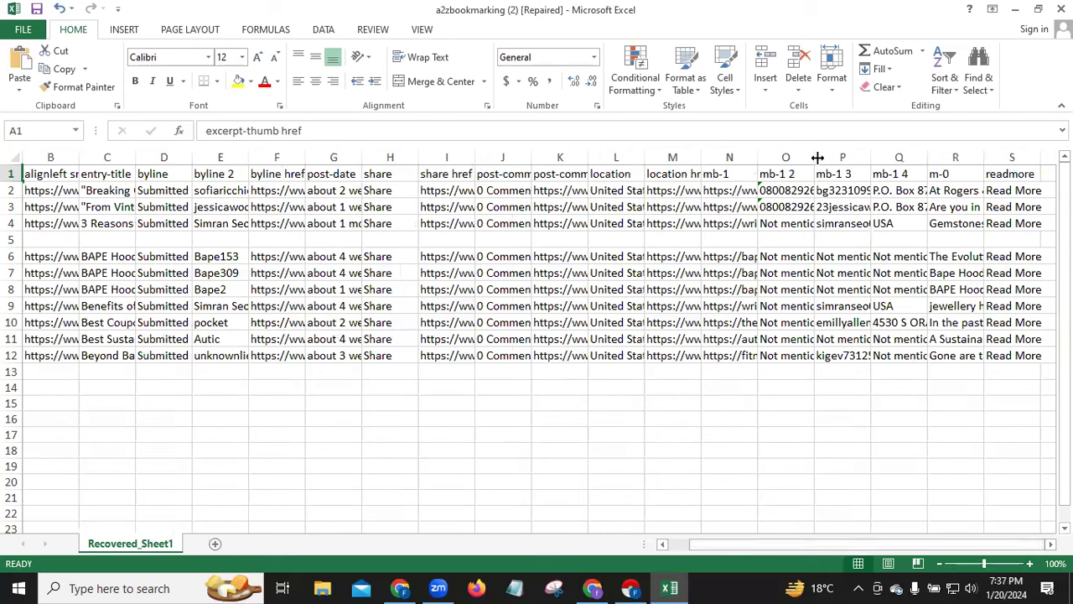
pyautogui.moveTo(812, 153); pyautogui.dragTo(872, 152)
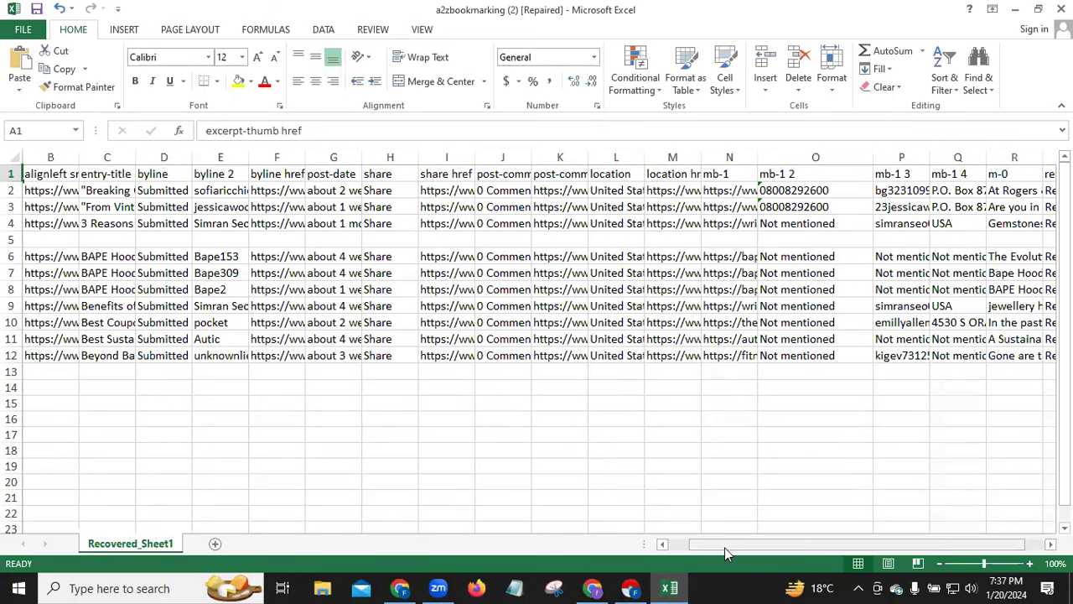
pyautogui.click(674, 548)
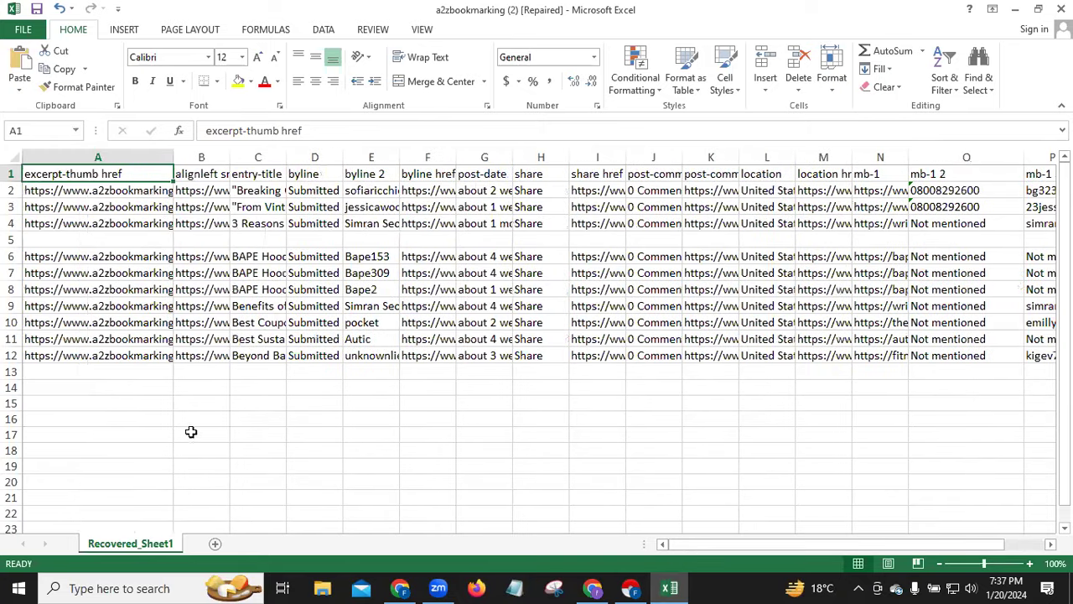
# Minimize the workbook, close the ad on the A2Z Bookmarking page and return to its story search form
pyautogui.click(1013, 12)
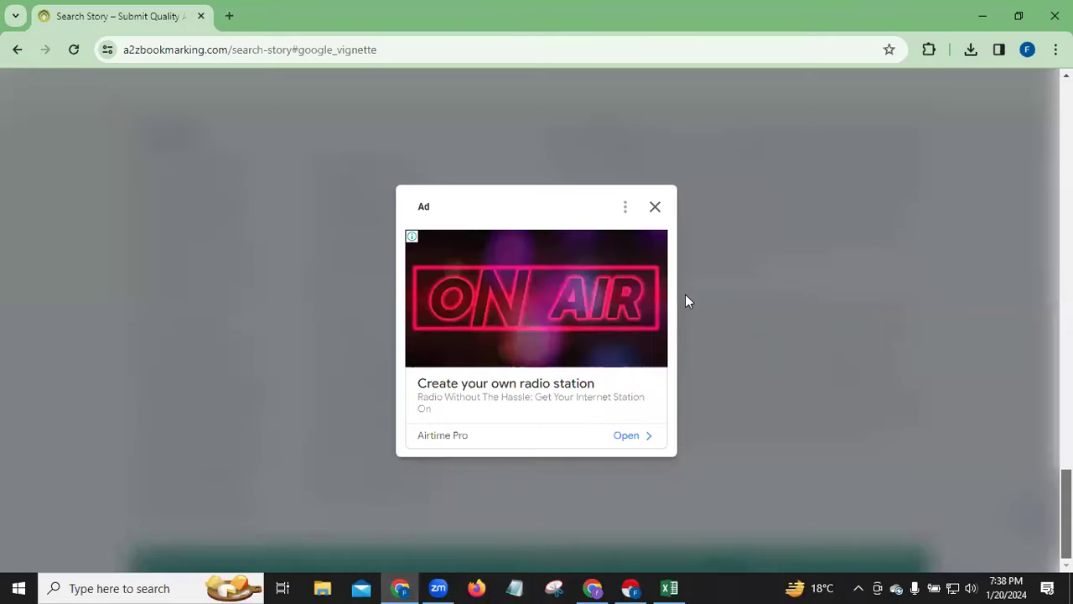
pyautogui.click(656, 208)
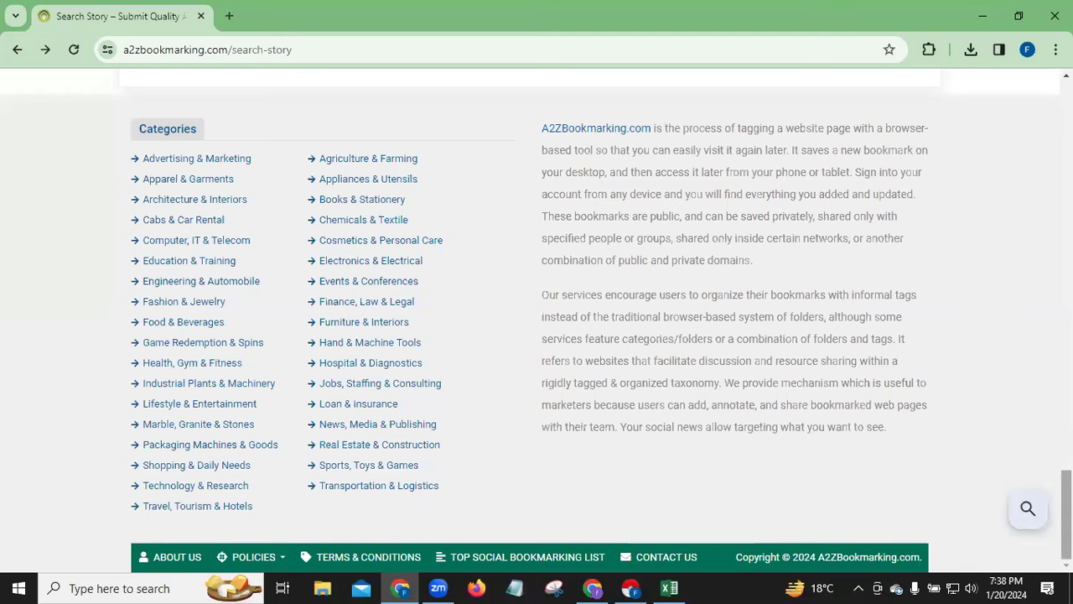
pyautogui.moveTo(1066, 514); pyautogui.dragTo(1067, 398)
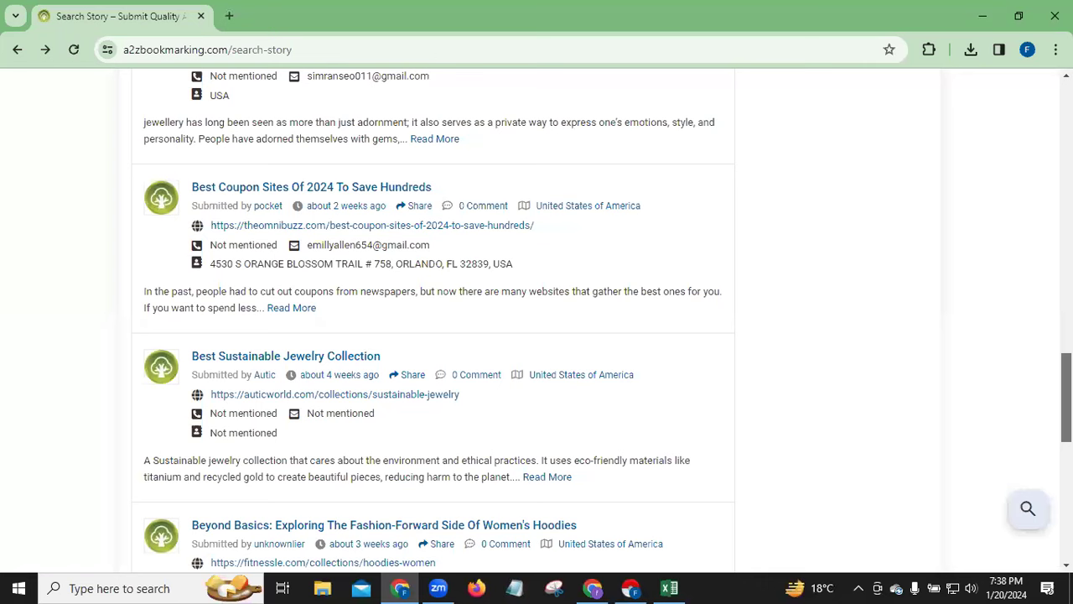
pyautogui.moveTo(1066, 397); pyautogui.dragTo(1067, 158)
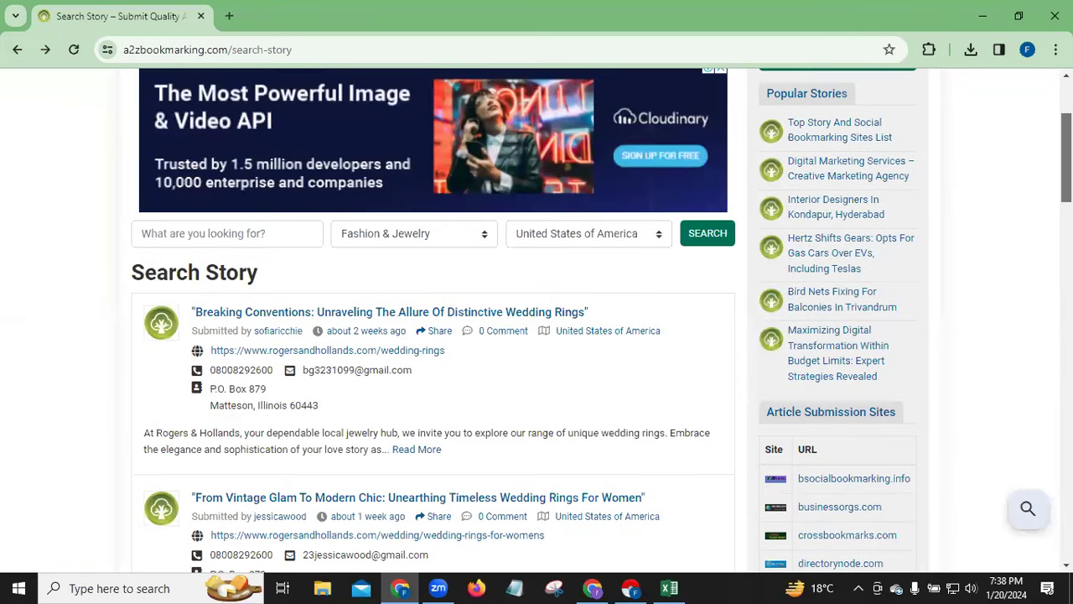
# Search the stories with the category Real Estate & Construction and the country United States of America
pyautogui.click(487, 242)
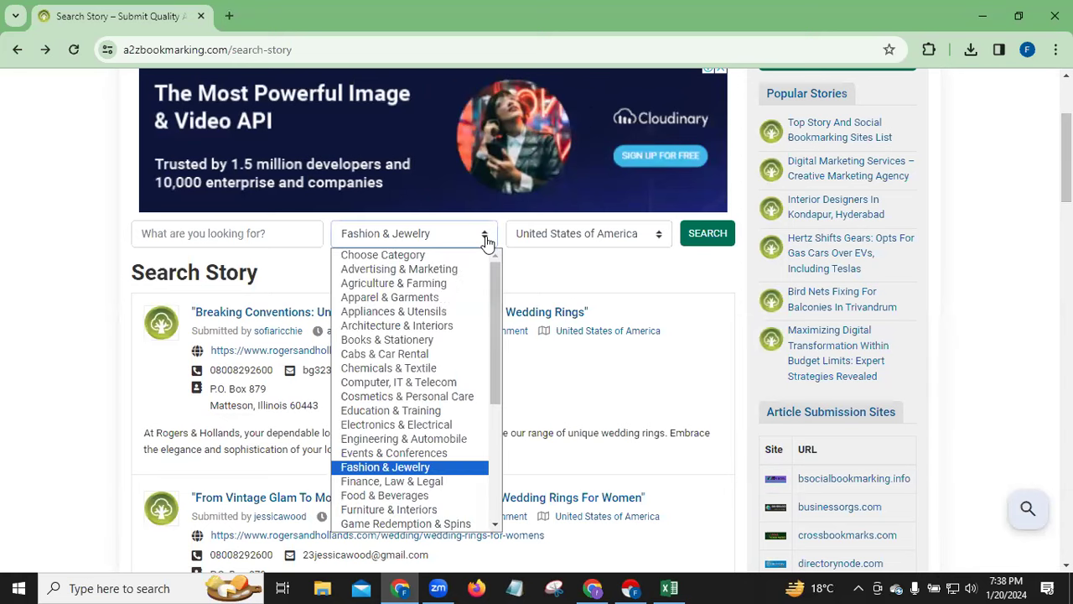
pyautogui.moveTo(496, 284); pyautogui.dragTo(485, 424)
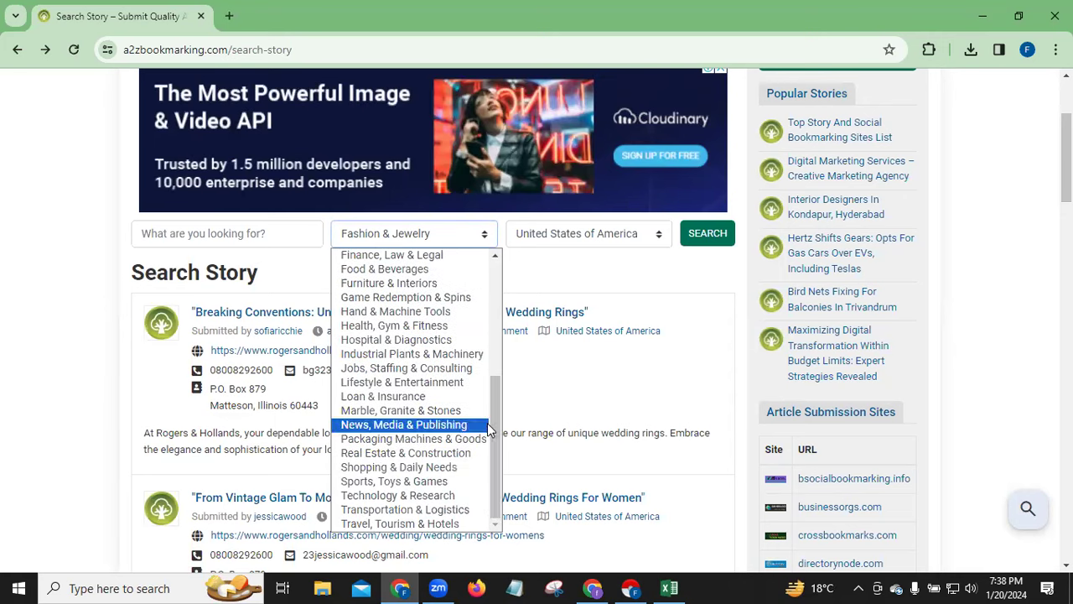
pyautogui.click(382, 457)
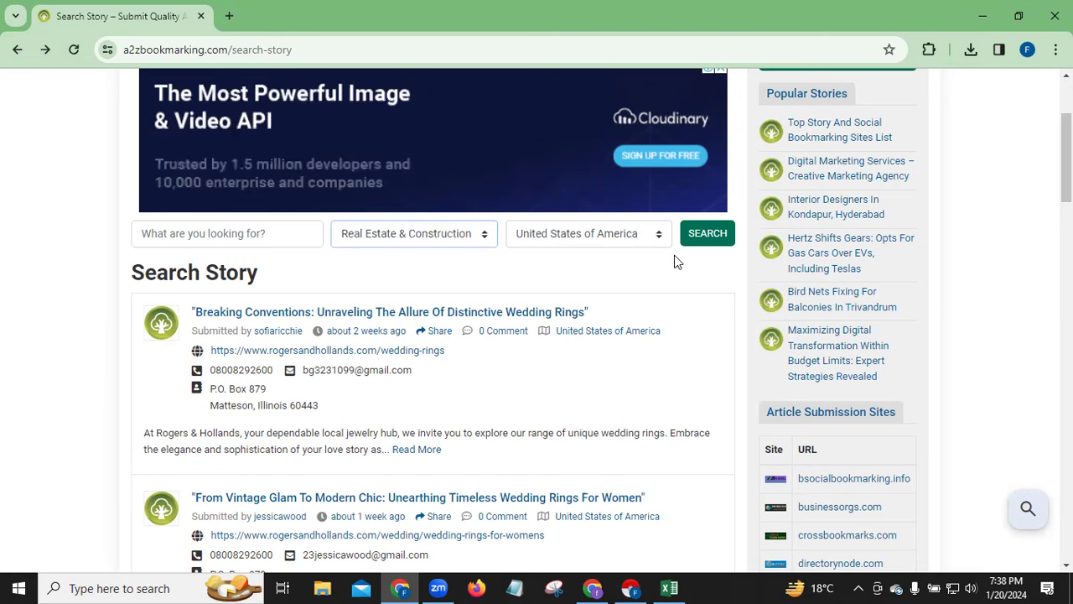
pyautogui.click(708, 235)
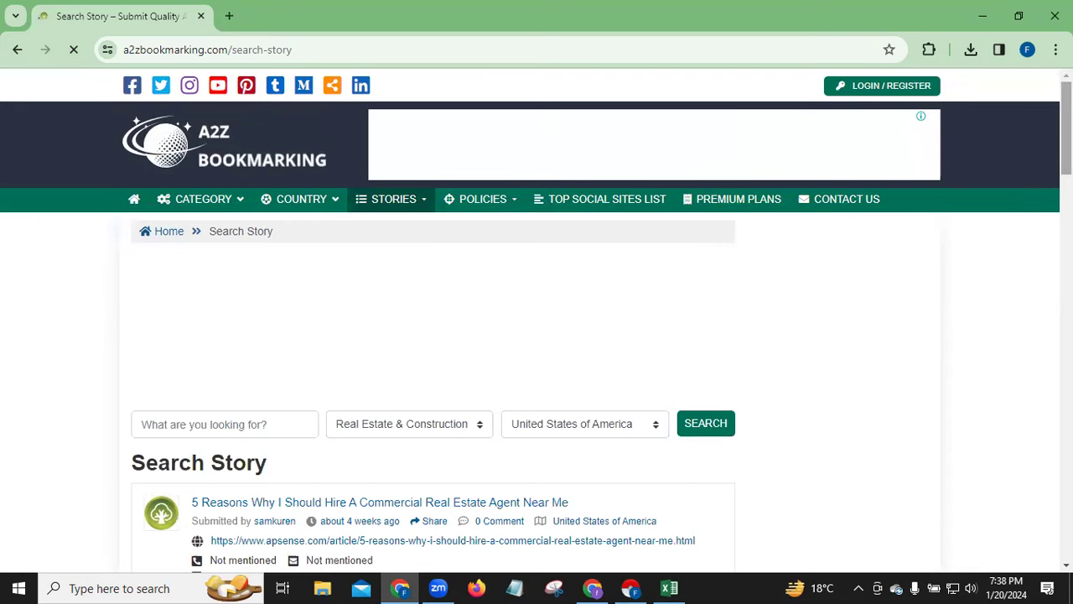
# Look through the Real Estate & Construction story listings and the contact details they contain
pyautogui.scroll(-3, 537, 318)
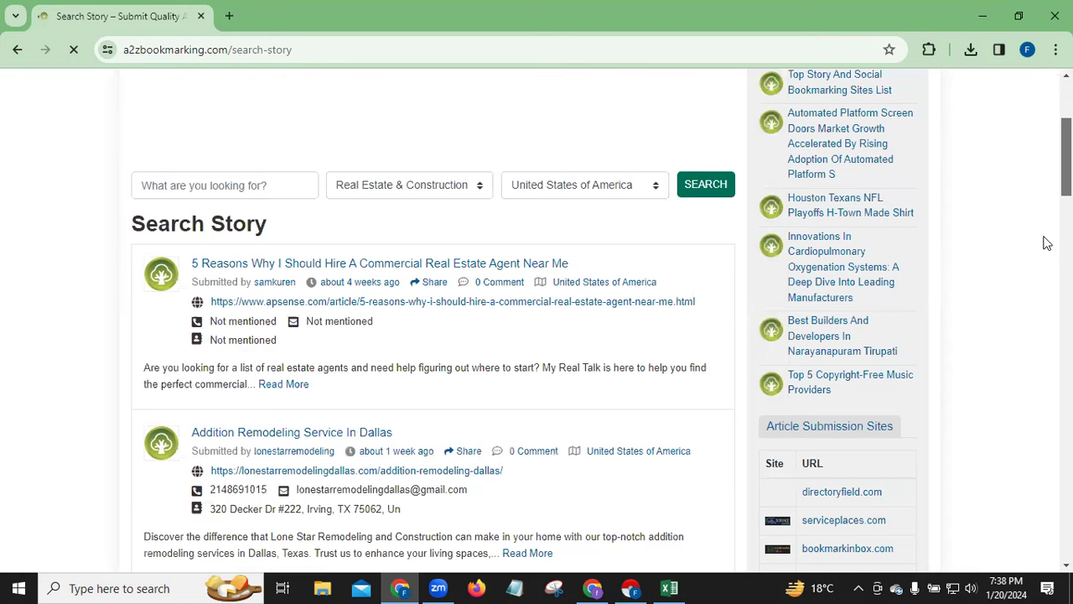
pyautogui.scroll(-4, 1046, 243)
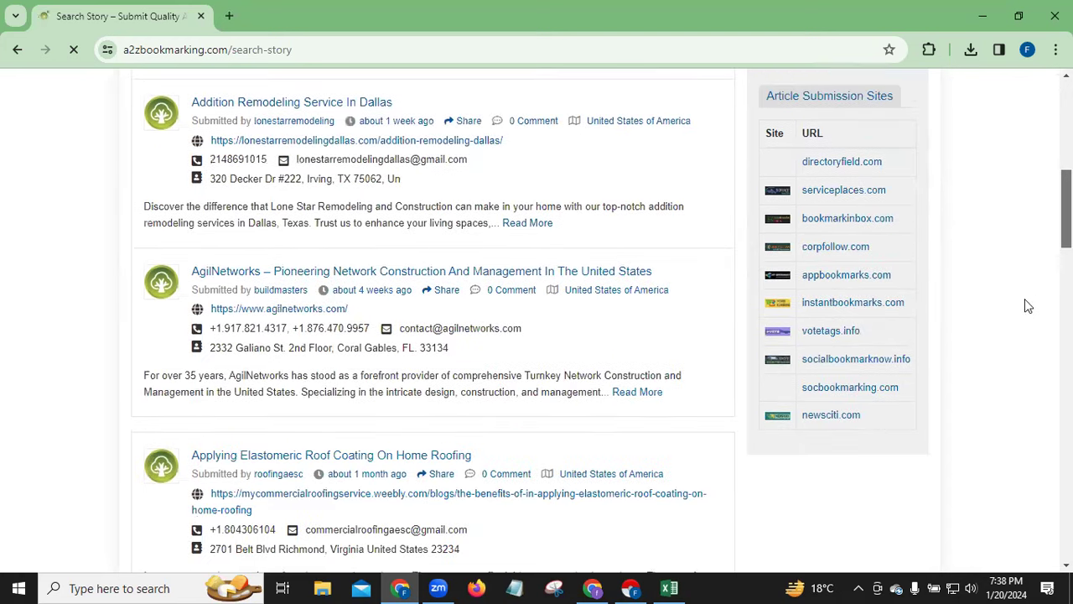
pyautogui.scroll(-3, 1028, 306)
pyautogui.scroll(-2, 1025, 336)
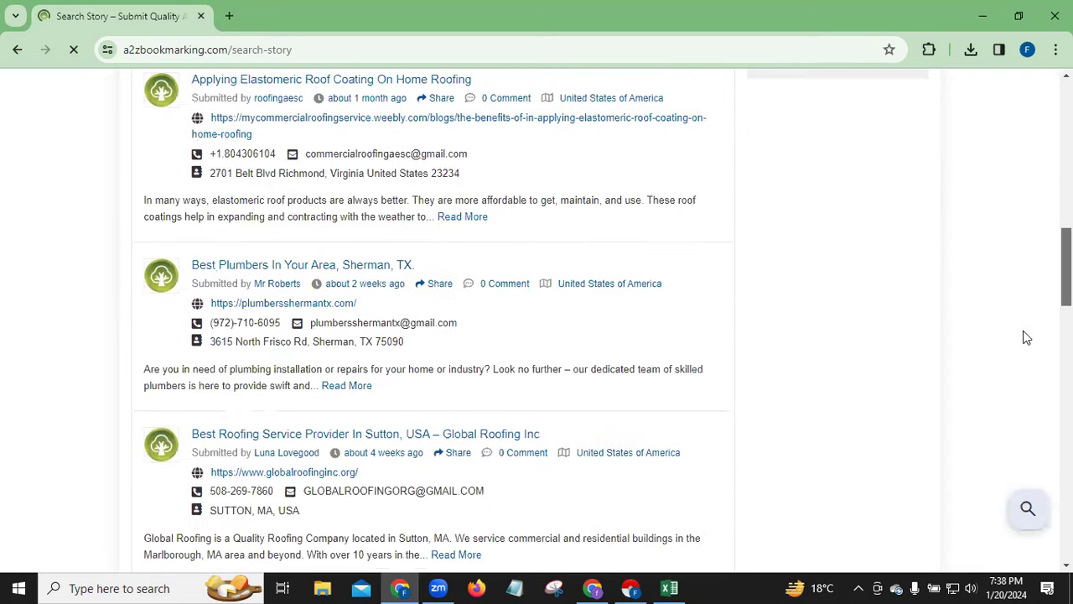
pyautogui.scroll(-3, 1023, 340)
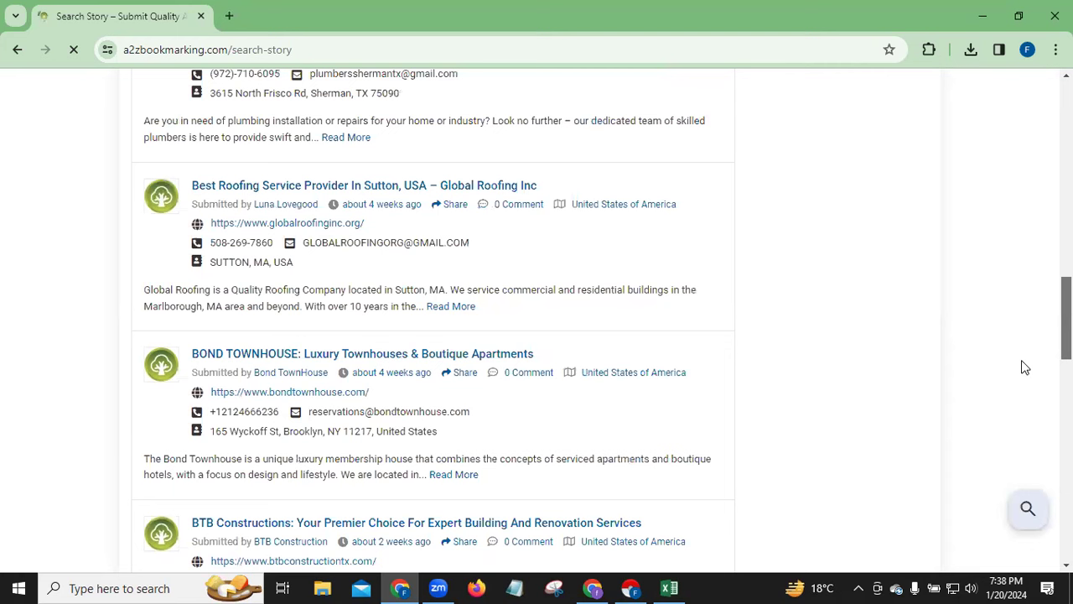
pyautogui.scroll(-4, 1018, 434)
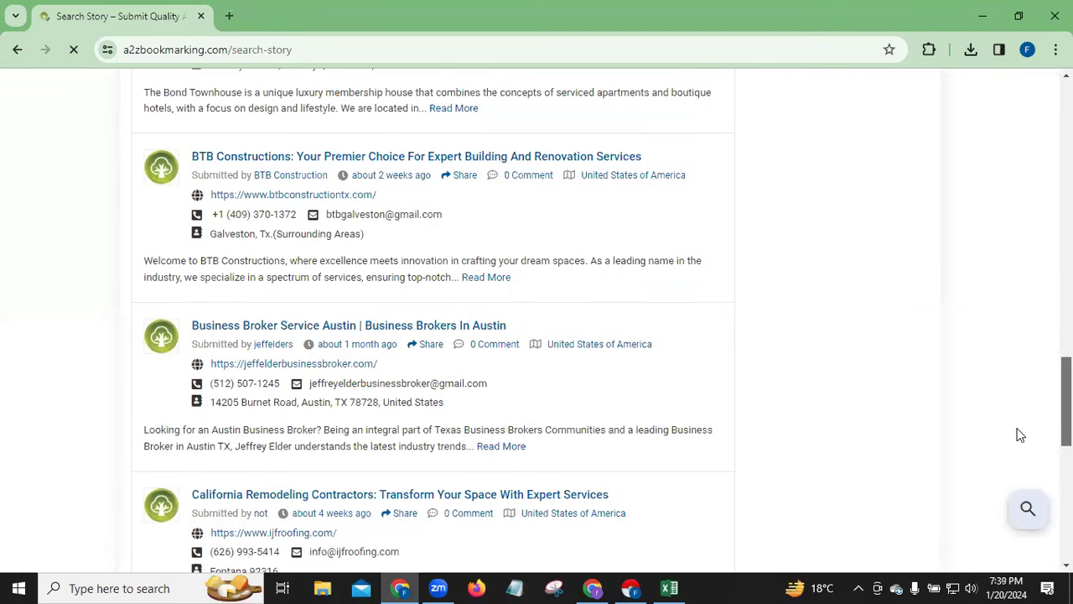
pyautogui.scroll(-1, 1017, 444)
pyautogui.scroll(-1, 1017, 450)
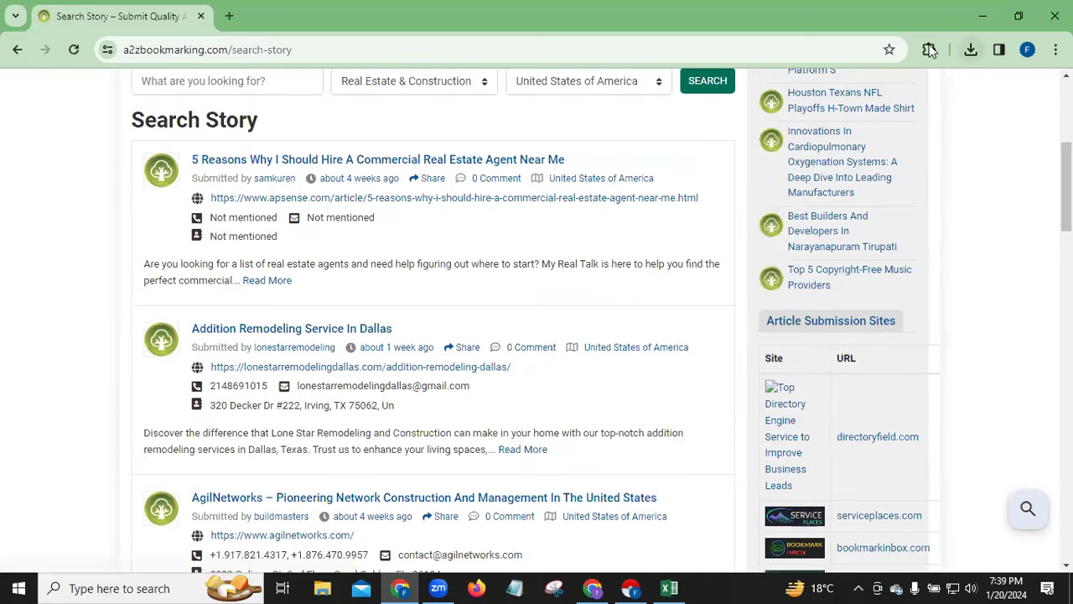
# Launch Instant Data Scraper on the real estate results, switch the detected table to the story listings and start crawling
pyautogui.click(929, 49)
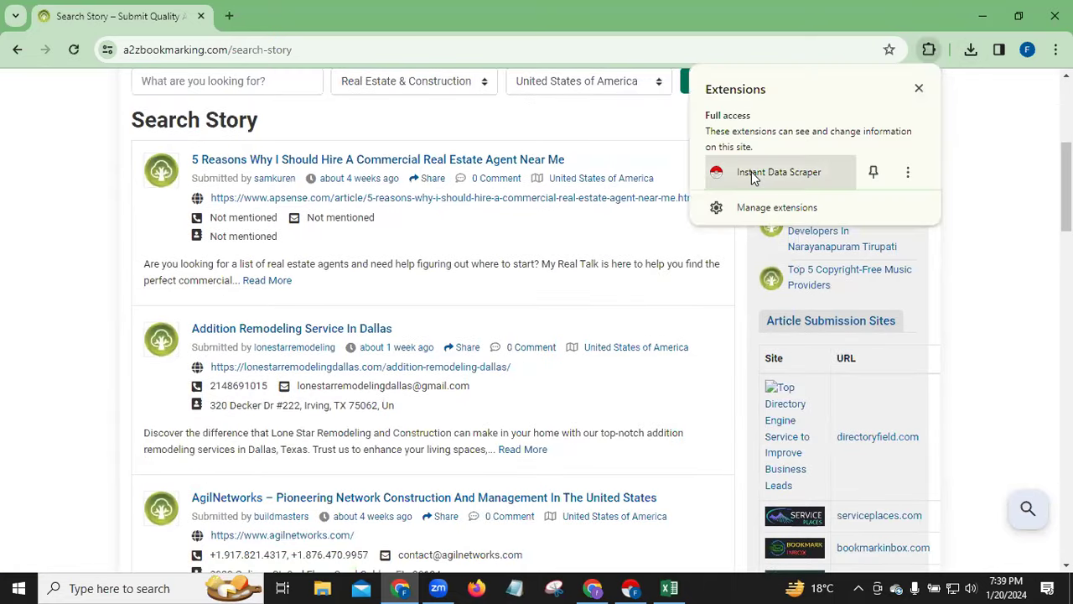
pyautogui.click(752, 171)
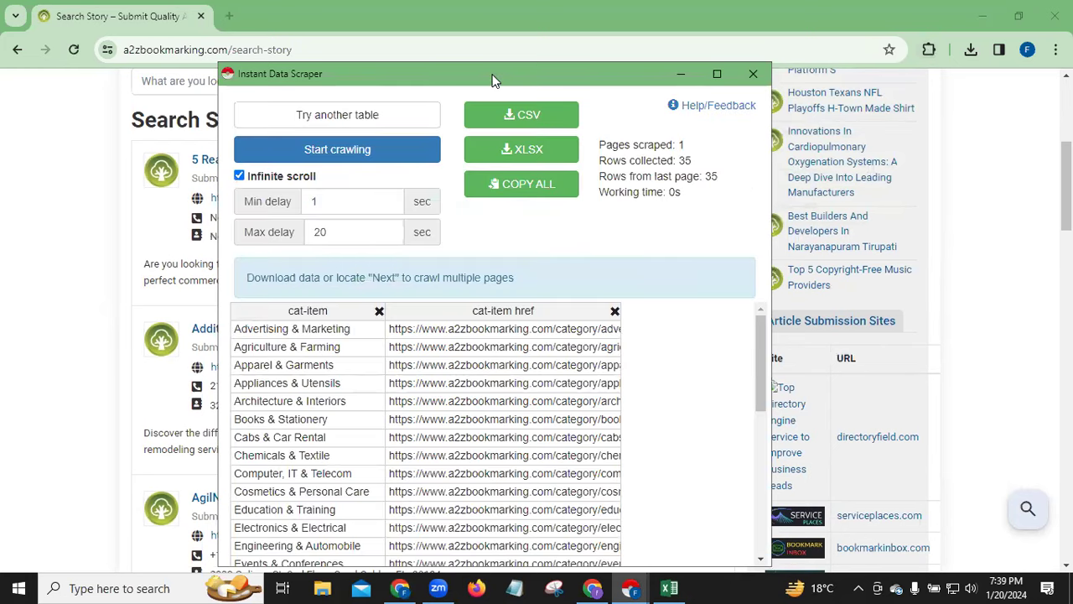
pyautogui.moveTo(352, 74); pyautogui.dragTo(501, 77)
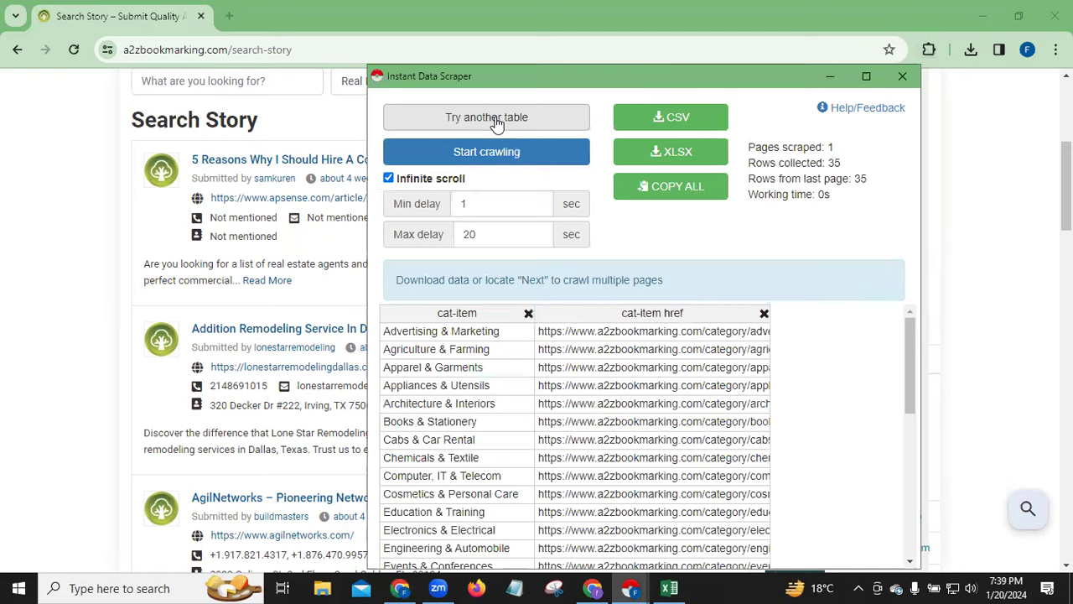
pyautogui.click(497, 122)
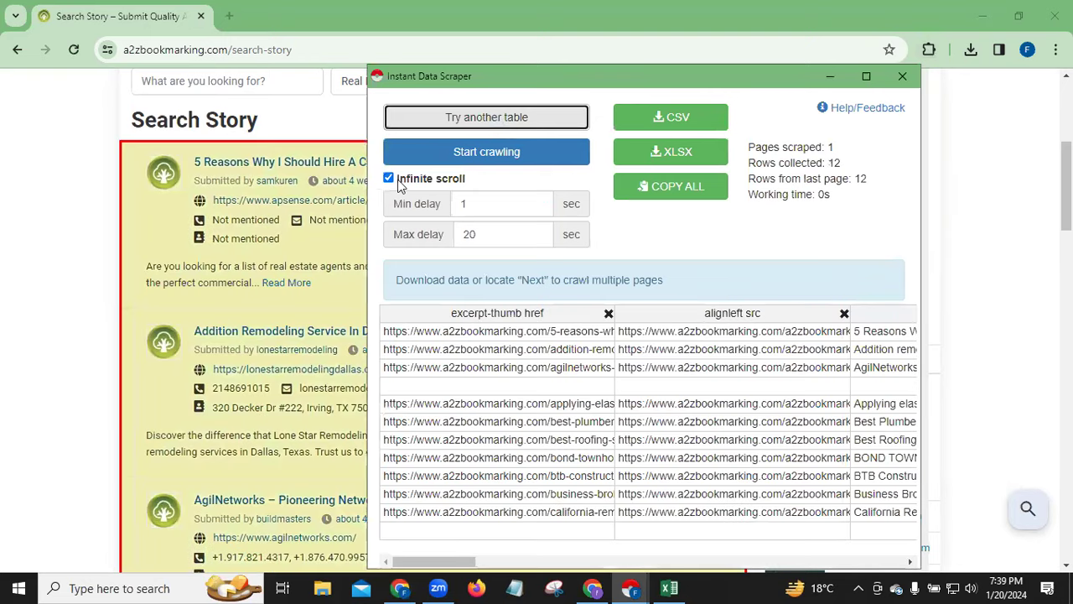
pyautogui.click(486, 155)
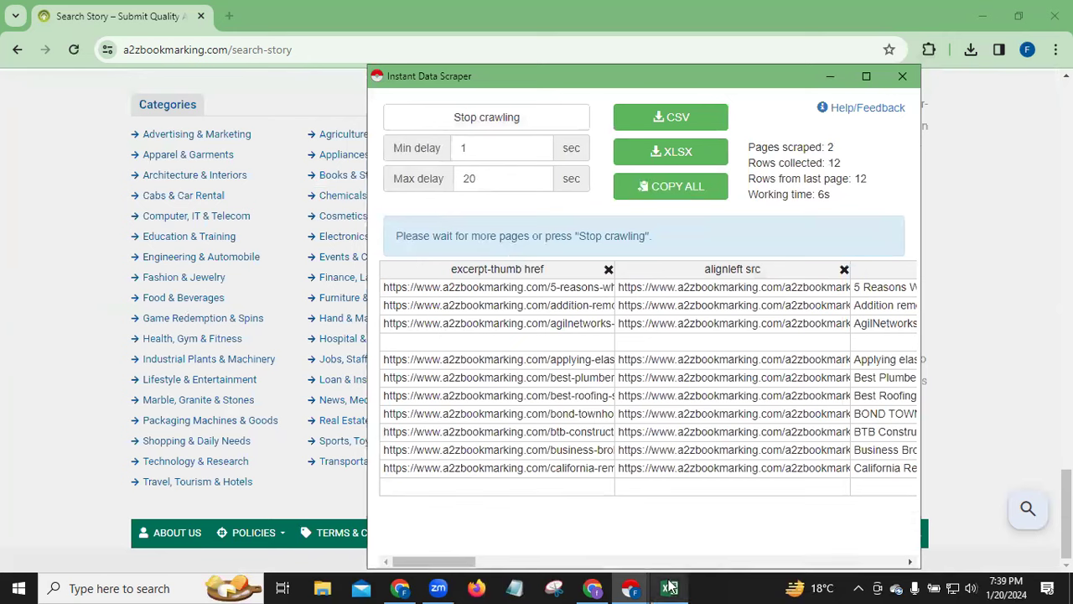
pyautogui.moveTo(669, 587)
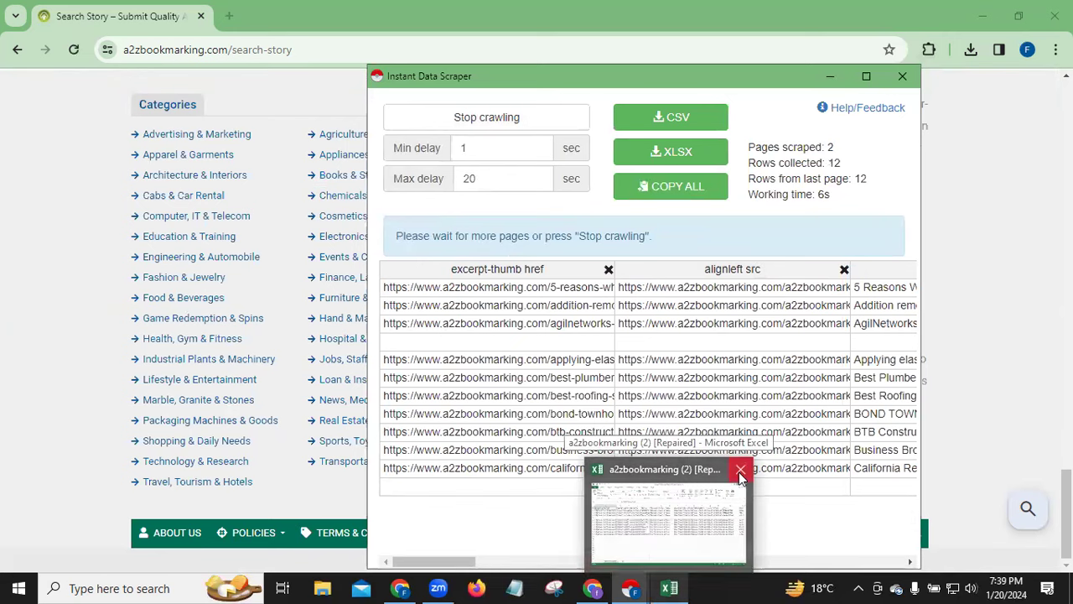
pyautogui.click(741, 471)
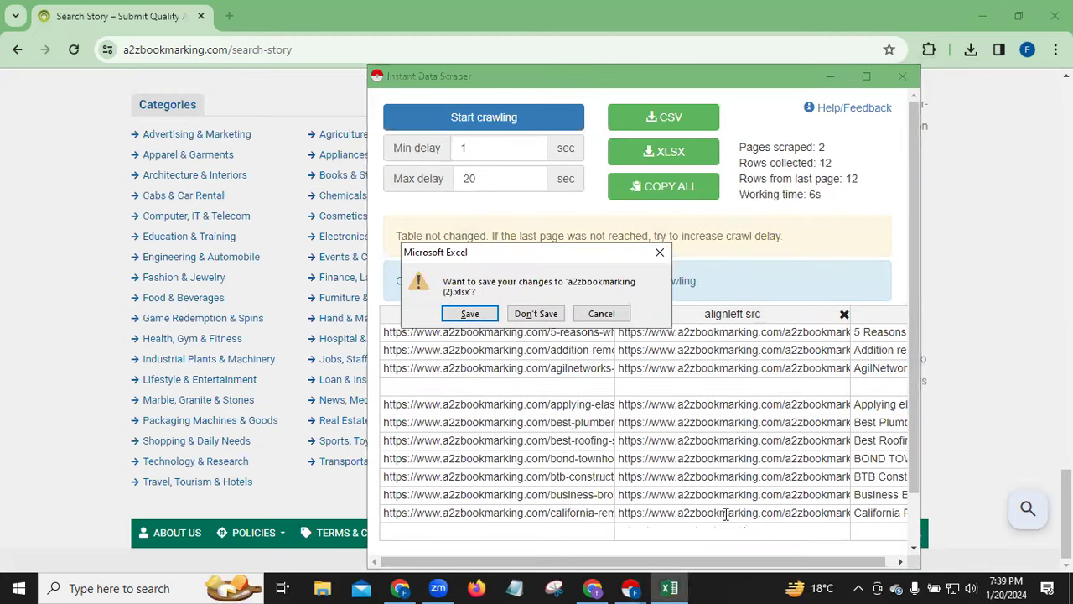
pyautogui.click(607, 315)
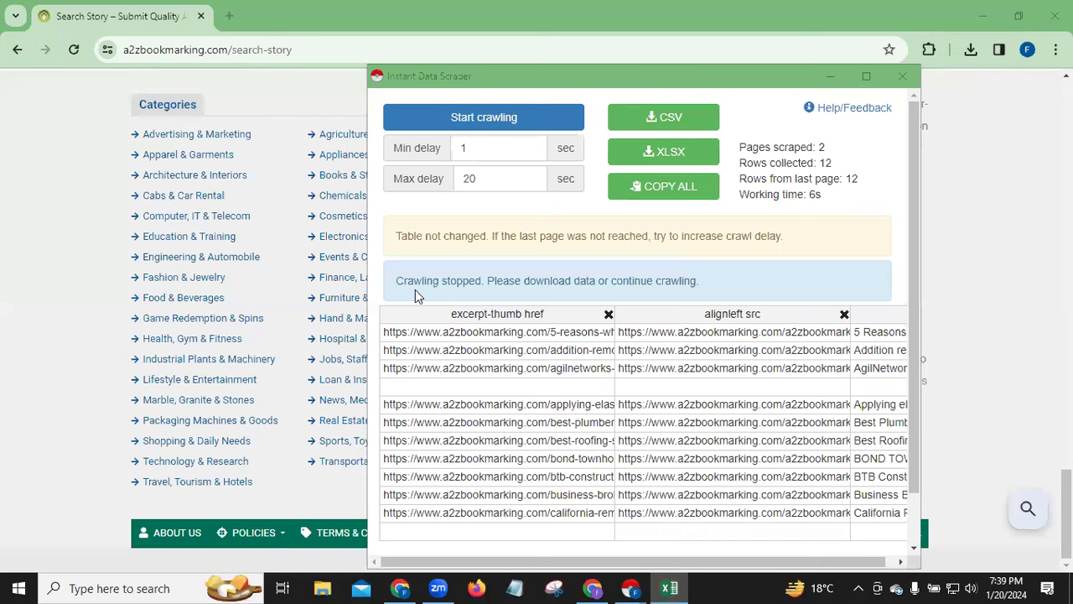
# Export the scraped real estate rows as an XLSX file, open it in Excel with content recovery and enable editing
pyautogui.click(671, 153)
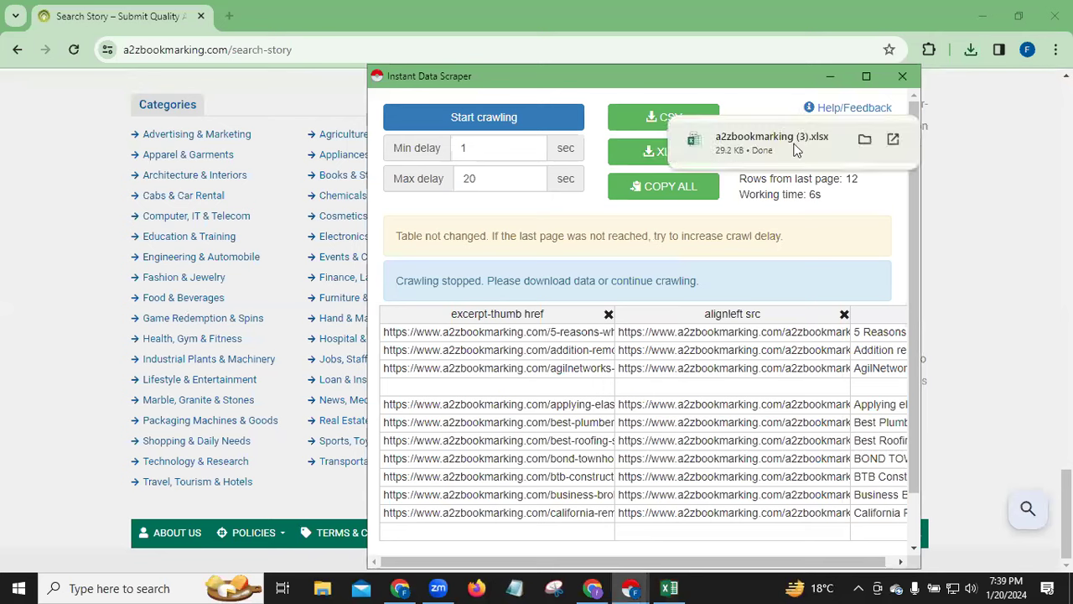
pyautogui.click(791, 141)
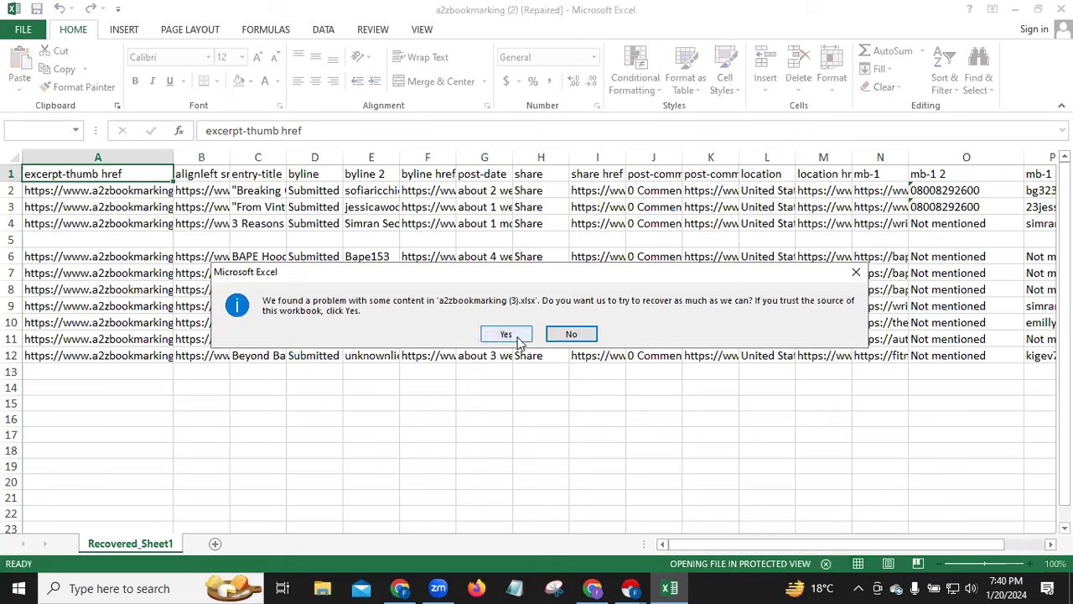
pyautogui.click(506, 335)
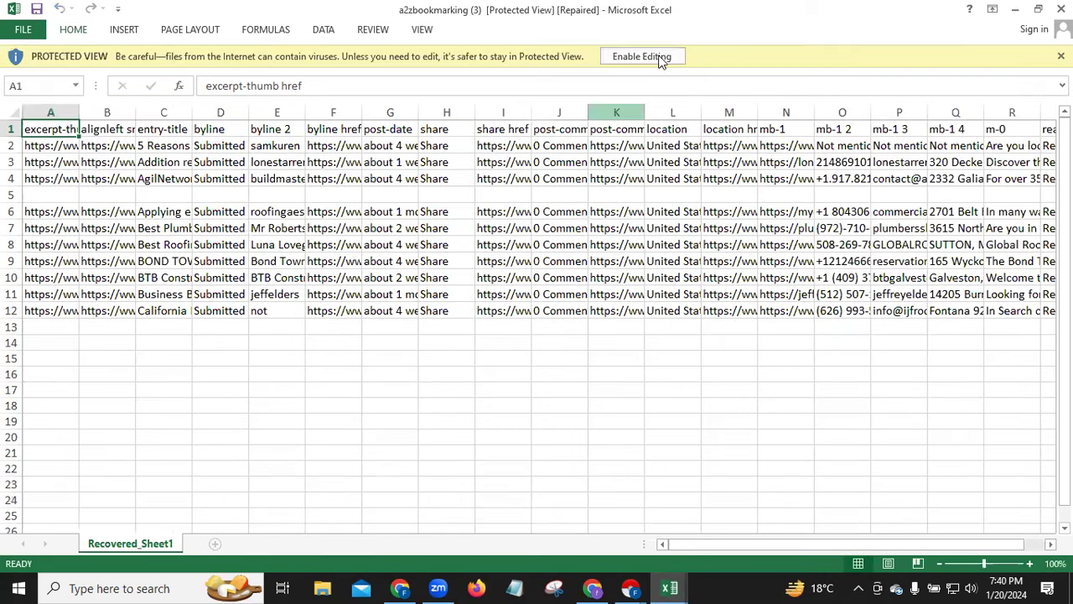
pyautogui.click(659, 56)
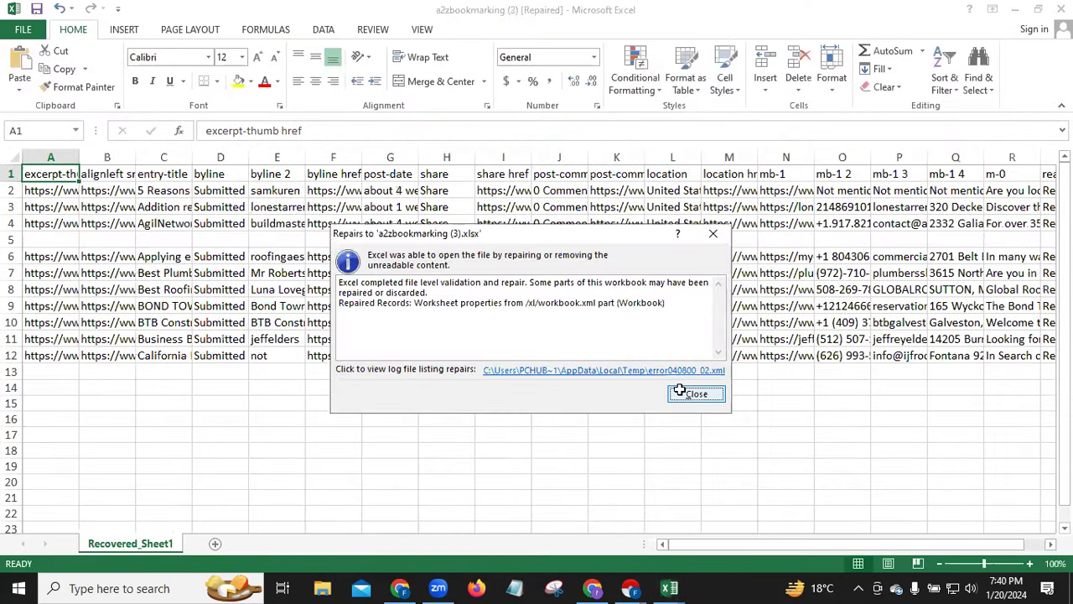
pyautogui.click(683, 395)
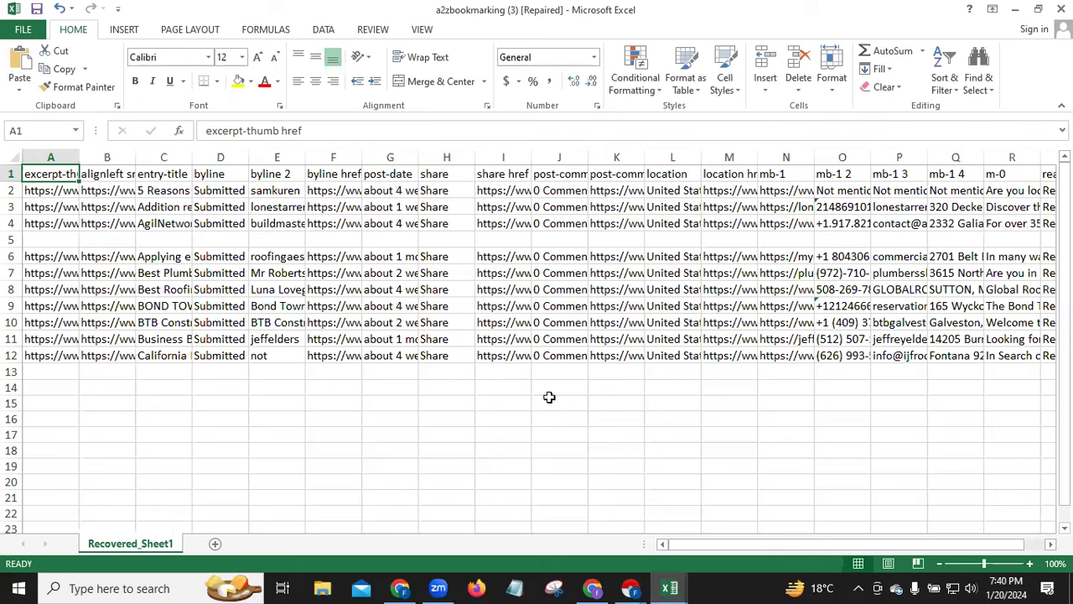
pyautogui.click(665, 587)
# Widen the excerpt-thumb href column to read its links and delete the entire column
pyautogui.moveTo(78, 152); pyautogui.dragTo(130, 153)
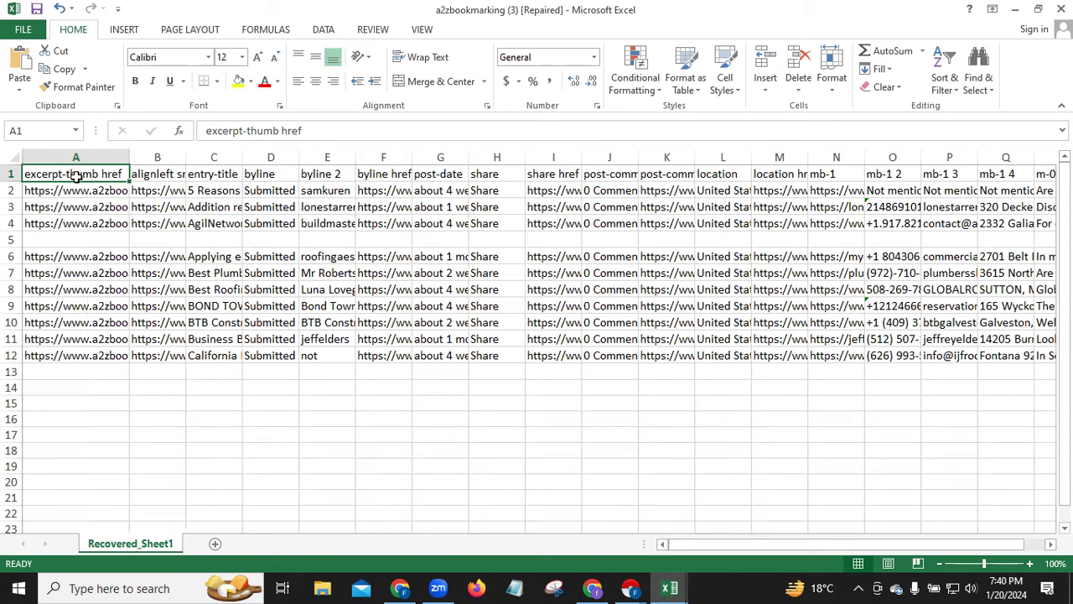
pyautogui.keyDown('shift'); pyautogui.click(67, 359); pyautogui.keyUp('shift')
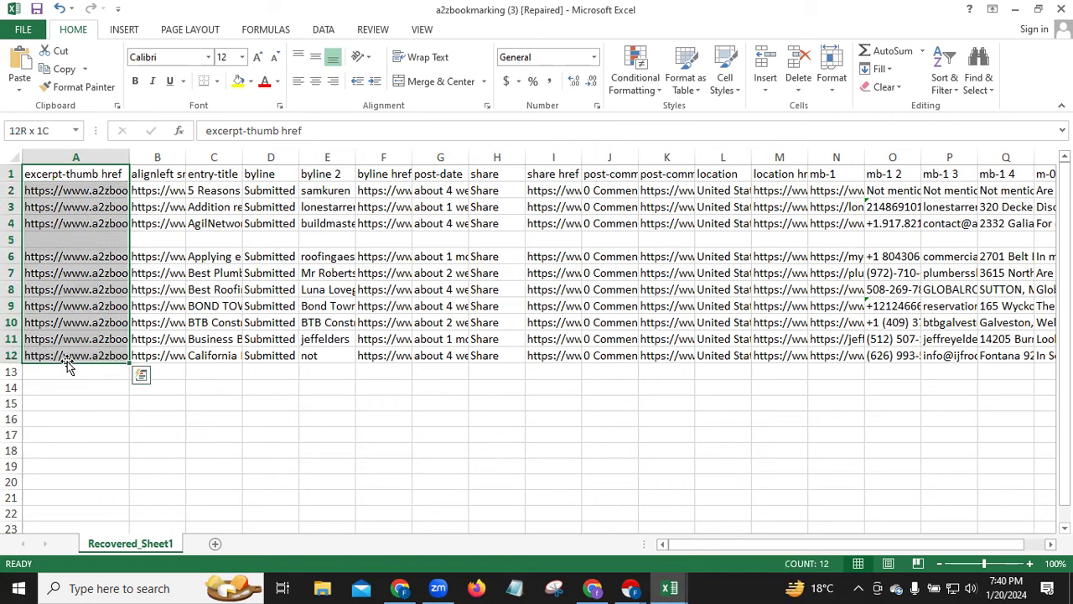
pyautogui.rightClick(91, 306)
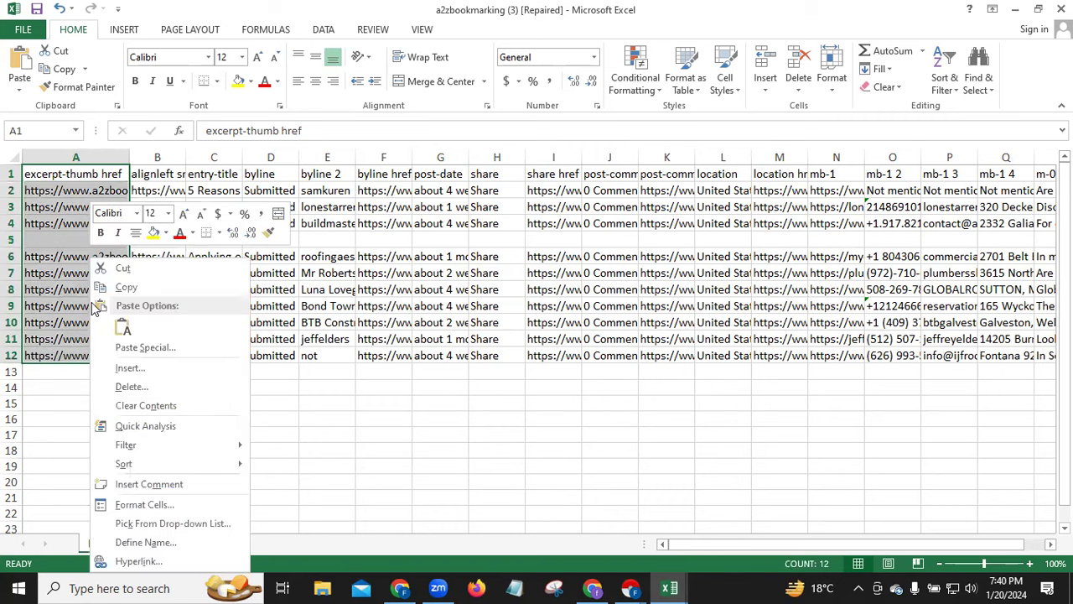
pyautogui.click(122, 388)
pyautogui.click(70, 401)
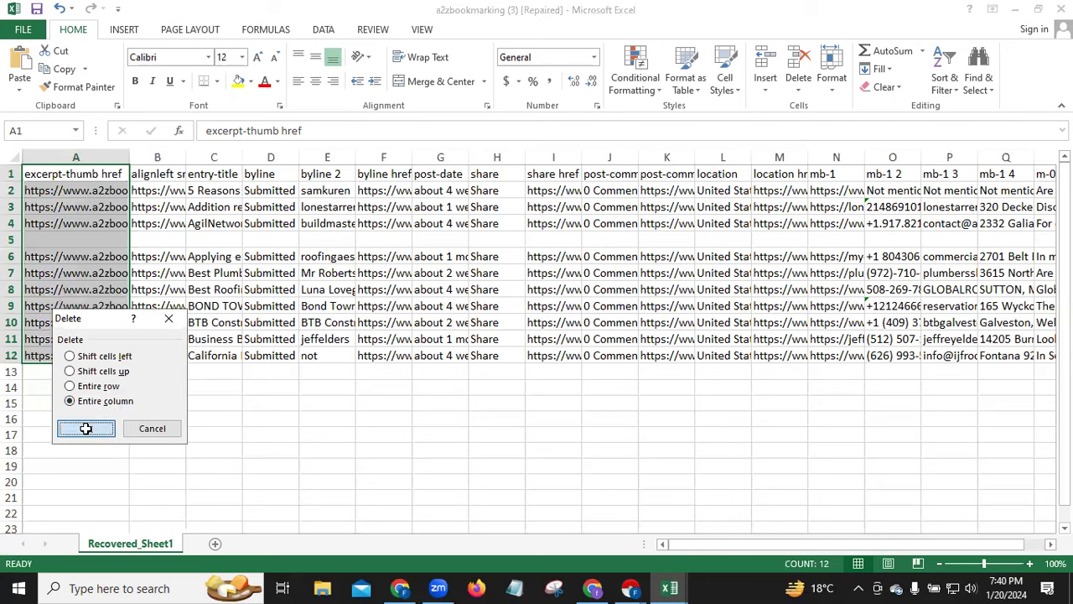
pyautogui.click(85, 428)
# Widen the alignleft src column, select its cells and delete the entire column
pyautogui.moveTo(75, 157); pyautogui.dragTo(195, 147)
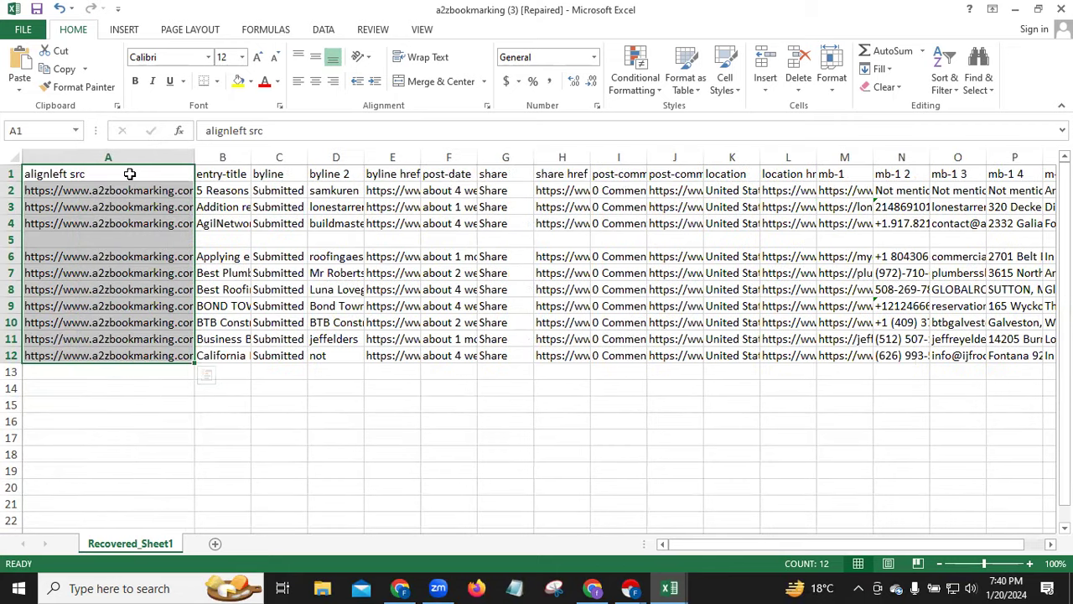
pyautogui.click(130, 174)
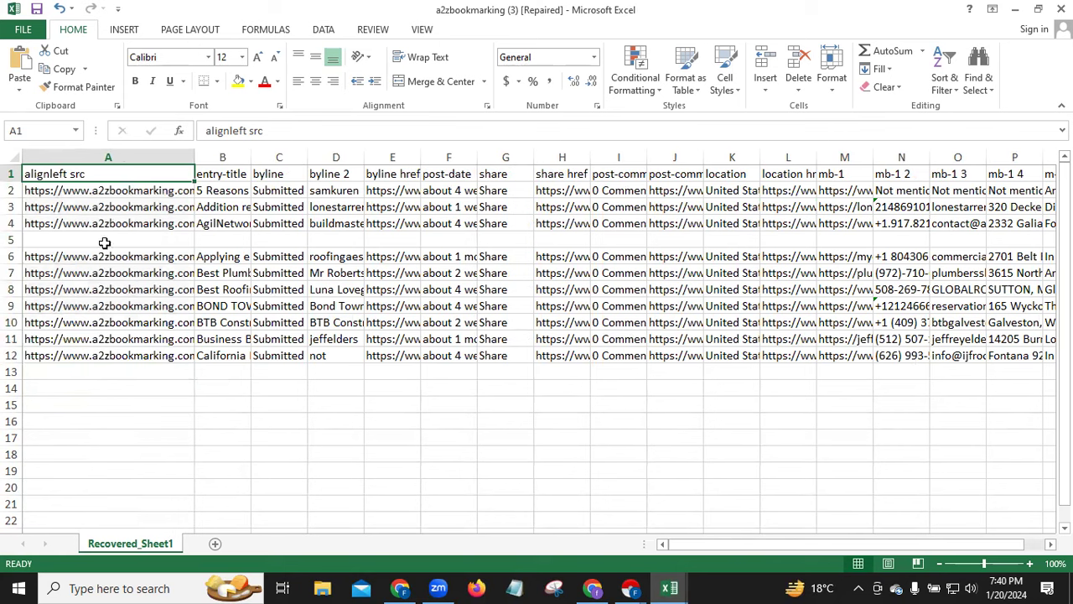
pyautogui.keyDown('shift'); pyautogui.click(84, 364); pyautogui.keyUp('shift')
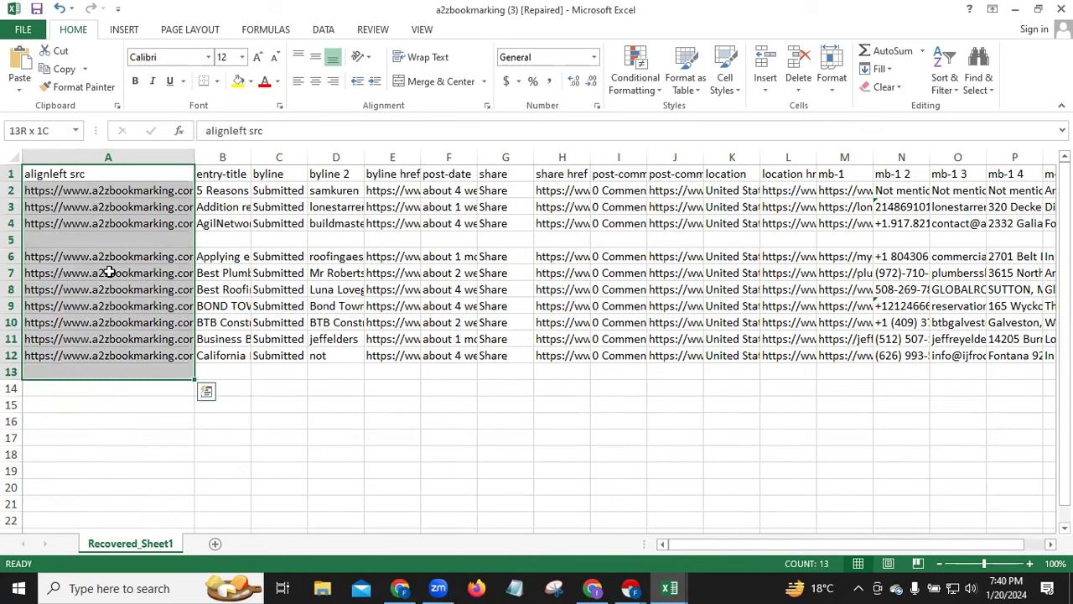
pyautogui.rightClick(109, 273)
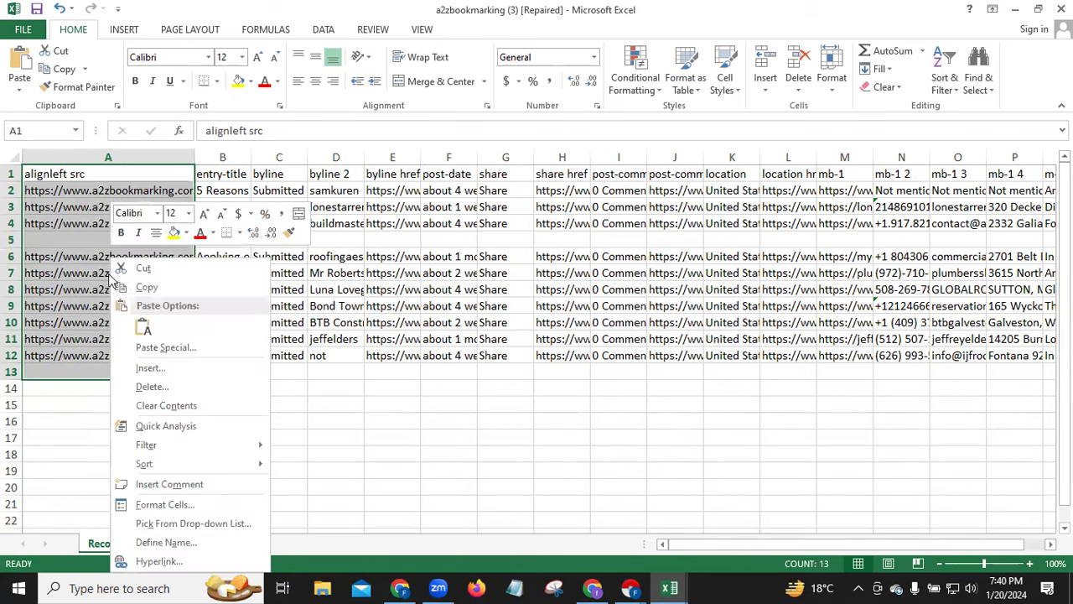
pyautogui.click(141, 391)
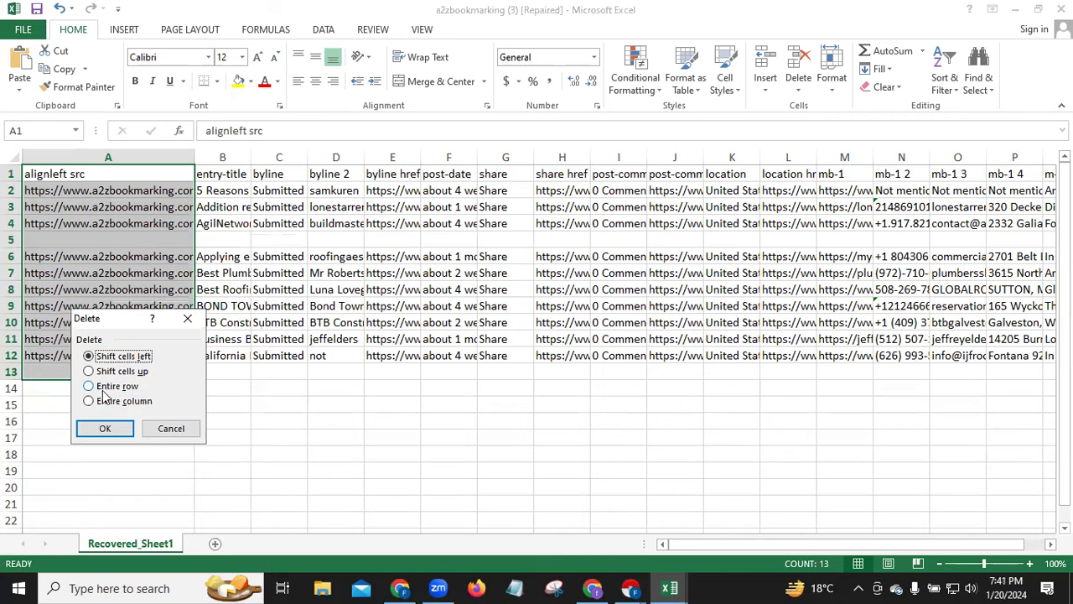
pyautogui.click(89, 401)
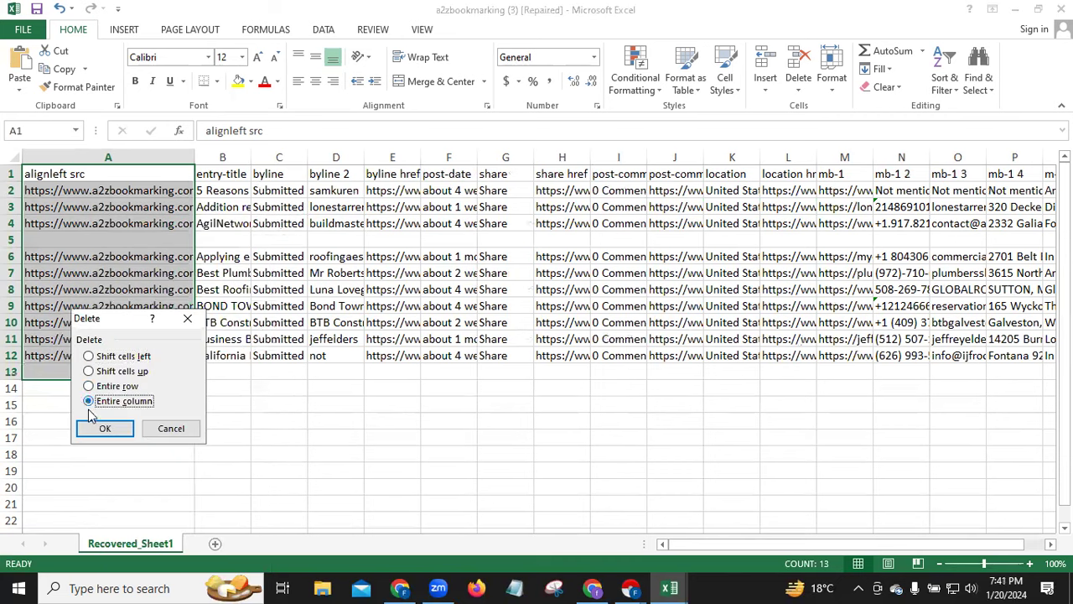
pyautogui.click(94, 429)
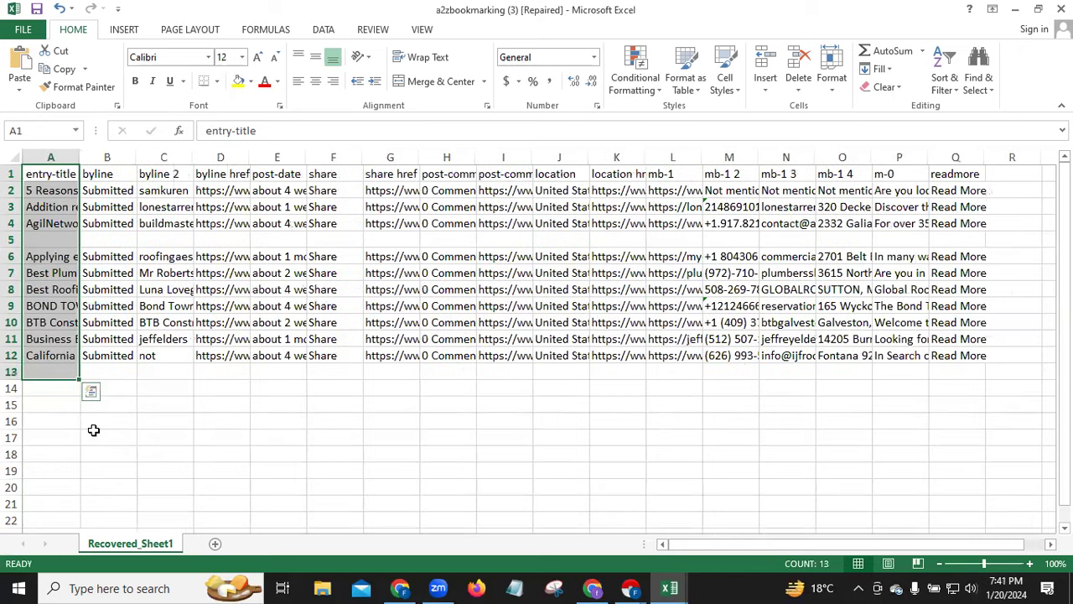
# Widen the entry-title column so the story titles are readable, and switch to the Fiverr seller dashboard in Chrome
pyautogui.moveTo(104, 153); pyautogui.dragTo(371, 160)
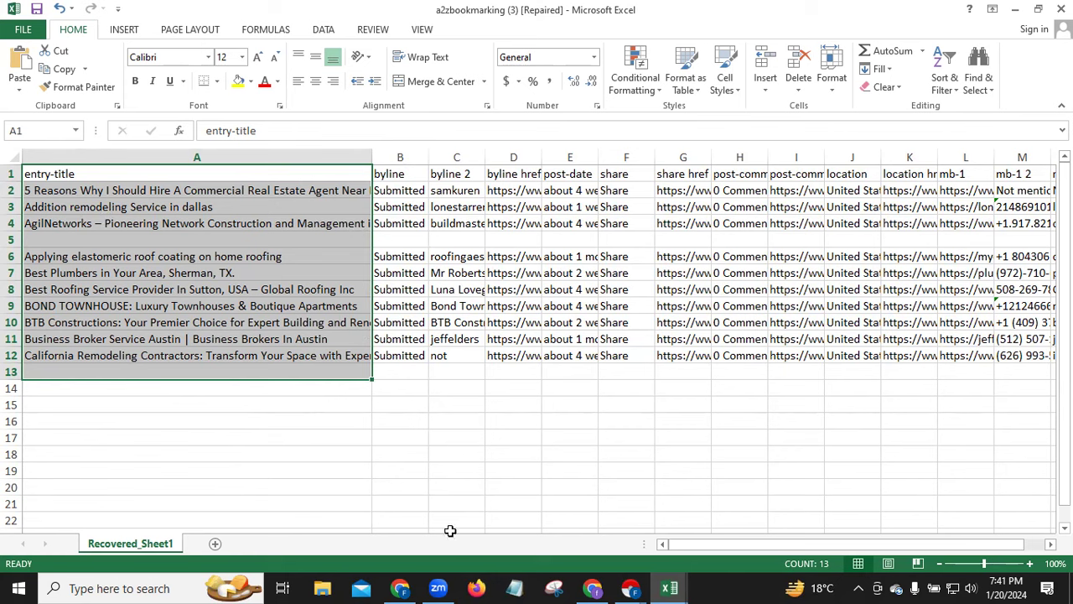
pyautogui.click(592, 587)
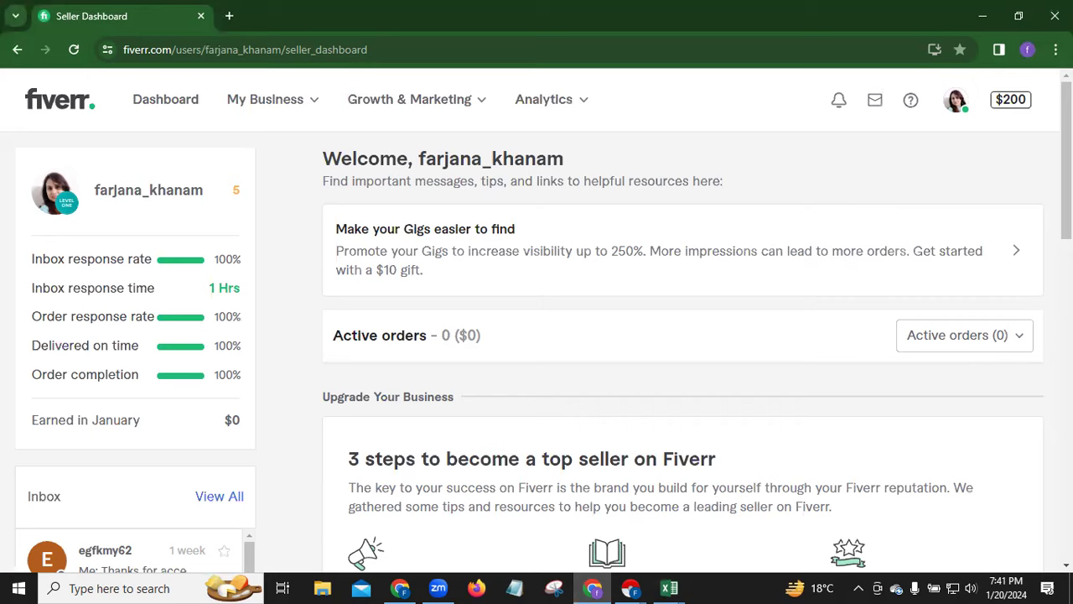
# Switch to Excel and close the a2zbookmarking (2) workbook without saving its changes
pyautogui.hotkey('alt', 'Tab')
pyautogui.scroll(-2, 132, 163)
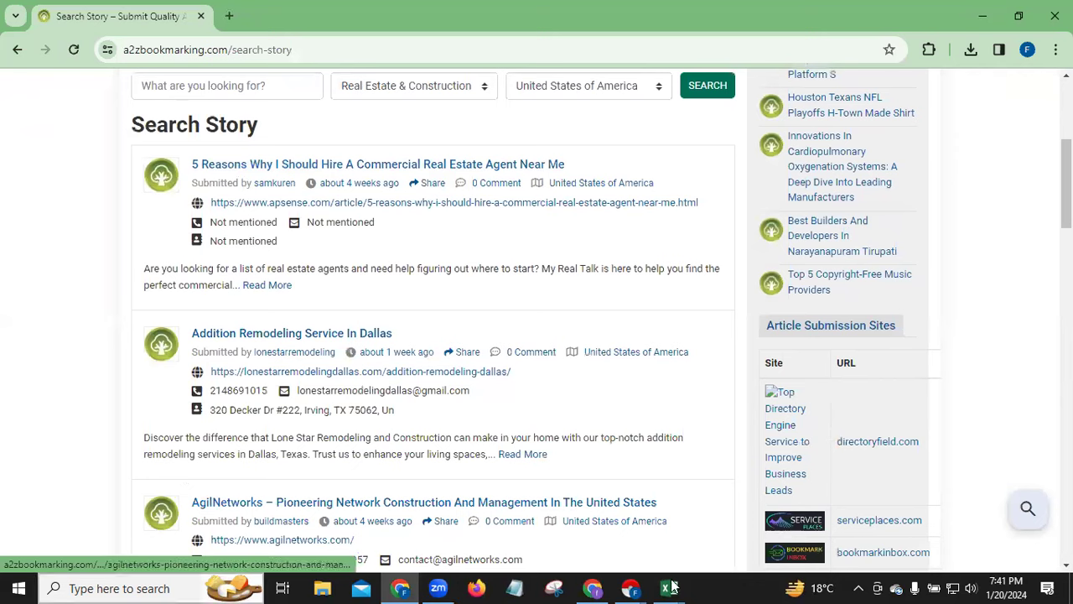
pyautogui.moveTo(671, 586)
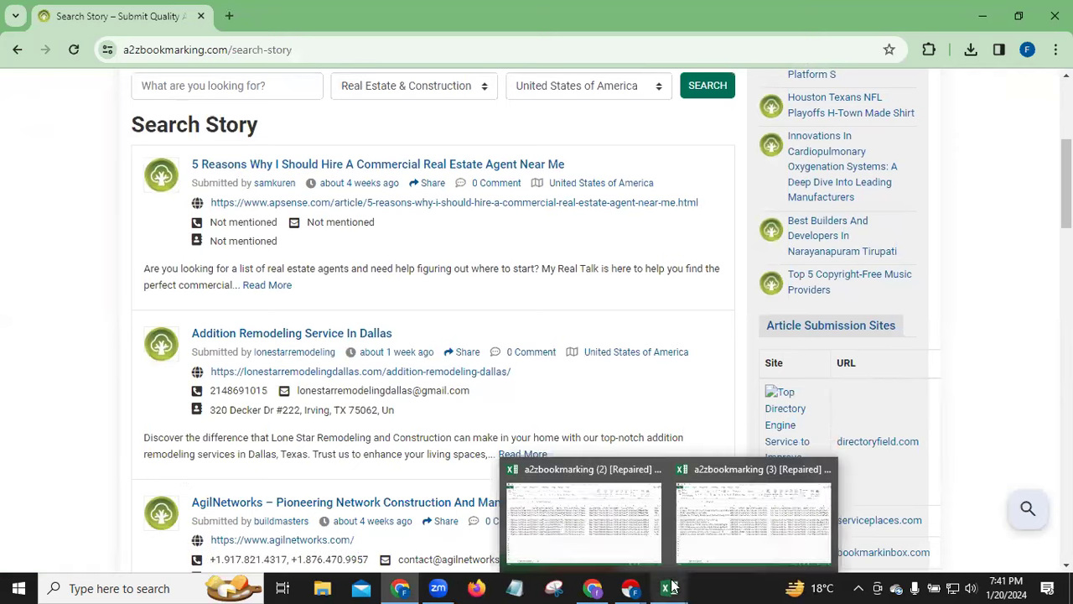
pyautogui.click(643, 534)
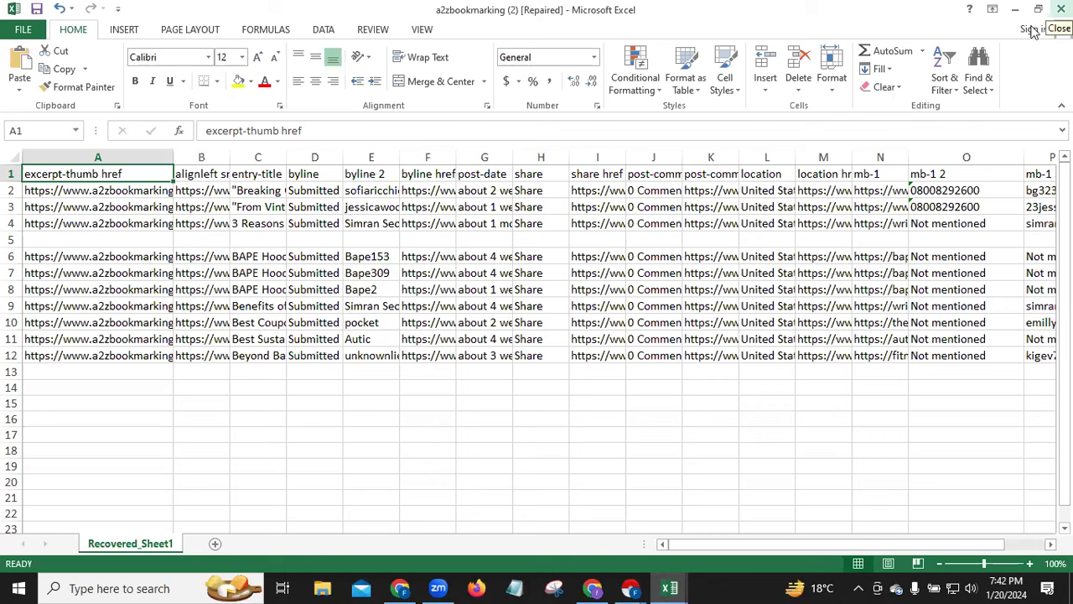
pyautogui.click(1060, 10)
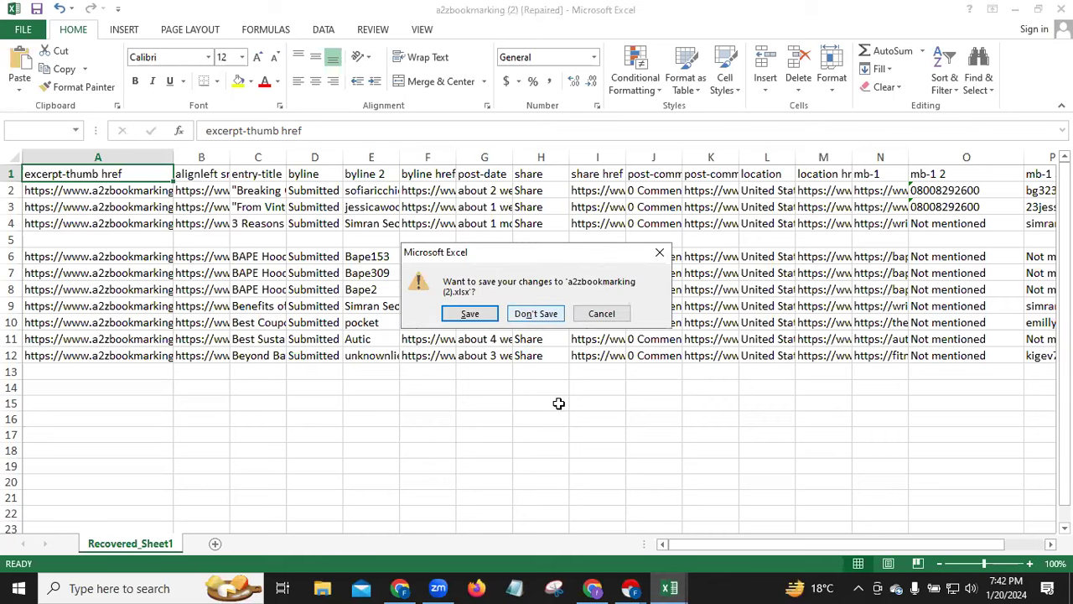
pyautogui.press('n')
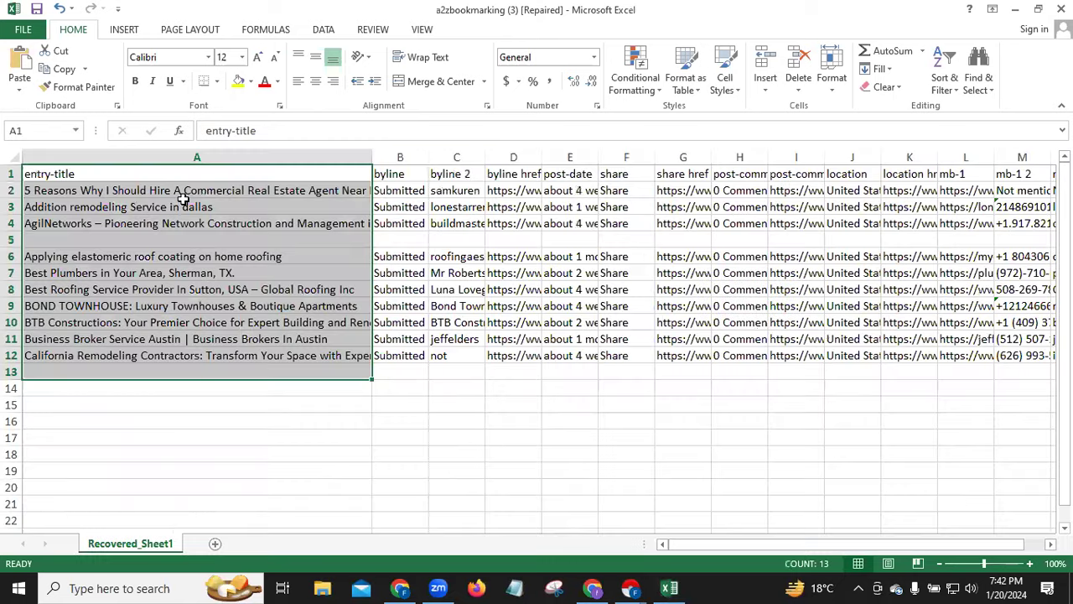
# Replace the entry-title header in cell A1 with "Company Name"
pyautogui.click(83, 174)
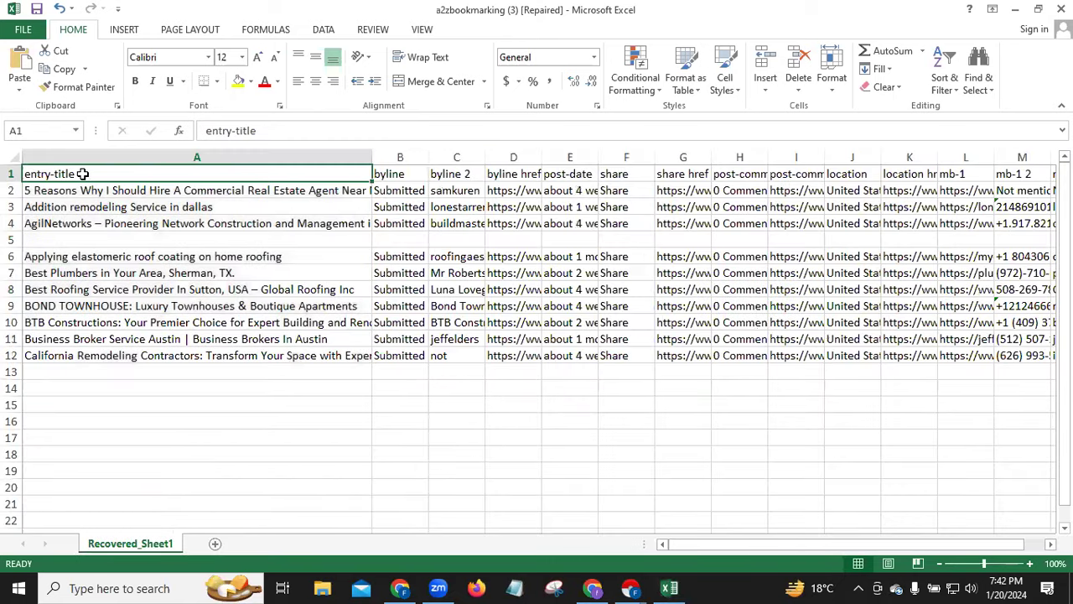
pyautogui.press('BackSpace')
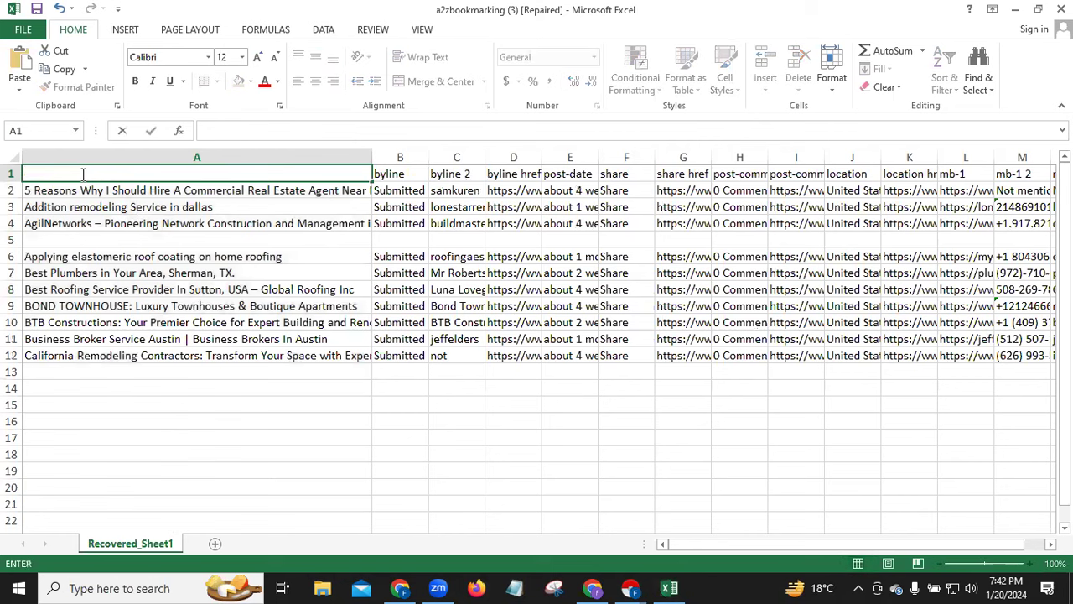
pyautogui.write('California Remodeling Contractors: Transform Your Space with Expert Services')
pyautogui.hotkey('ctrl', 'z')
pyautogui.write('Company Name')
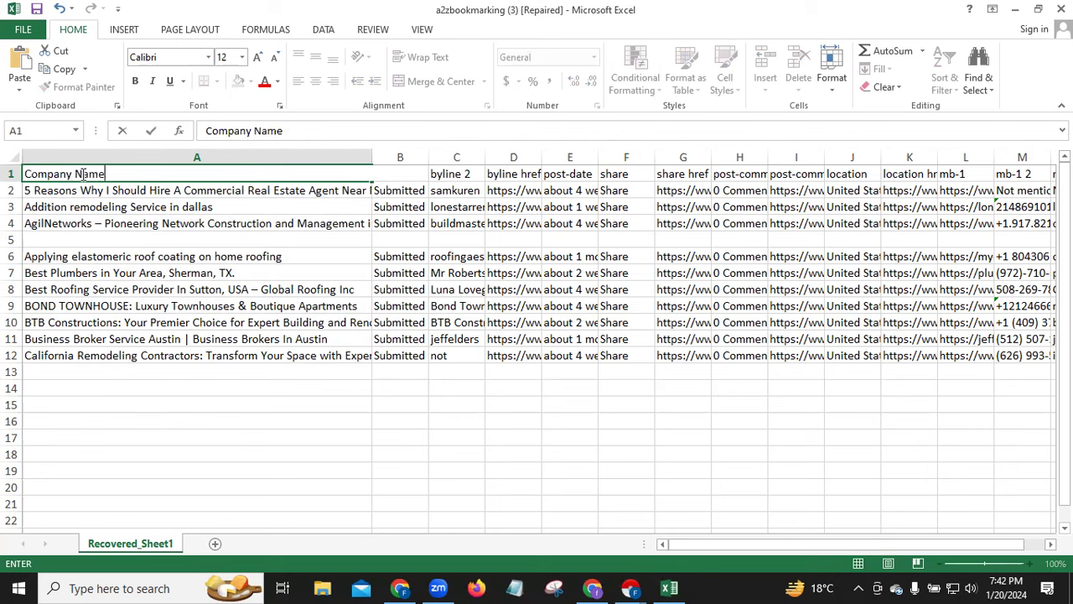
# Delete the entire byline column containing the "Submitted" entries
pyautogui.click(399, 151)
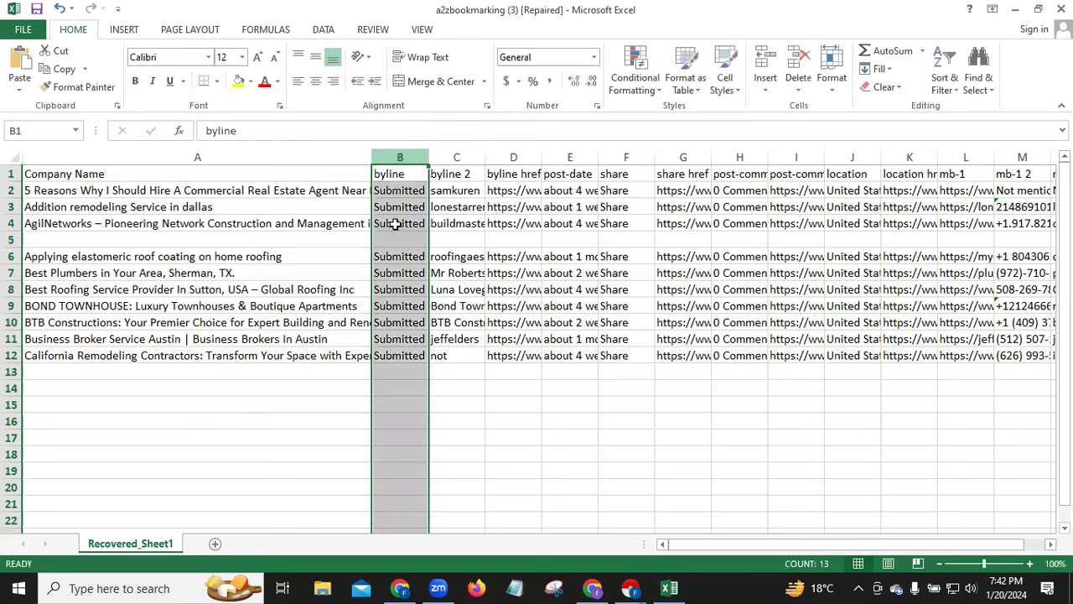
pyautogui.keyDown('shift'); pyautogui.click(406, 356); pyautogui.keyUp('shift')
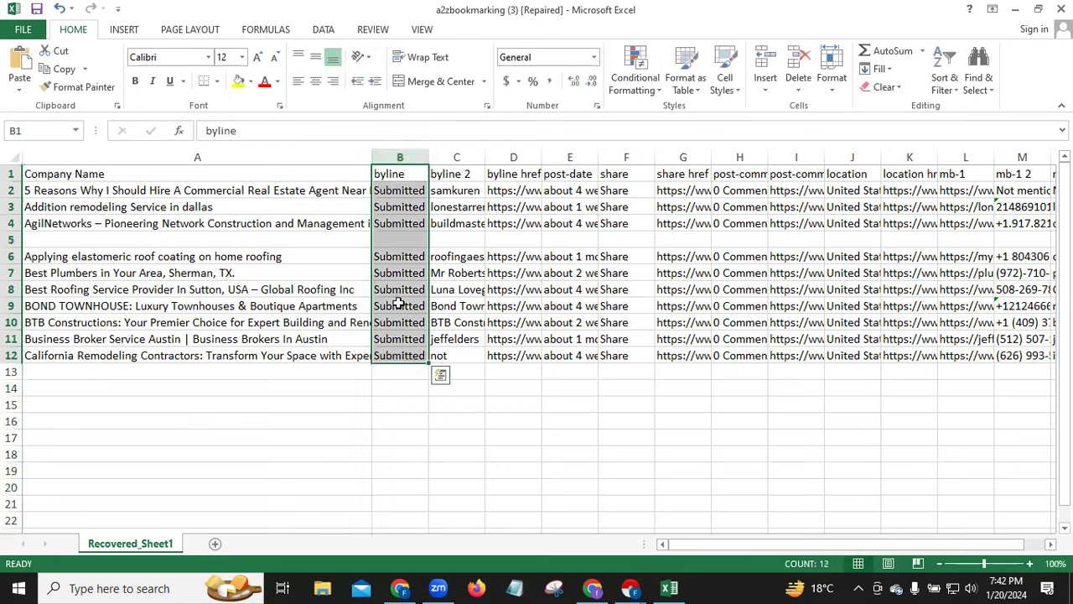
pyautogui.rightClick(401, 303)
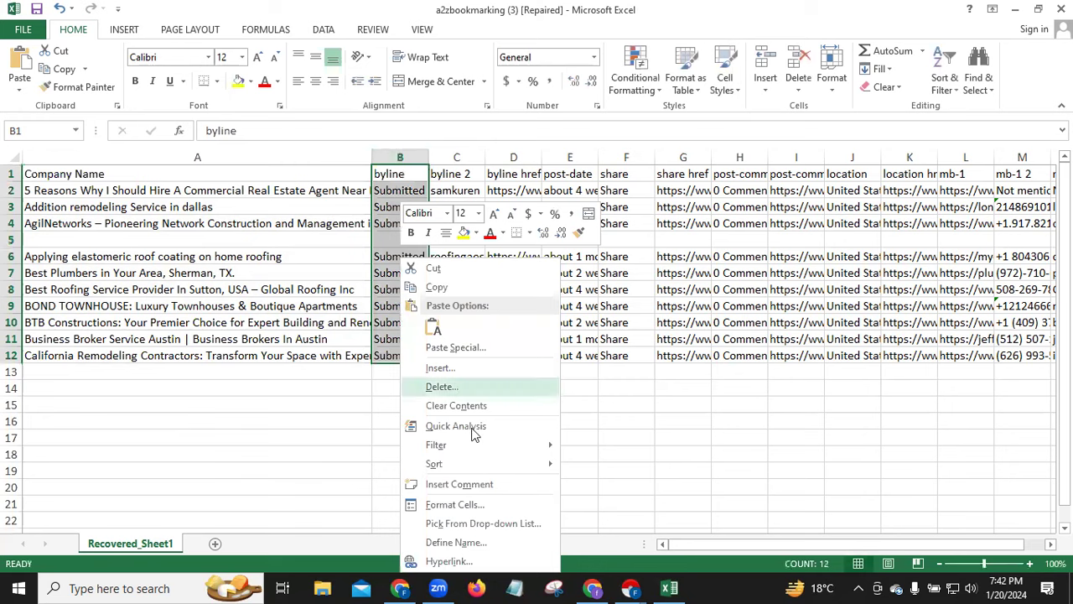
pyautogui.click(435, 387)
pyautogui.click(385, 400)
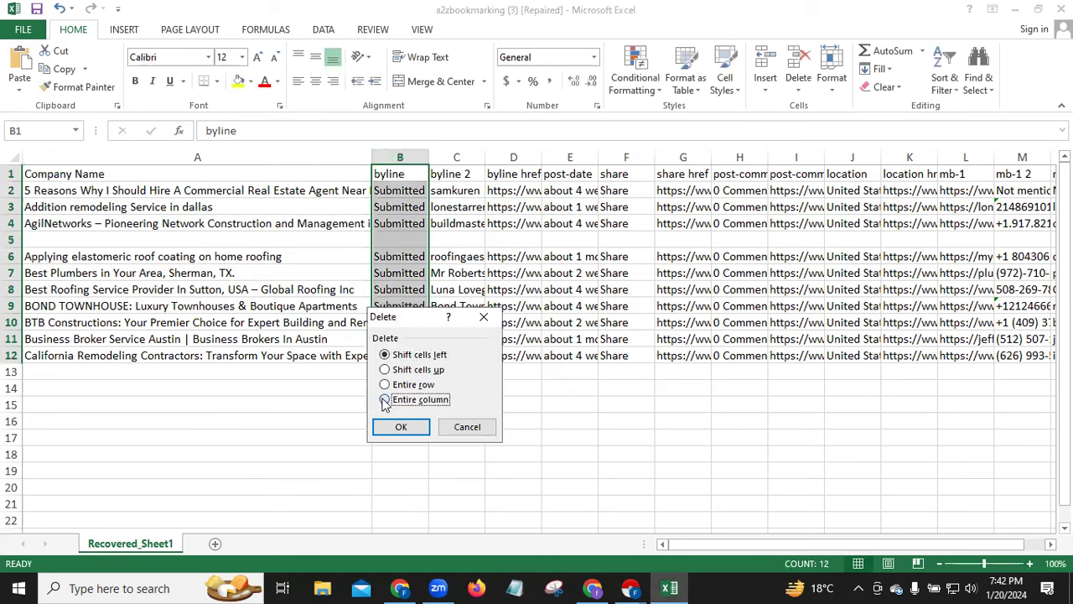
pyautogui.click(400, 427)
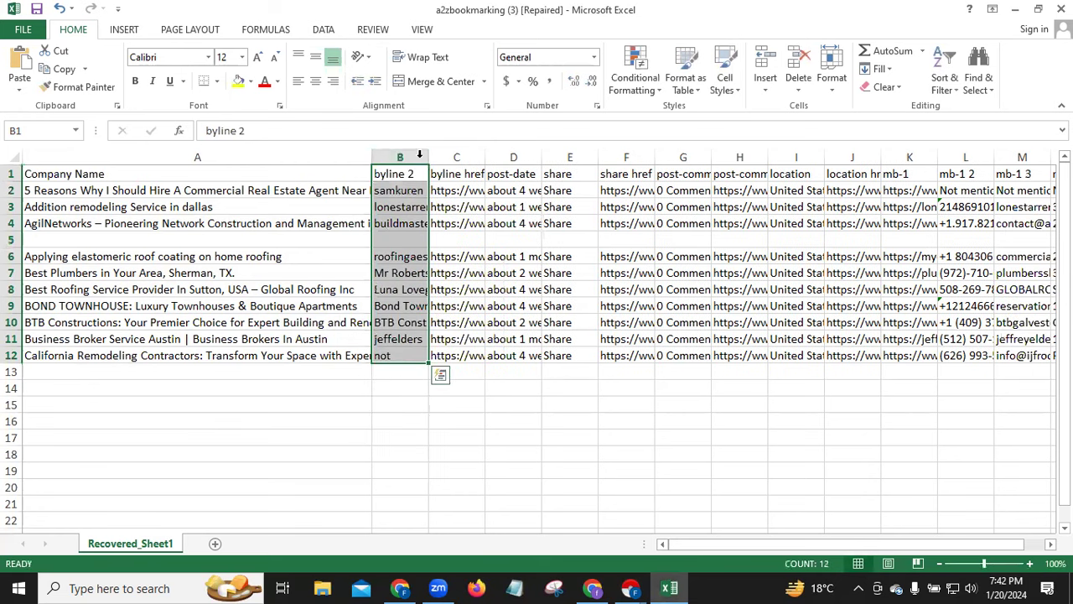
# Check the byline 2 entries at full width against the a2zbookmarking web listings and delete that entire column
pyautogui.moveTo(428, 154); pyautogui.dragTo(520, 136)
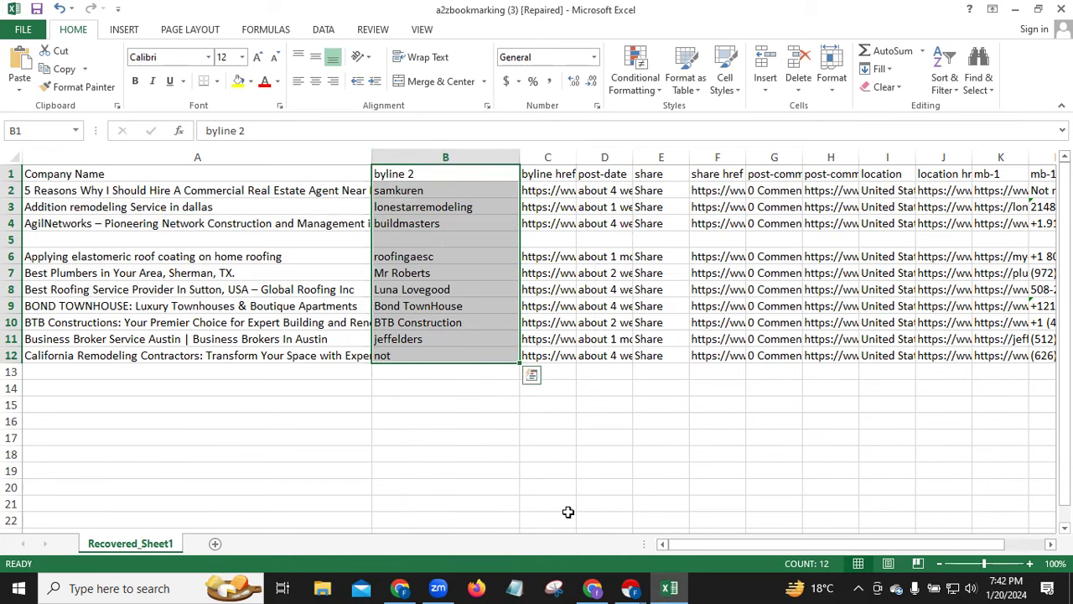
pyautogui.click(399, 587)
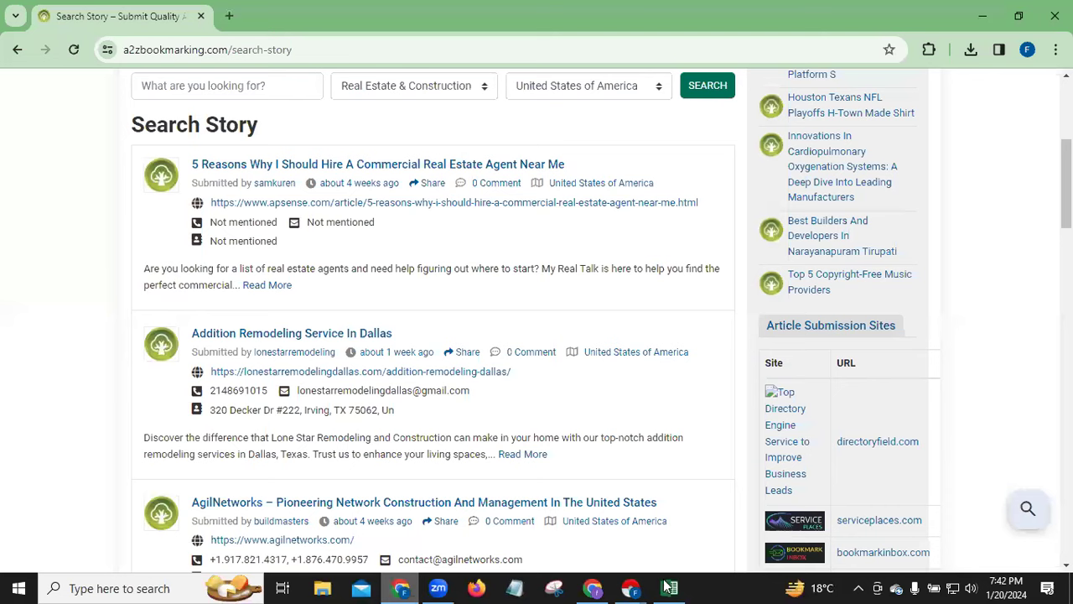
pyautogui.hotkey('alt', 'Tab')
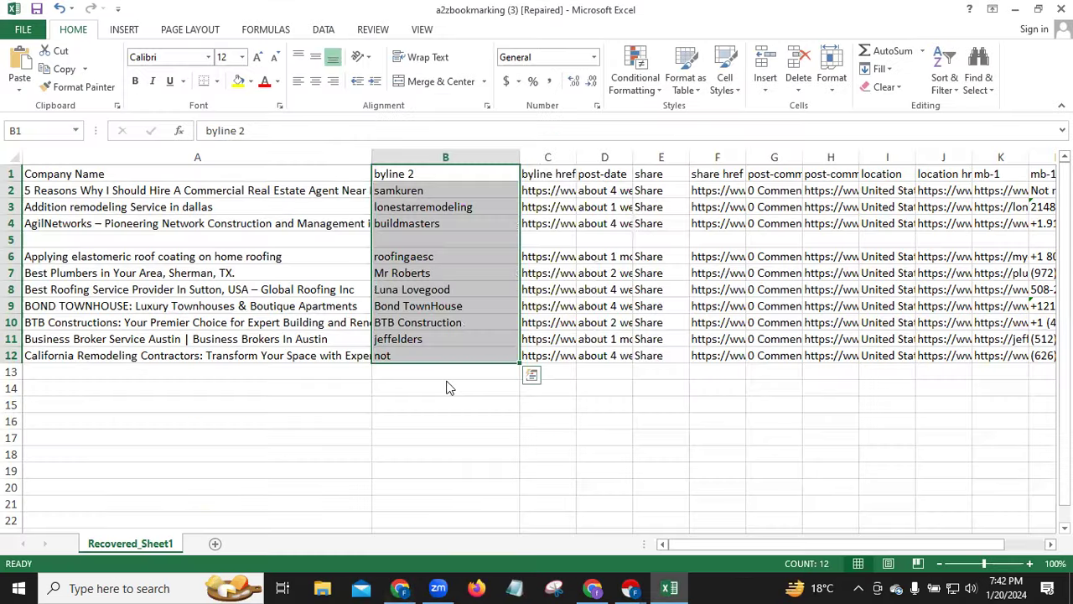
pyautogui.rightClick(446, 387)
pyautogui.click(449, 386)
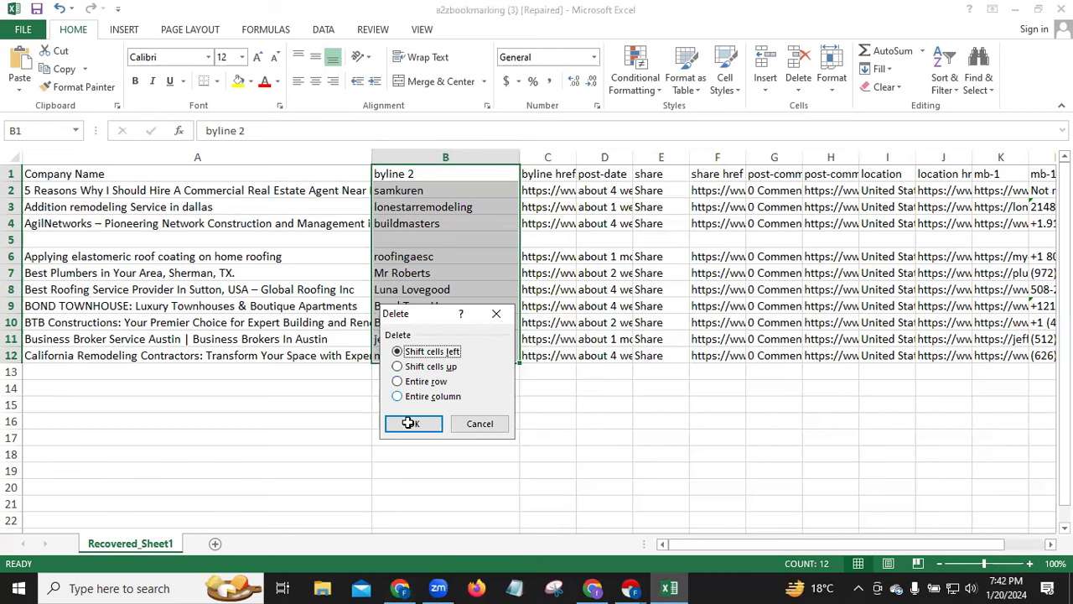
pyautogui.click(412, 424)
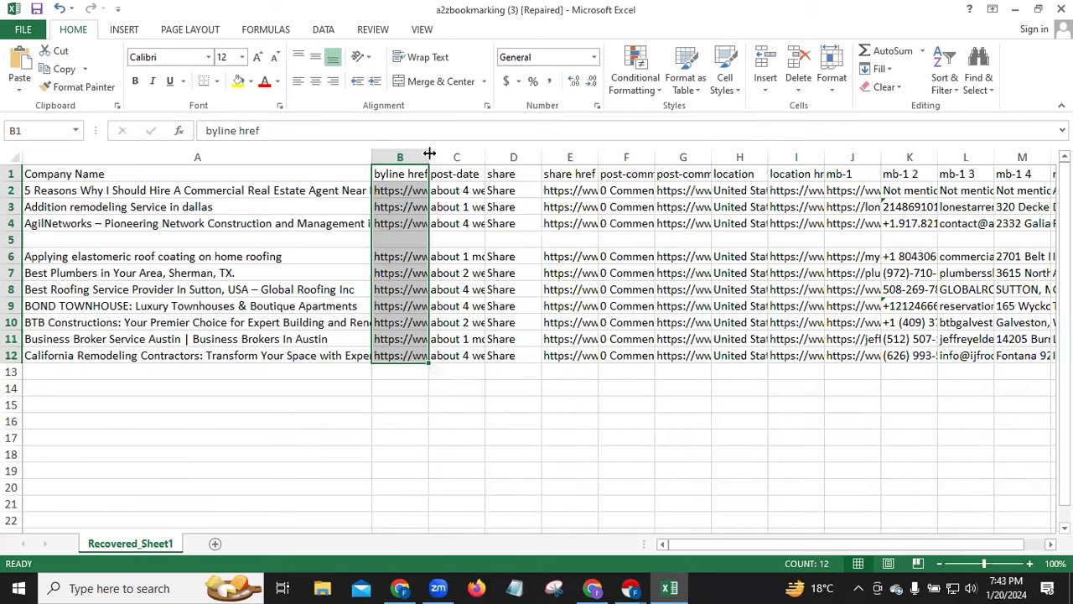
# Widen the byline href column to inspect its links and delete the entire column
pyautogui.moveTo(429, 154); pyautogui.dragTo(536, 150)
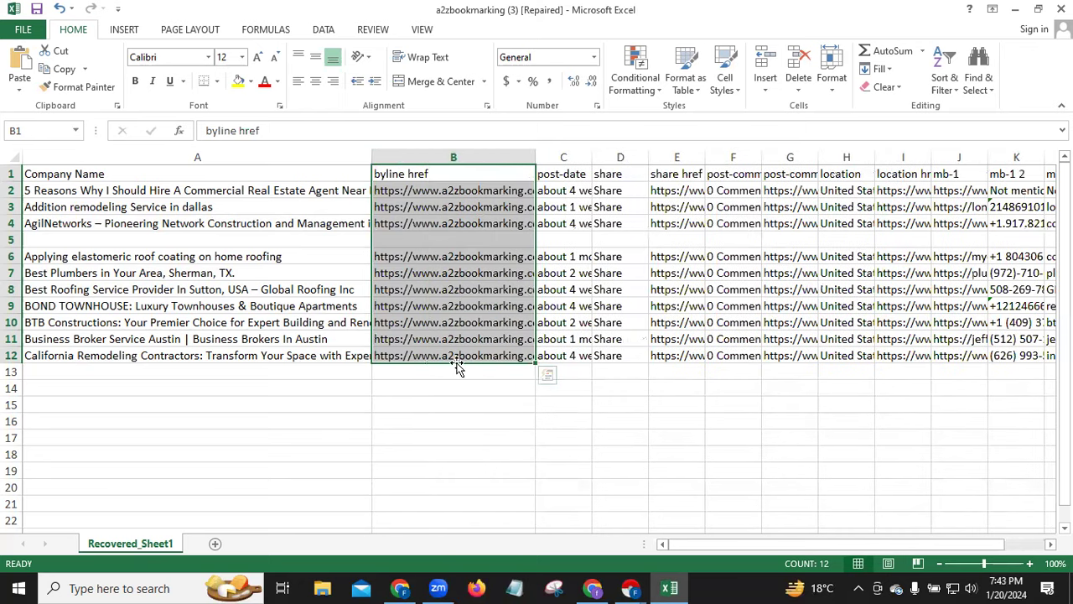
pyautogui.rightClick(442, 266)
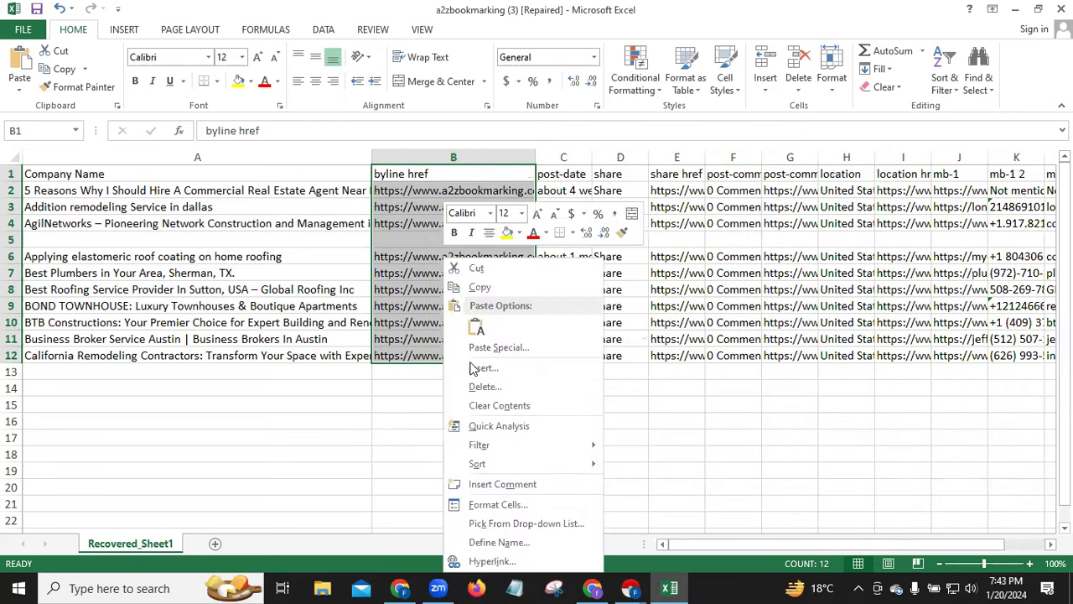
pyautogui.click(472, 389)
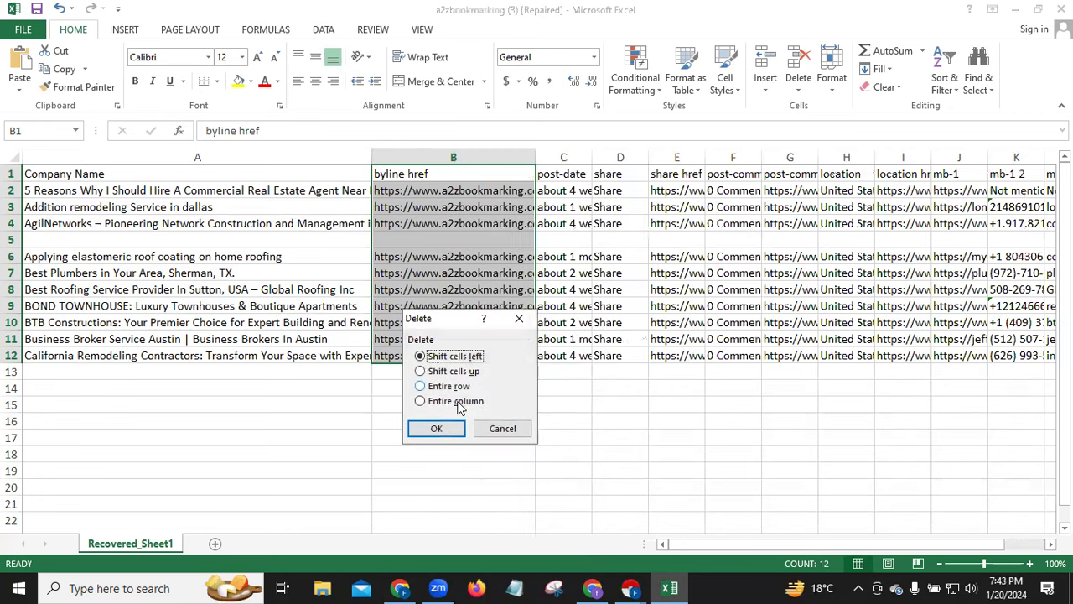
pyautogui.click(421, 402)
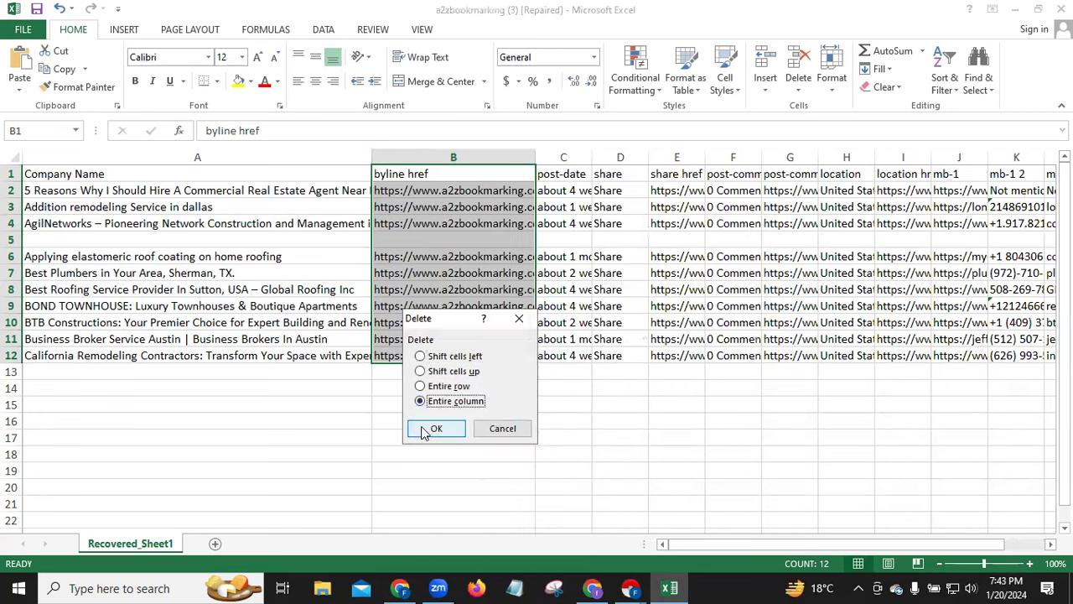
pyautogui.click(434, 428)
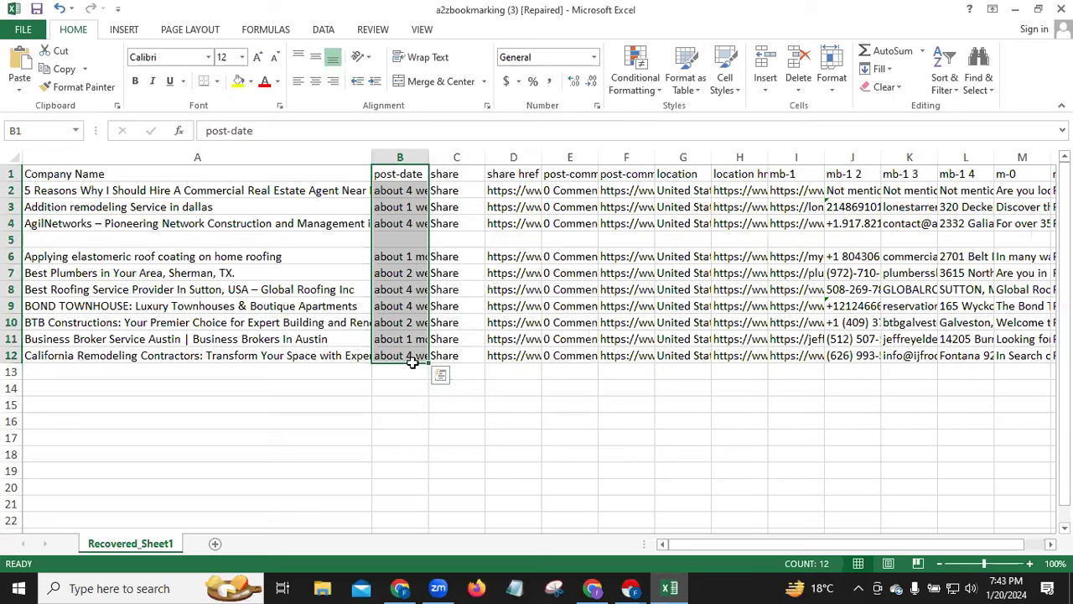
# Delete the entire post-date column
pyautogui.rightClick(398, 275)
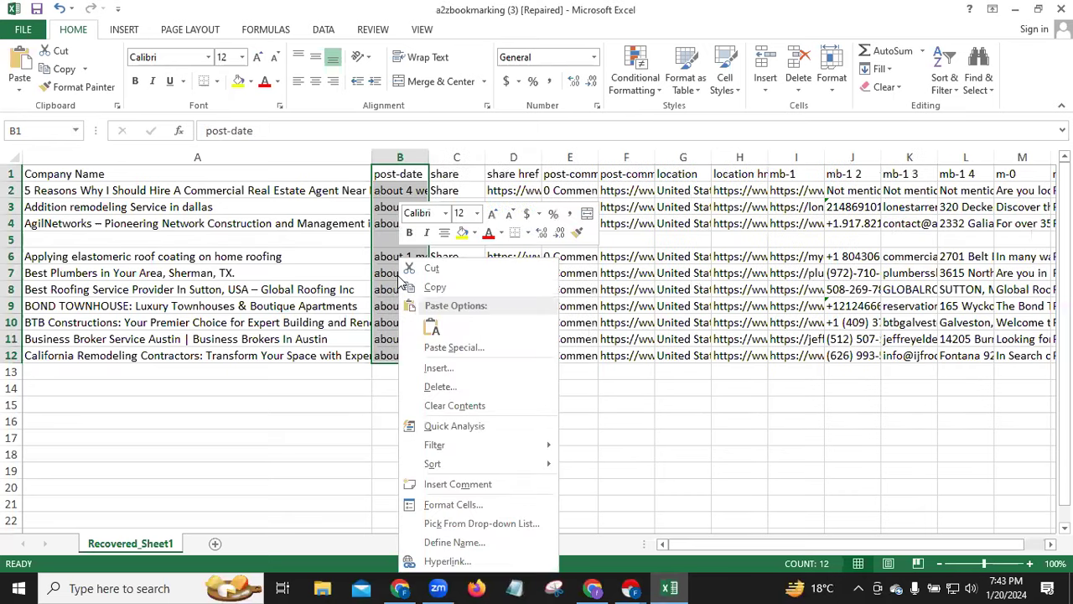
pyautogui.click(414, 386)
pyautogui.click(369, 401)
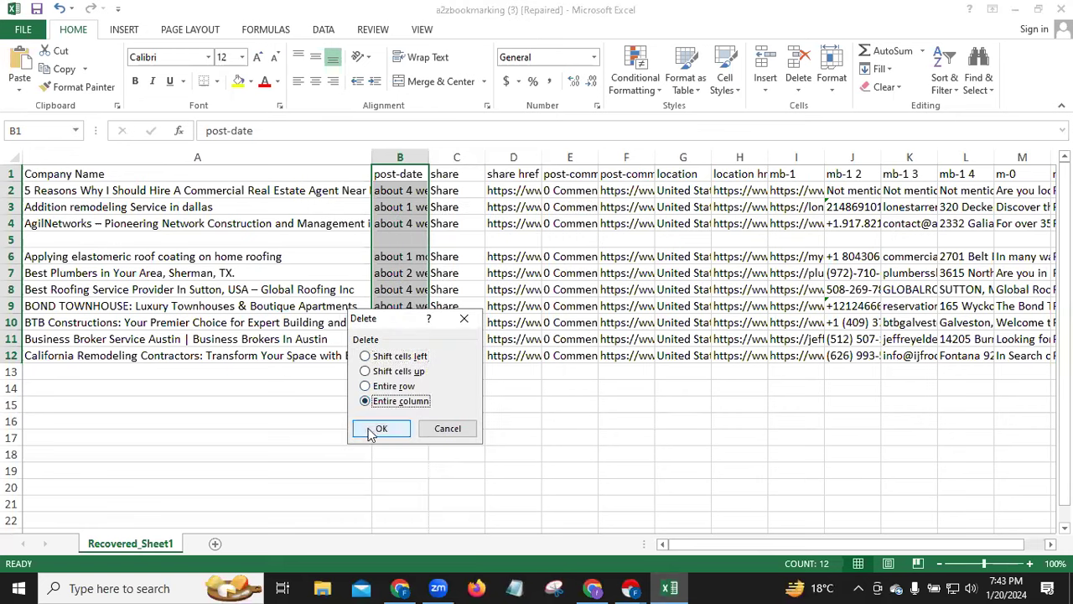
pyautogui.click(377, 430)
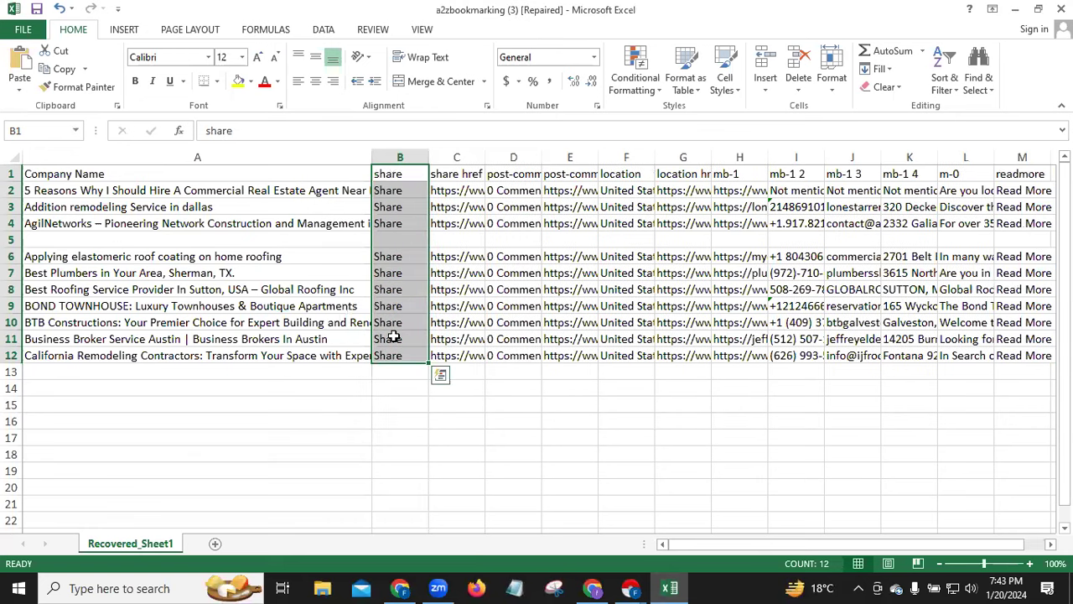
# Delete the entire share column next to the company names
pyautogui.rightClick(393, 337)
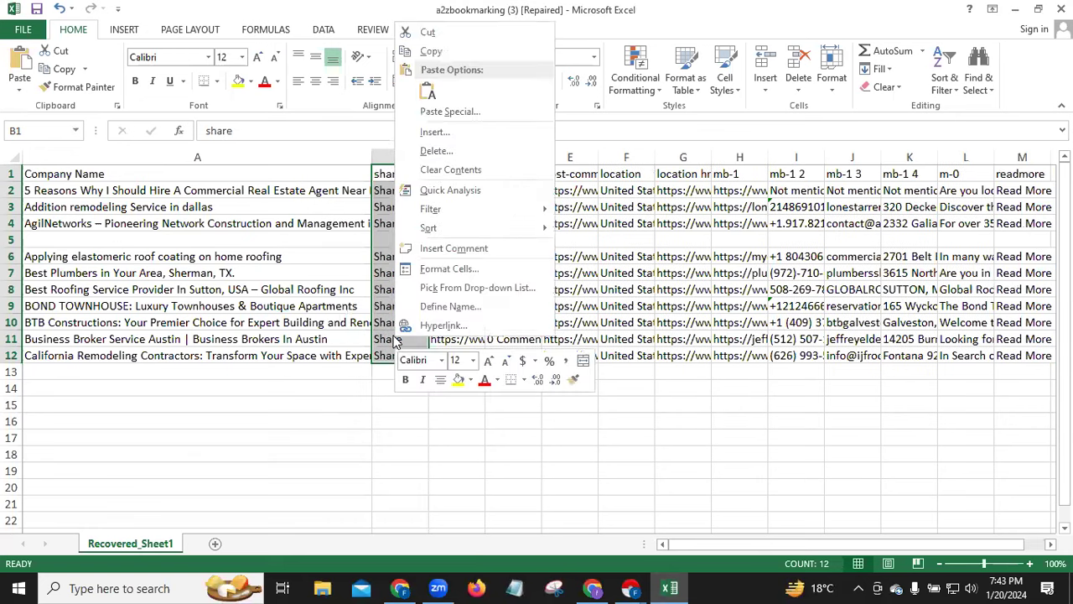
pyautogui.click(435, 152)
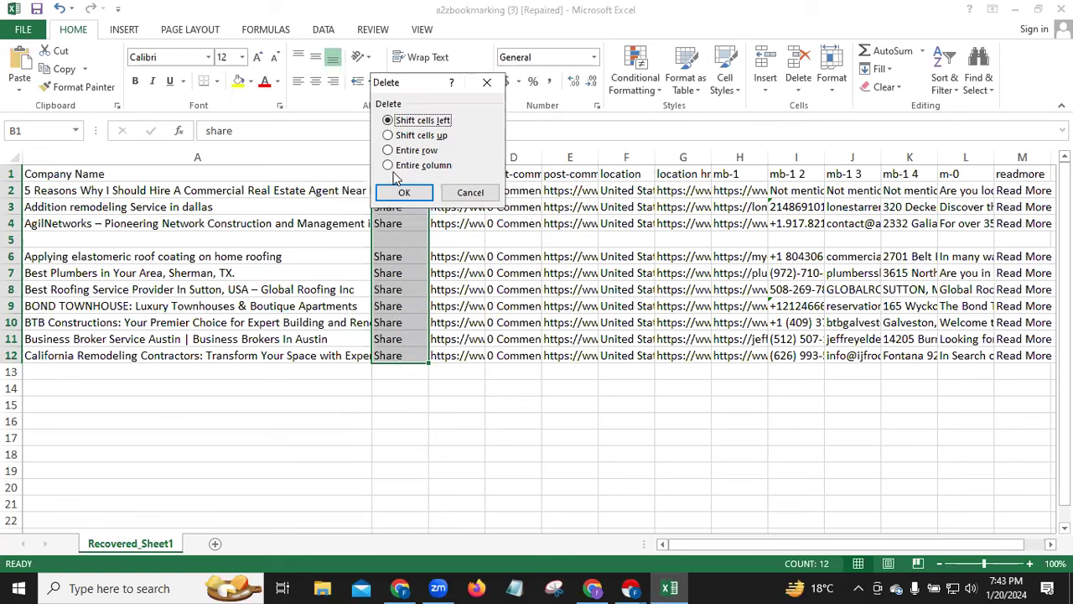
pyautogui.click(388, 165)
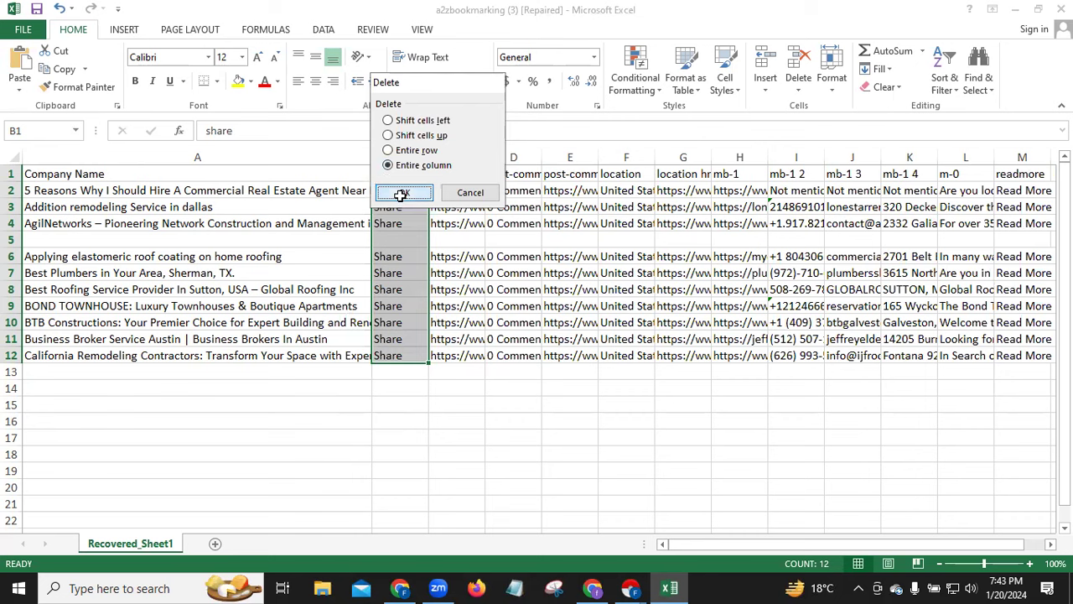
pyautogui.click(404, 192)
# Widen the share href column to inspect its links and delete the entire column
pyautogui.moveTo(429, 157); pyautogui.dragTo(532, 157)
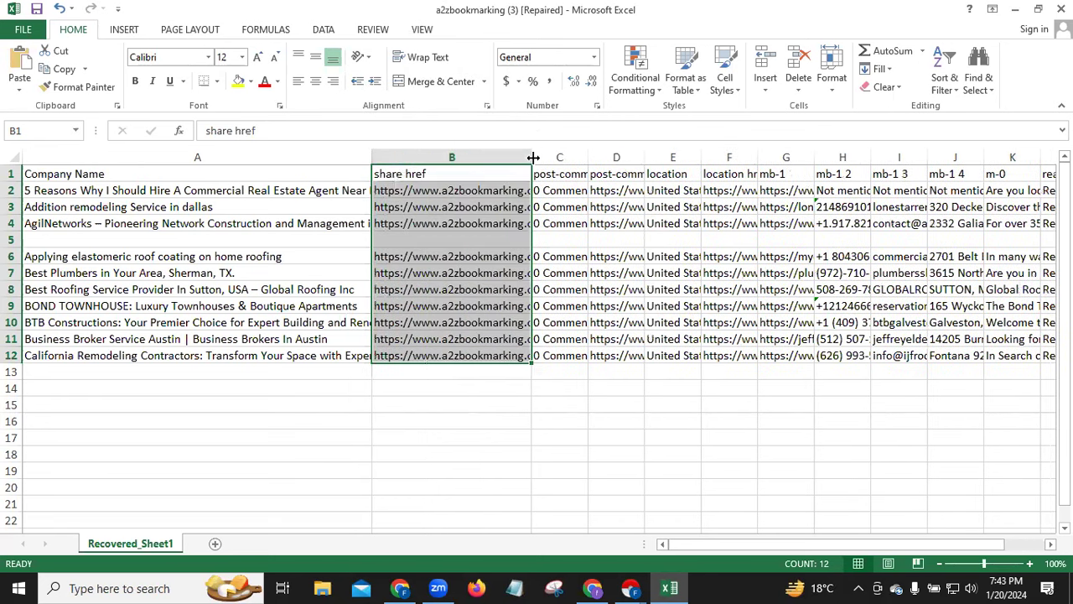
pyautogui.rightClick(438, 226)
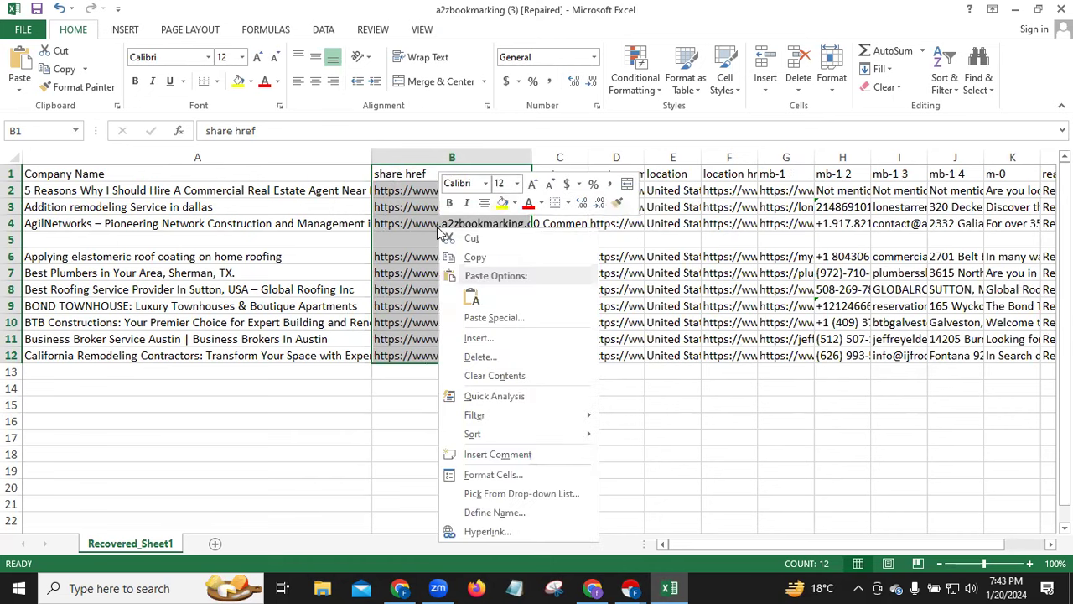
pyautogui.click(457, 359)
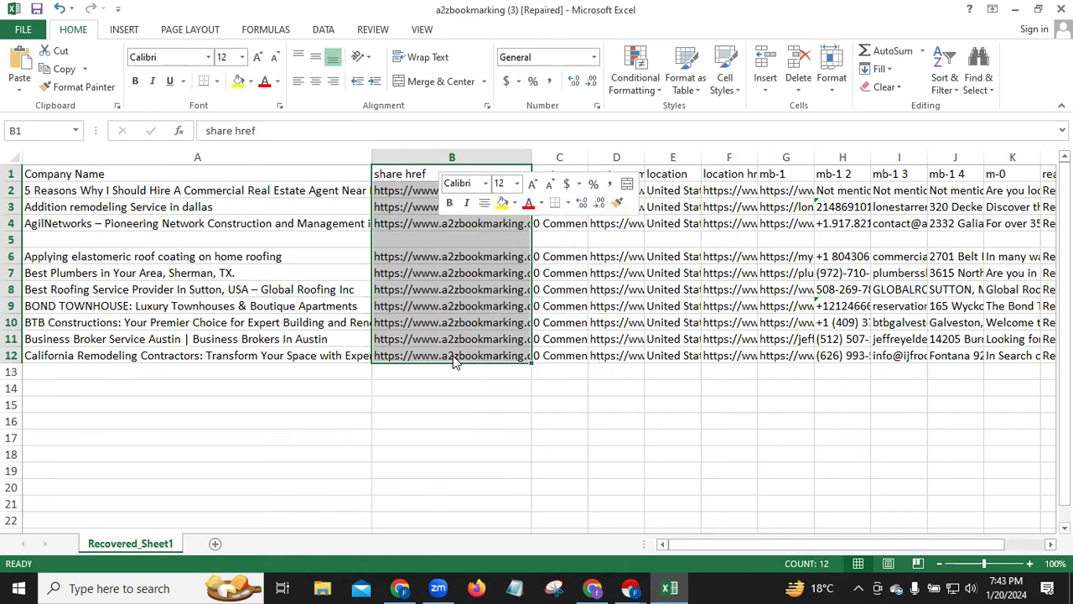
pyautogui.click(404, 371)
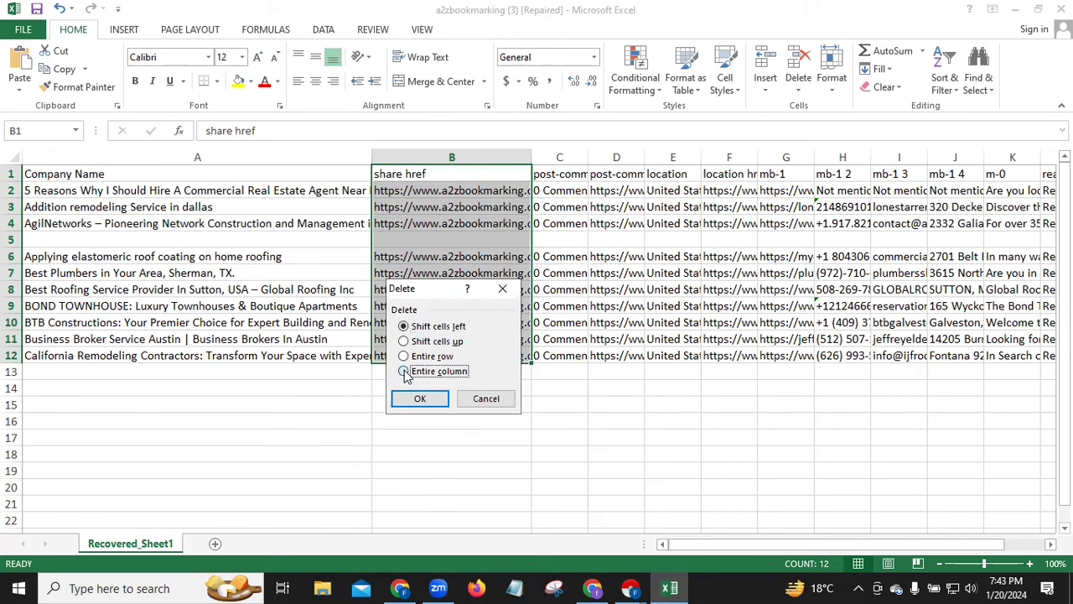
pyautogui.click(416, 398)
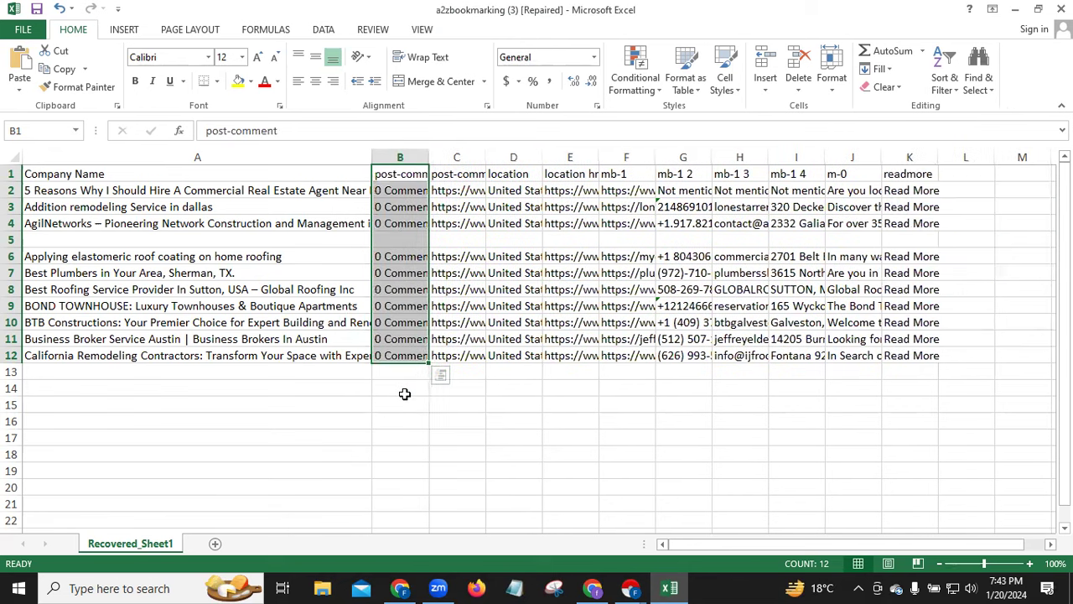
# Delete the entire post-comment column next to the company names
pyautogui.rightClick(392, 298)
pyautogui.click(405, 388)
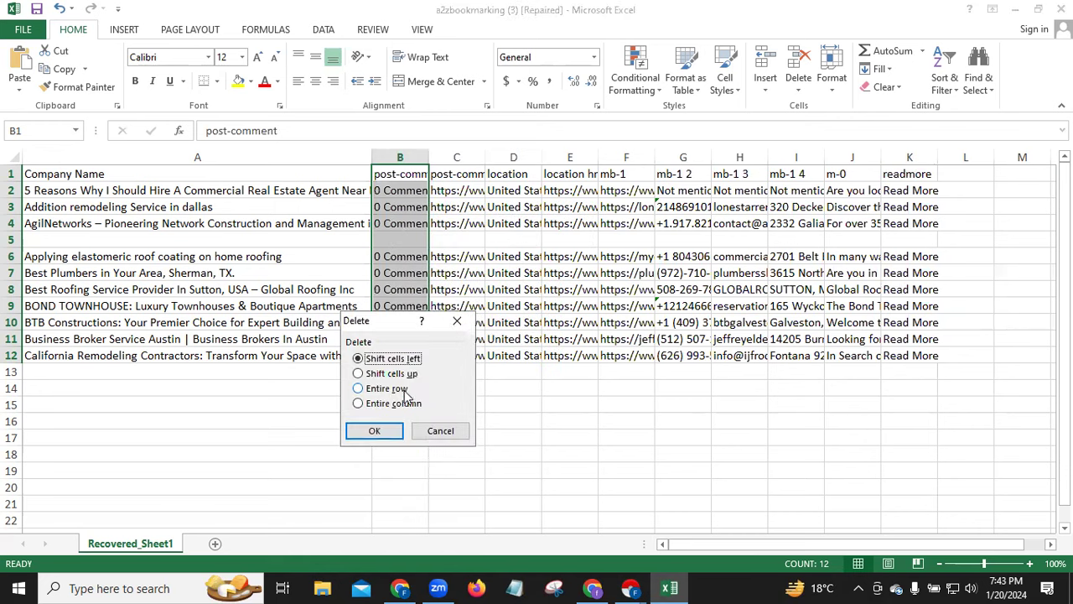
pyautogui.click(358, 403)
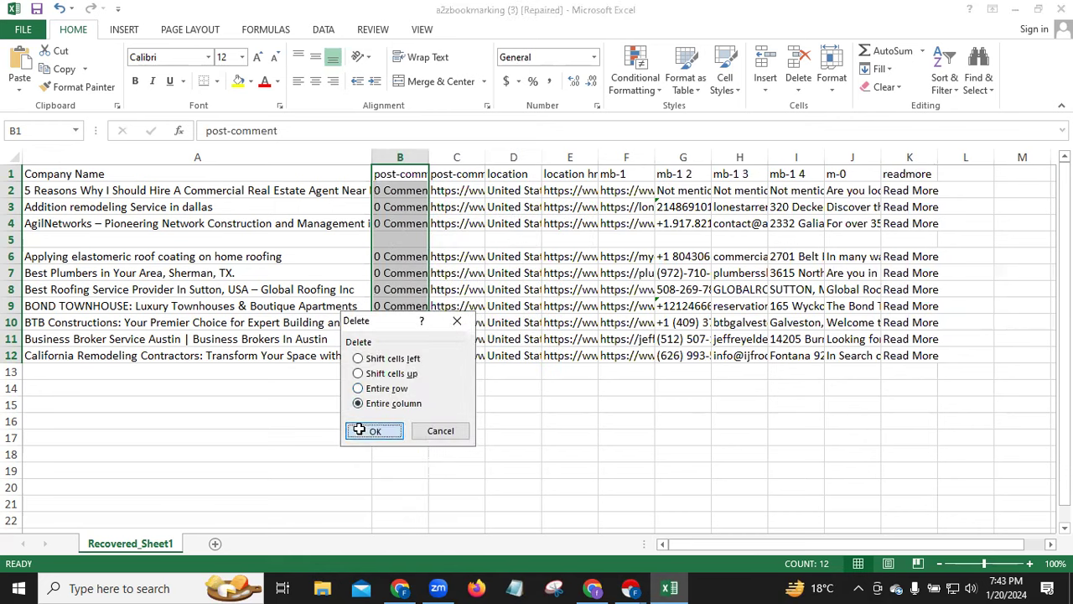
pyautogui.click(374, 430)
# Widen the post-comment href column to inspect its links and delete the entire column
pyautogui.moveTo(428, 155); pyautogui.dragTo(525, 151)
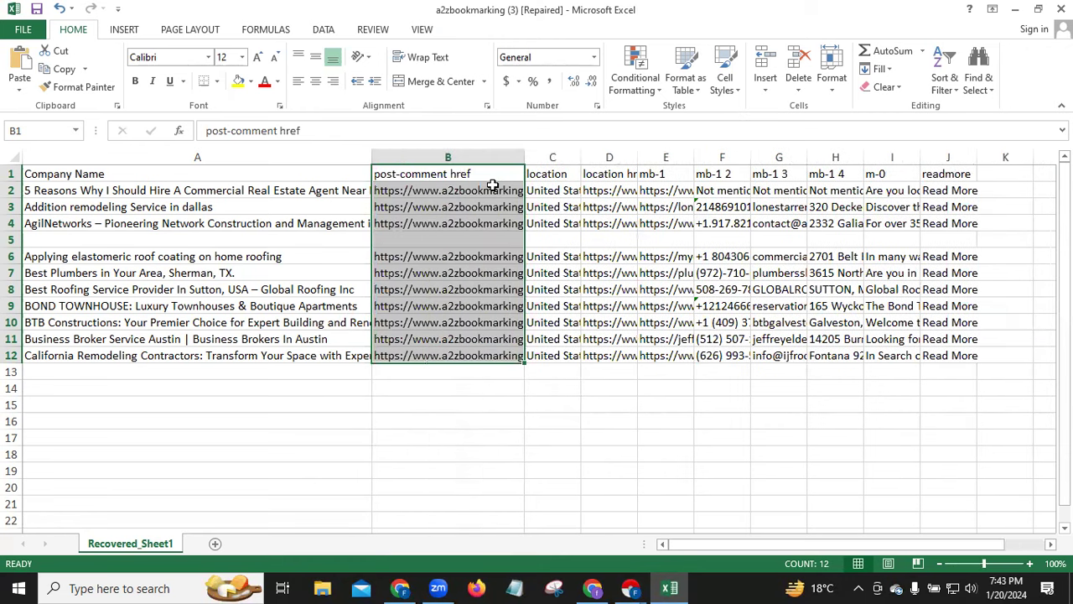
pyautogui.rightClick(417, 274)
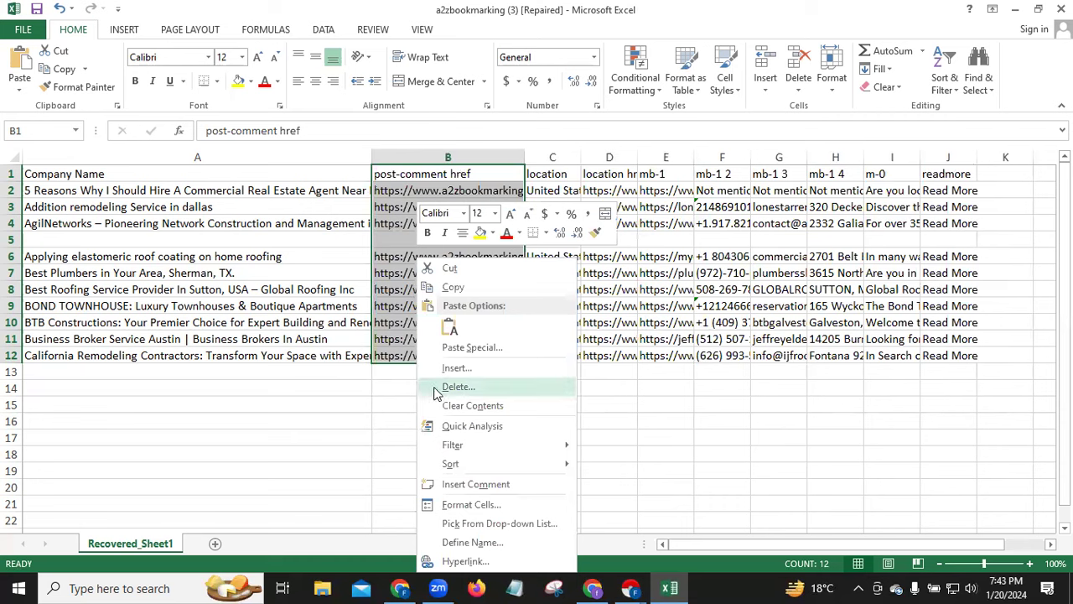
pyautogui.click(458, 387)
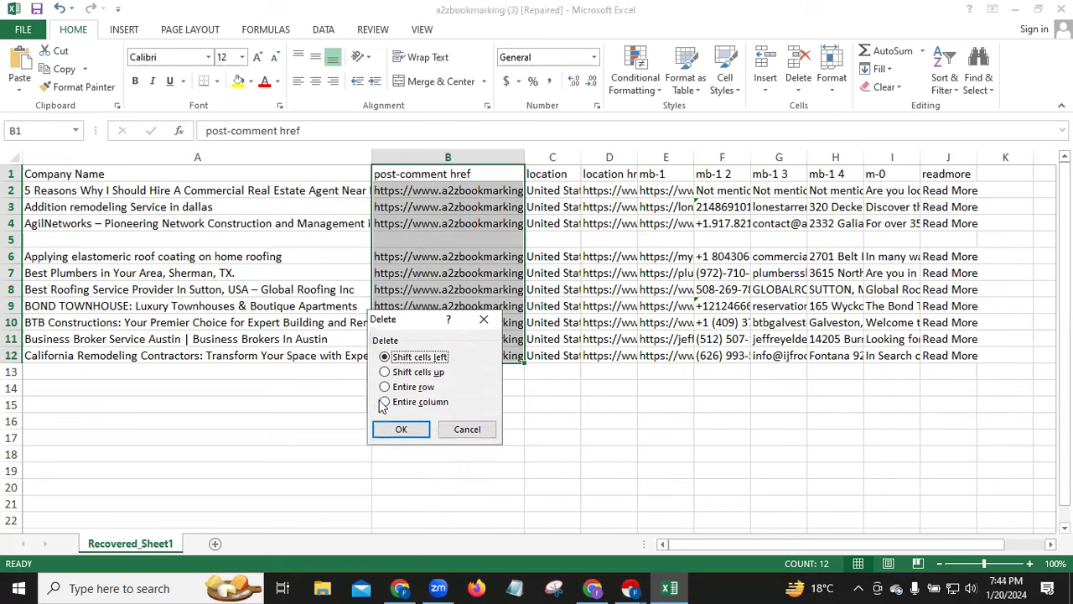
pyautogui.click(384, 402)
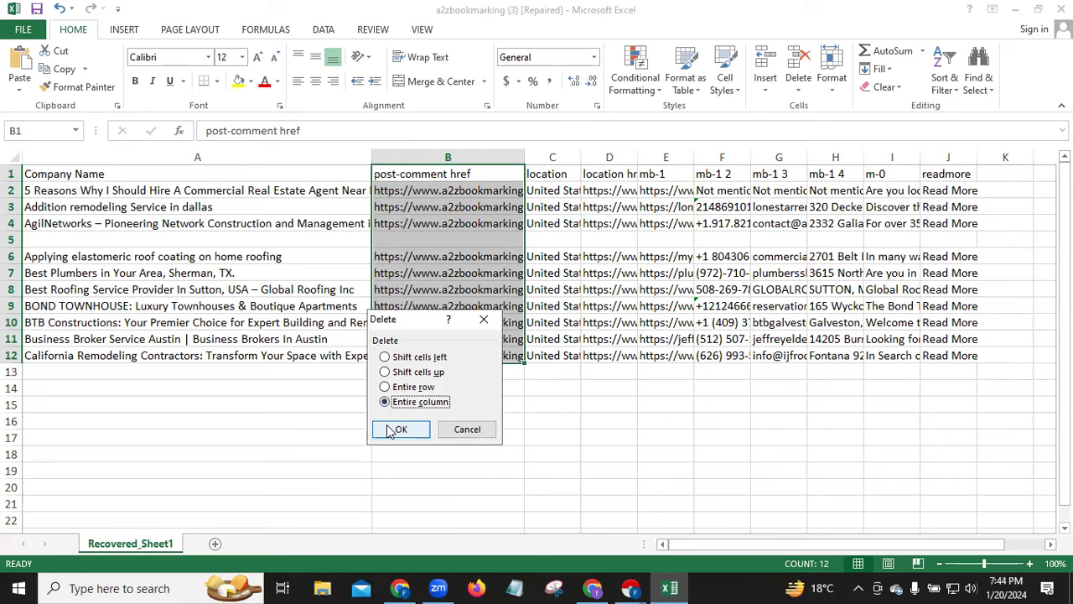
pyautogui.click(399, 428)
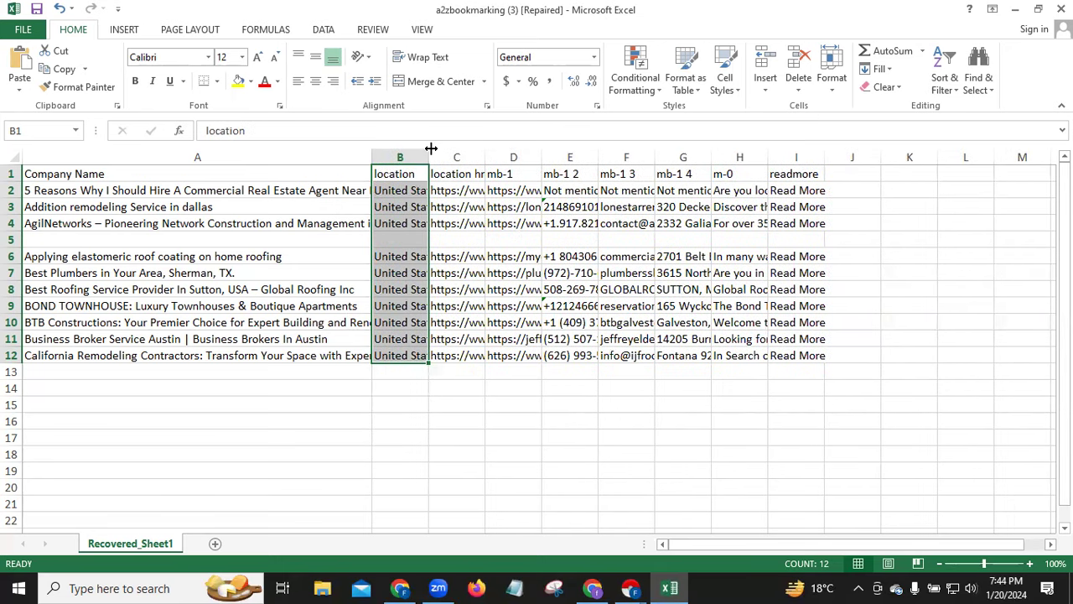
# Widen the location column until the country names fit and rename its header to Location
pyautogui.moveTo(433, 147); pyautogui.dragTo(487, 138)
pyautogui.click(483, 151)
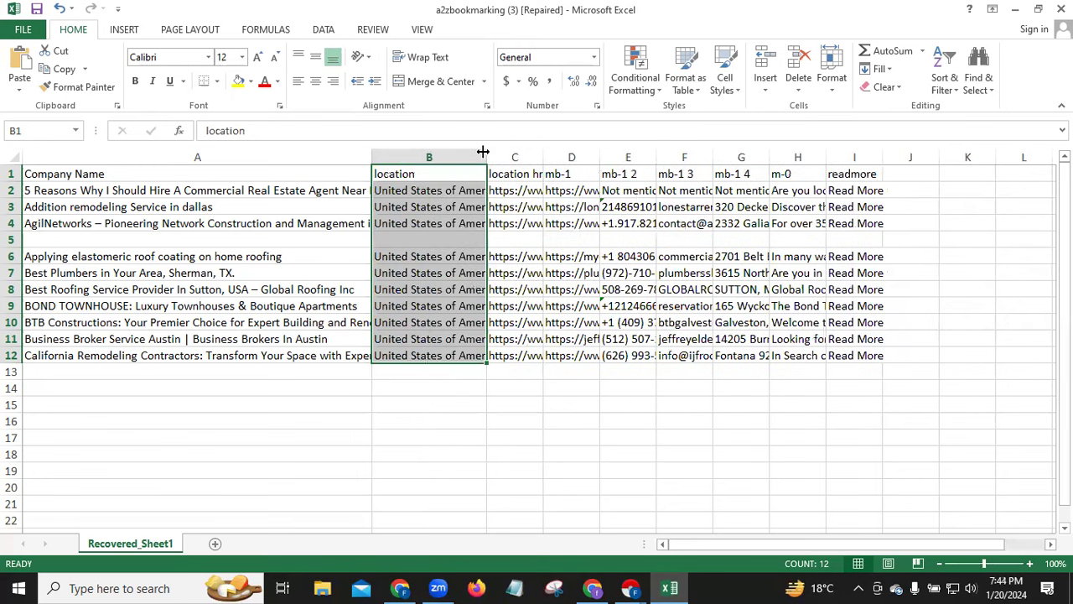
pyautogui.moveTo(489, 150); pyautogui.dragTo(528, 145)
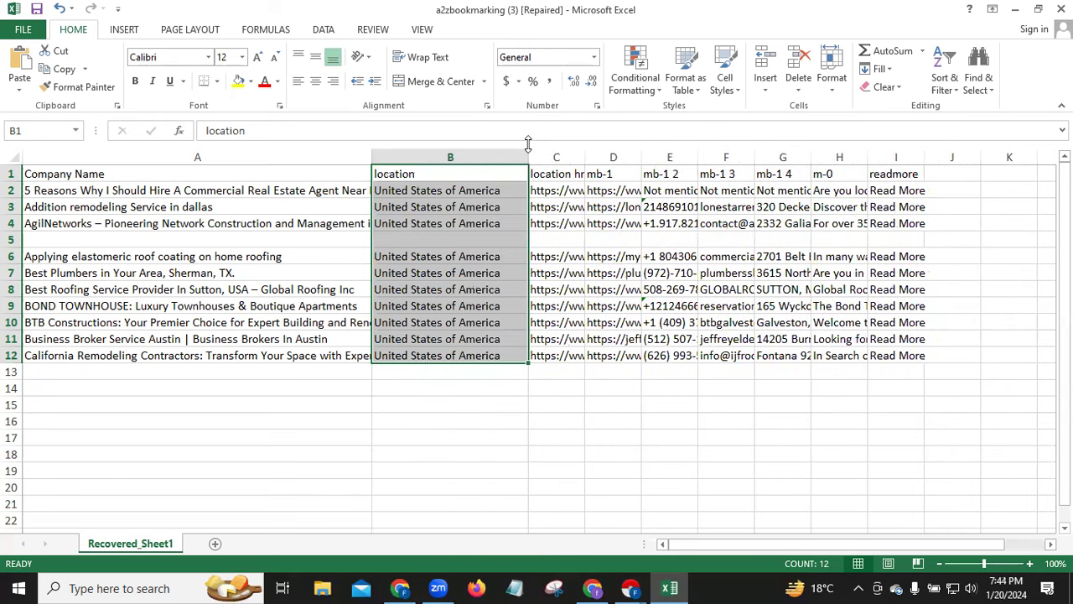
pyautogui.click(425, 174)
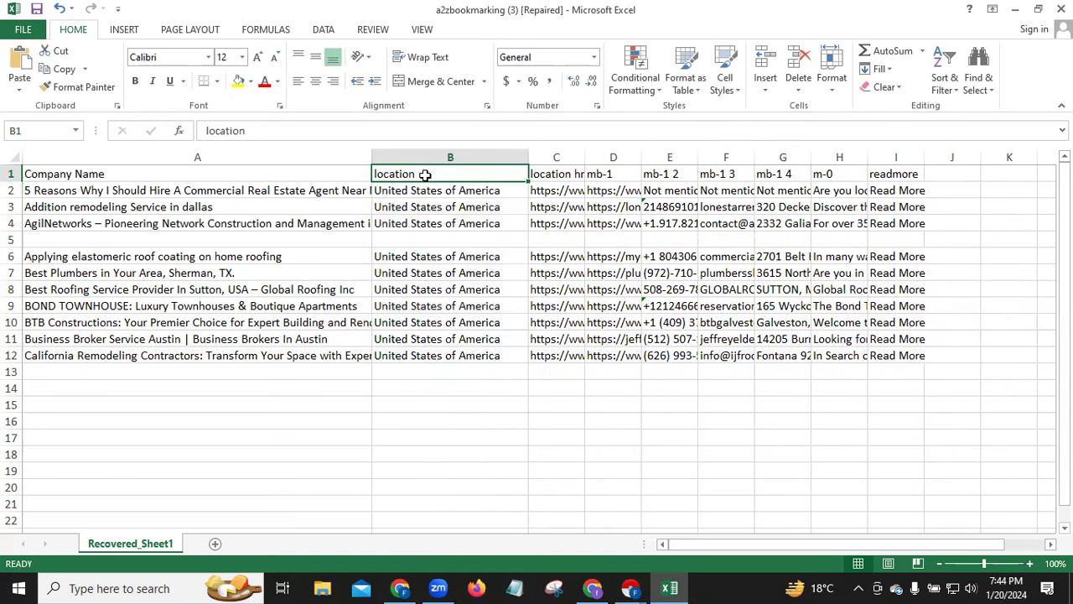
pyautogui.press('BackSpace')
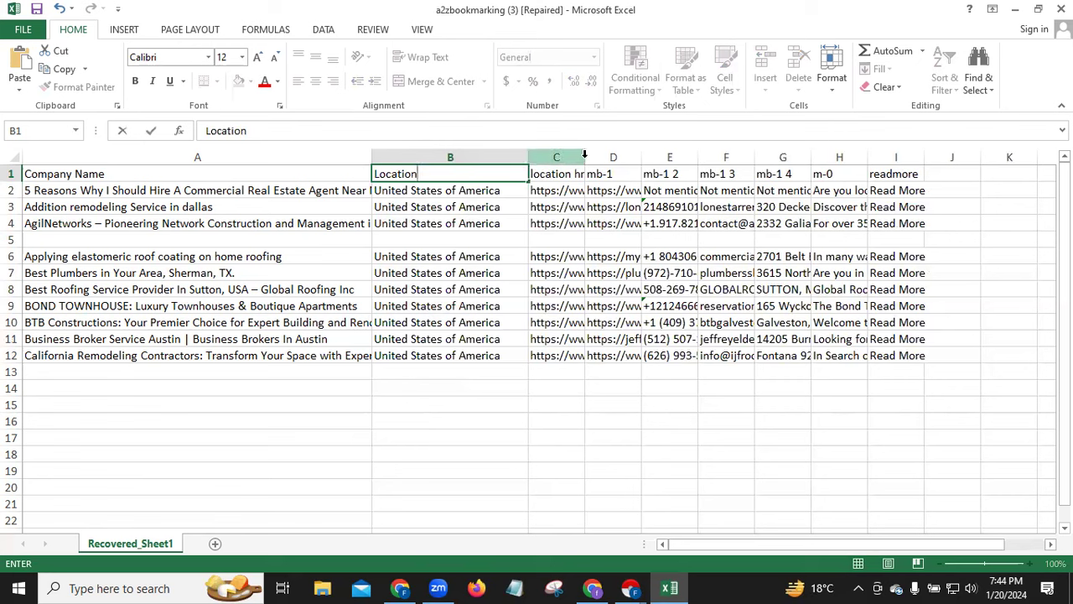
pyautogui.click(617, 156)
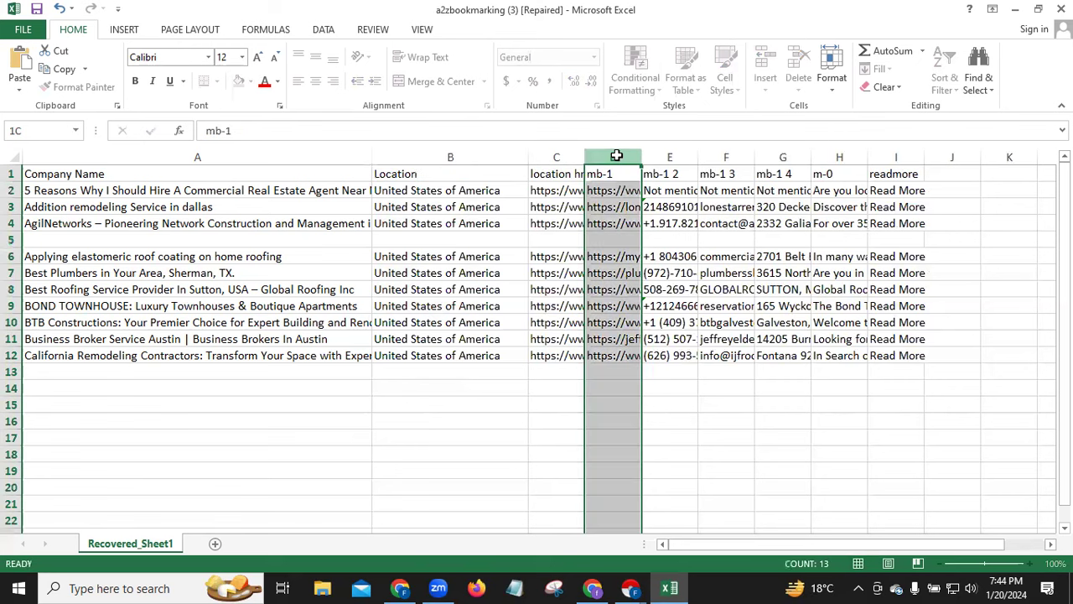
# Widen the location href column to inspect its links and delete the entire column
pyautogui.click(549, 186)
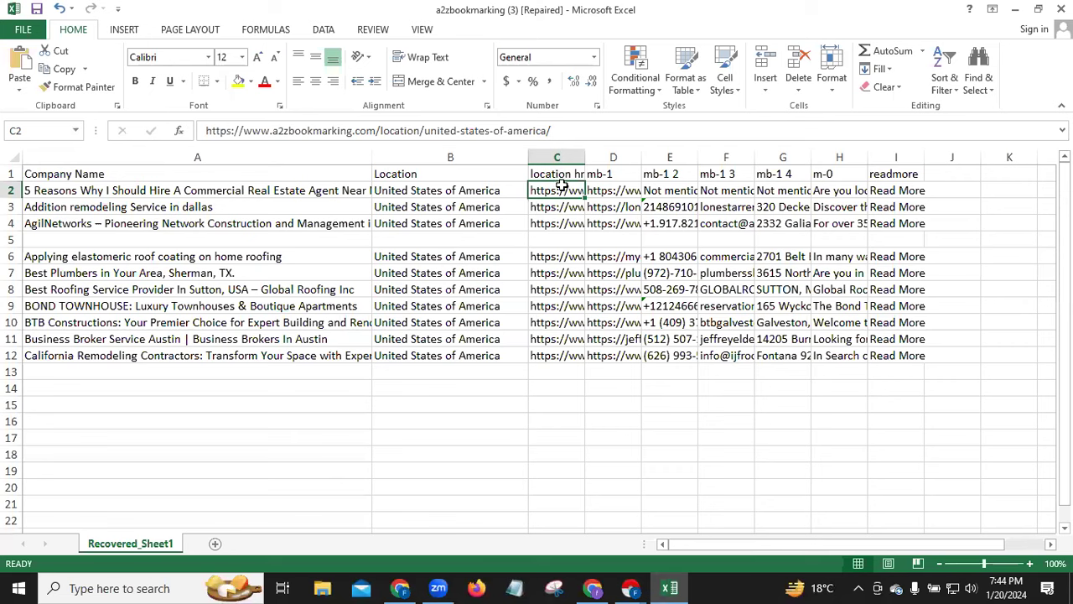
pyautogui.click(559, 173)
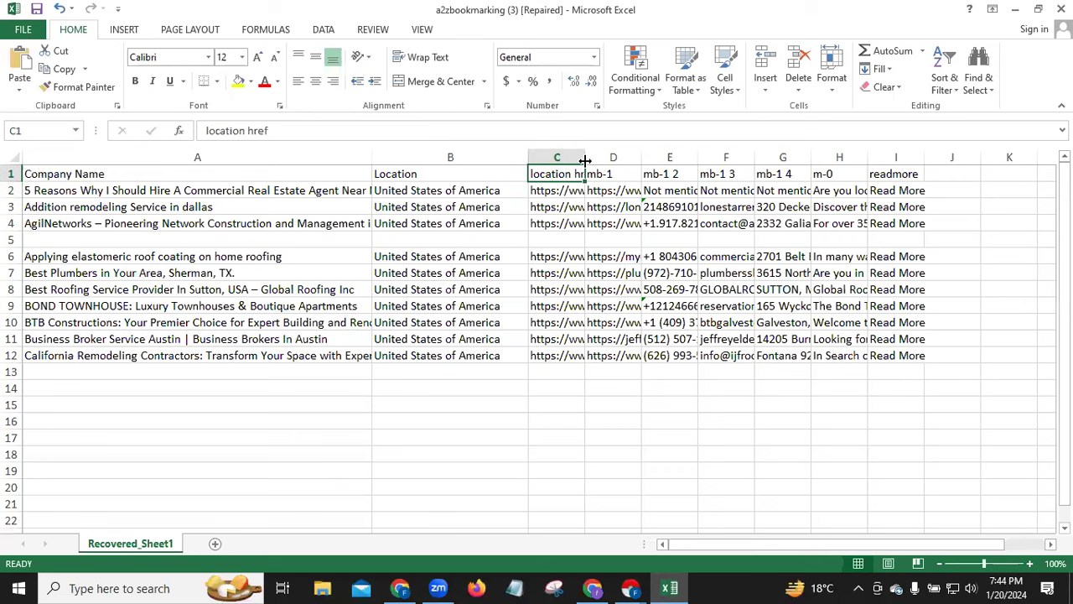
pyautogui.moveTo(585, 160); pyautogui.dragTo(662, 156)
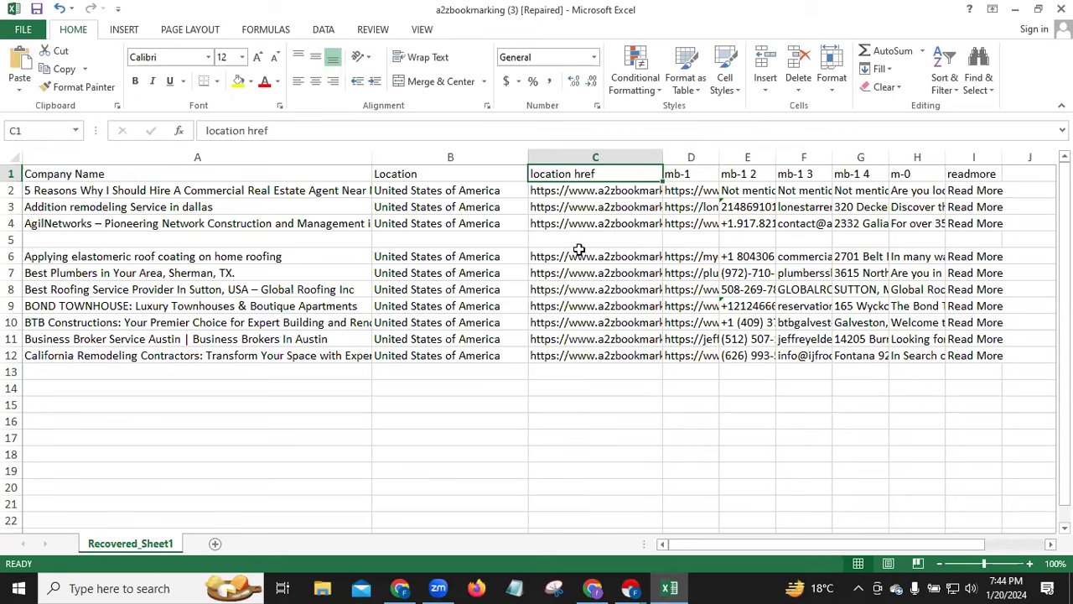
pyautogui.keyDown('shift'); pyautogui.click(577, 357); pyautogui.keyUp('shift')
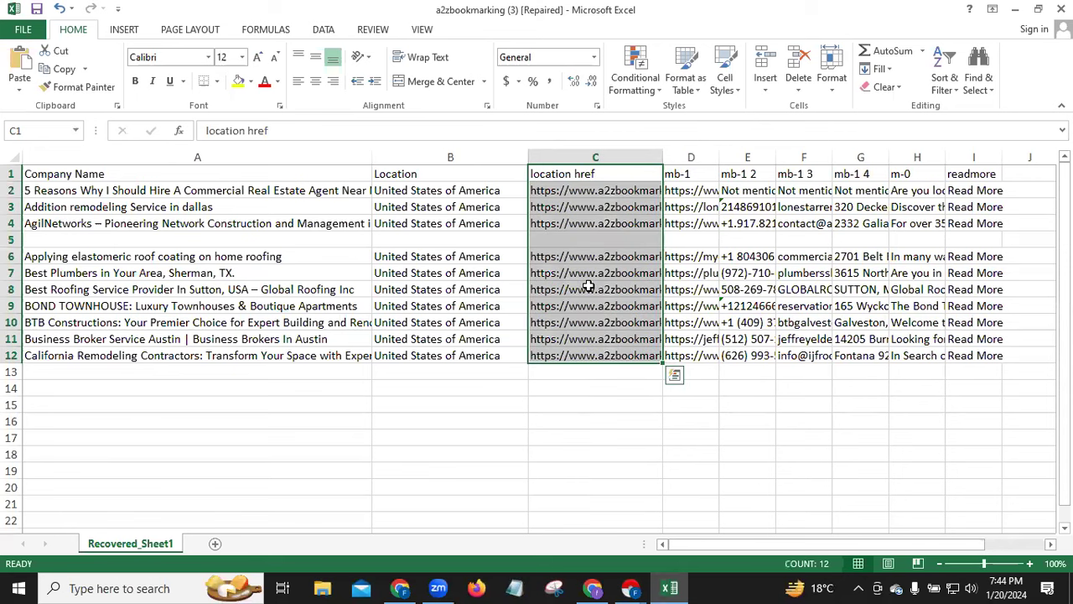
pyautogui.rightClick(590, 287)
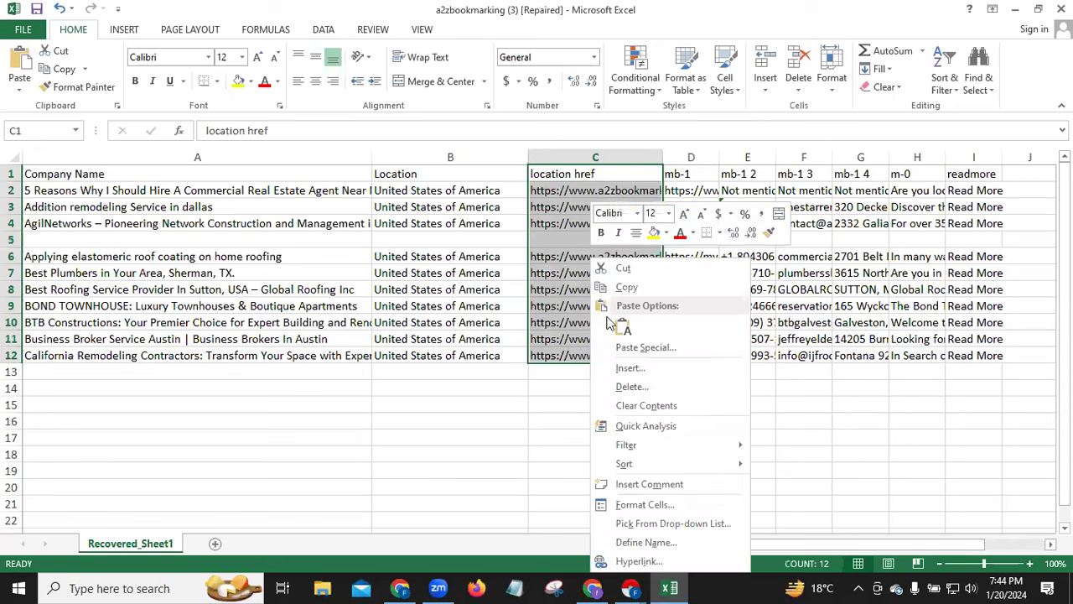
pyautogui.click(618, 387)
pyautogui.click(566, 403)
pyautogui.click(568, 428)
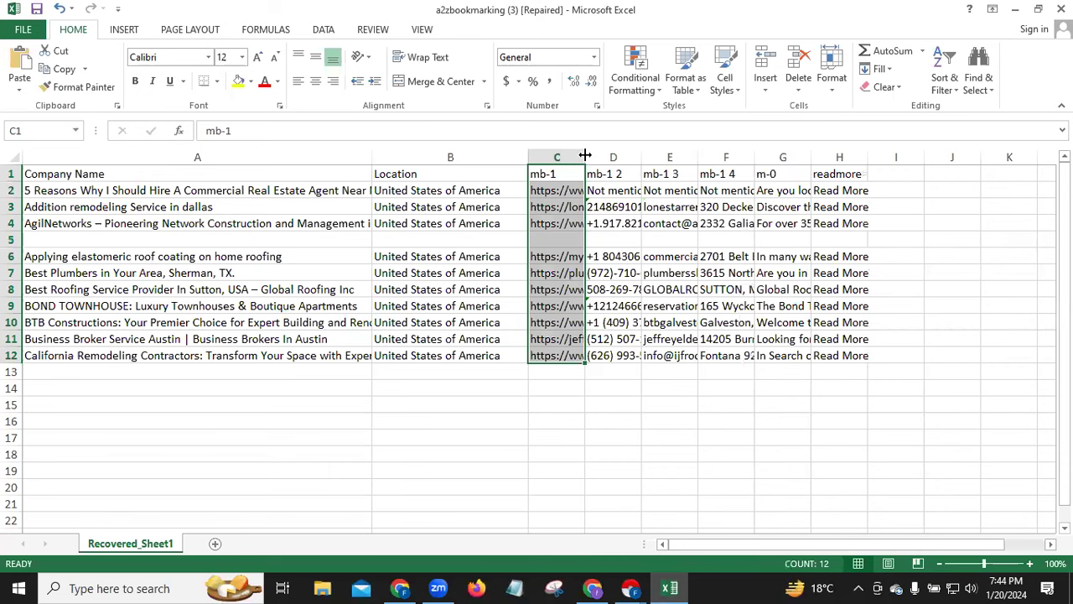
# Widen the mb-1 column to show more of its web addresses and rename its header to Website URL
pyautogui.moveTo(585, 156); pyautogui.dragTo(707, 146)
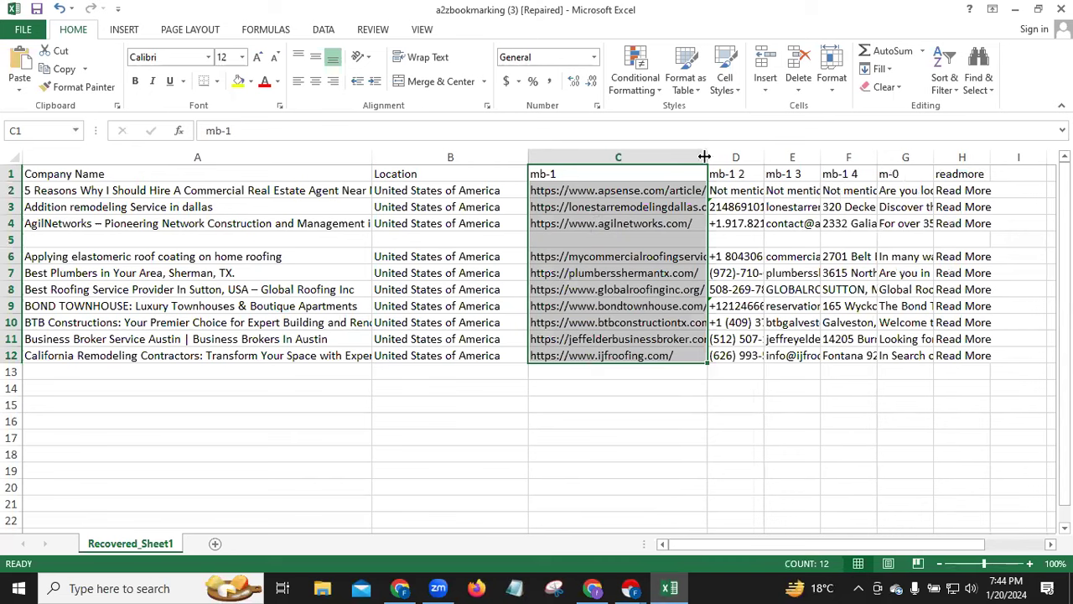
pyautogui.moveTo(707, 153); pyautogui.dragTo(735, 153)
pyautogui.click(573, 173)
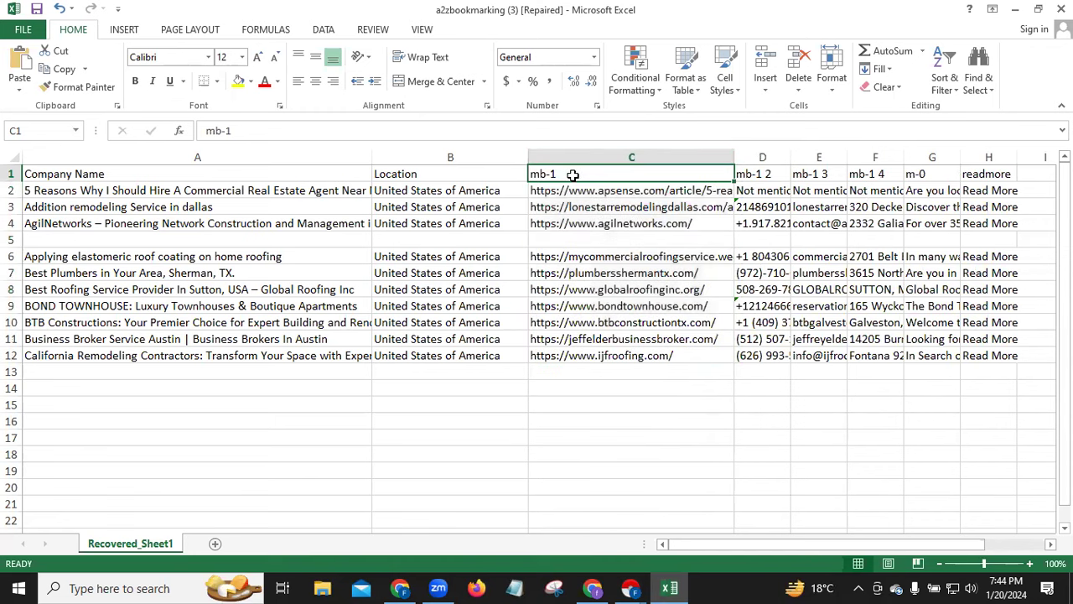
pyautogui.press('BackSpace')
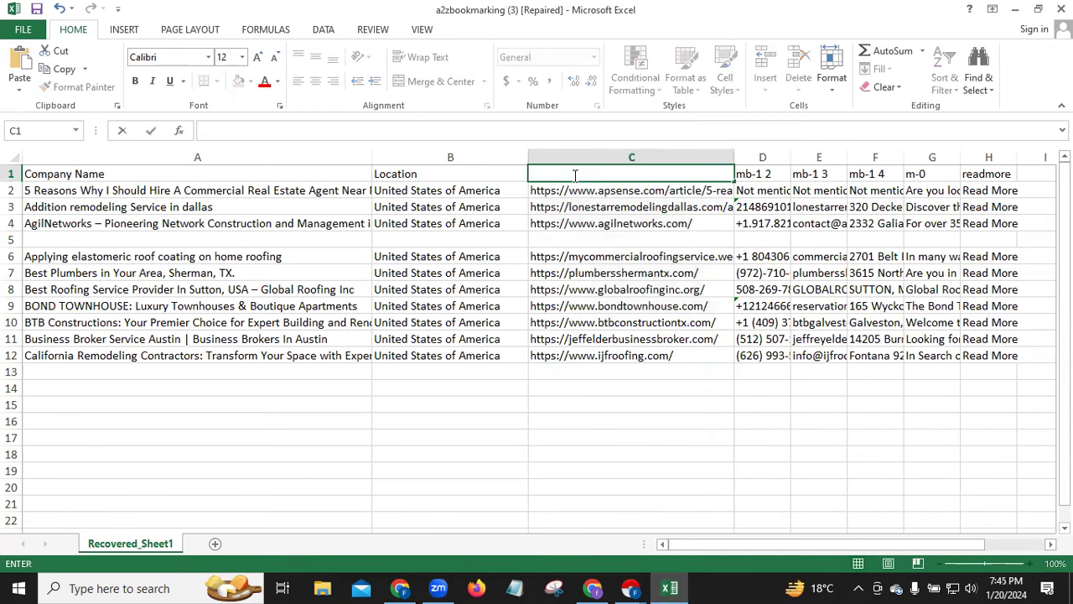
pyautogui.write('Website URL')
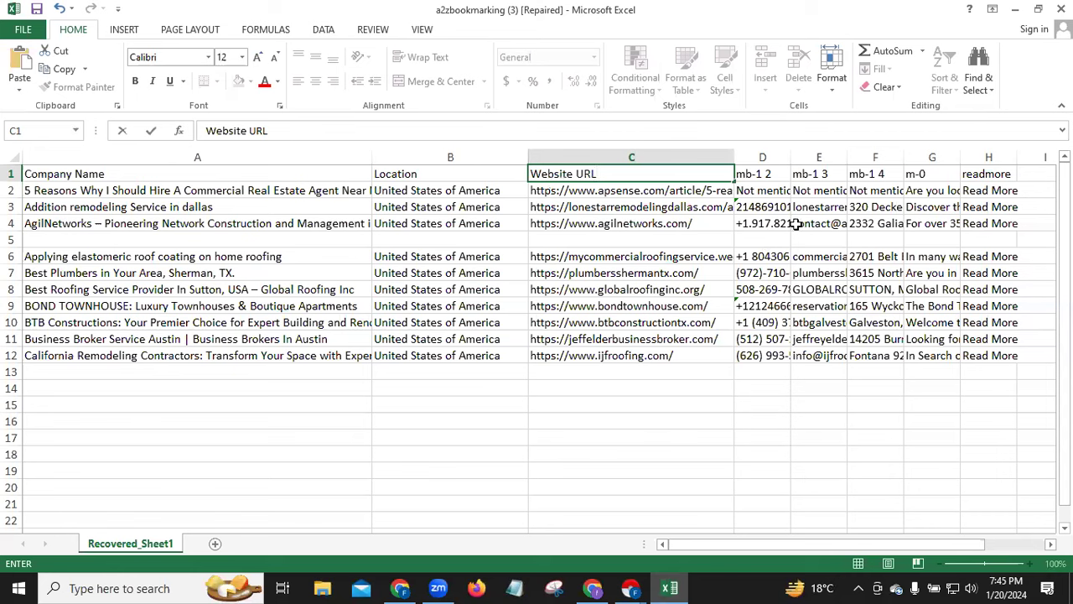
# Delete the entire m-0 column containing the business descriptions
pyautogui.click(934, 157)
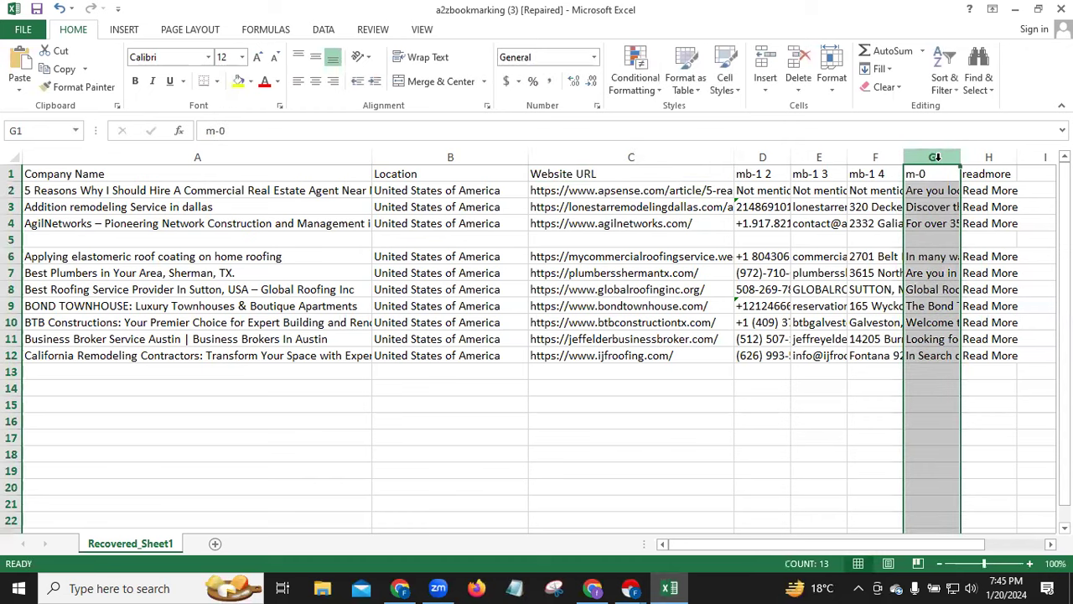
pyautogui.keyDown('shift'); pyautogui.click(930, 359); pyautogui.keyUp('shift')
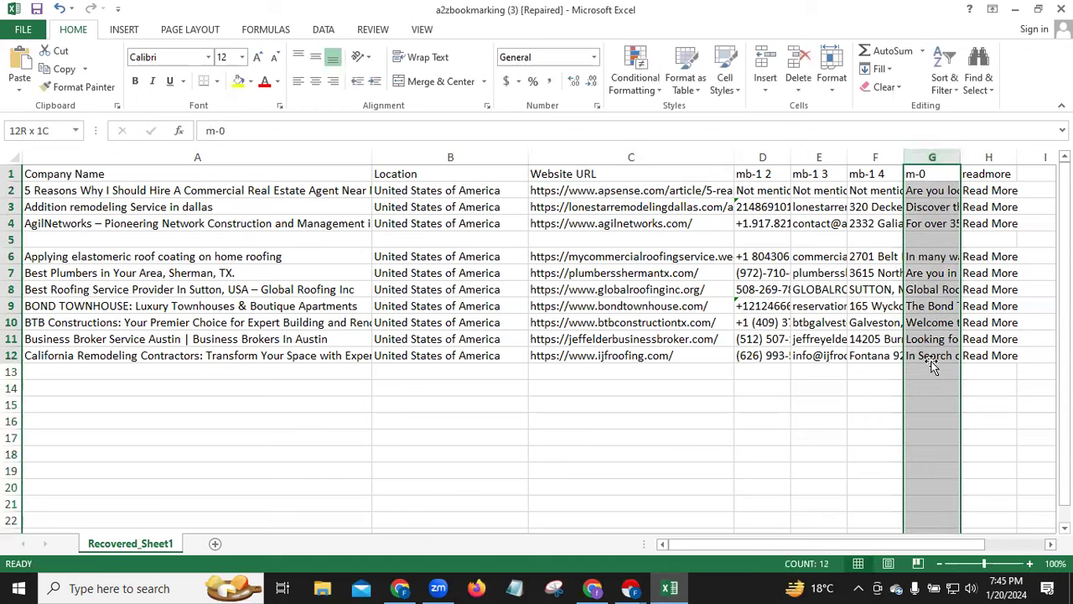
pyautogui.rightClick(936, 323)
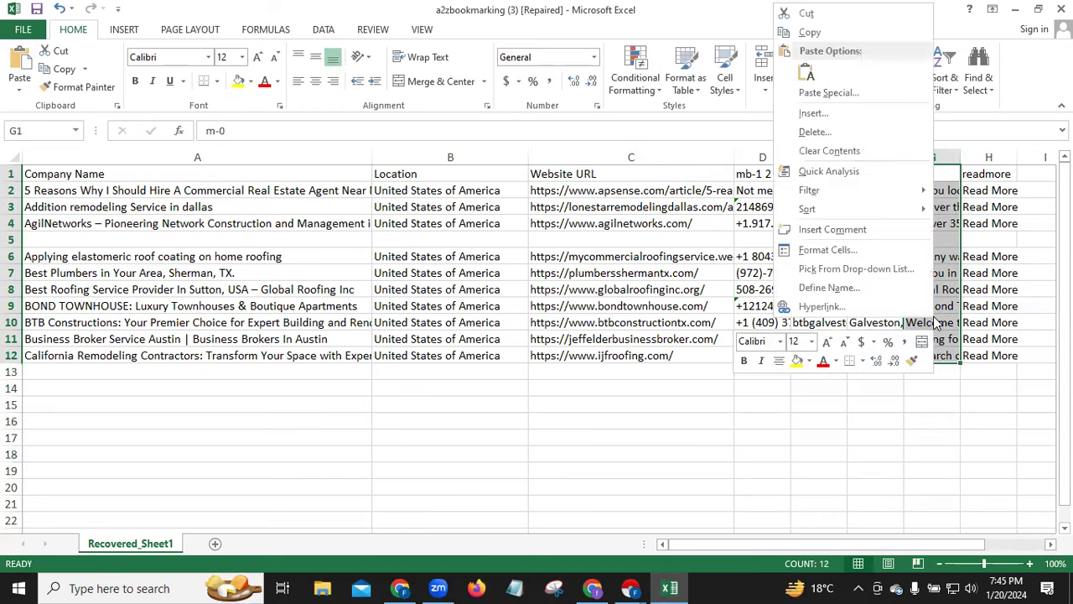
pyautogui.click(827, 132)
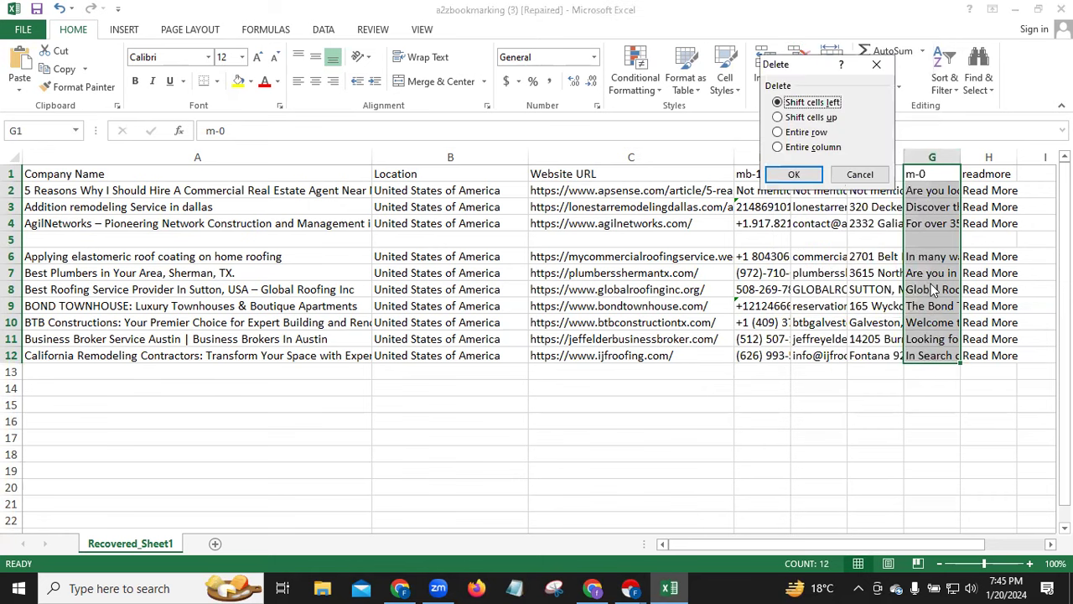
pyautogui.click(778, 148)
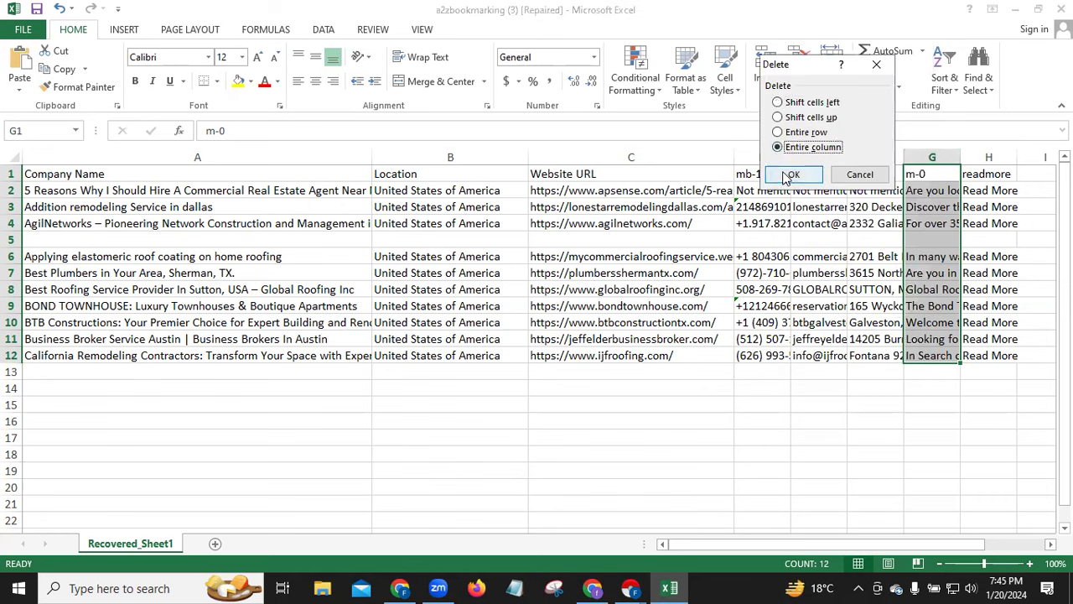
pyautogui.click(792, 175)
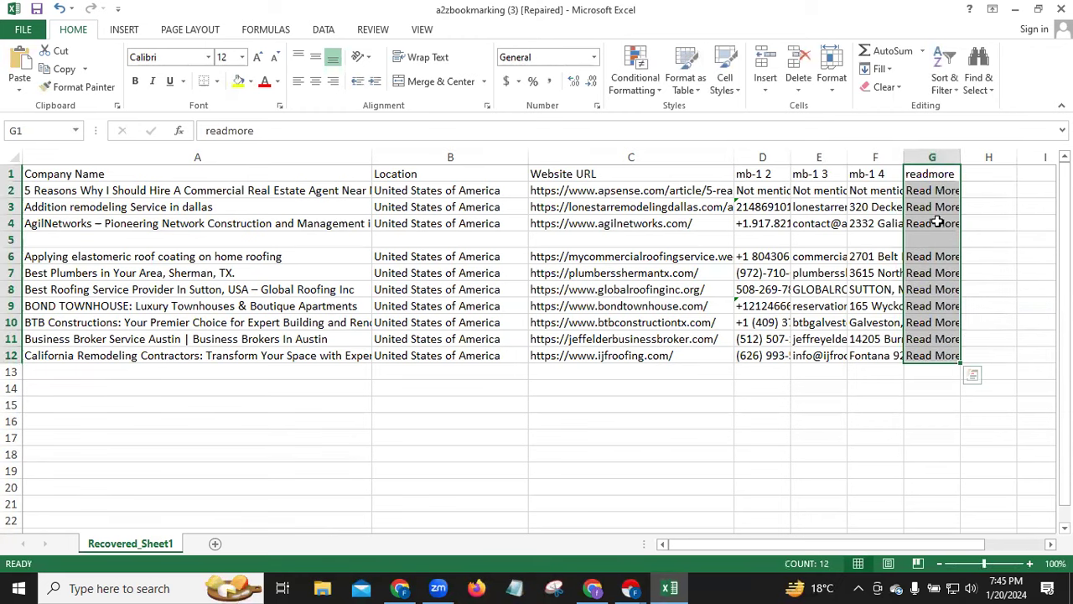
# Delete the entire readmore column
pyautogui.rightClick(936, 222)
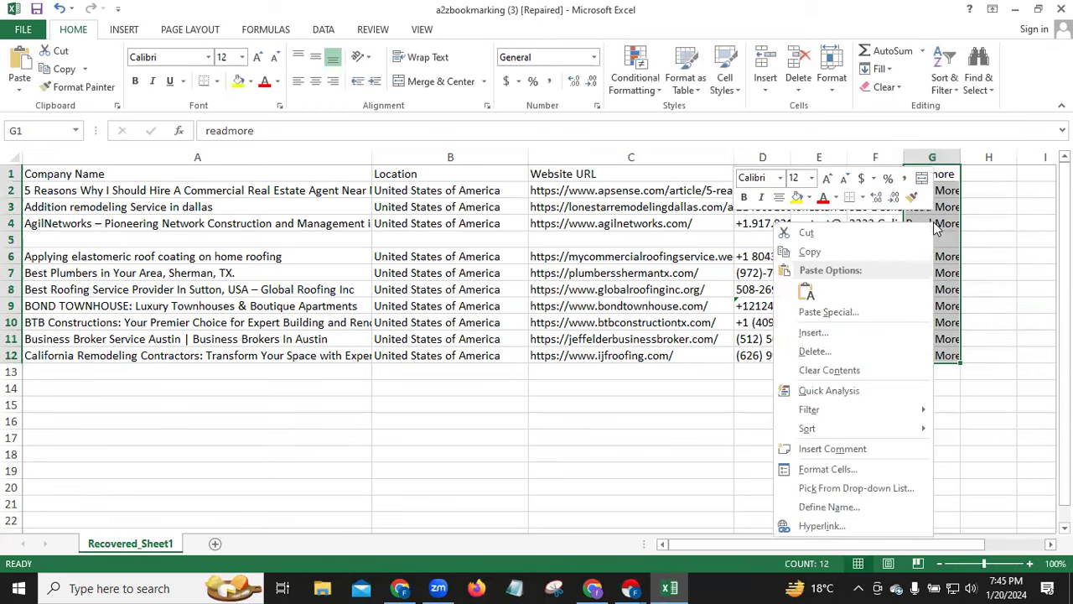
pyautogui.click(795, 353)
pyautogui.click(742, 369)
pyautogui.click(745, 396)
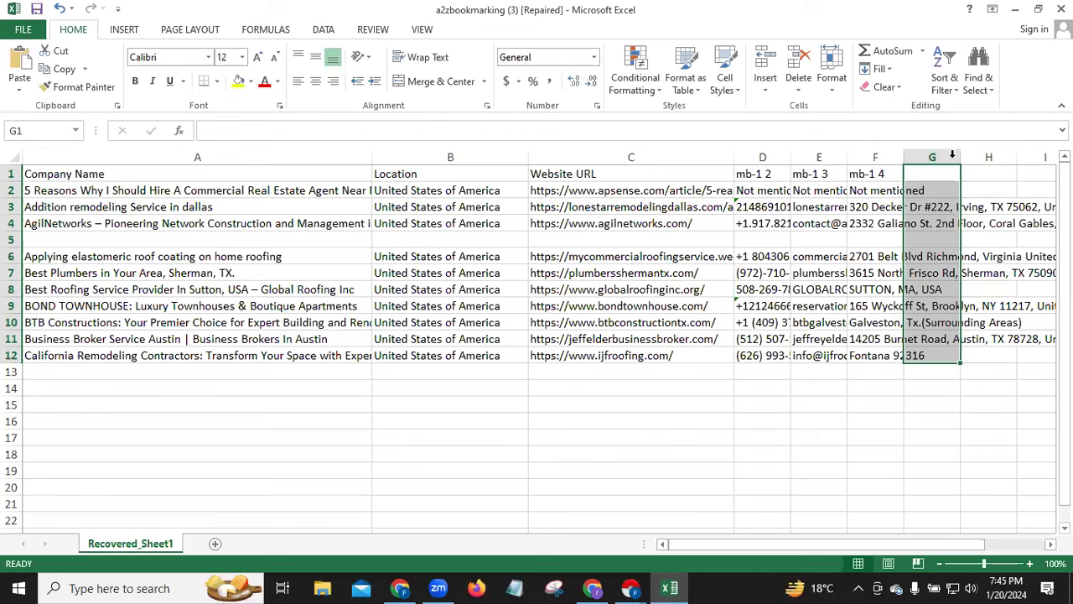
# Widen blank column G after the addresses and the mb-1 2 column containing the phone numbers
pyautogui.moveTo(962, 154); pyautogui.dragTo(1047, 153)
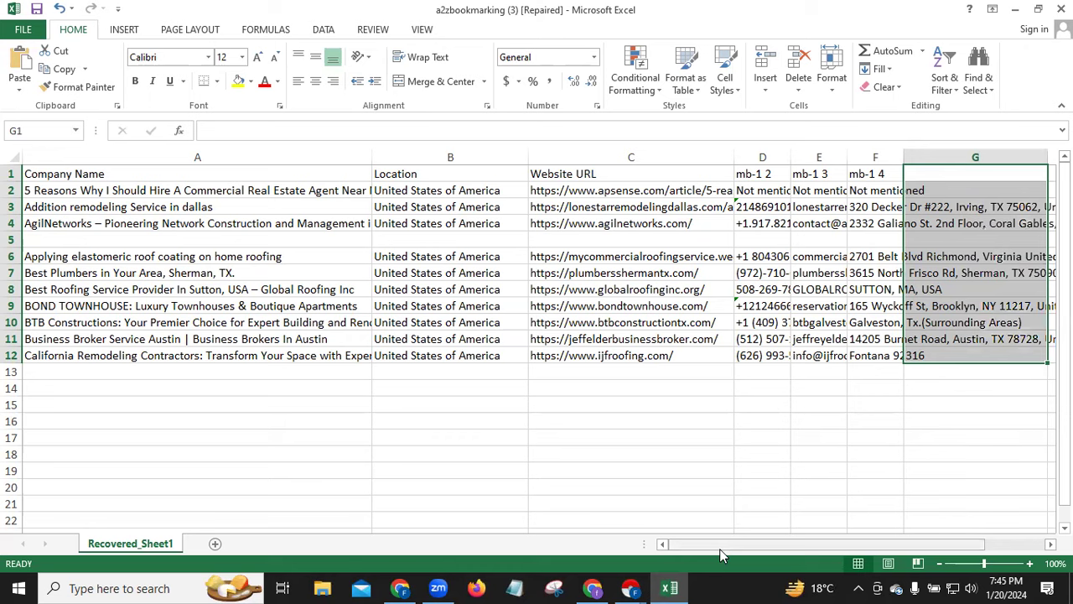
pyautogui.hscroll(1, 721, 542)
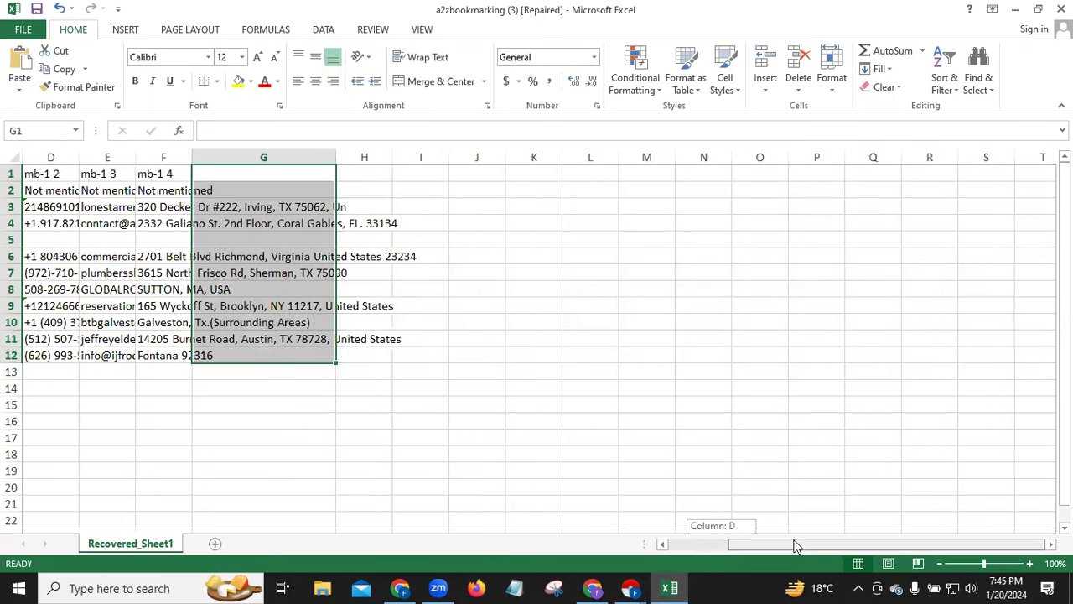
pyautogui.moveTo(787, 543); pyautogui.dragTo(755, 543)
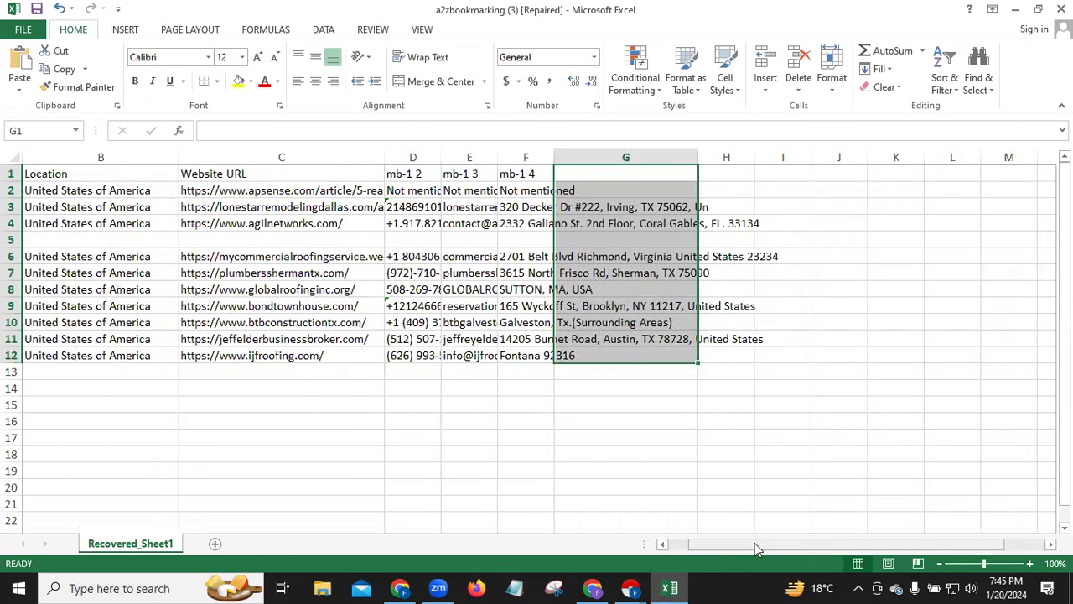
pyautogui.click(491, 273)
pyautogui.click(408, 158)
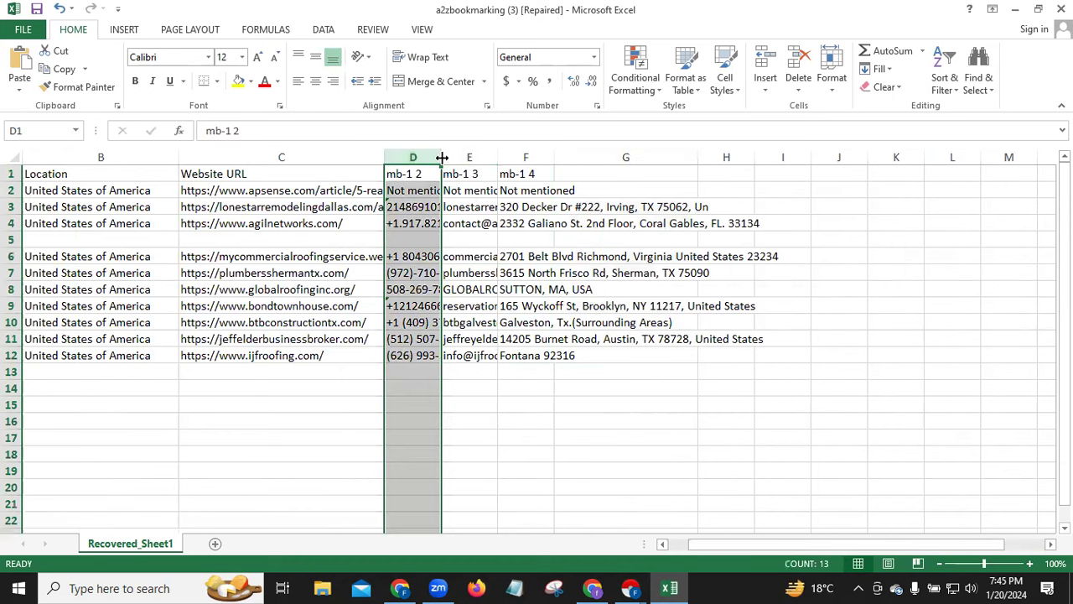
pyautogui.moveTo(442, 157); pyautogui.dragTo(514, 147)
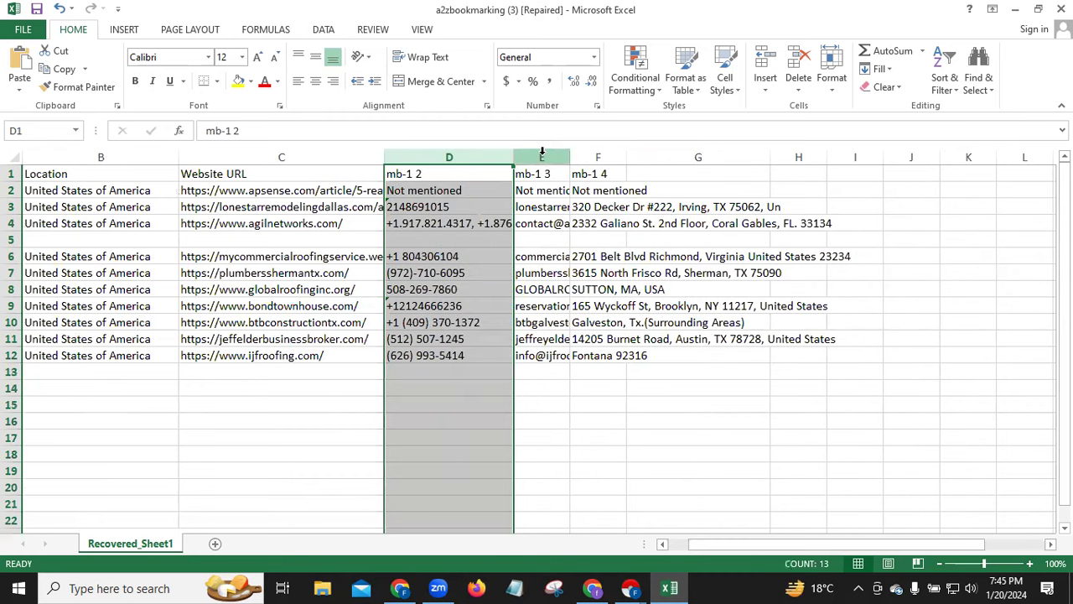
# Widen the mb-1 3 and mb-1 4 columns to show more of their contents and rename the mb-1 4 header to Address
pyautogui.moveTo(567, 150); pyautogui.dragTo(633, 151)
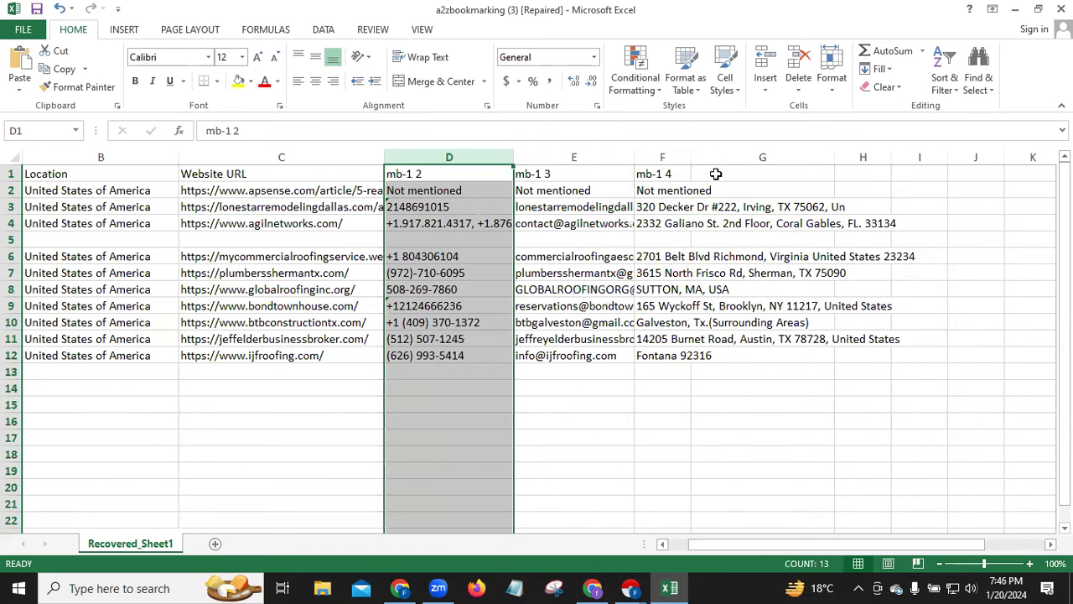
pyautogui.moveTo(692, 152); pyautogui.dragTo(932, 158)
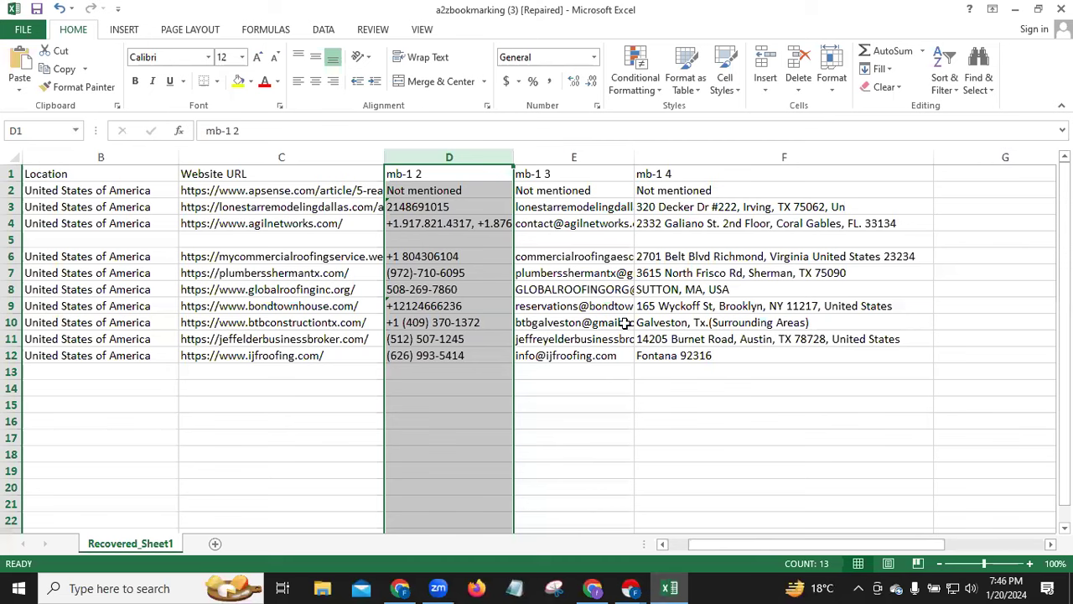
pyautogui.click(684, 173)
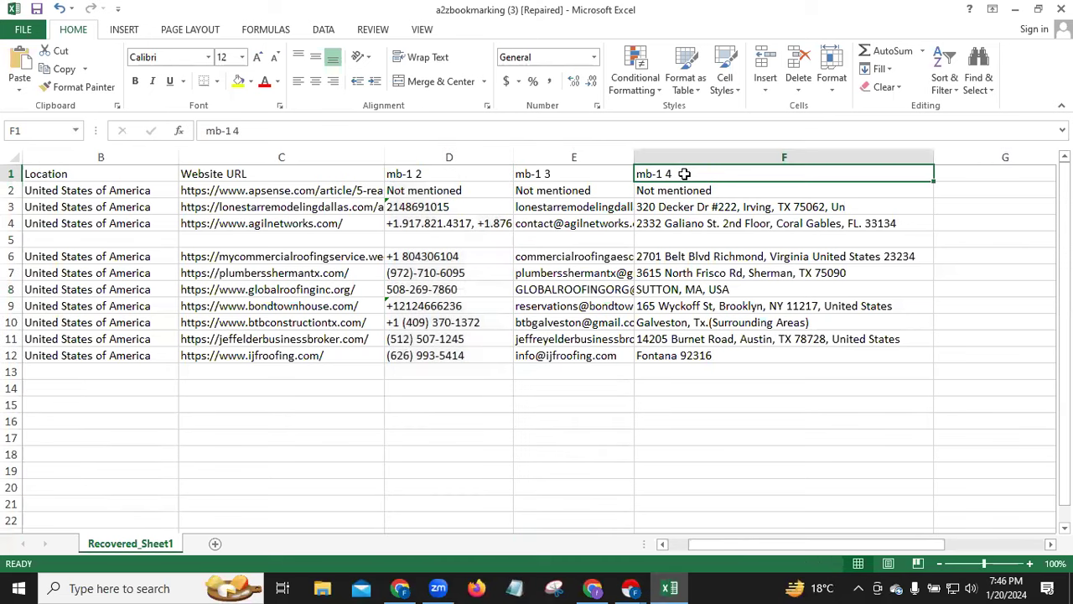
pyautogui.press('BackSpace')
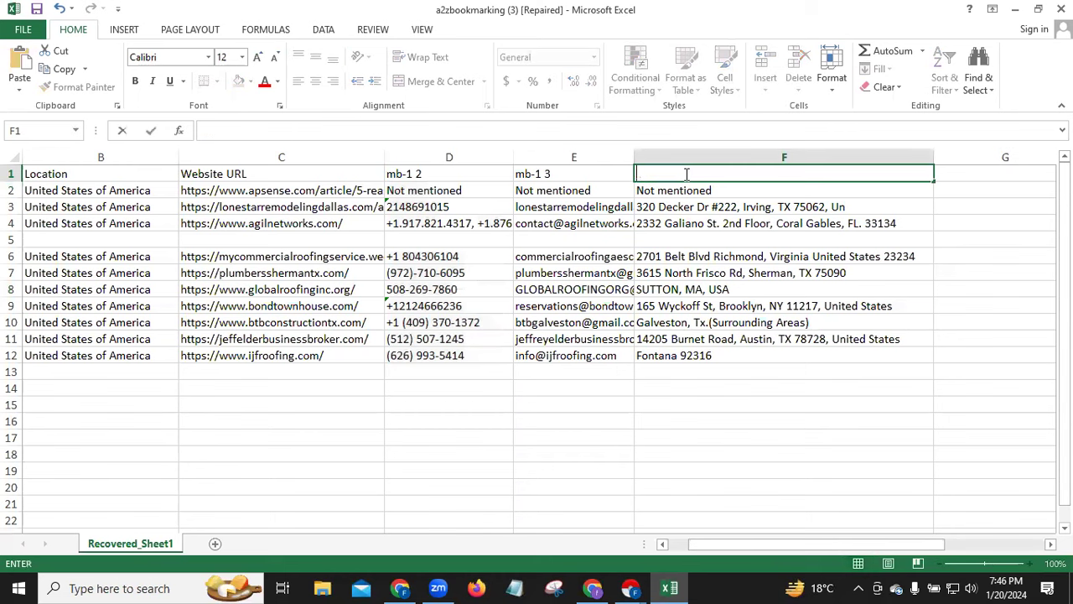
pyautogui.write('Ad')
pyautogui.write('dr')
pyautogui.write('ess')
pyautogui.click(649, 176)
pyautogui.write('d')
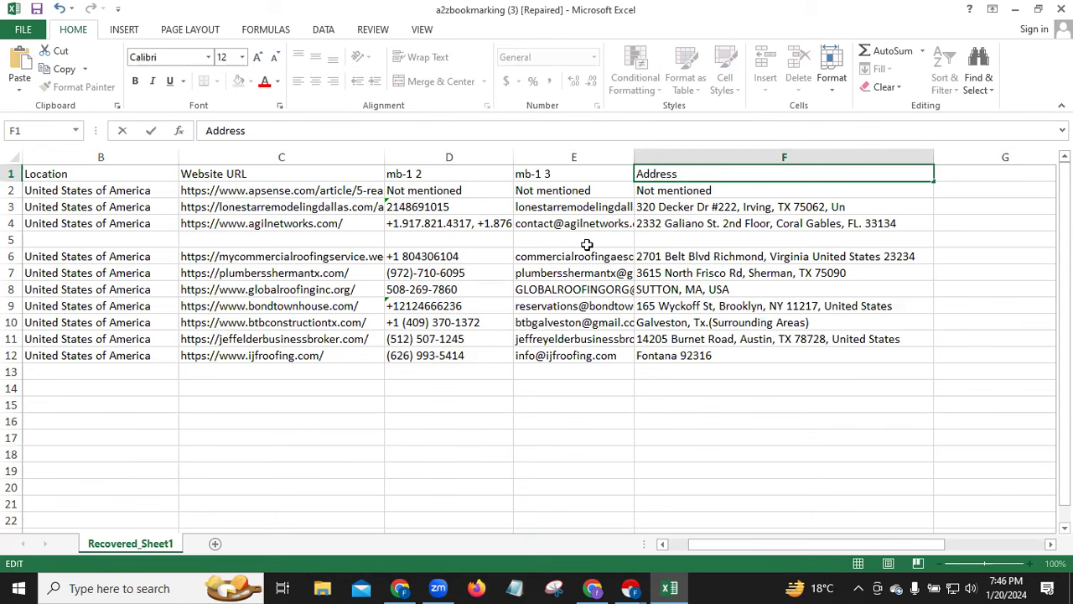
# Rename the mb-1 3 header above the e-mail addresses to E Mail ID
pyautogui.click(560, 176)
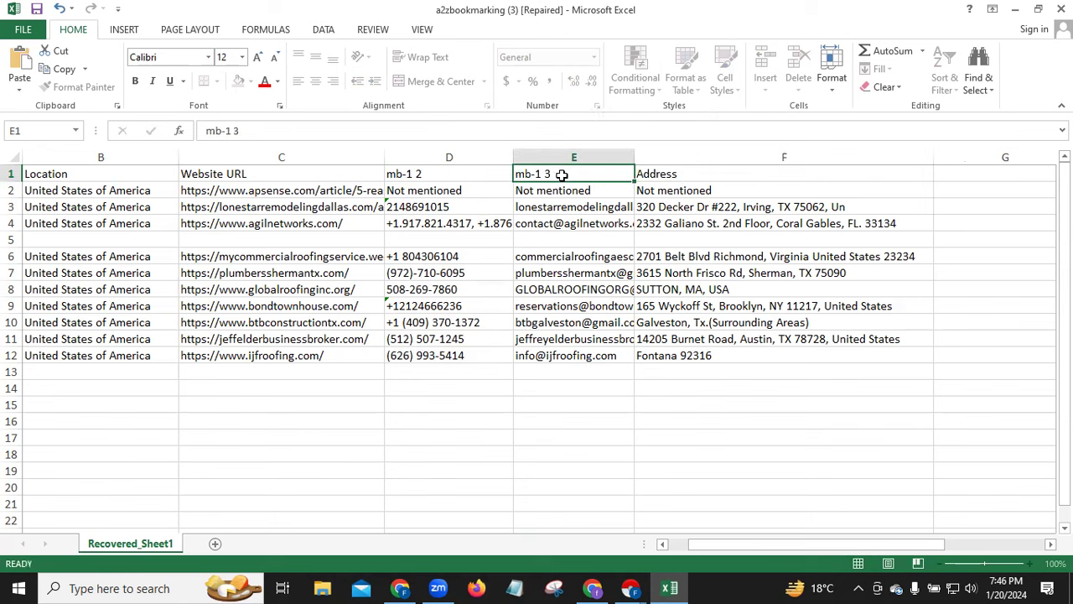
pyautogui.press('BackSpace')
pyautogui.write('E')
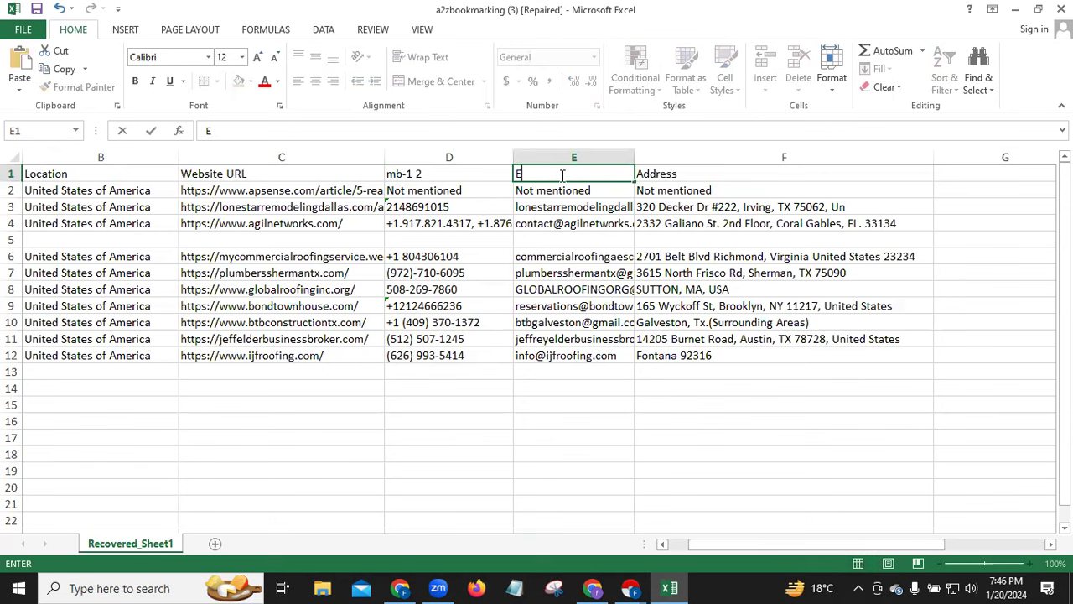
pyautogui.write(' Ma')
pyautogui.write('il')
pyautogui.write(' Adre')
pyautogui.press('BackSpace')
pyautogui.press('BackSpace')
pyautogui.press('BackSpace')
pyautogui.press('BackSpace')
pyautogui.write('ID')
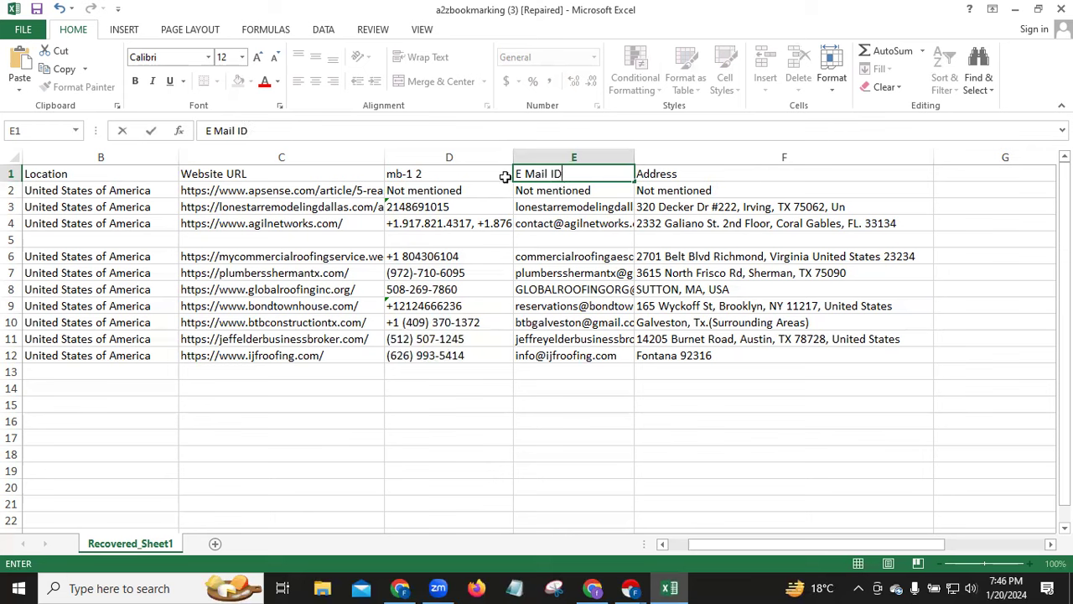
# Rename the mb-1 2 header to Phone No. and widen the E Mail ID column until its addresses show in full
pyautogui.click(433, 172)
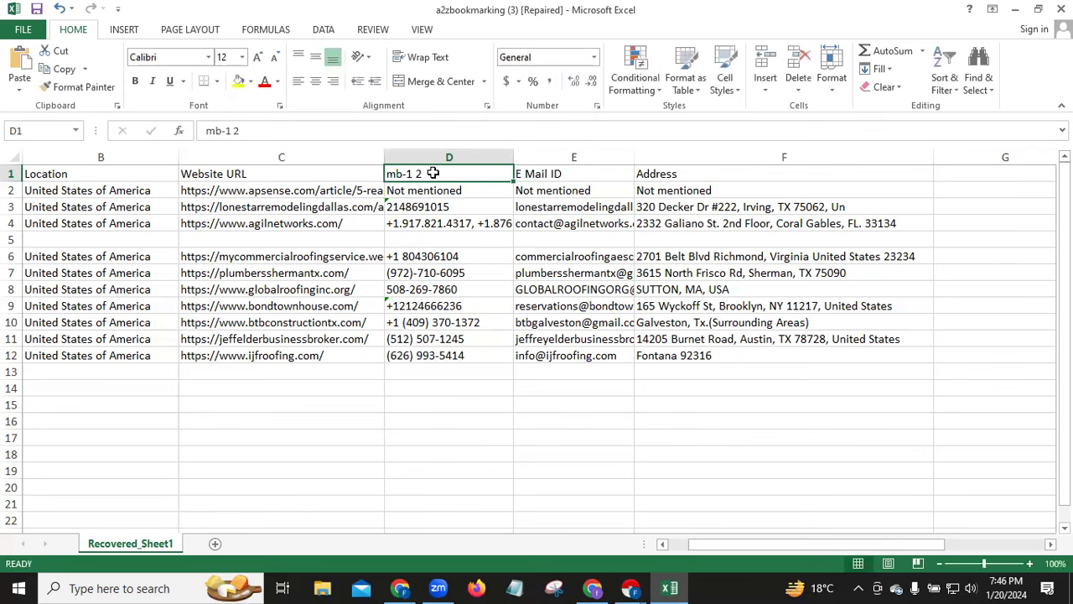
pyautogui.press('BackSpace')
pyautogui.write('Phone No.')
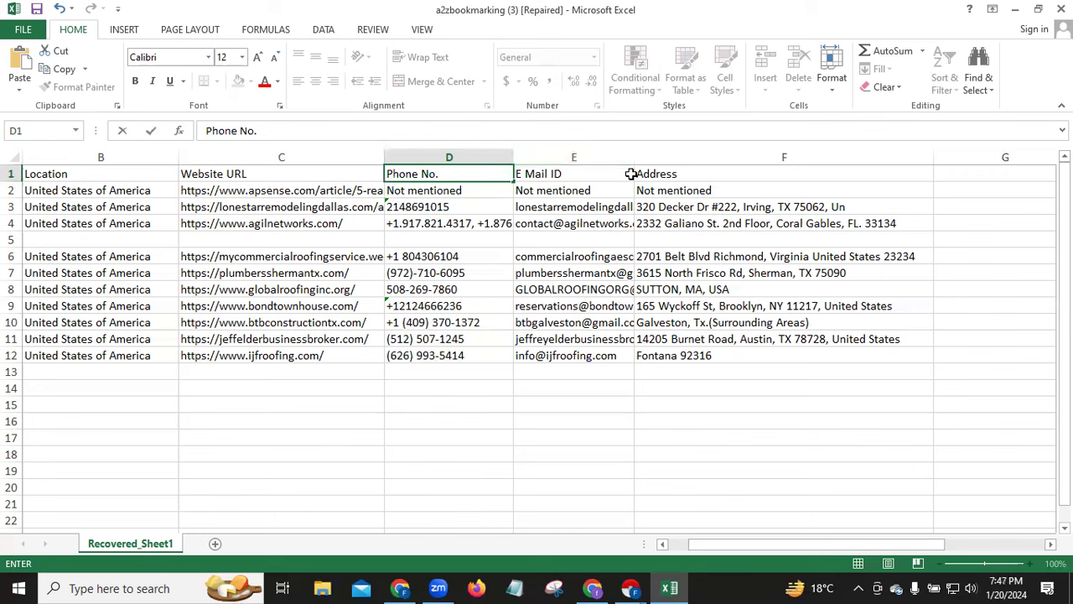
pyautogui.click(631, 174)
pyautogui.moveTo(635, 156); pyautogui.dragTo(736, 154)
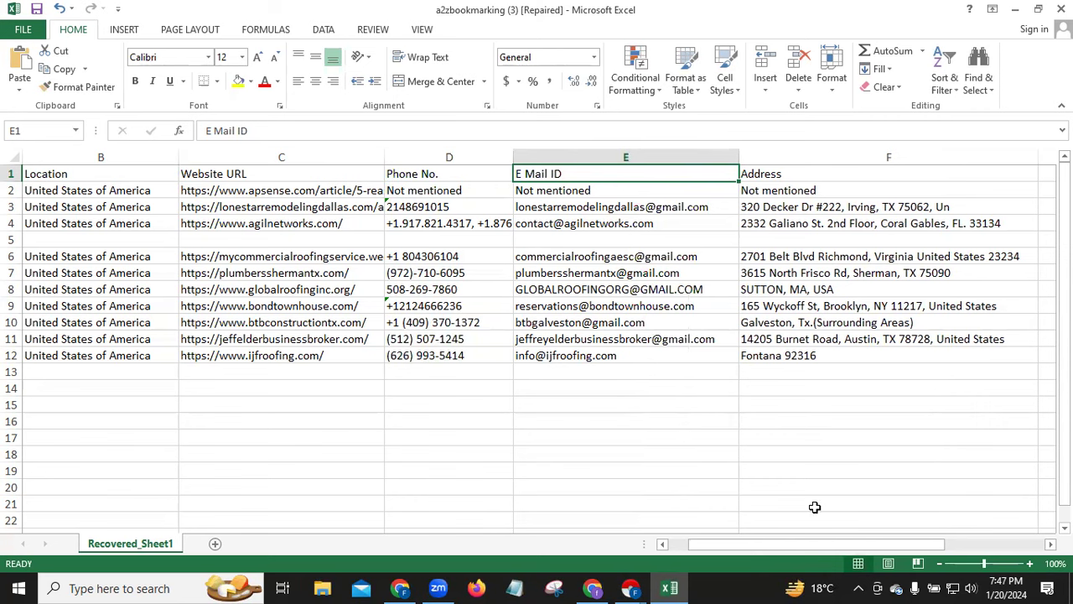
# Format the Company Name header in cell A1 with font size 16, bold text and a yellow fill
pyautogui.click(979, 542)
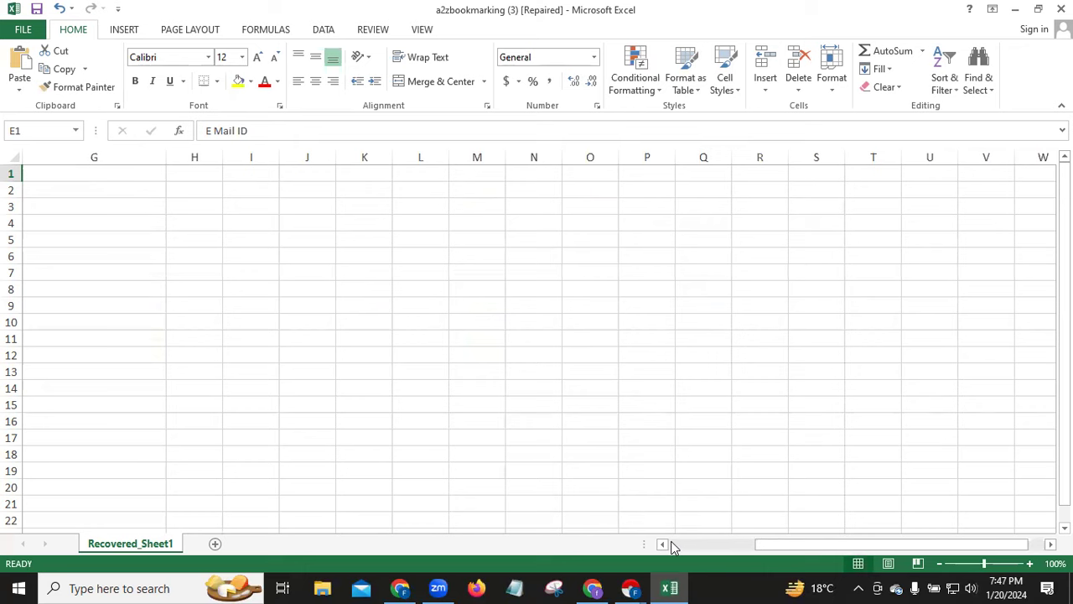
pyautogui.click(671, 541)
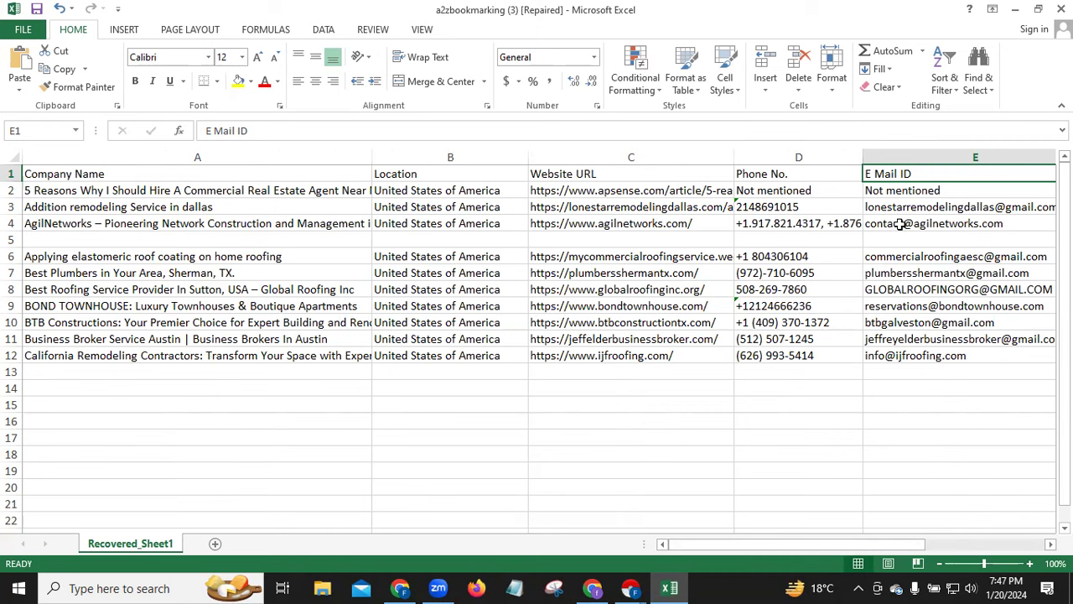
pyautogui.moveTo(689, 544); pyautogui.dragTo(649, 544)
pyautogui.click(121, 175)
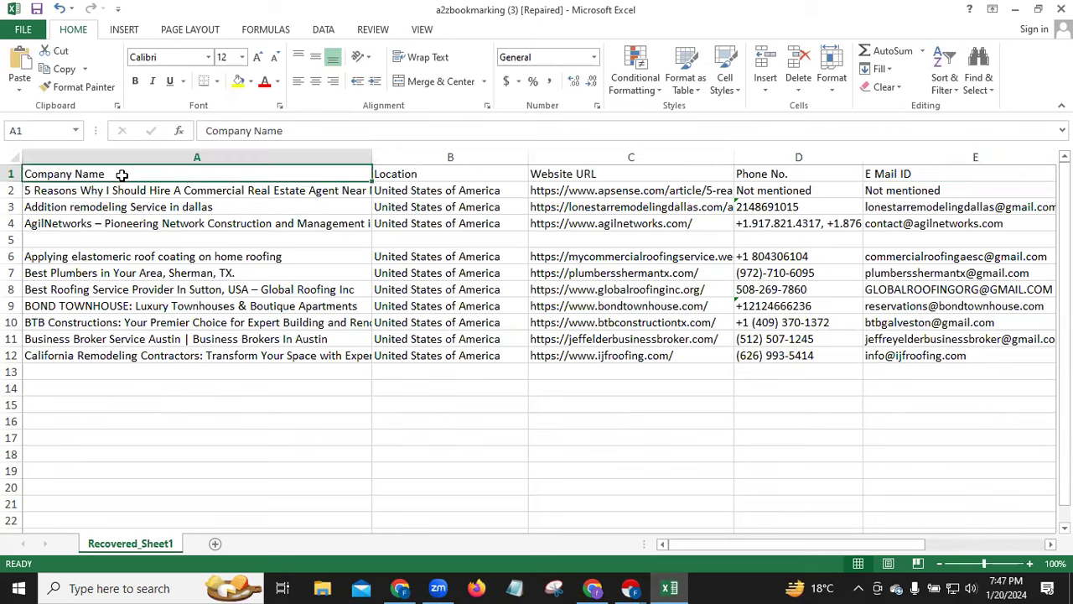
pyautogui.click(231, 58)
pyautogui.press('BackSpace')
pyautogui.write('16')
pyautogui.press('Return')
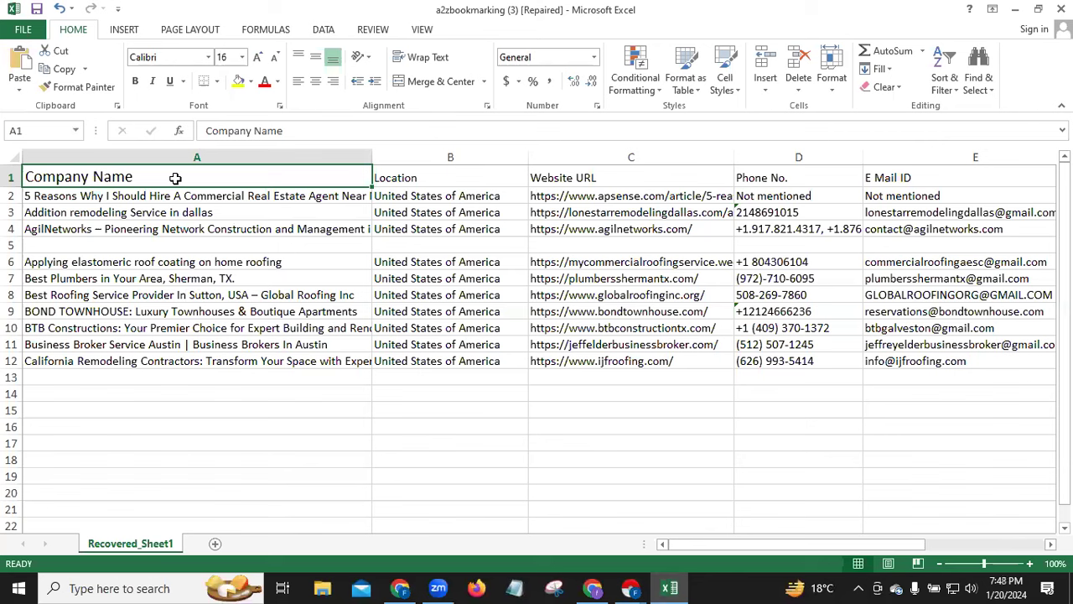
pyautogui.click(134, 81)
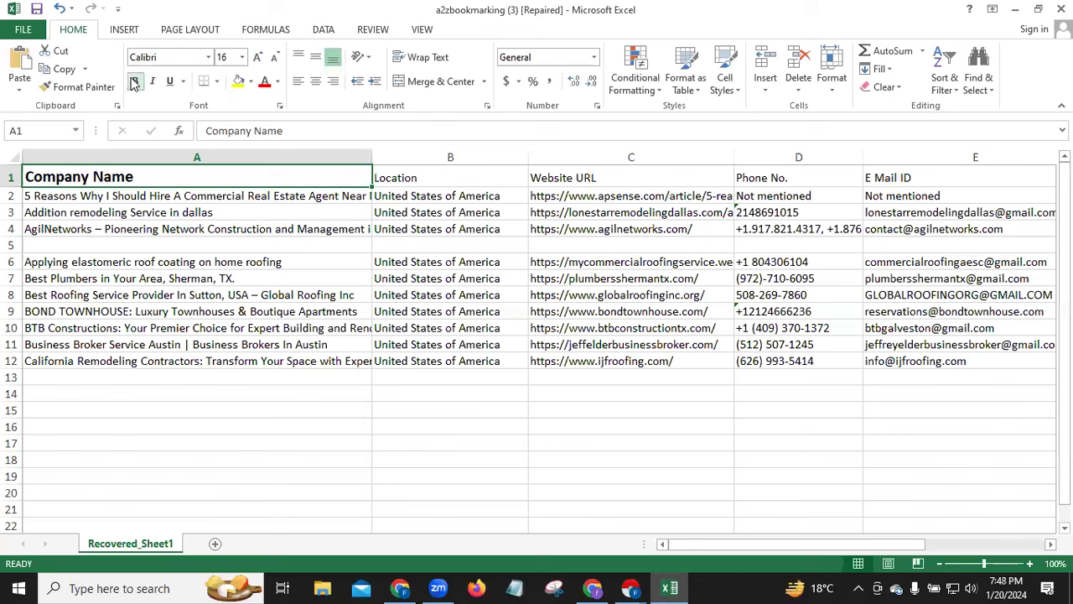
pyautogui.click(238, 82)
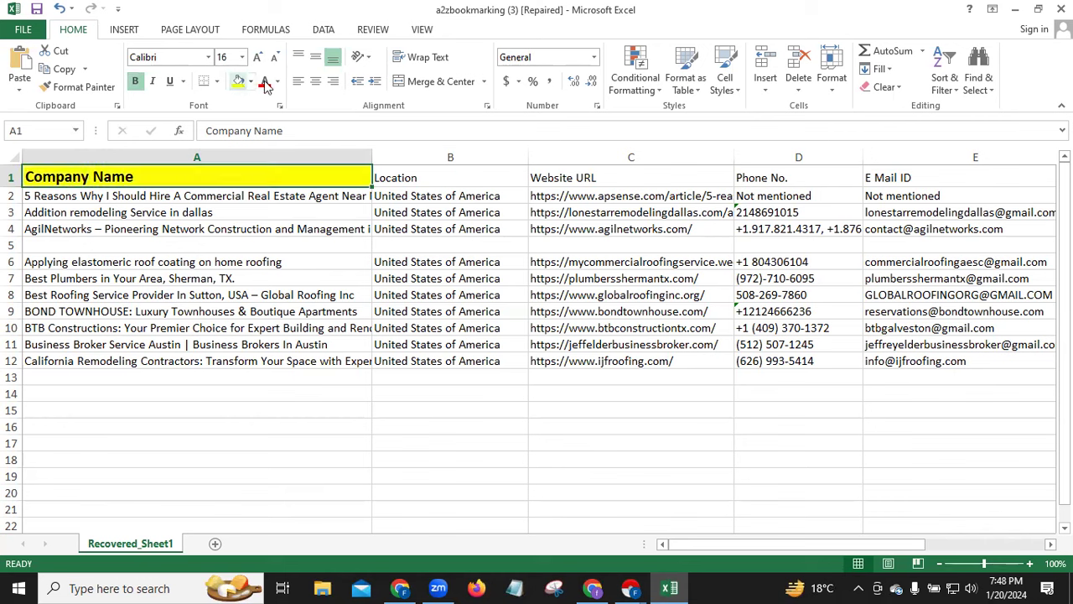
# Give the Location header a yellow fill, font size 16 and bold text
pyautogui.click(416, 180)
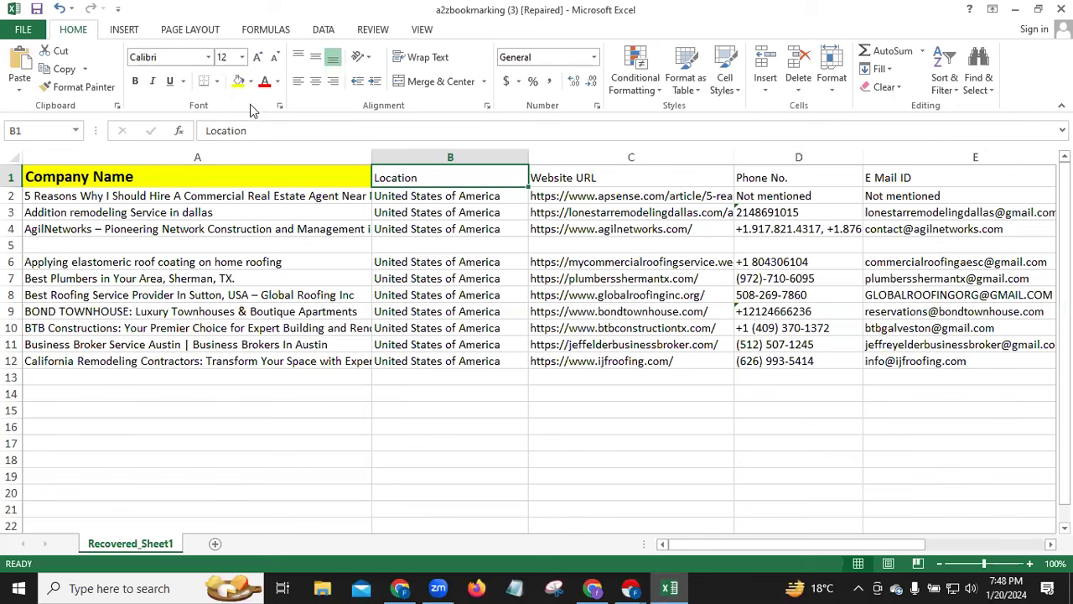
pyautogui.click(238, 82)
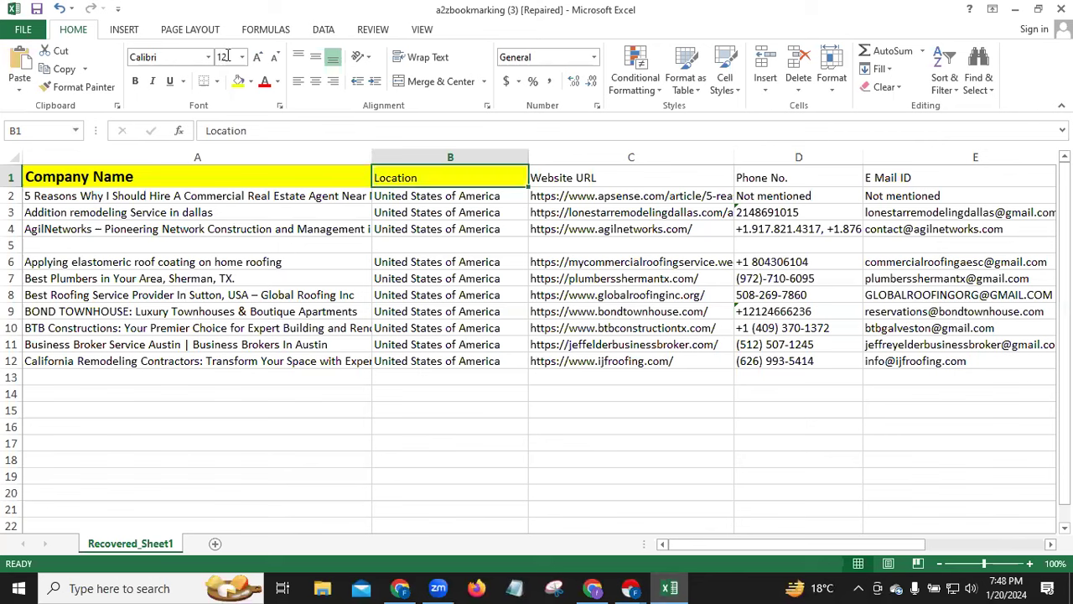
pyautogui.press('BackSpace')
pyautogui.write('16')
pyautogui.click(134, 81)
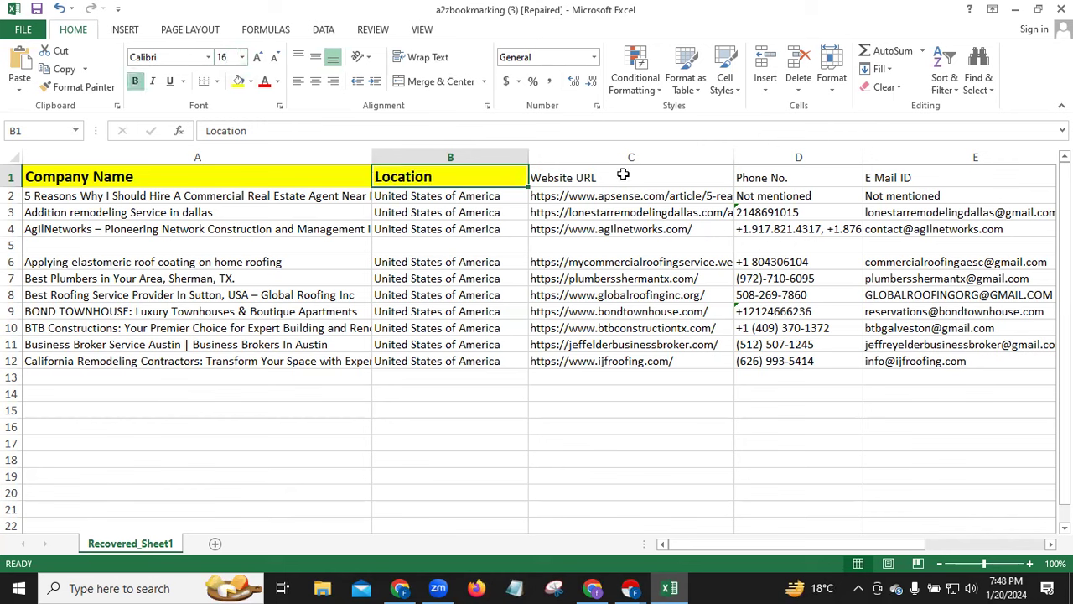
# Format the Website URL header with a yellow fill, font size 16 and bold text
pyautogui.click(623, 177)
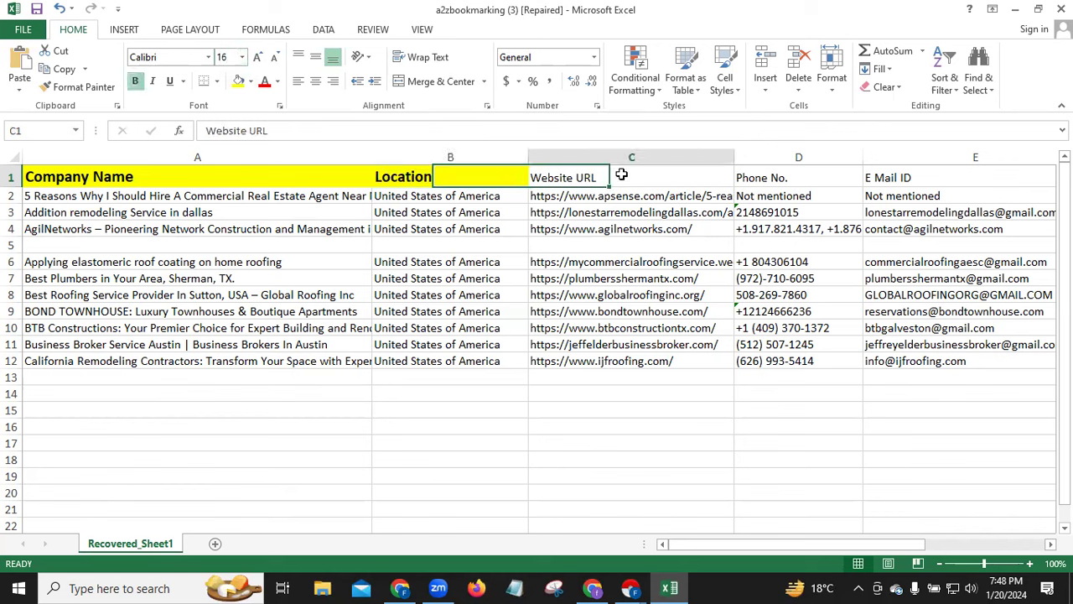
pyautogui.click(239, 81)
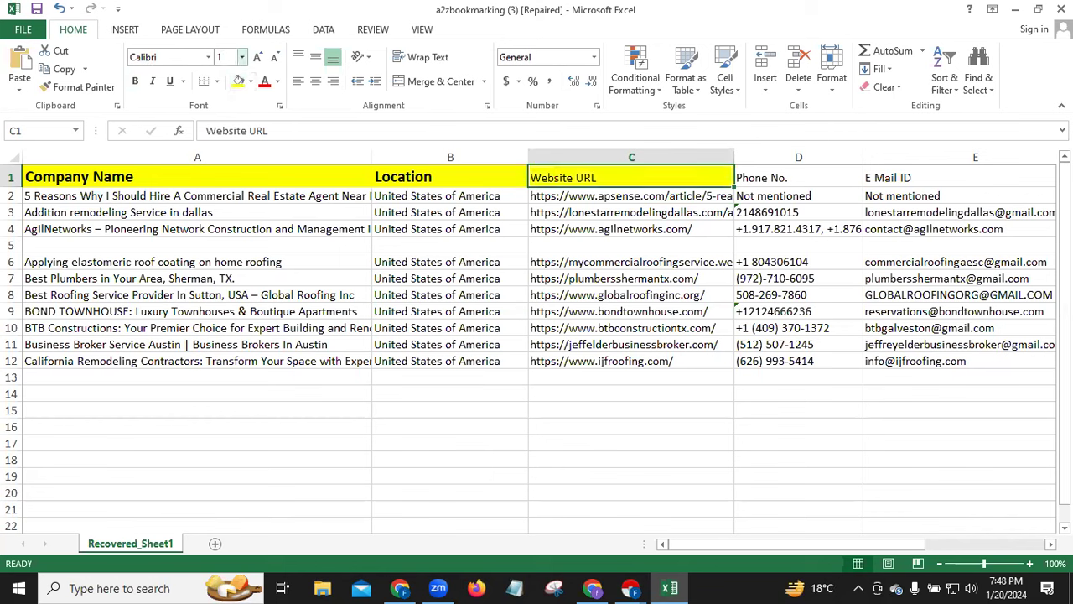
pyautogui.click(134, 81)
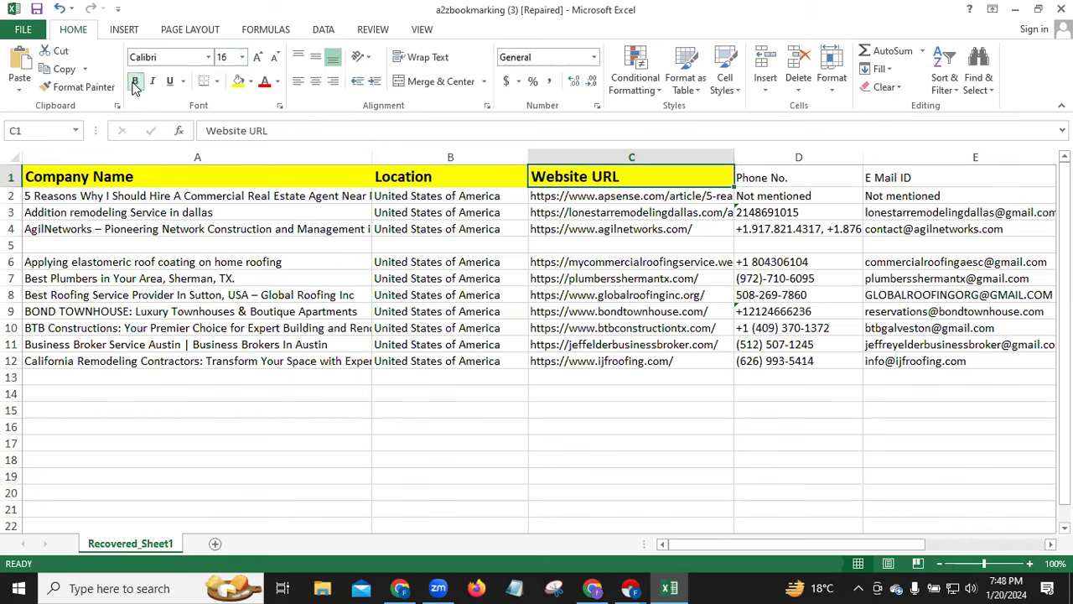
# Apply a yellow fill, font size 16 and bold text to the Phone No. header
pyautogui.click(803, 178)
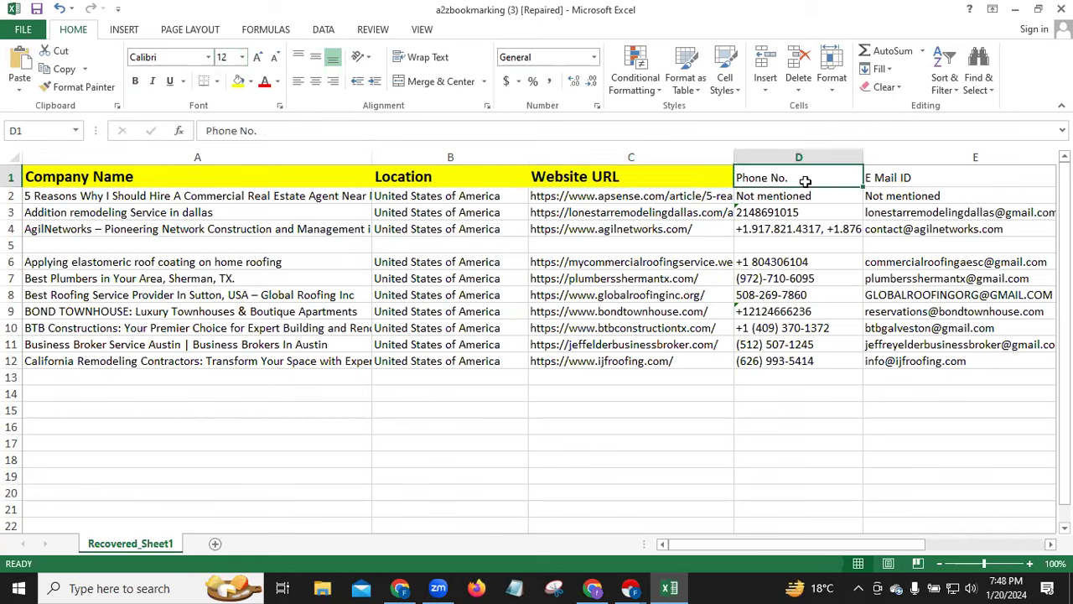
pyautogui.click(239, 81)
pyautogui.click(234, 57)
pyautogui.click(234, 57)
pyautogui.press('BackSpace')
pyautogui.write('6')
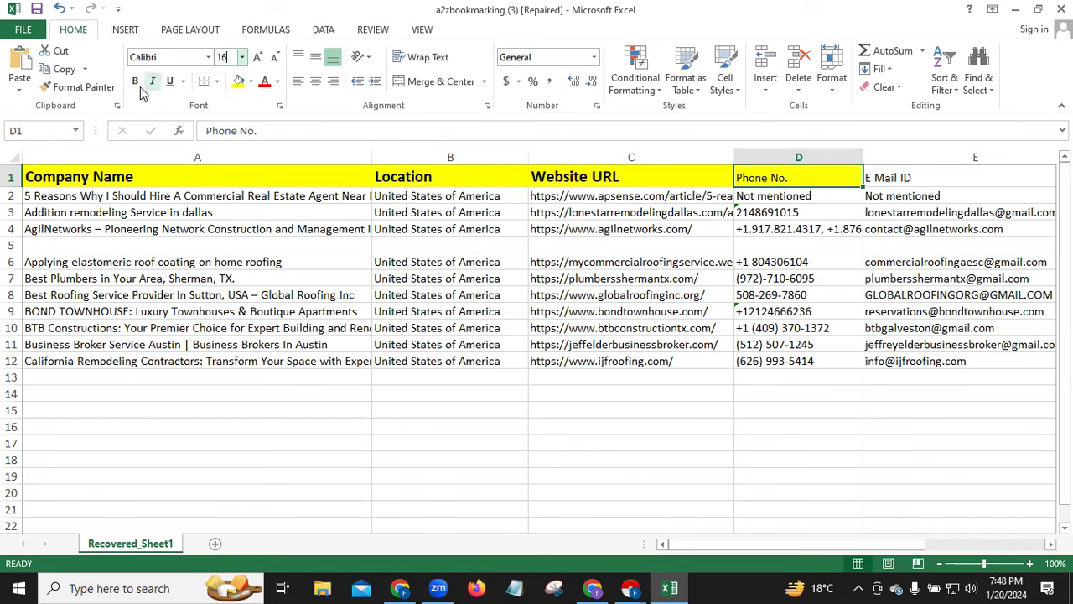
pyautogui.click(139, 85)
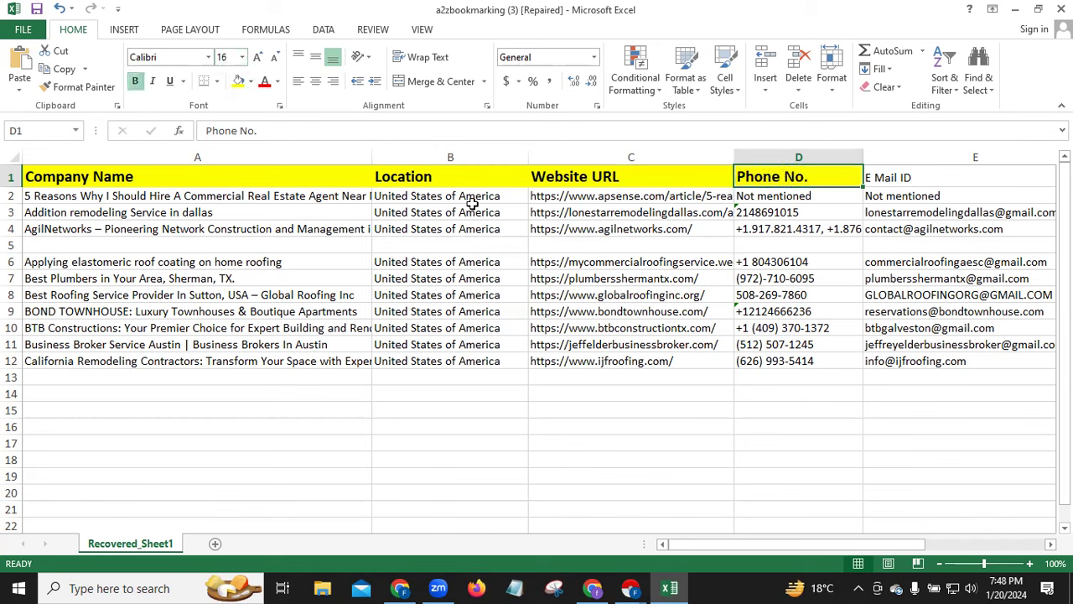
# Set the E Mail ID header to font size 16 and bold, and fill its cell yellow
pyautogui.click(928, 183)
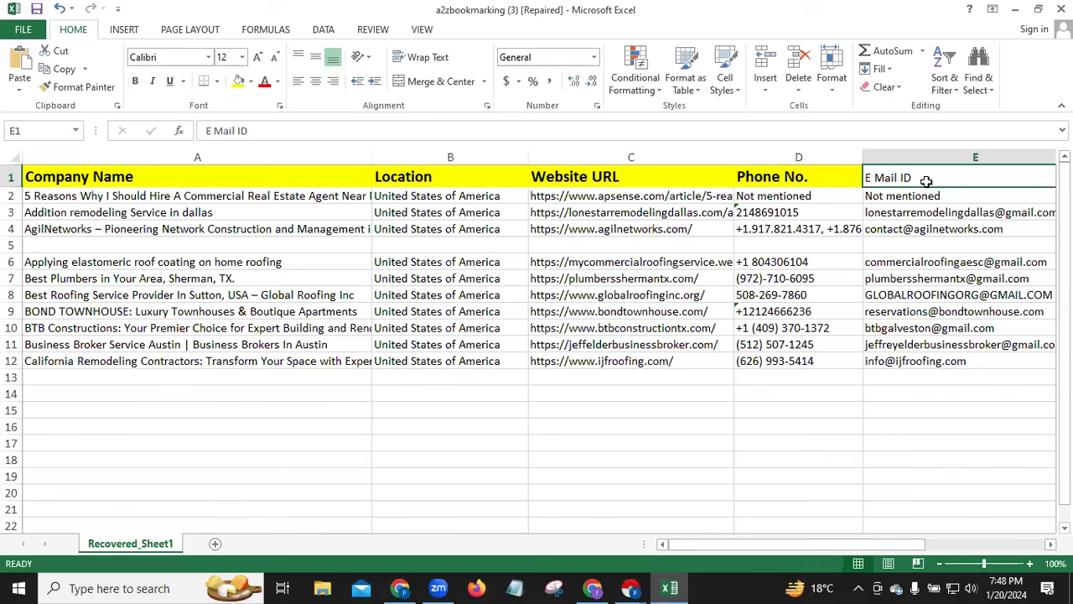
pyautogui.click(225, 57)
pyautogui.write('16')
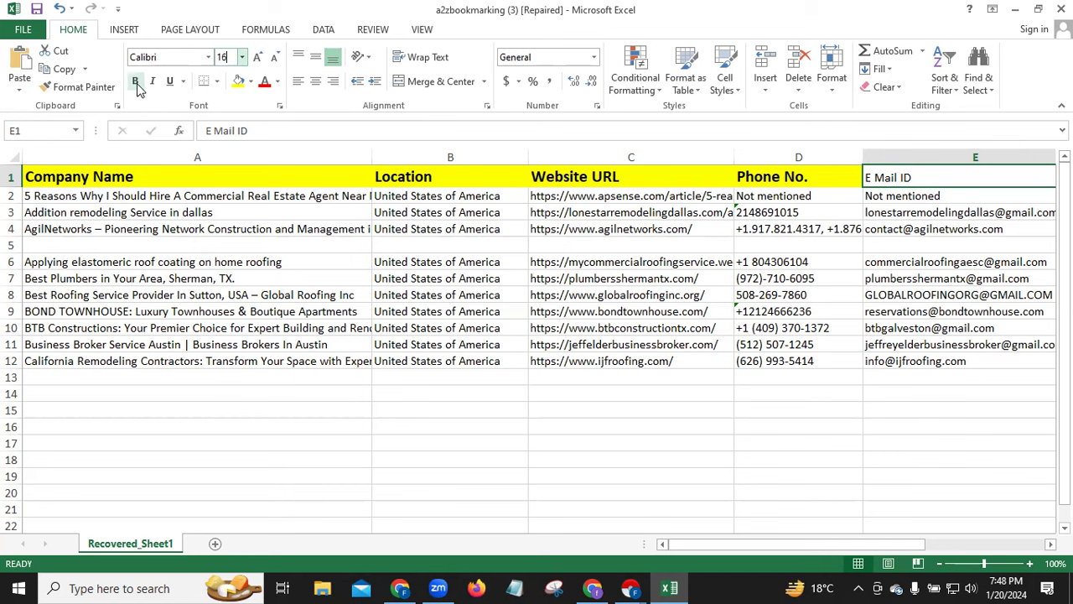
pyautogui.press('Return')
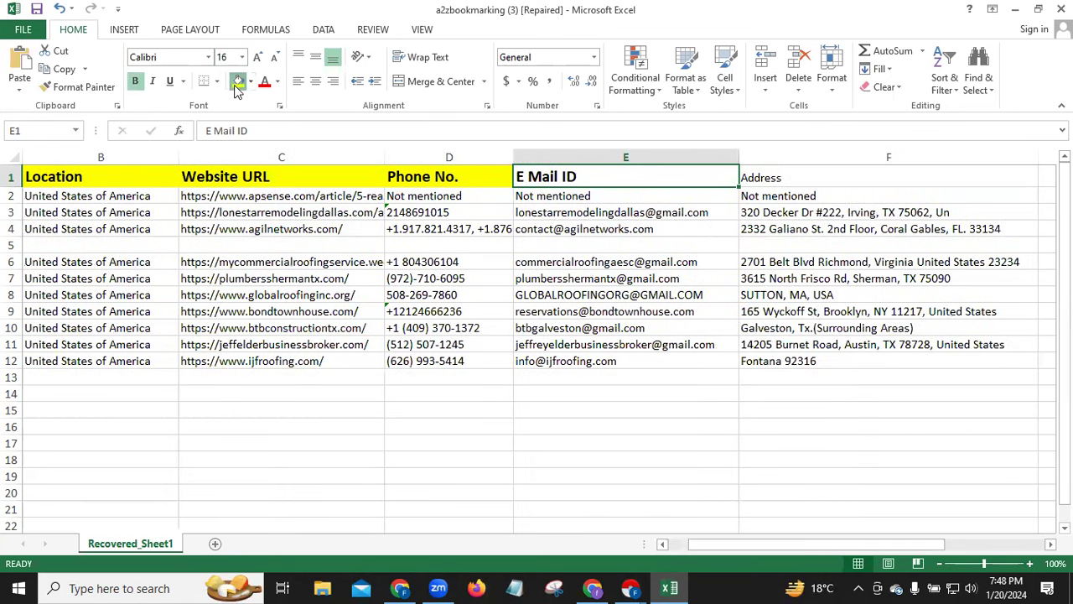
pyautogui.click(238, 82)
# Set the Address header to font size 16 and bold, and fill its cell yellow
pyautogui.click(838, 176)
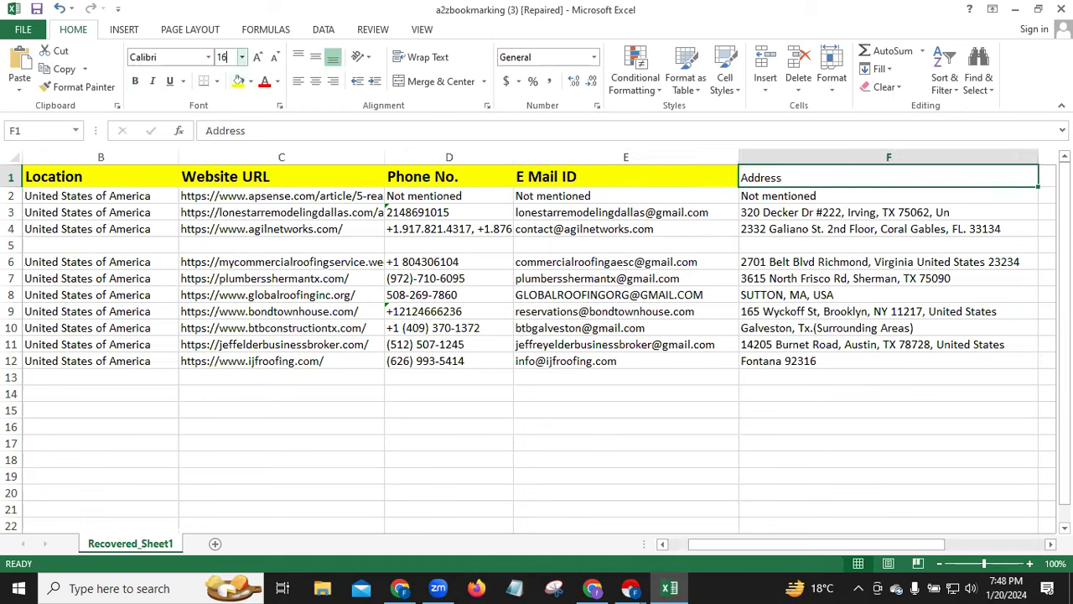
pyautogui.click(215, 61)
pyautogui.write('16')
pyautogui.click(135, 81)
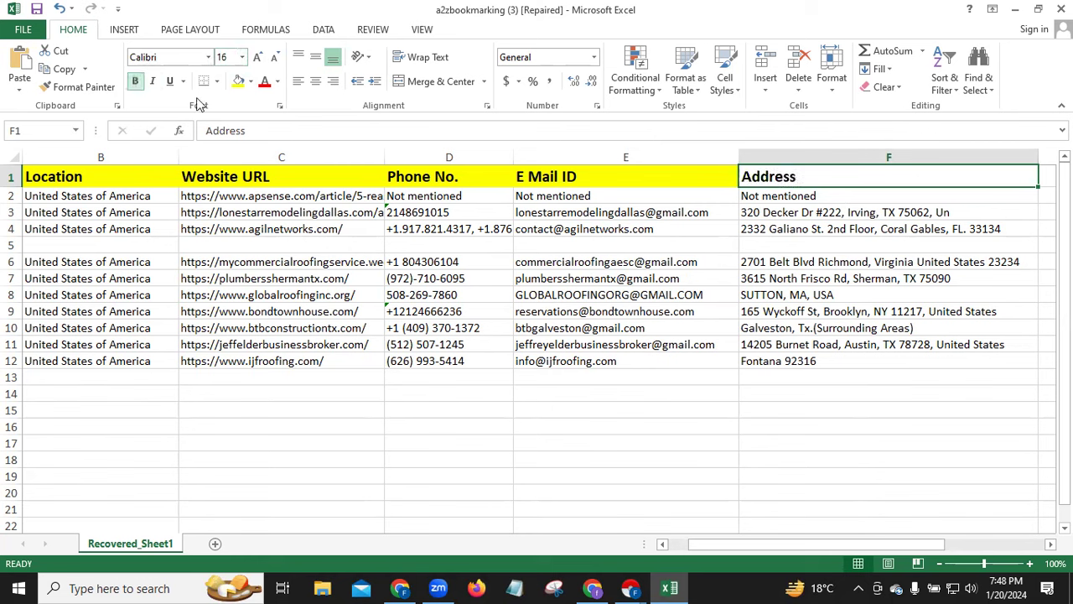
pyautogui.click(238, 81)
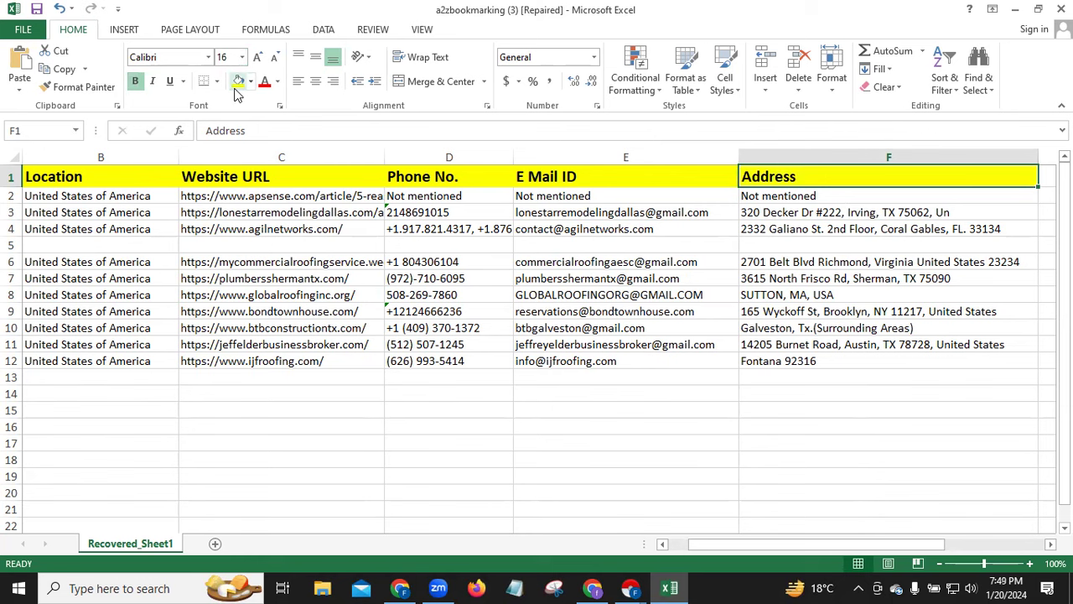
# Center the Address, E Mail ID and Phone No. headers in their cells
pyautogui.click(316, 87)
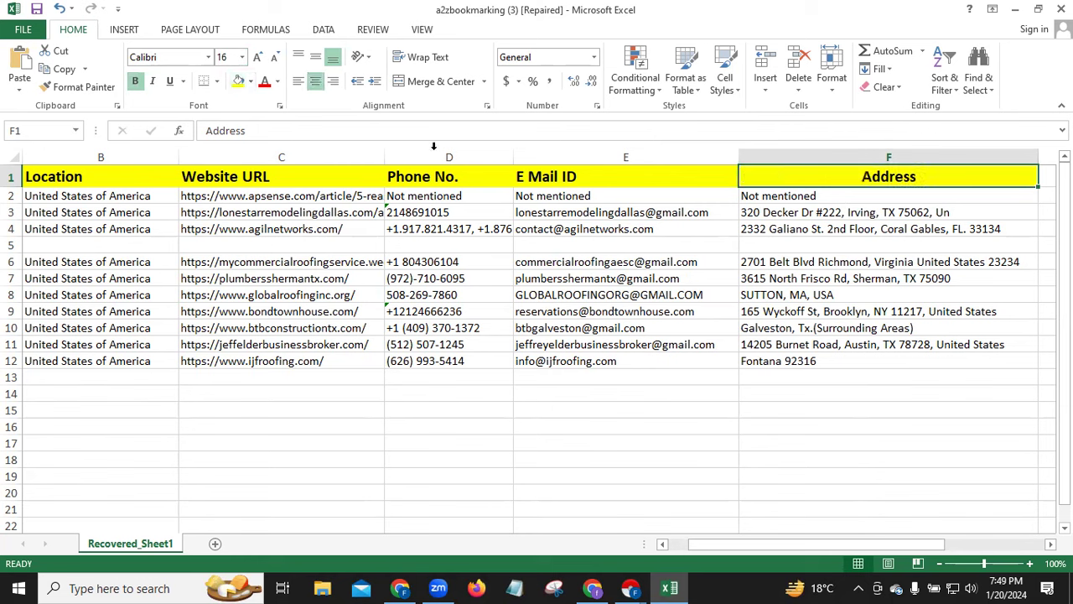
pyautogui.press('Left')
pyautogui.click(315, 83)
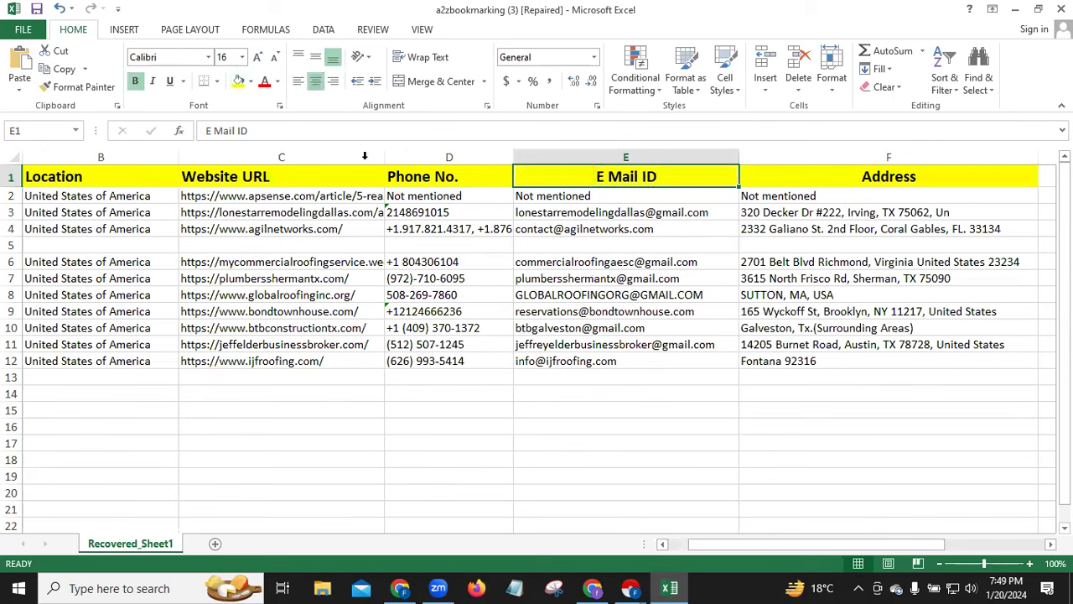
pyautogui.click(417, 177)
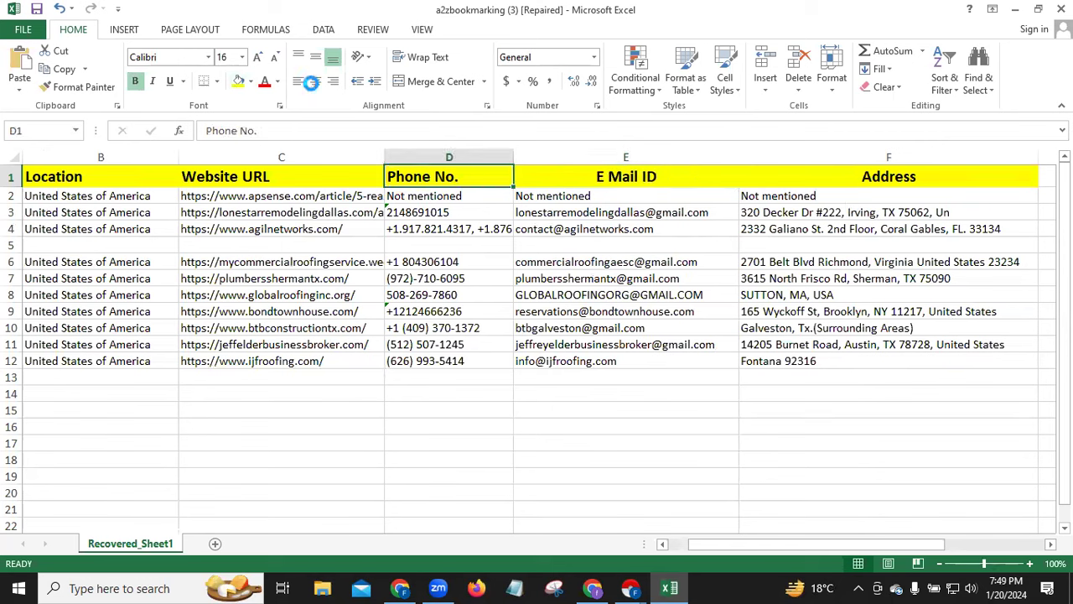
pyautogui.click(311, 81)
# Center the Website URL, Location and Company Name headers in their cells
pyautogui.click(267, 174)
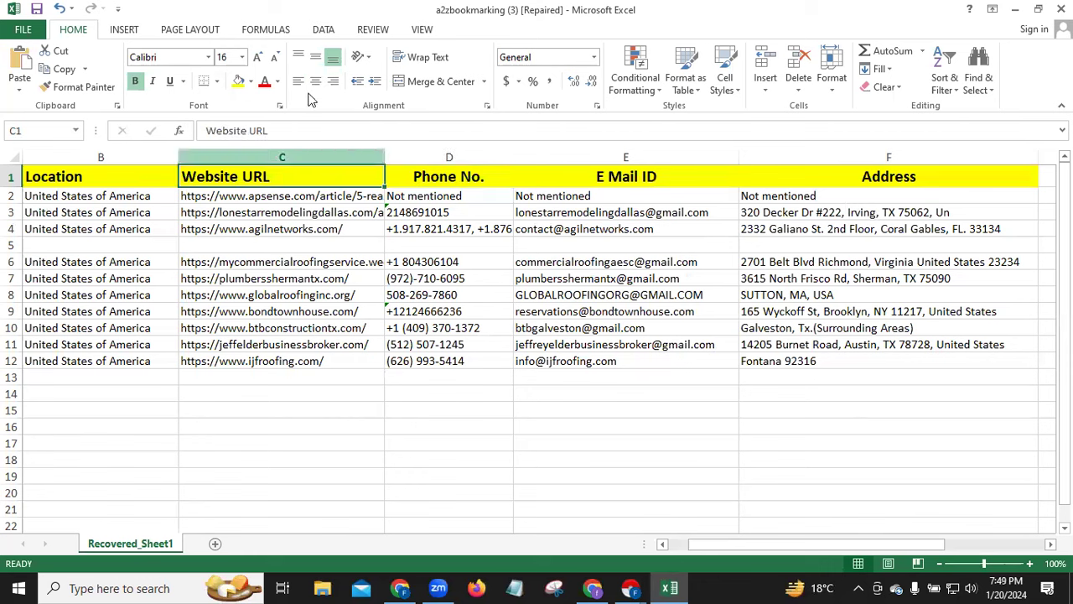
pyautogui.click(316, 81)
pyautogui.click(127, 177)
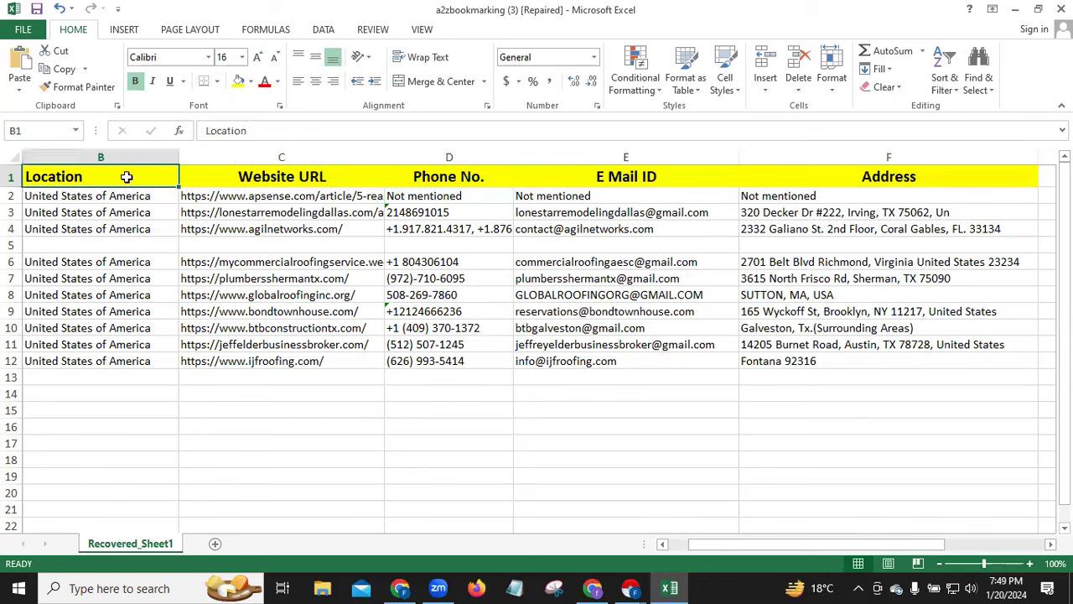
pyautogui.click(315, 81)
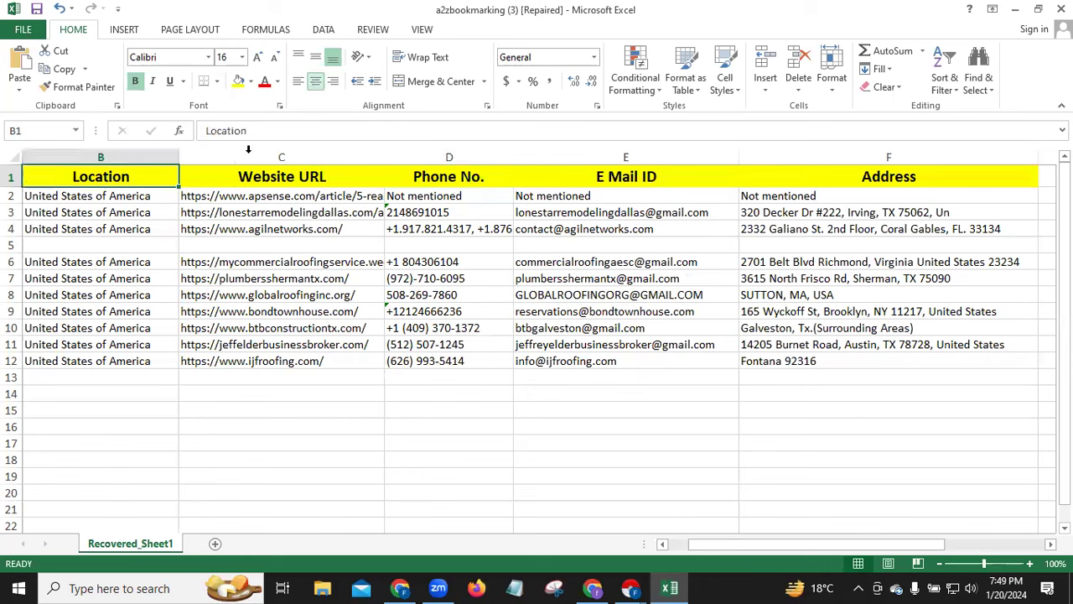
pyautogui.moveTo(705, 543); pyautogui.dragTo(201, 222)
pyautogui.click(149, 176)
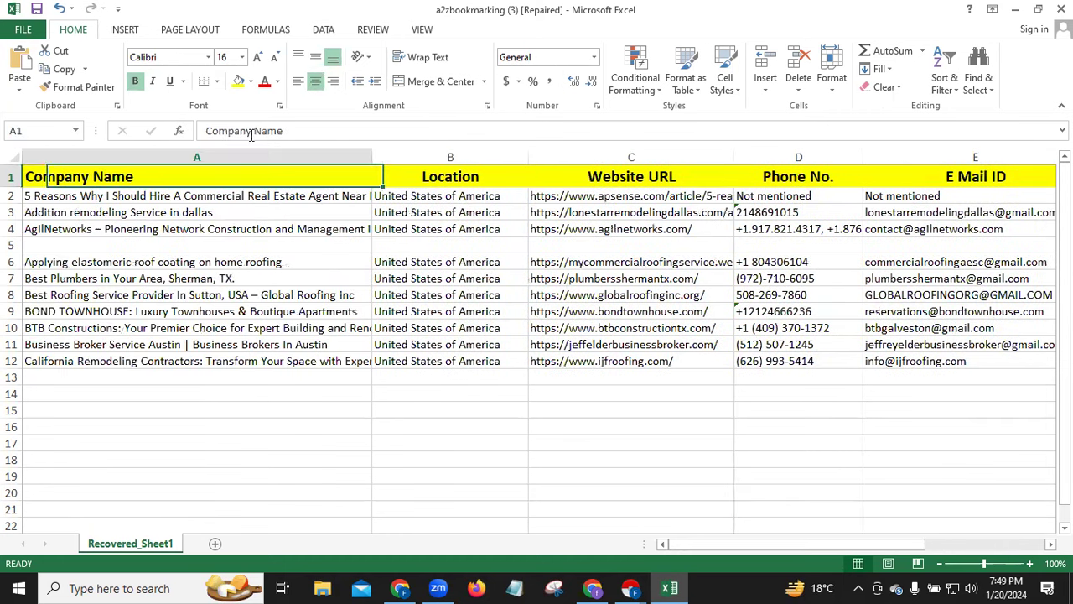
pyautogui.click(316, 84)
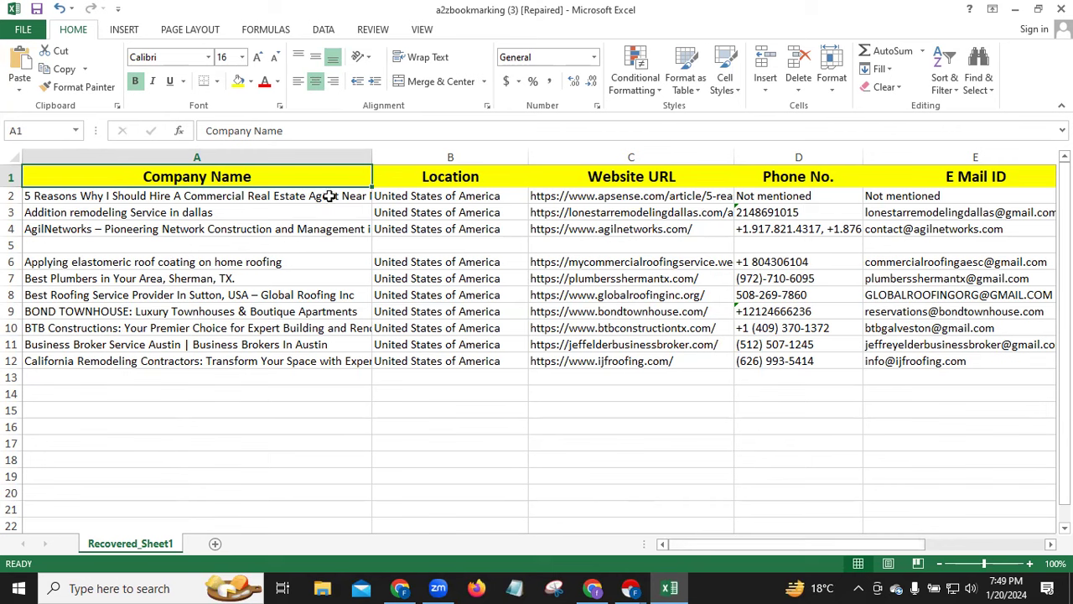
pyautogui.click(757, 196)
pyautogui.click(891, 198)
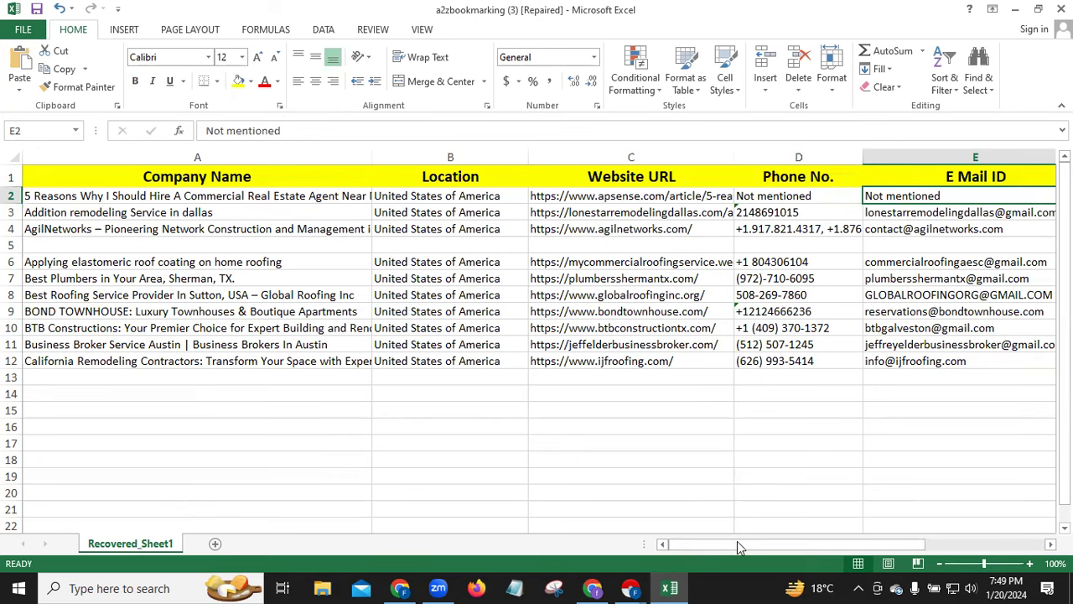
pyautogui.moveTo(742, 537); pyautogui.dragTo(714, 541)
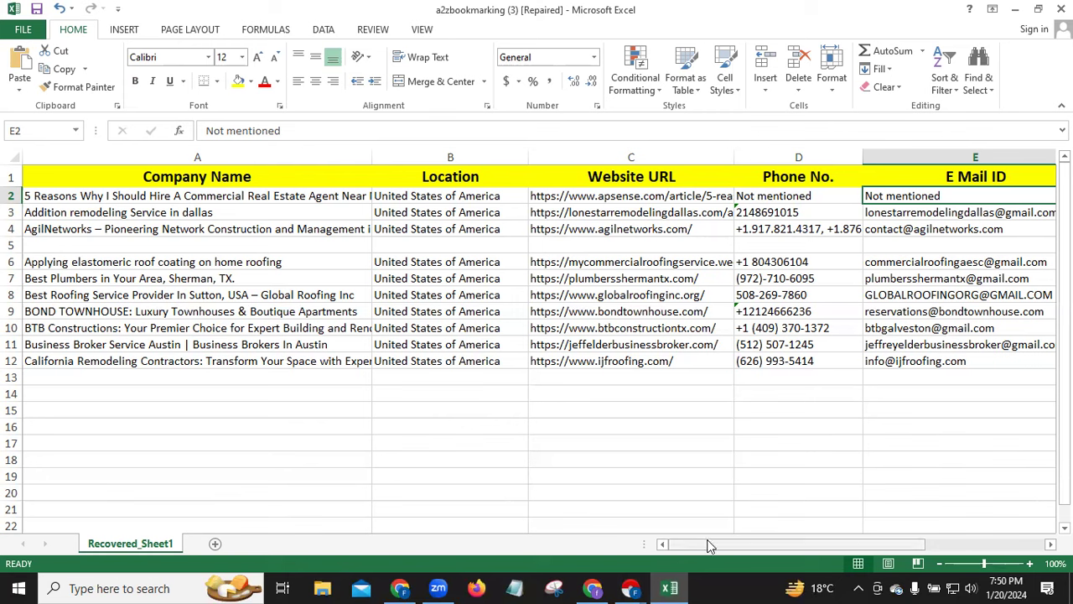
pyautogui.moveTo(711, 541)
pyautogui.mouseDown()
pyautogui.moveTo(731, 545)
pyautogui.moveTo(718, 545)
pyautogui.mouseUp()
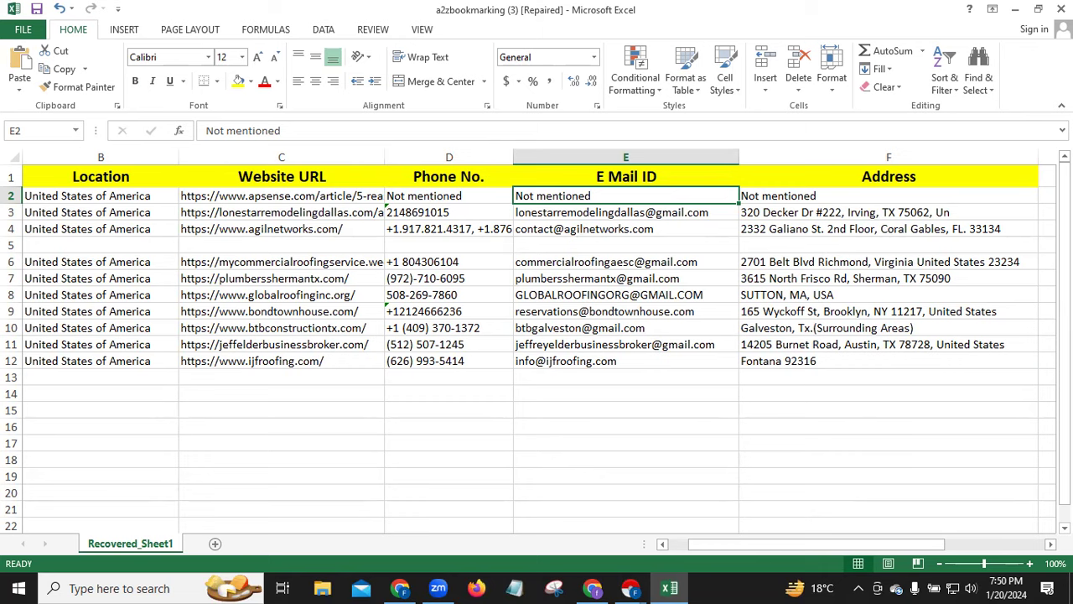
# Switch to Chrome to review the Real Estate & Construction search listings, and compare them with the company rows in the Excel sheet
pyautogui.hotkey('alt', 'Tab')
pyautogui.scroll(-15, 108, 242)
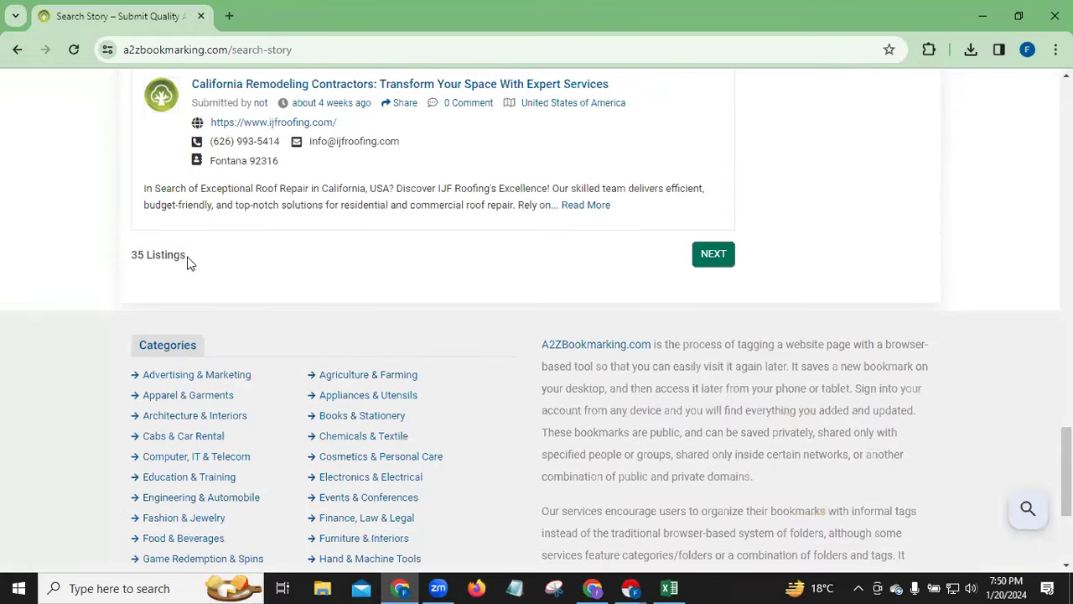
pyautogui.click(717, 255)
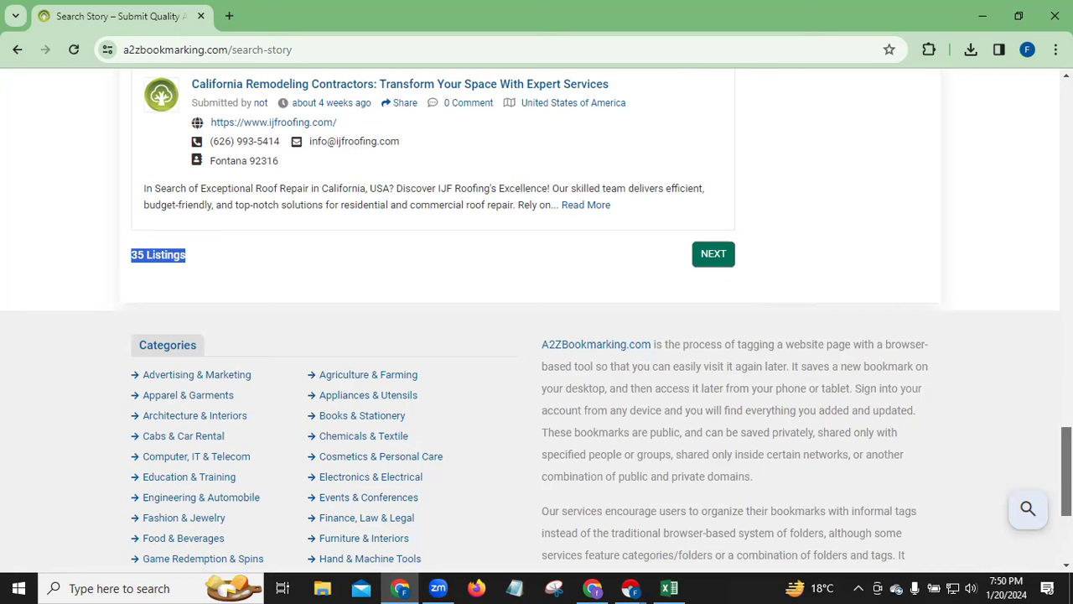
pyautogui.moveTo(1066, 471); pyautogui.dragTo(1067, 160)
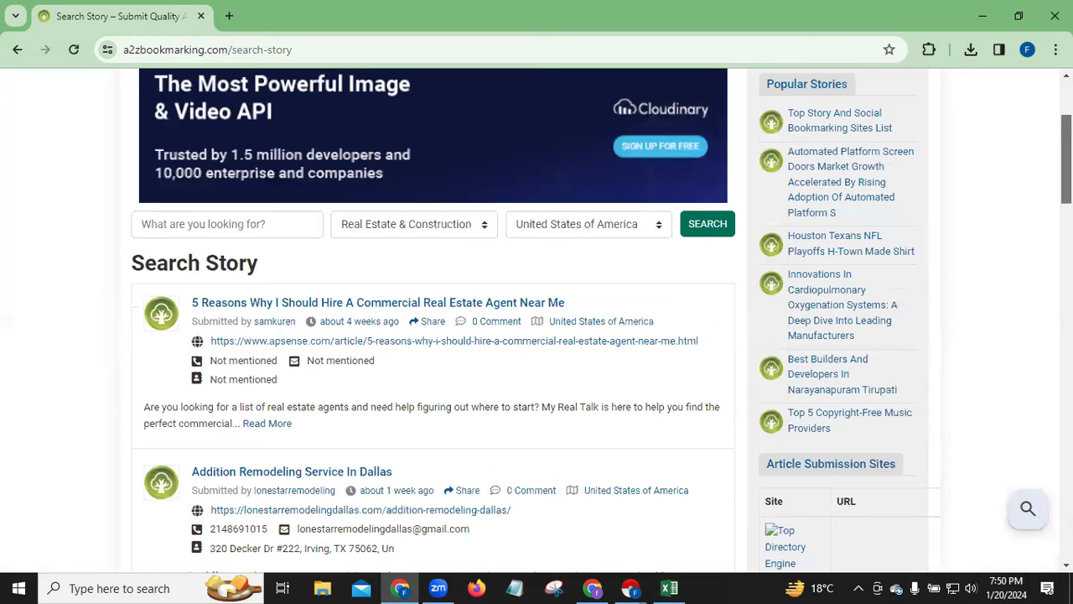
pyautogui.moveTo(1067, 159); pyautogui.dragTo(1067, 143)
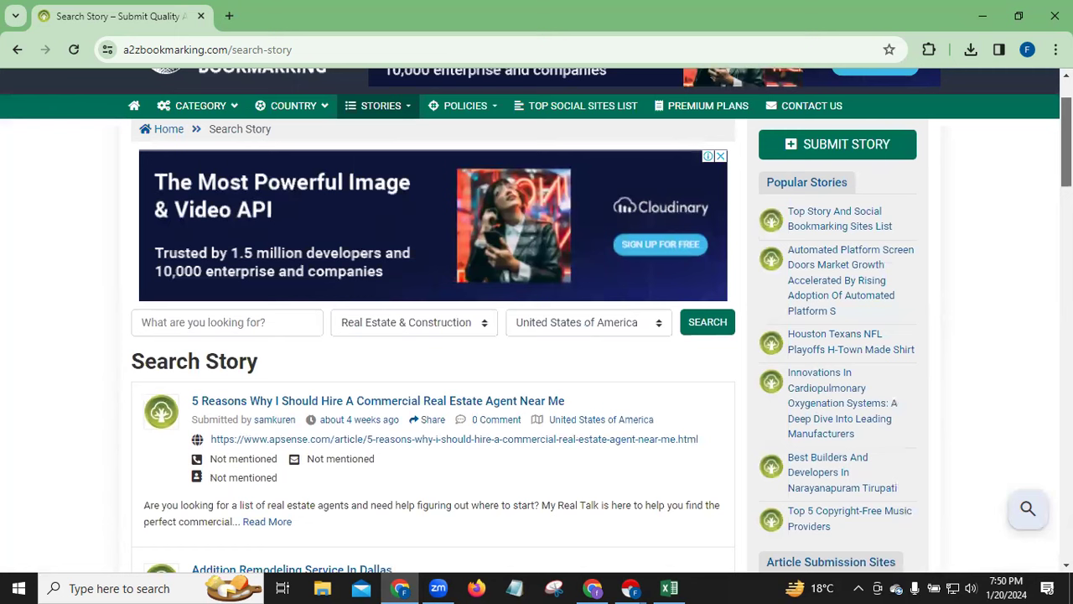
pyautogui.moveTo(1066, 141); pyautogui.dragTo(1066, 319)
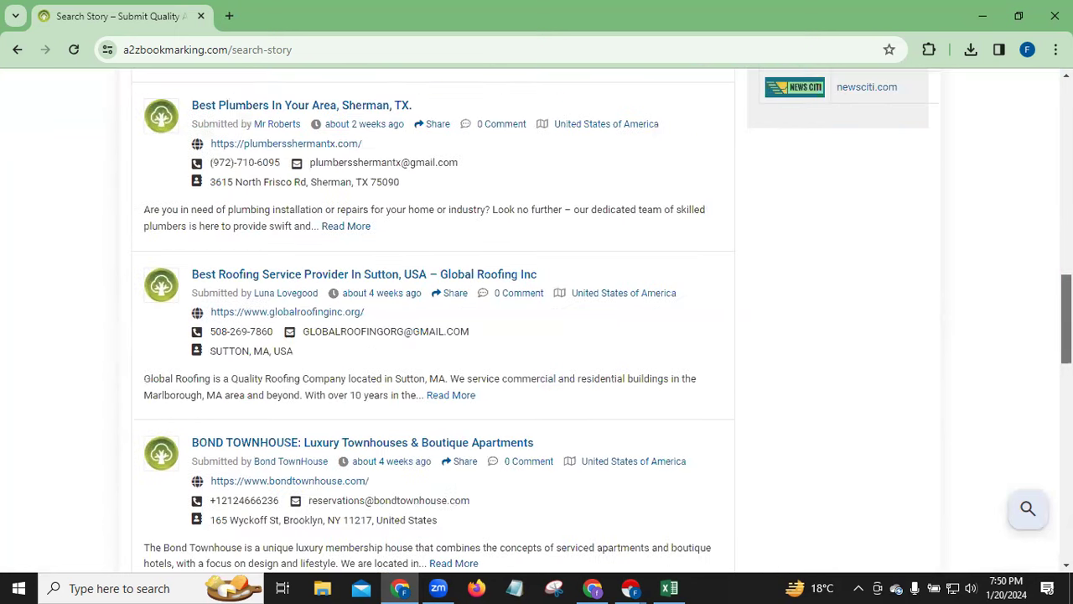
pyautogui.scroll(9, 537, 318)
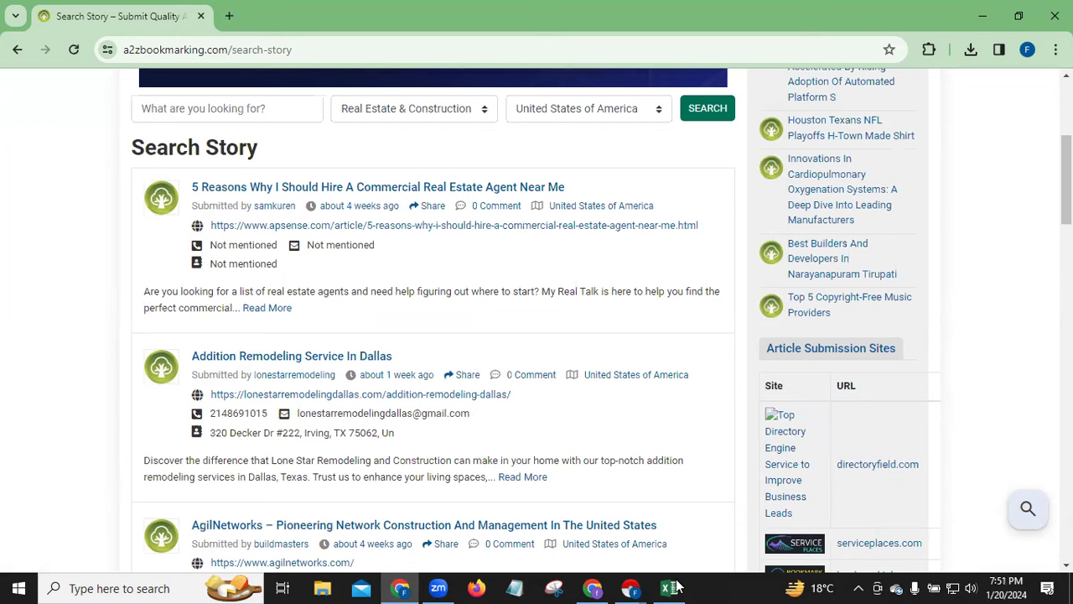
pyautogui.hotkey('alt', 'Tab')
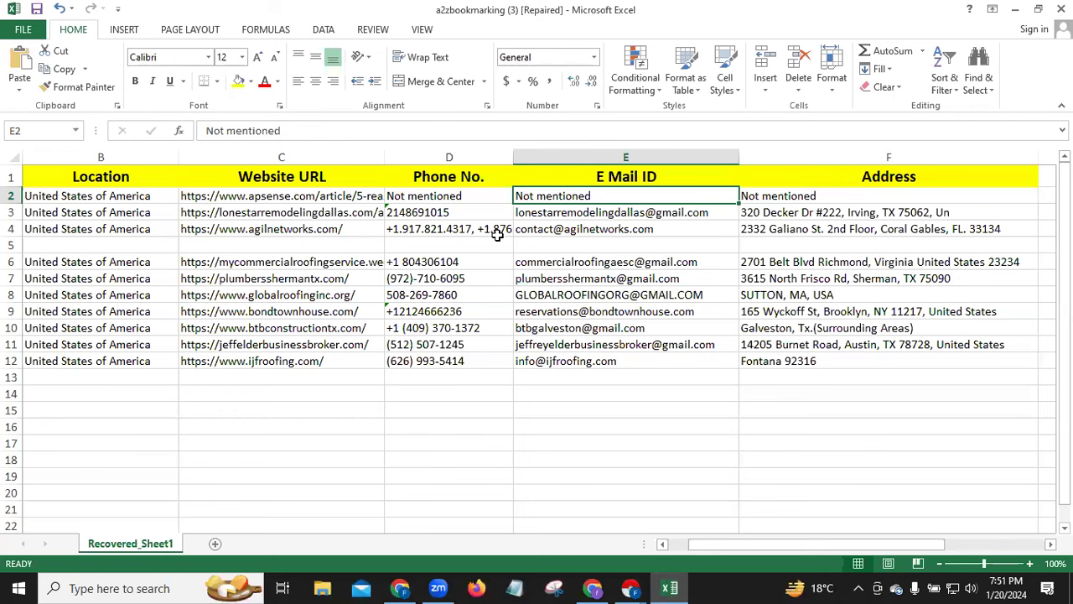
pyautogui.moveTo(735, 541); pyautogui.dragTo(36, 210)
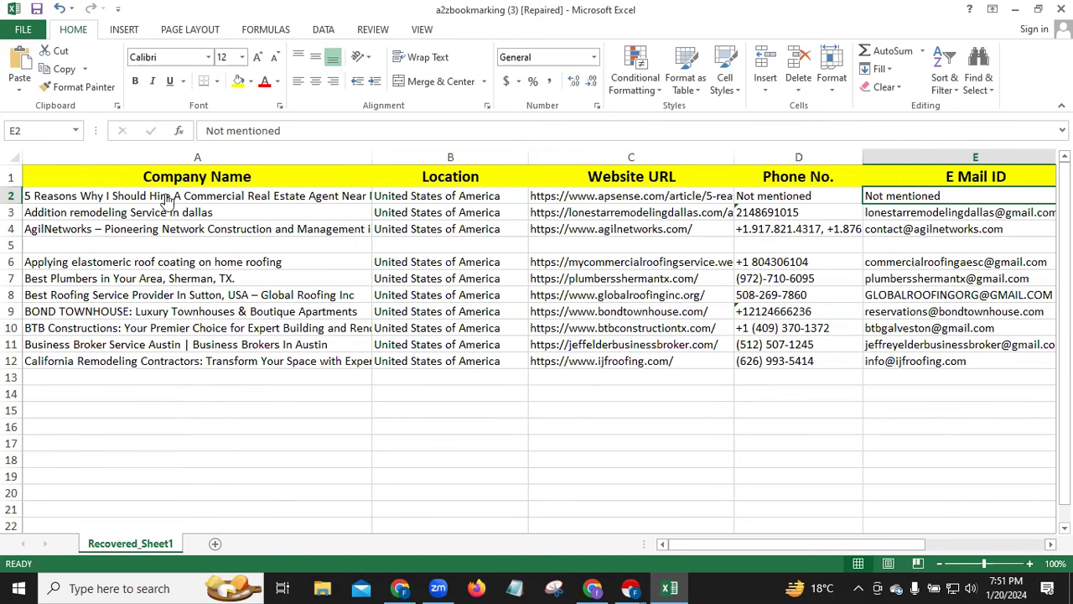
# In Chrome, open the "5 Reasons Why I Should Hire A Commercial Real Estate Agent Near Me" listing in a new tab and follow its website link
pyautogui.hotkey('alt', 'Tab')
pyautogui.moveTo(192, 192); pyautogui.dragTo(525, 192)
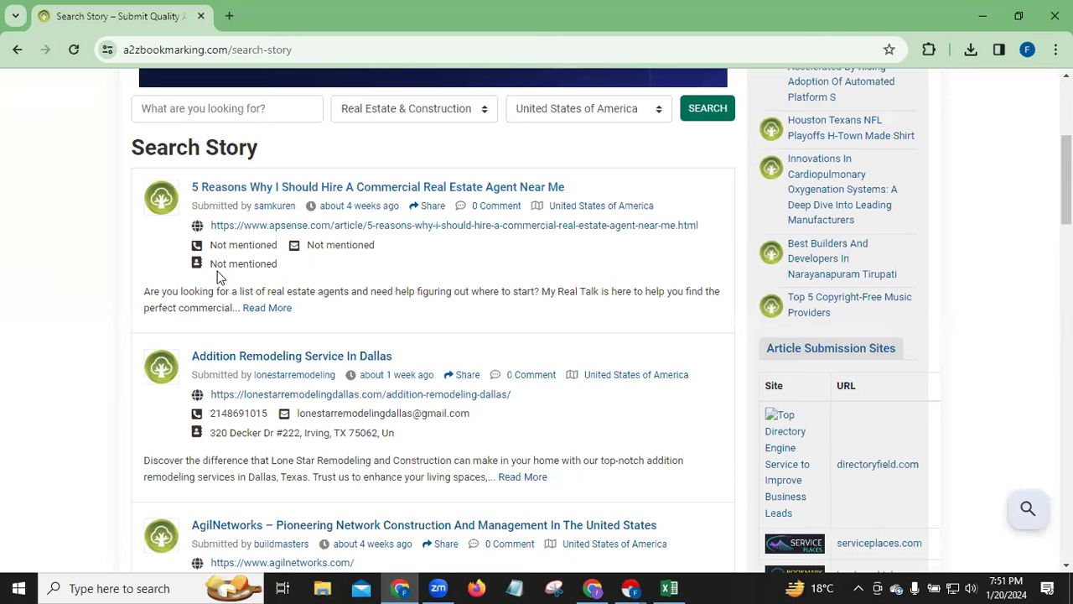
pyautogui.rightClick(288, 230)
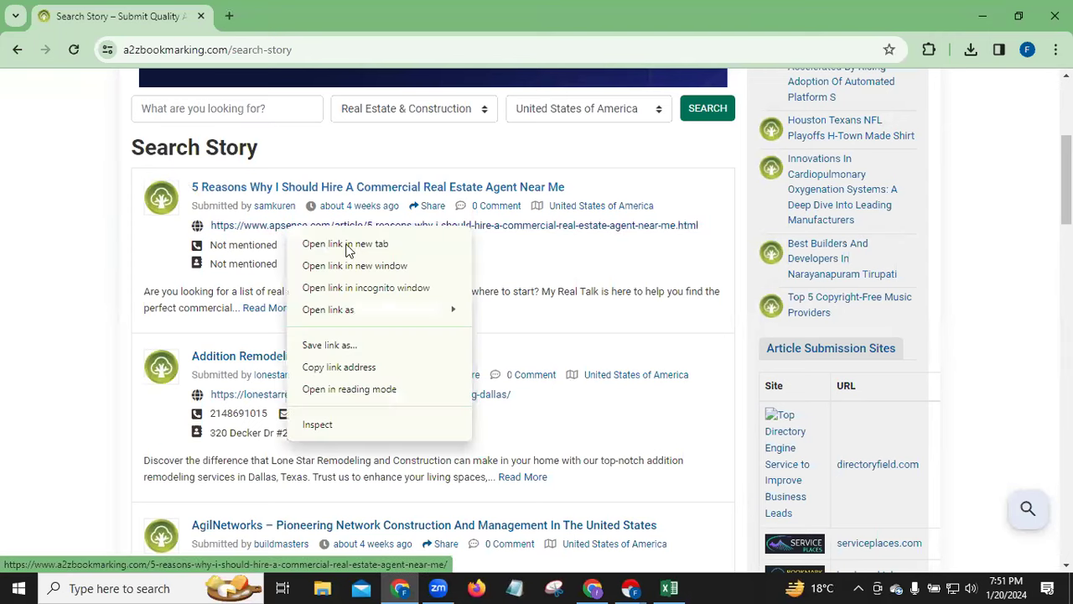
pyautogui.click(348, 245)
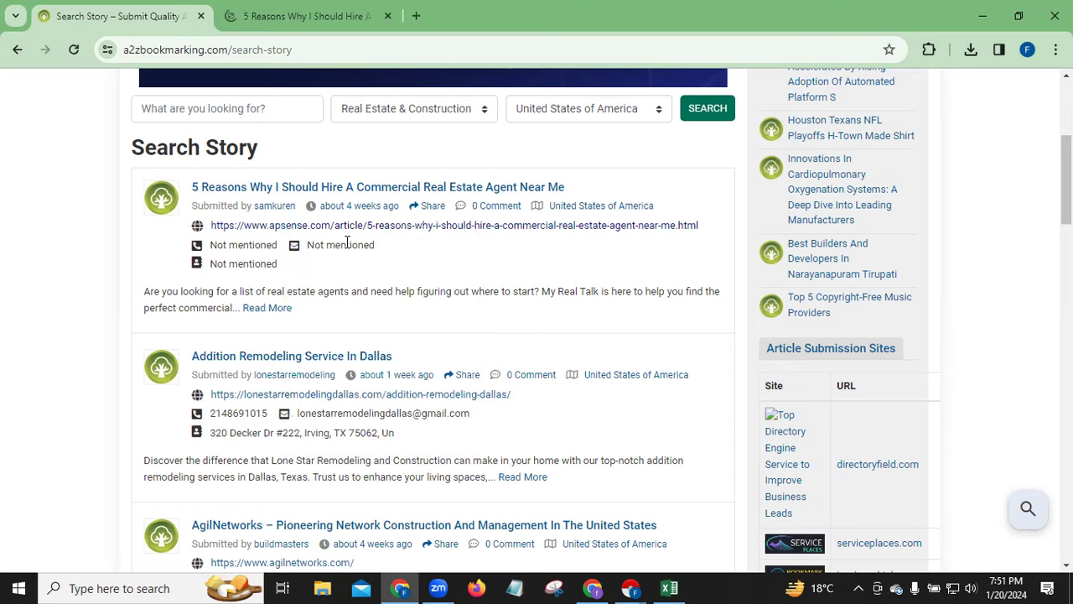
pyautogui.click(286, 20)
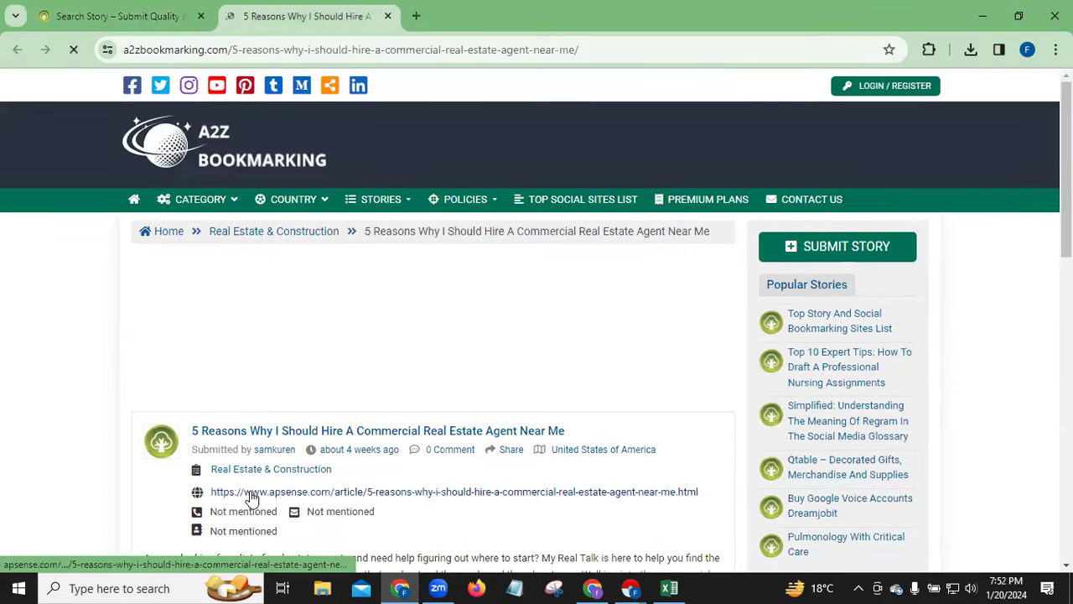
pyautogui.click(250, 493)
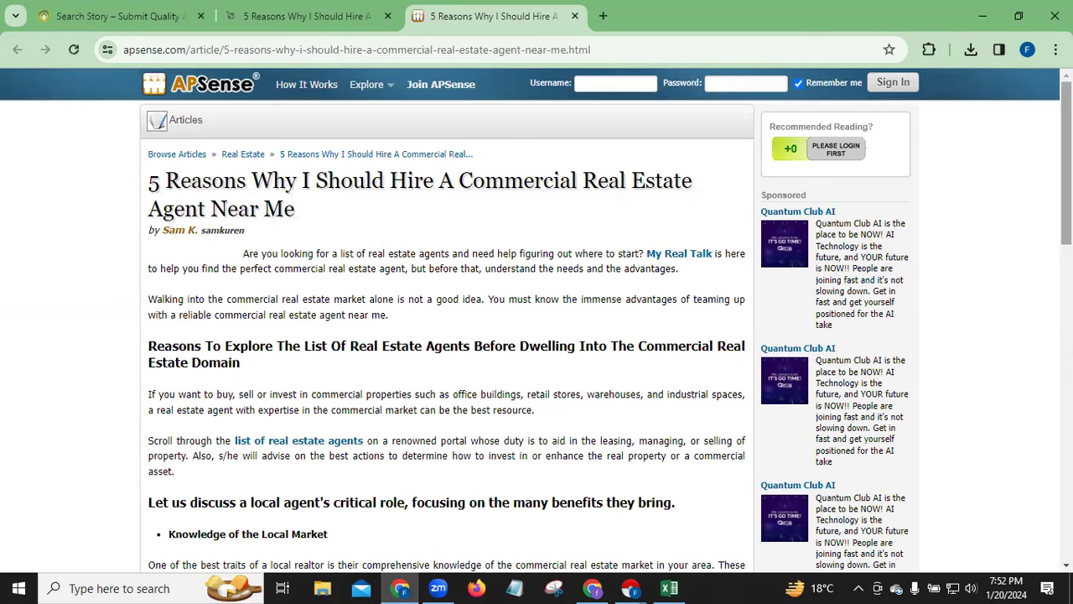
# Look through the APSense article down to its footer, and close the article and listing tabs
pyautogui.scroll(-5, 1046, 352)
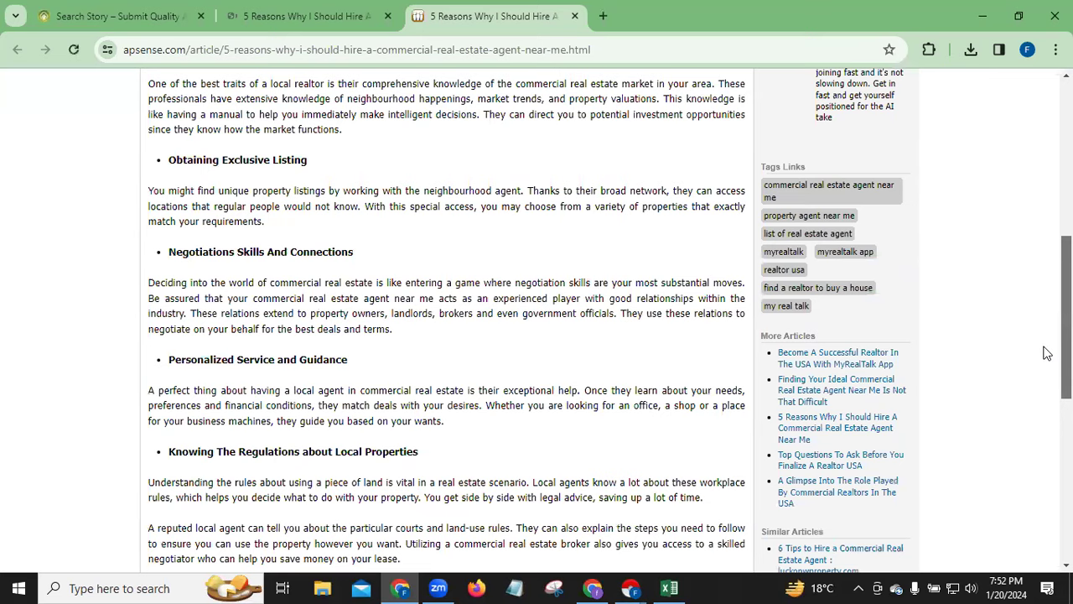
pyautogui.scroll(-2, 1042, 438)
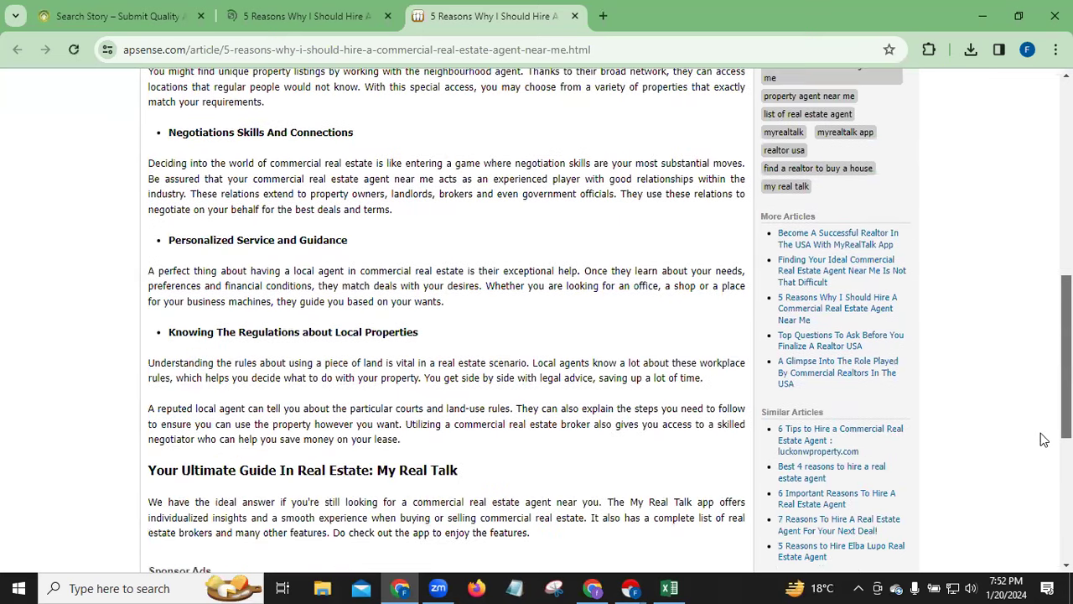
pyautogui.scroll(-2, 1044, 439)
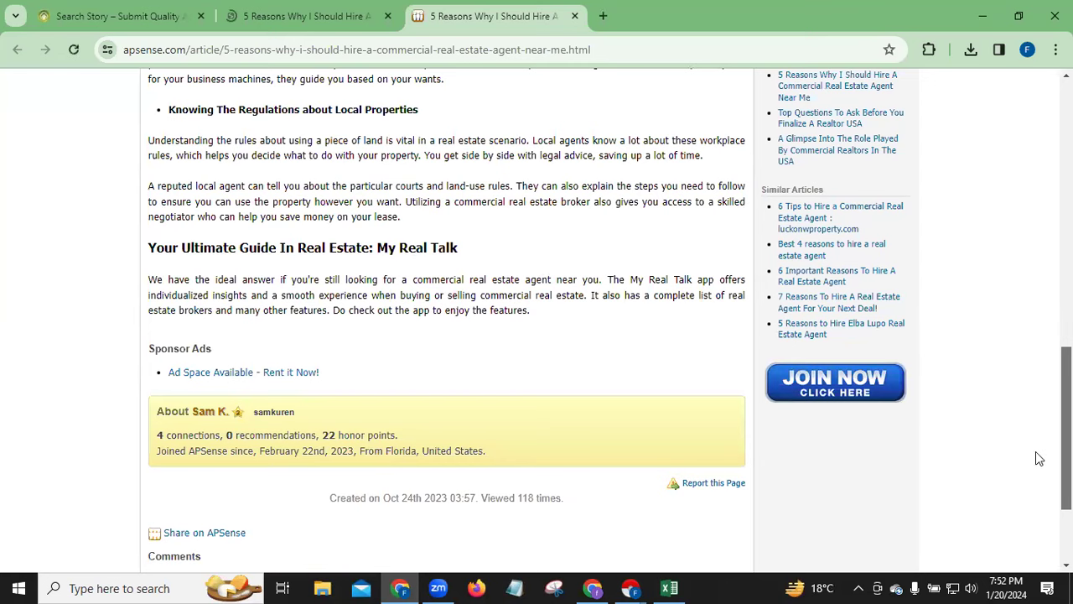
pyautogui.scroll(-2, 1026, 495)
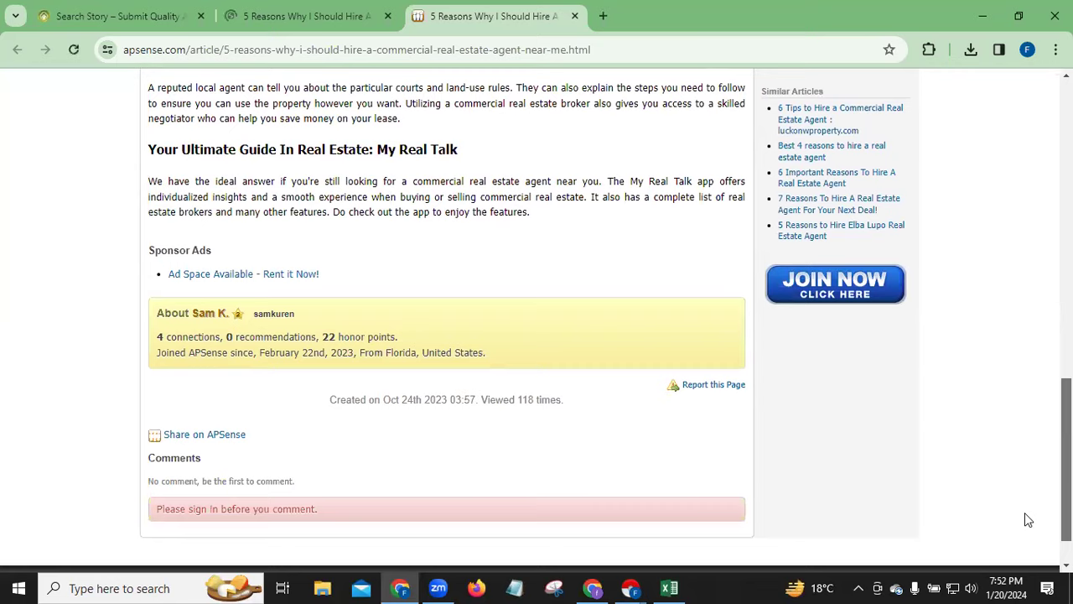
pyautogui.scroll(-1, 1025, 512)
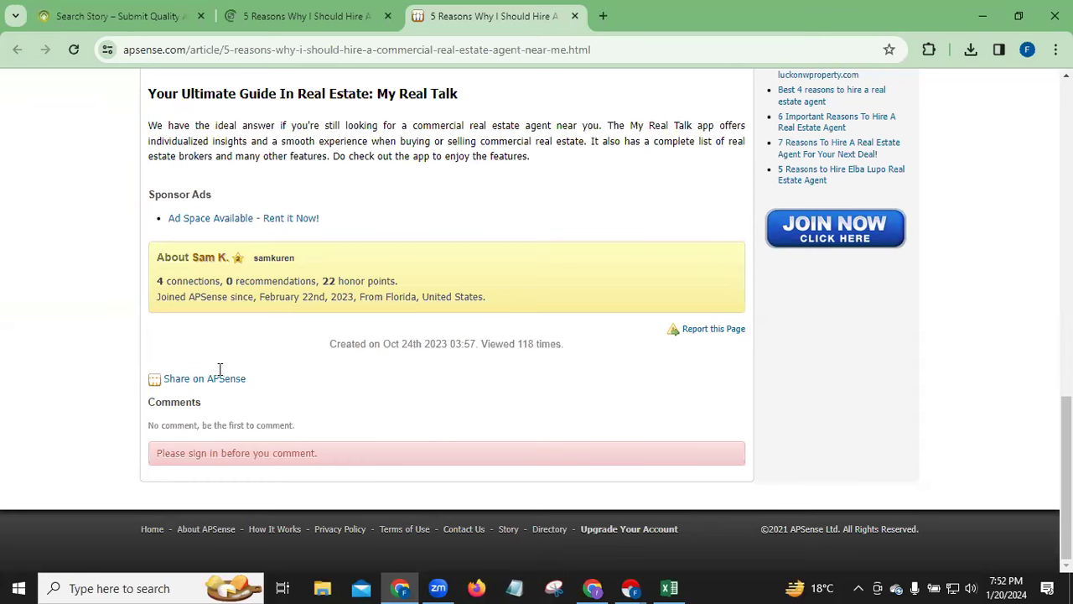
pyautogui.hotkey('ctrl', 'w')
pyautogui.hotkey('ctrl', 'w')
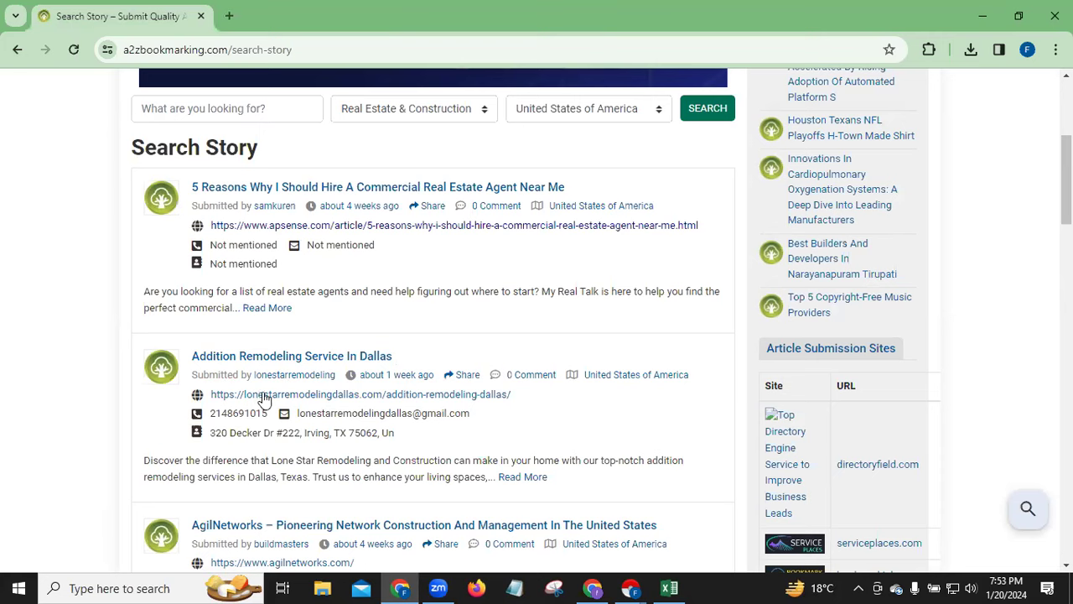
# Open the "Addition Remodeling Service In Dallas" listing in a new tab and follow its website link
pyautogui.rightClick(362, 188)
pyautogui.click(361, 196)
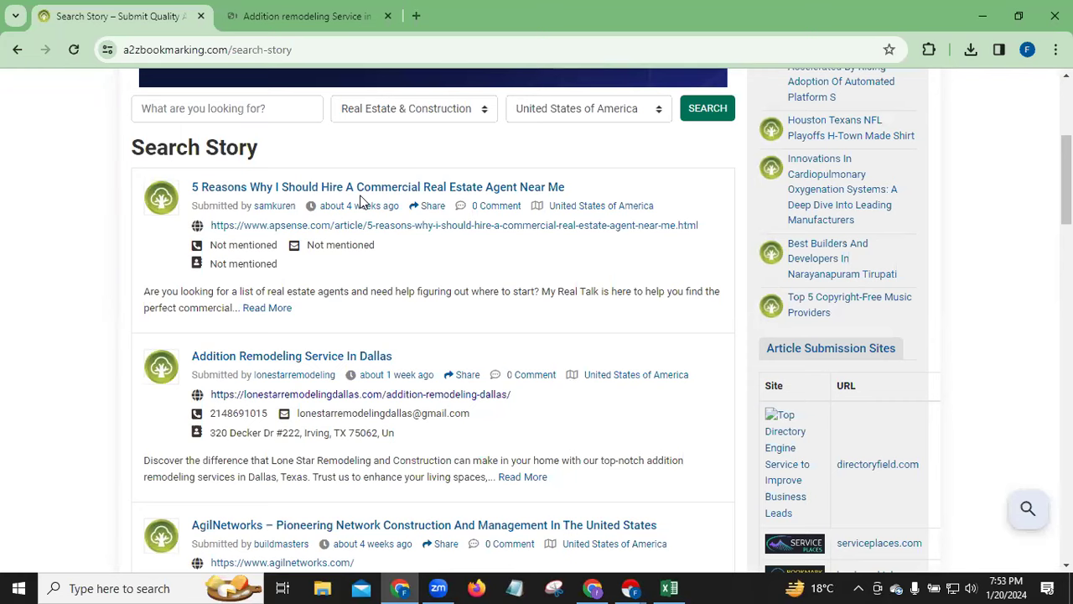
pyautogui.click(332, 16)
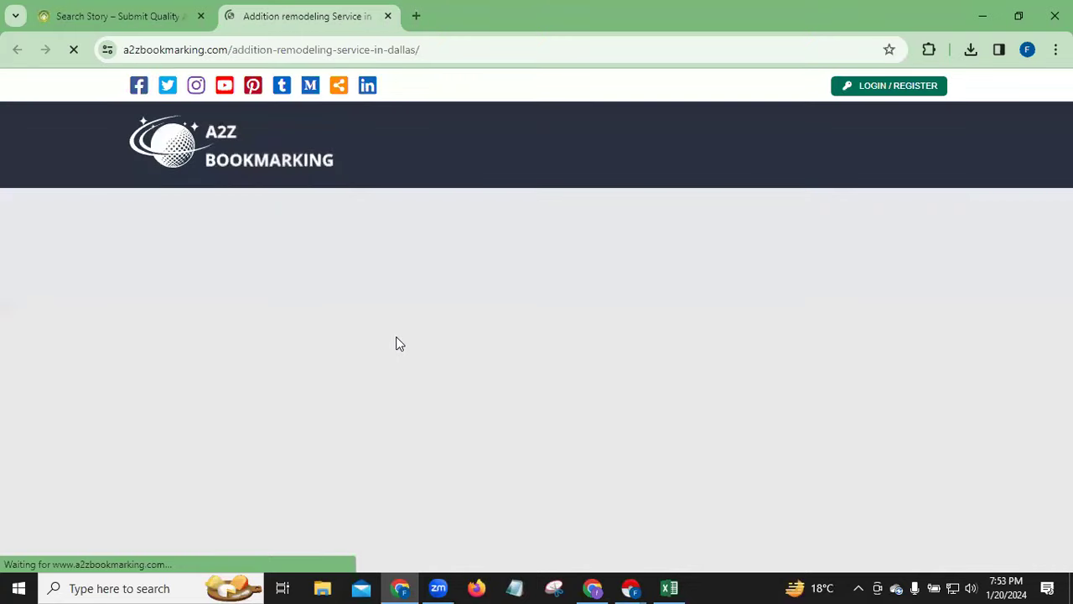
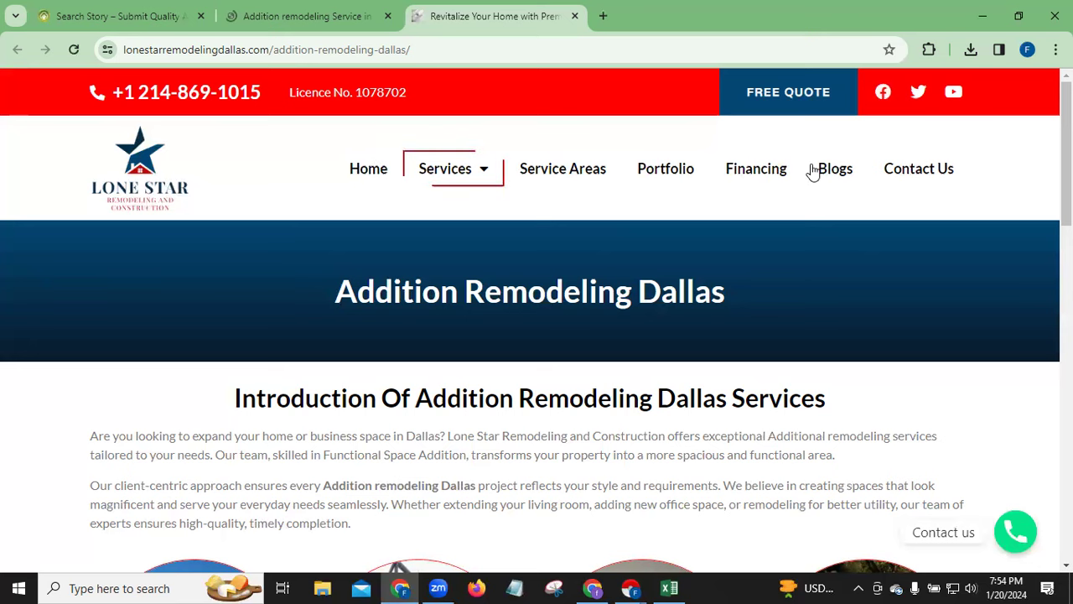
# Look through the Lone Star Remodeling page, from its services list down to the contact details and opening hours in the footer
pyautogui.moveTo(449, 168)
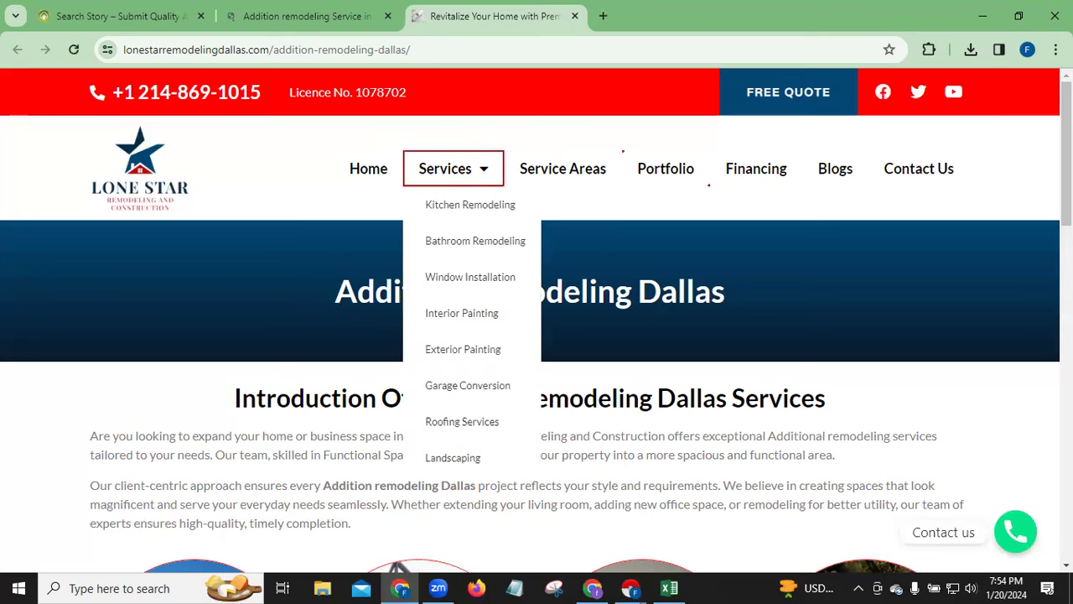
pyautogui.scroll(-3, 536, 318)
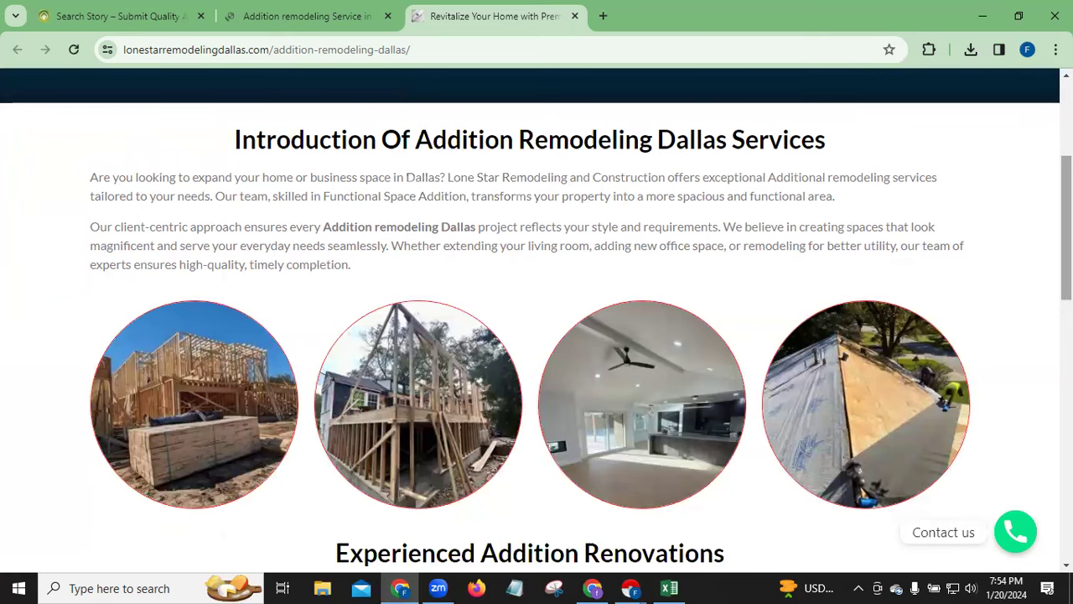
pyautogui.scroll(-1, 536, 318)
pyautogui.scroll(-5, 537, 319)
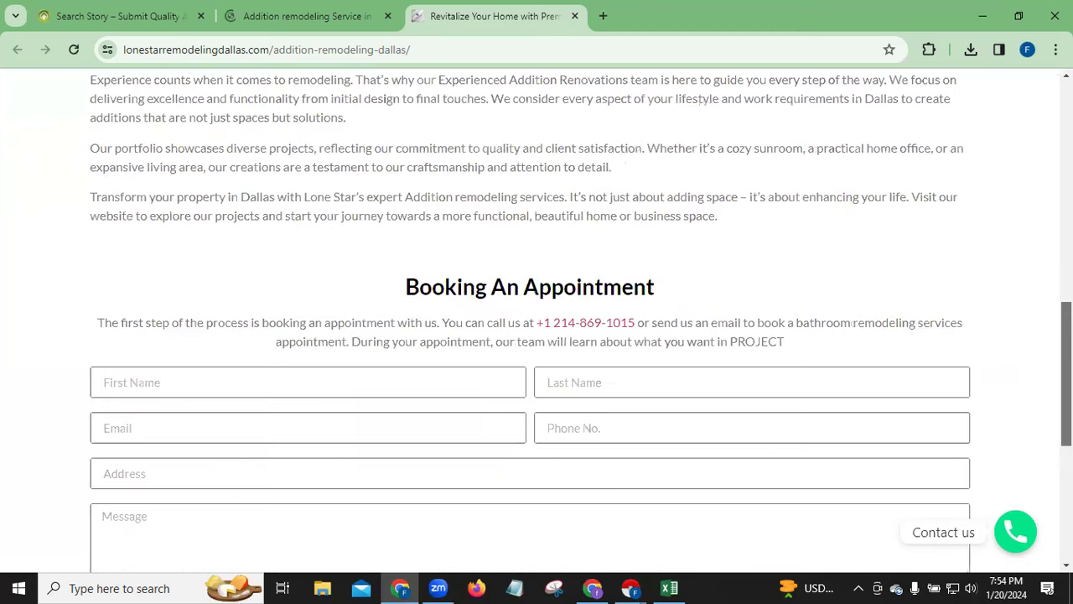
pyautogui.scroll(-2, 536, 319)
pyautogui.scroll(-3, 537, 318)
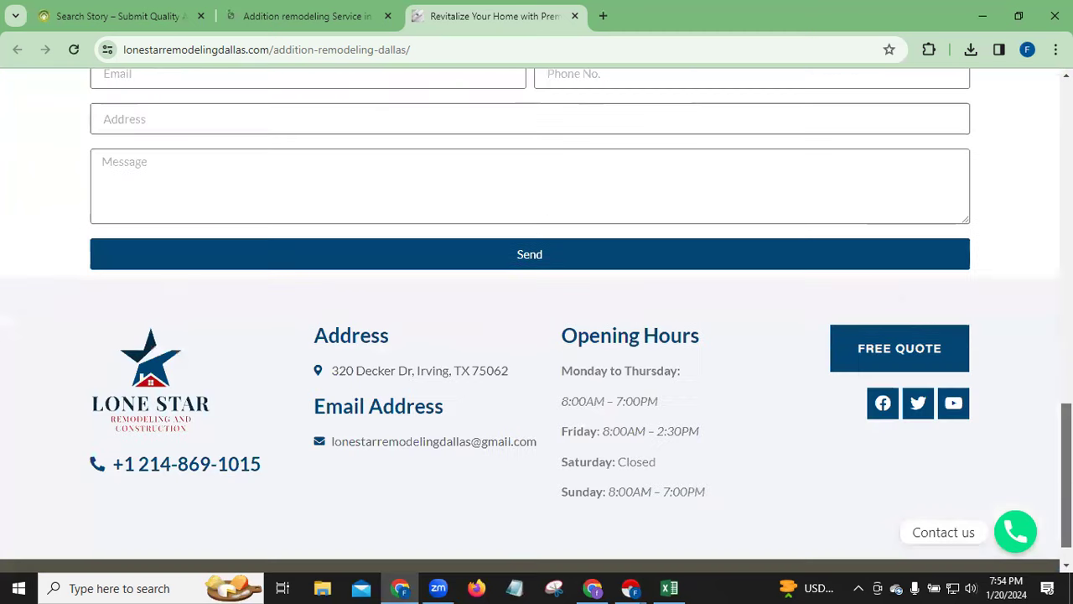
pyautogui.scroll(-1, 276, 253)
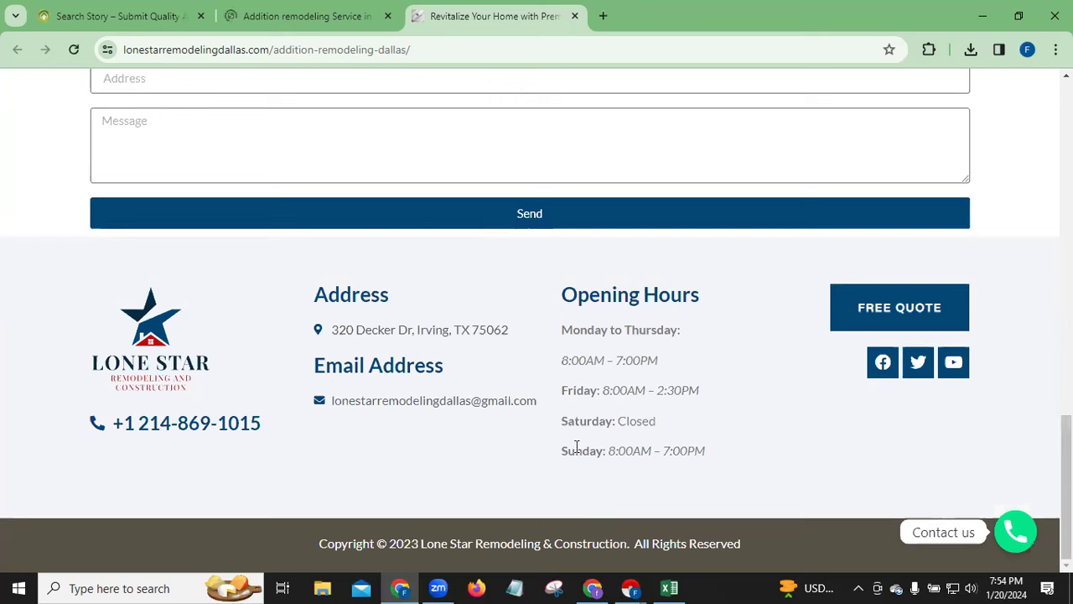
# Switch to Excel and clear the company name, location and website URL of the "5 Reasons Why I Should Hire" entry in row 2
pyautogui.click(671, 588)
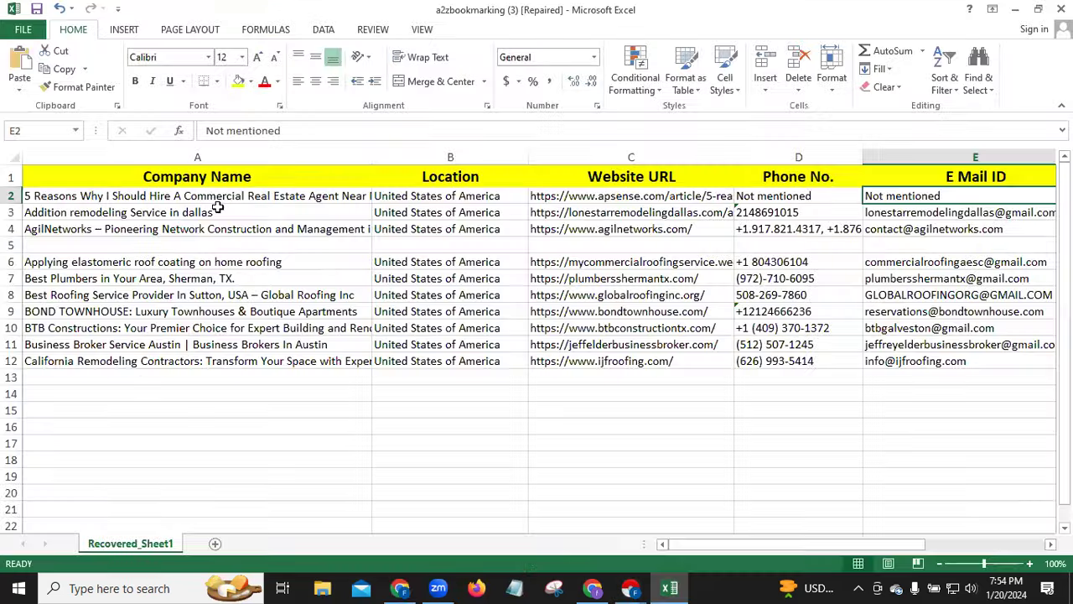
pyautogui.click(250, 198)
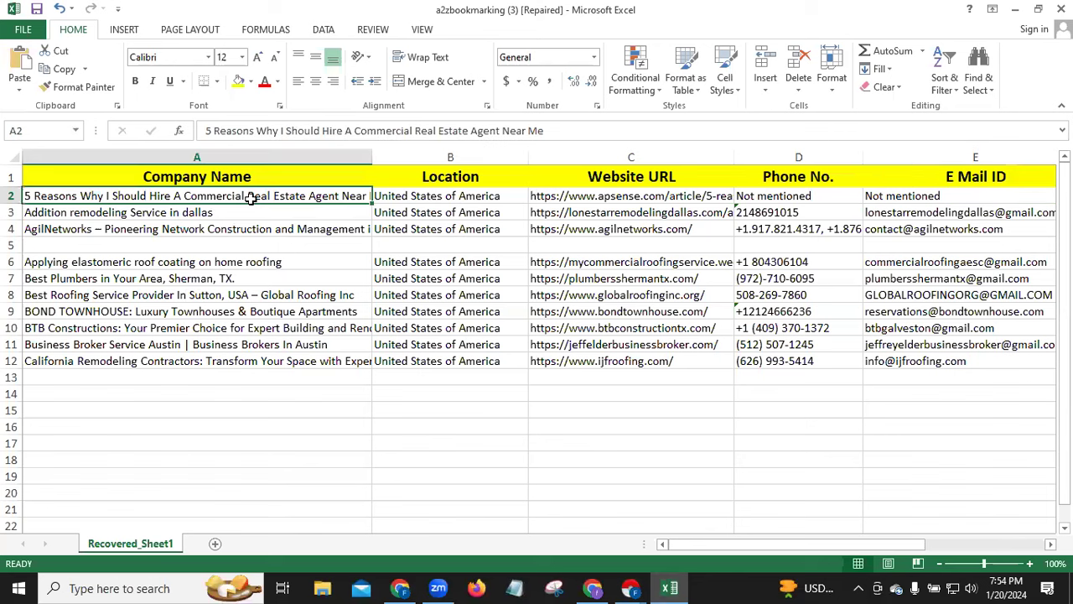
pyautogui.press('BackSpace')
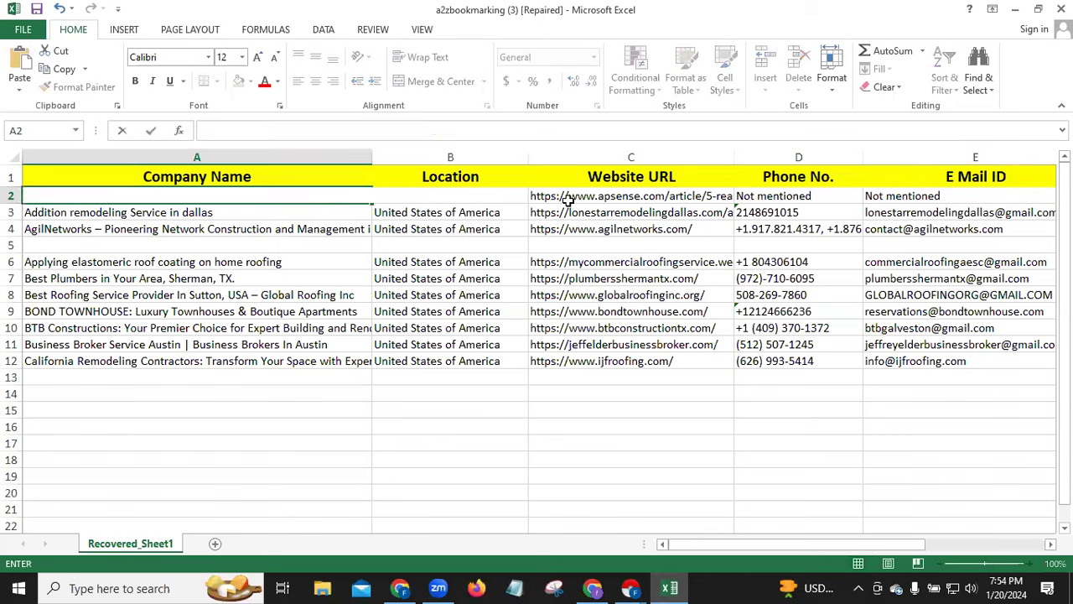
pyautogui.click(568, 199)
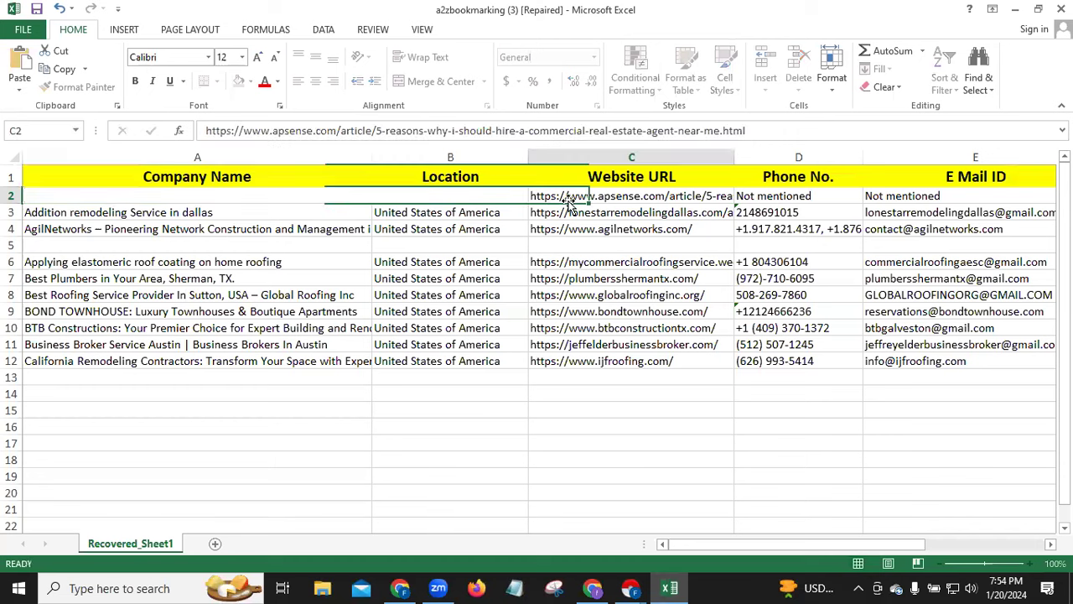
pyautogui.click(475, 199)
pyautogui.press('BackSpace')
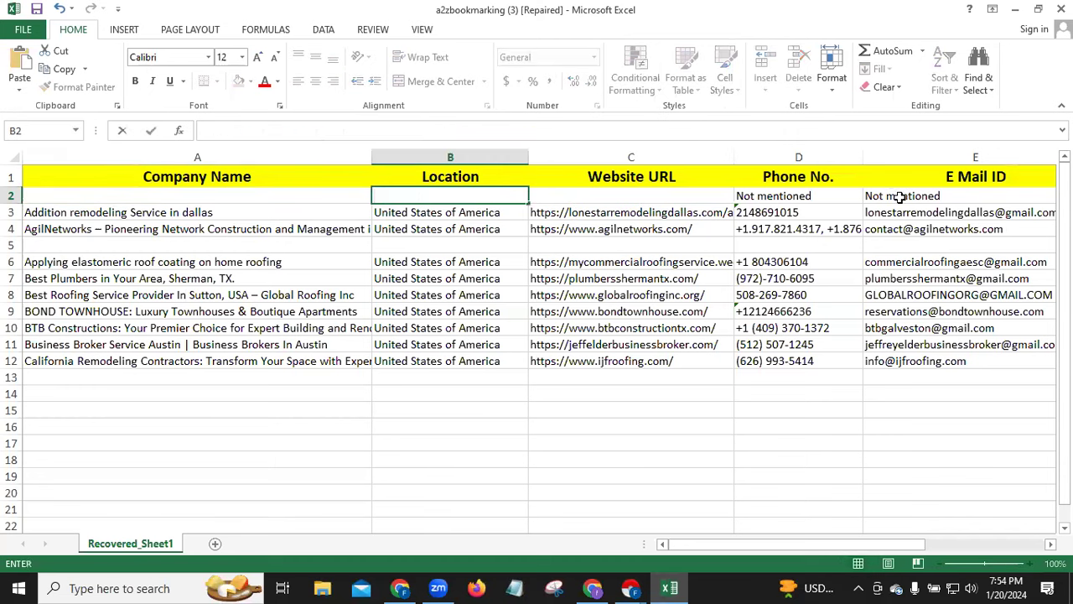
# Clear the phone number, e-mail ID and address cells in row 2
pyautogui.press('Tab')
pyautogui.press('Tab')
pyautogui.press('BackSpace')
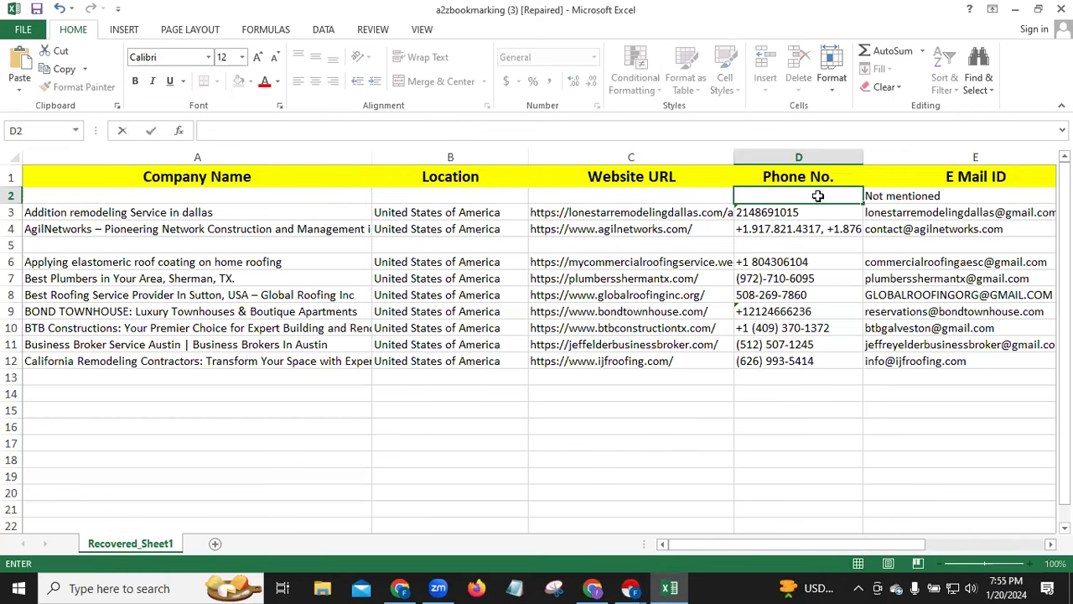
pyautogui.press('Tab')
pyautogui.press('BackSpace')
pyautogui.press('Tab')
pyautogui.press('BackSpace')
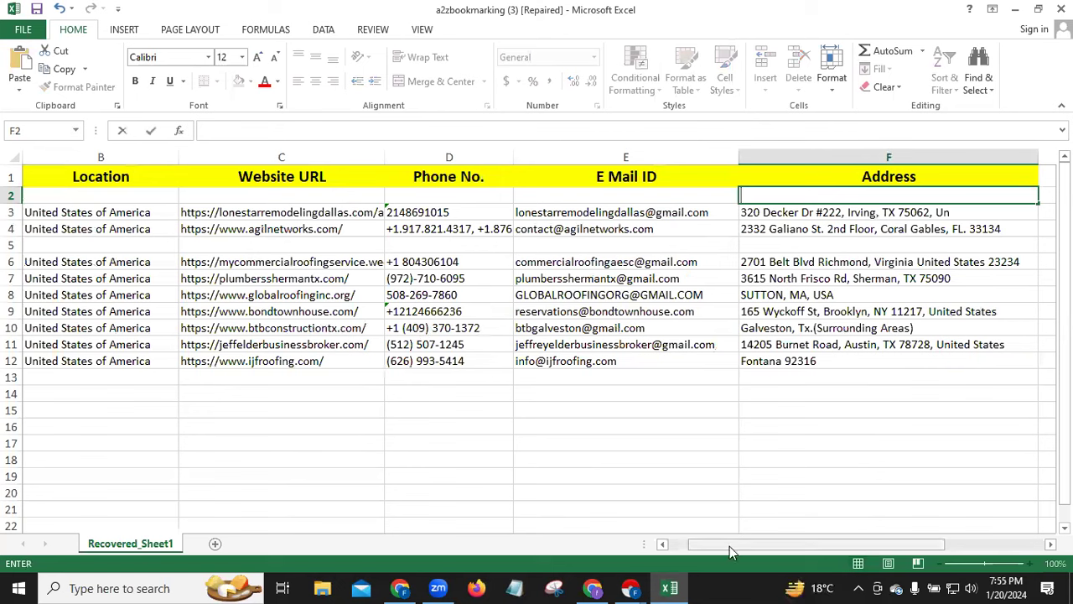
pyautogui.hscroll(-1, 375, 455)
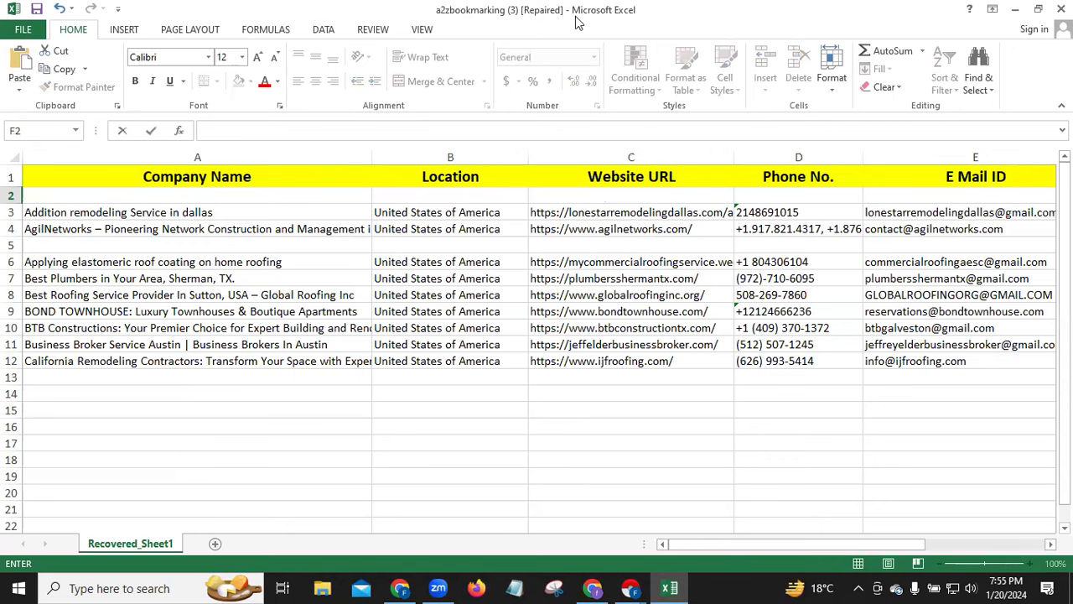
# Switch back to Chrome and close the Lone Star website tab and its listing tab
pyautogui.hotkey('alt', 'Tab')
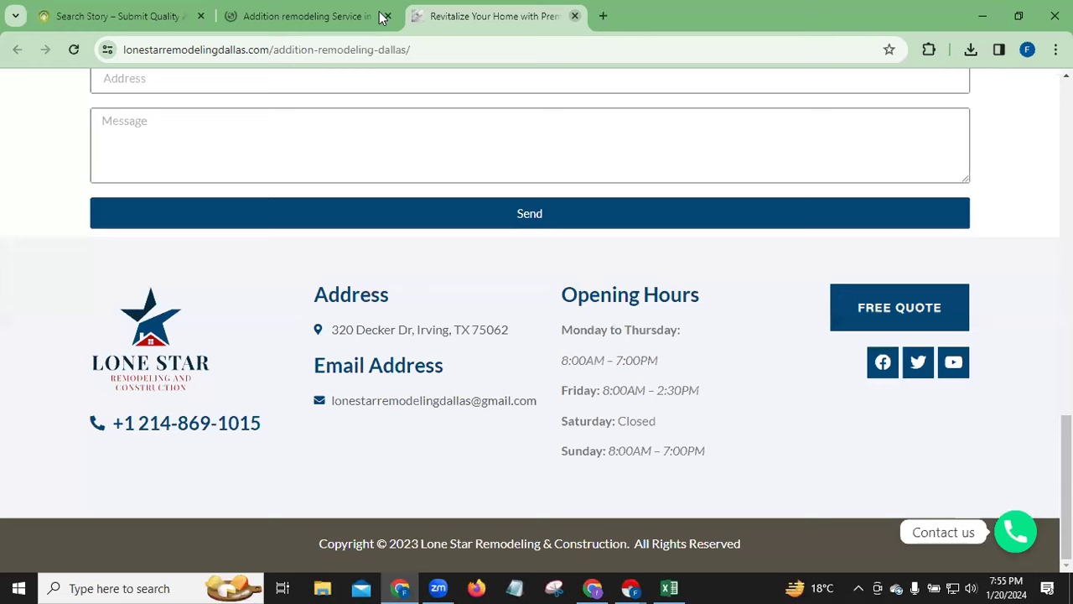
pyautogui.hotkey('ctrl', 'w')
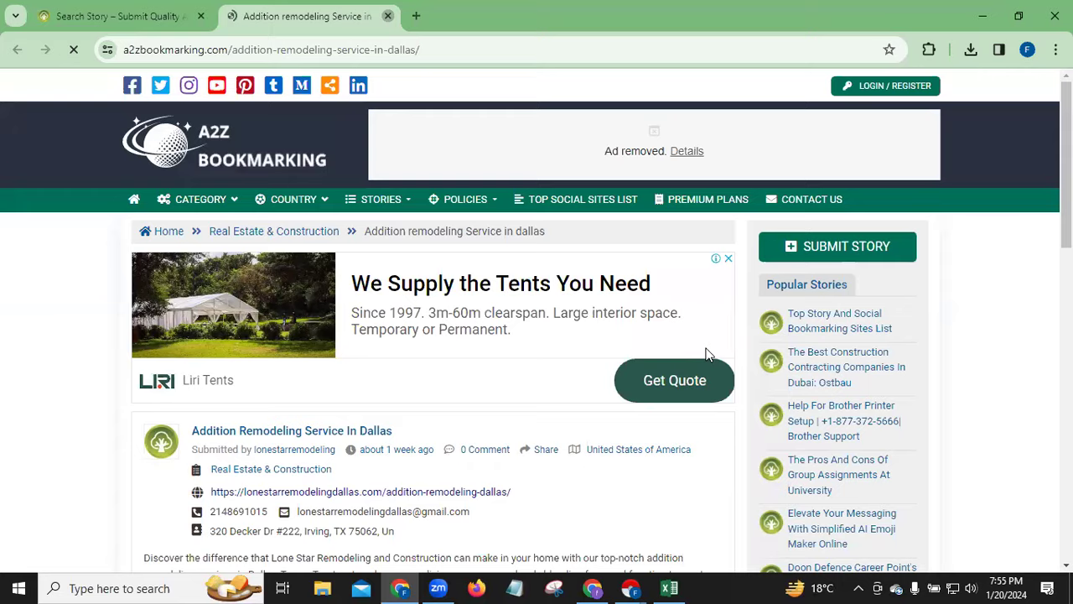
pyautogui.hotkey('ctrl', 'w')
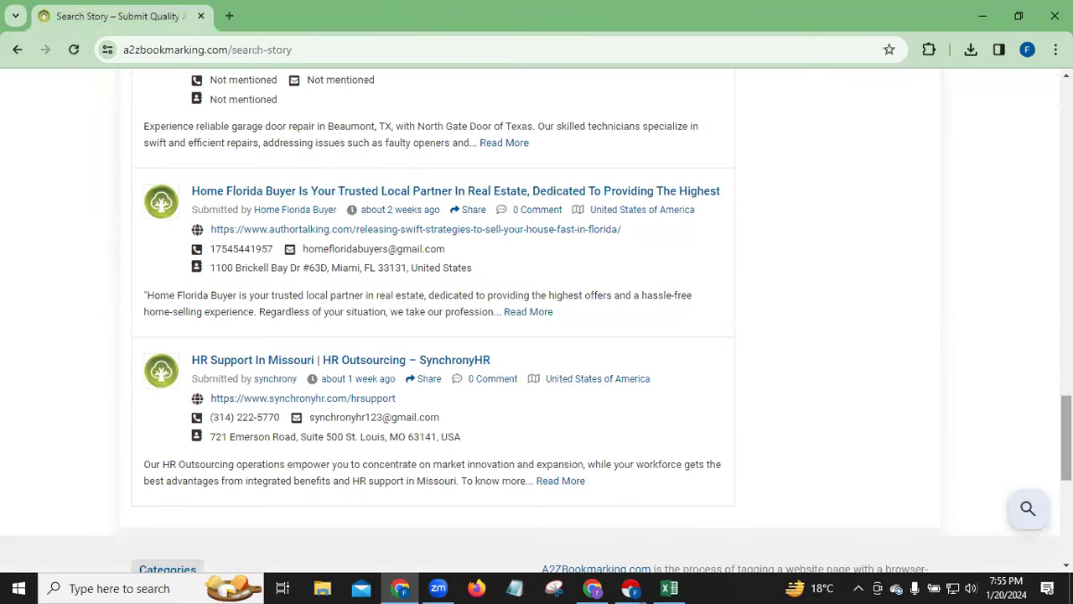
# Review the next page of Real Estate & Construction listings, checking each one for a phone number, e-mail and address
pyautogui.scroll(5, 537, 319)
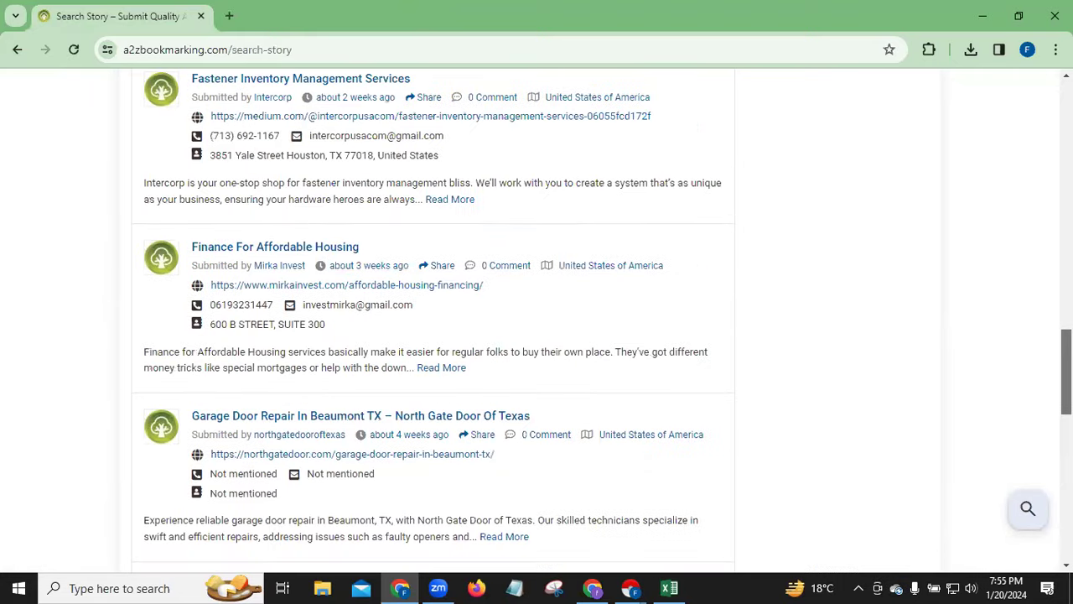
pyautogui.scroll(8, 536, 318)
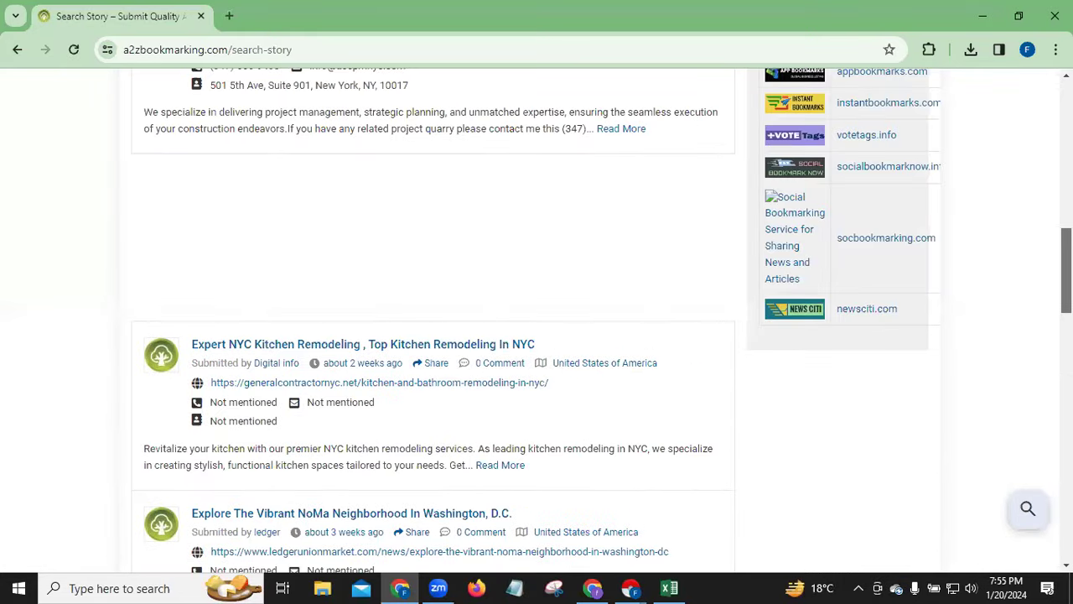
pyautogui.scroll(8, 433, 318)
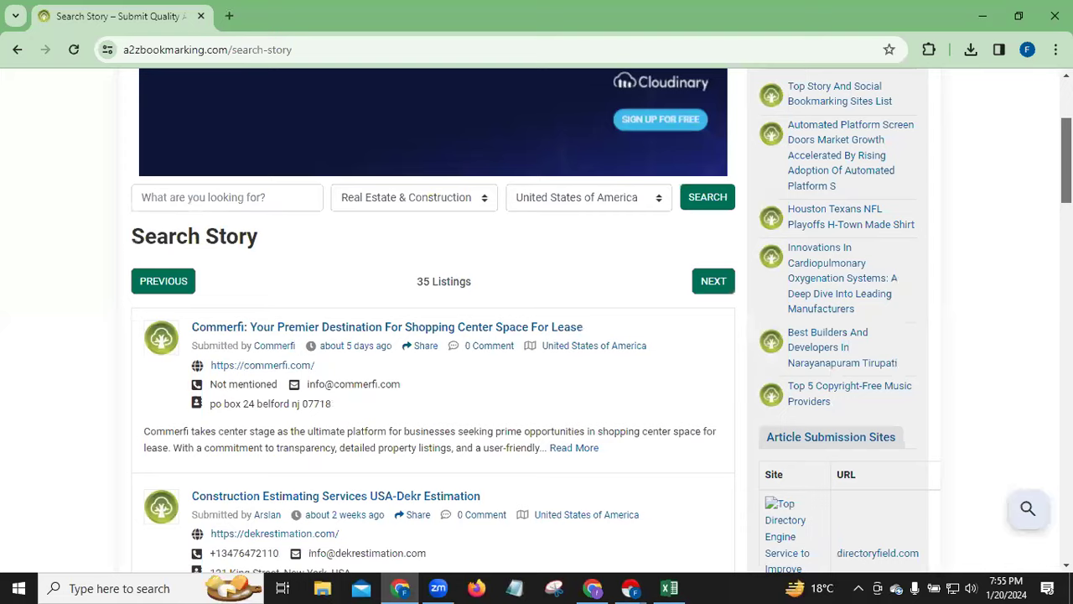
pyautogui.scroll(-2, 433, 318)
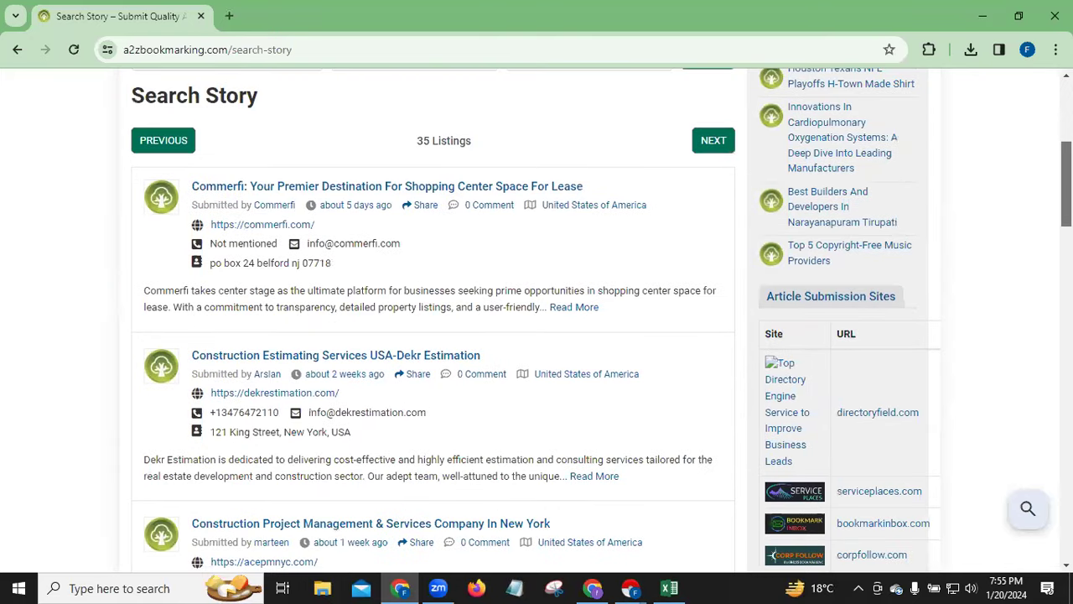
pyautogui.scroll(-1, 433, 319)
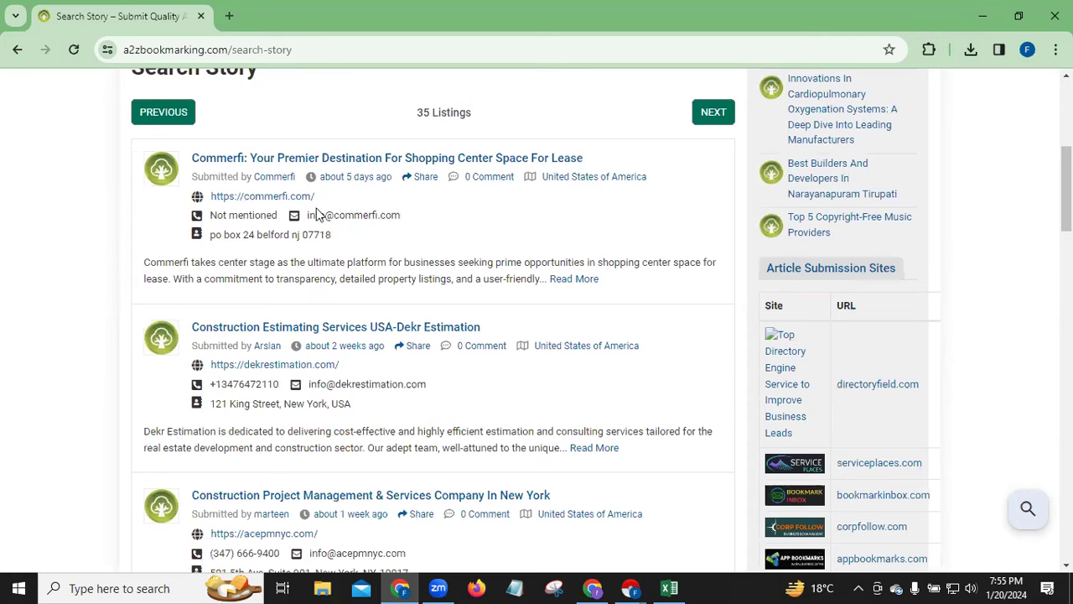
pyautogui.moveTo(309, 218); pyautogui.dragTo(411, 223)
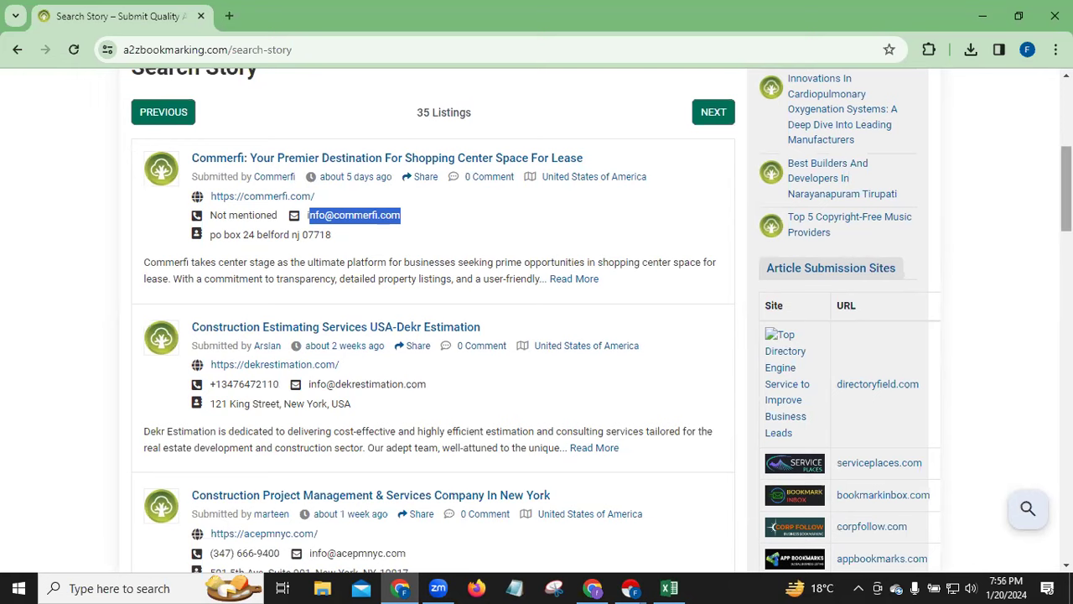
pyautogui.scroll(-2, 178, 352)
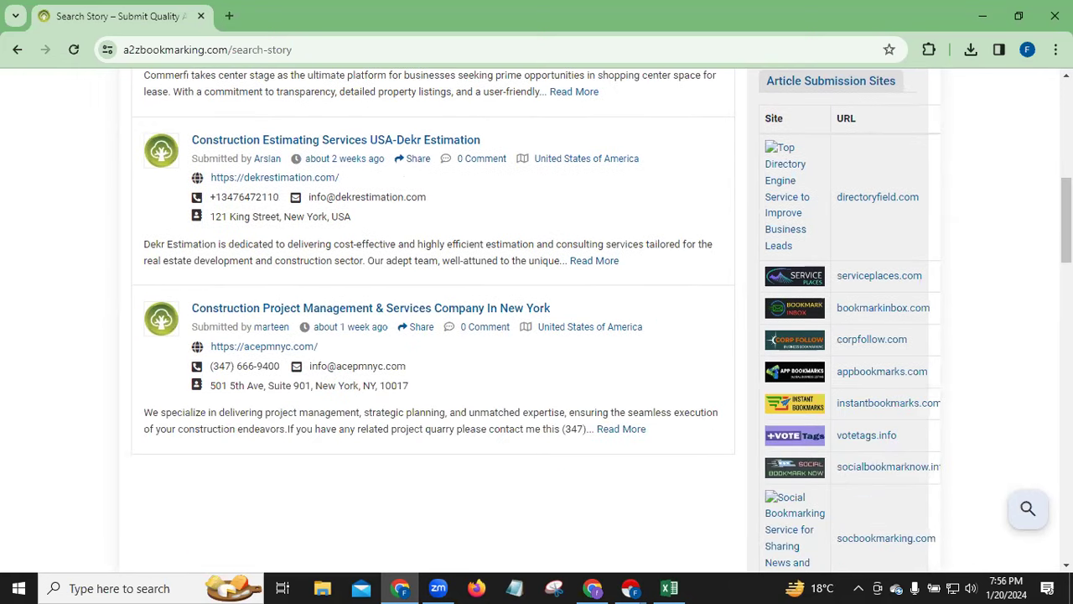
pyautogui.scroll(-3, 1065, 218)
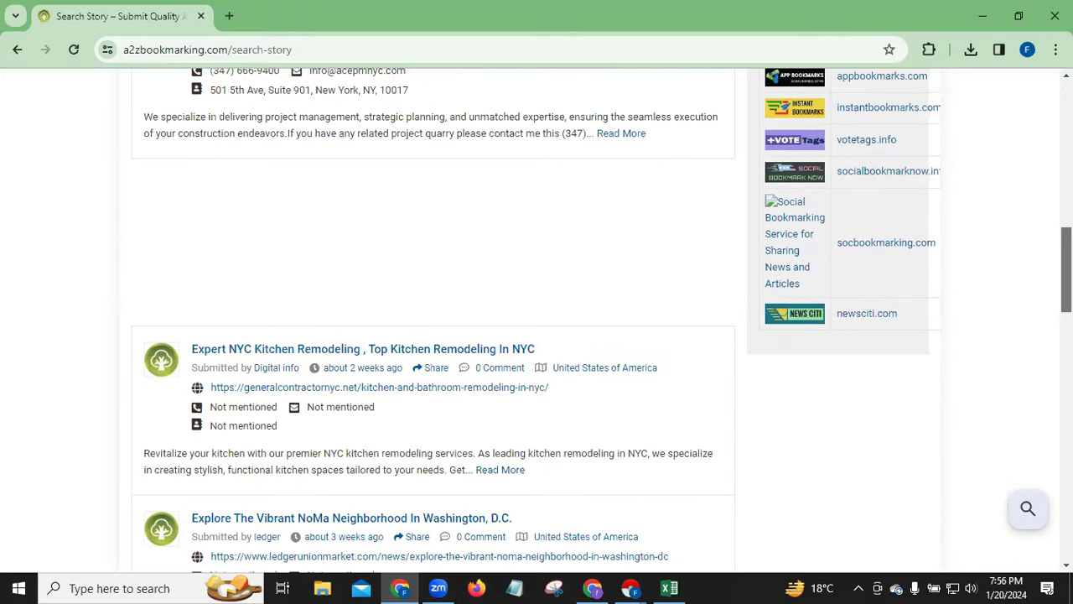
pyautogui.scroll(-1, 531, 296)
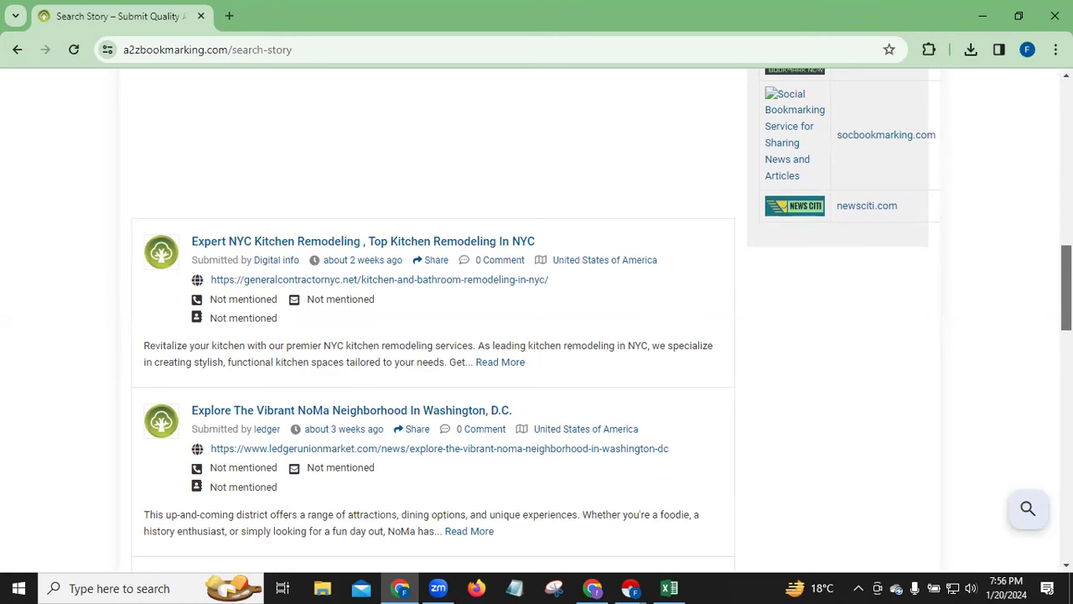
pyautogui.moveTo(1066, 287); pyautogui.dragTo(1066, 362)
pyautogui.scroll(-1, 205, 191)
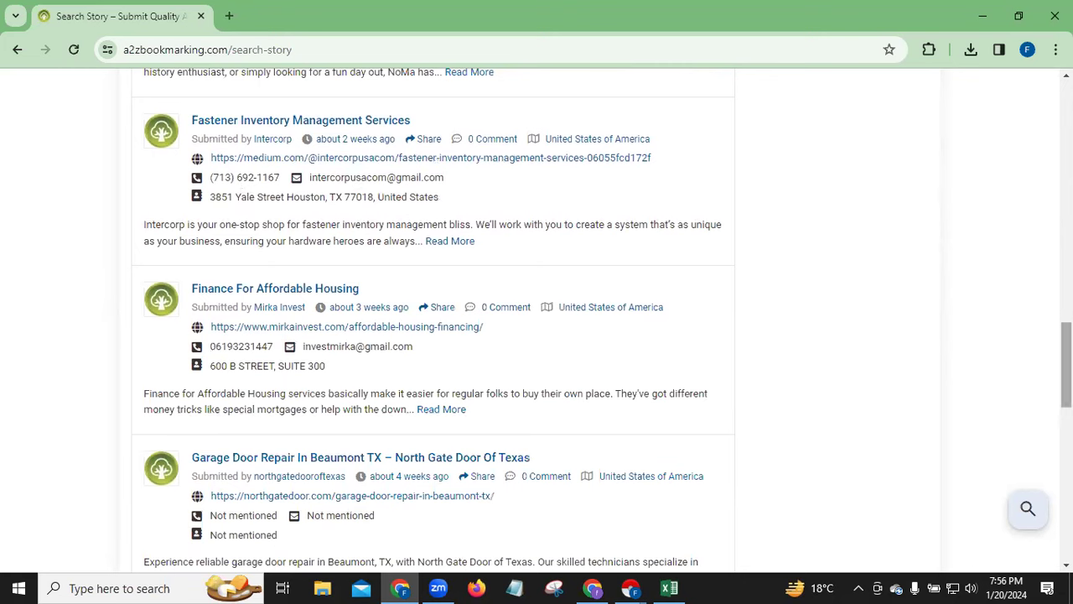
pyautogui.moveTo(1065, 364); pyautogui.dragTo(1066, 252)
pyautogui.scroll(5, 895, 252)
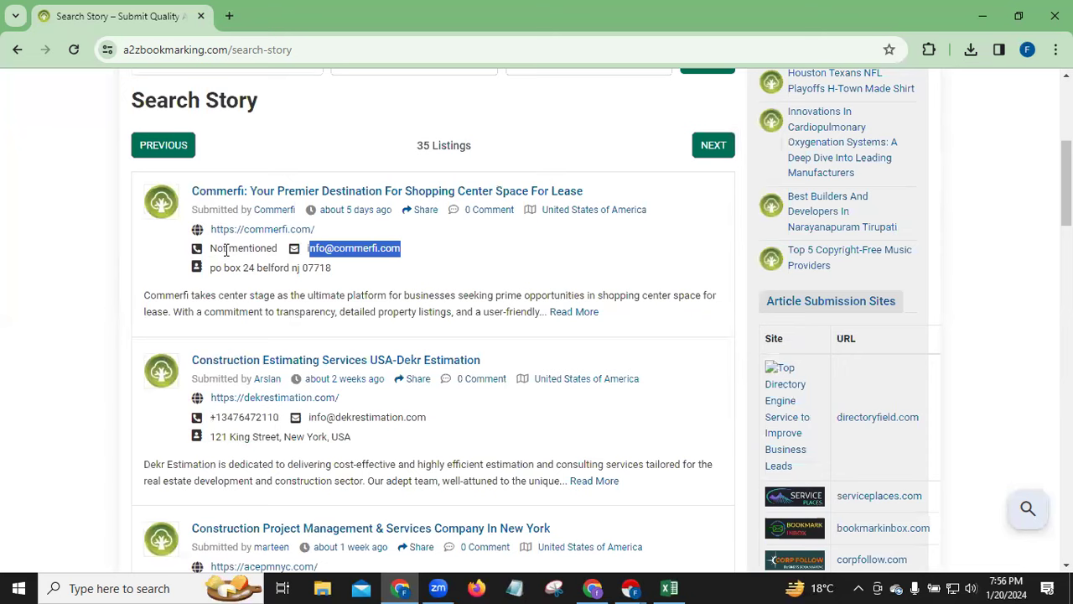
# Open the "Commerfi: Your Premier Destination For Shopping Center Space For Lease" listing in a new tab and follow its website link
pyautogui.rightClick(285, 235)
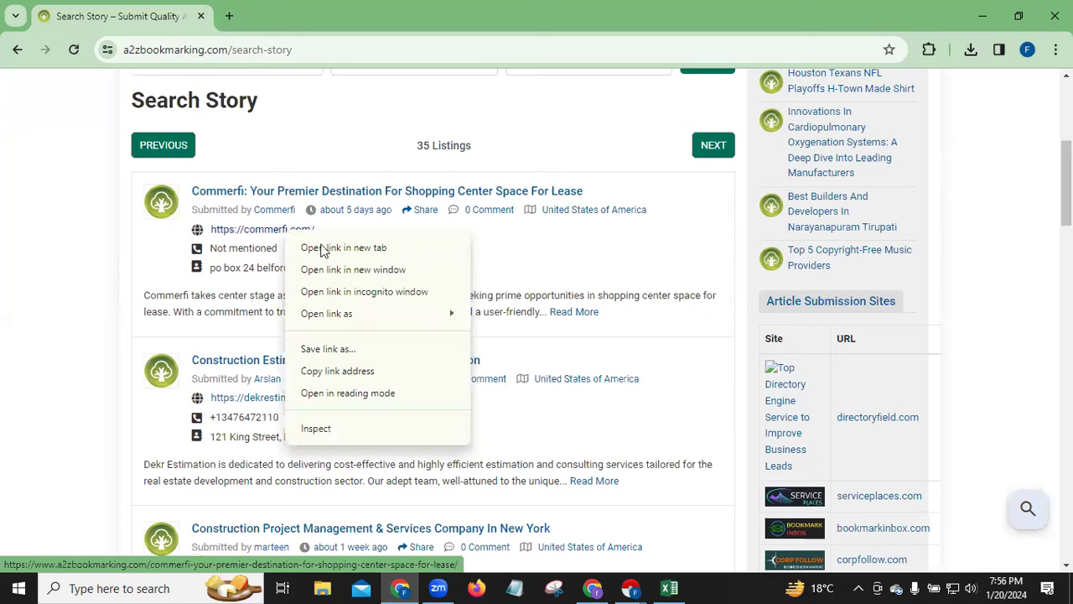
pyautogui.press('Escape')
pyautogui.doubleClick(322, 247)
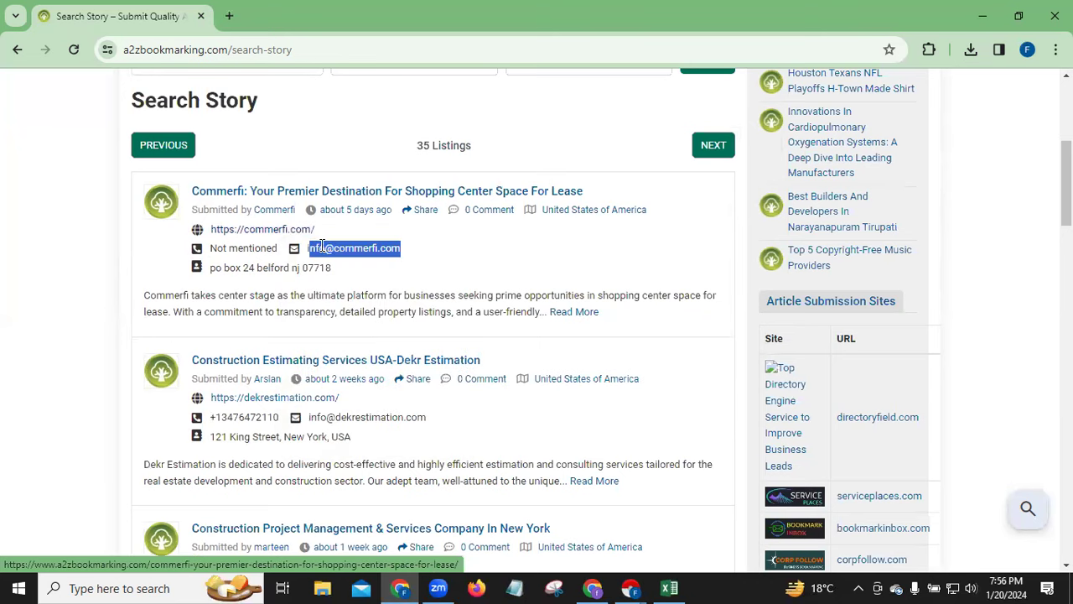
pyautogui.middleClick(322, 246)
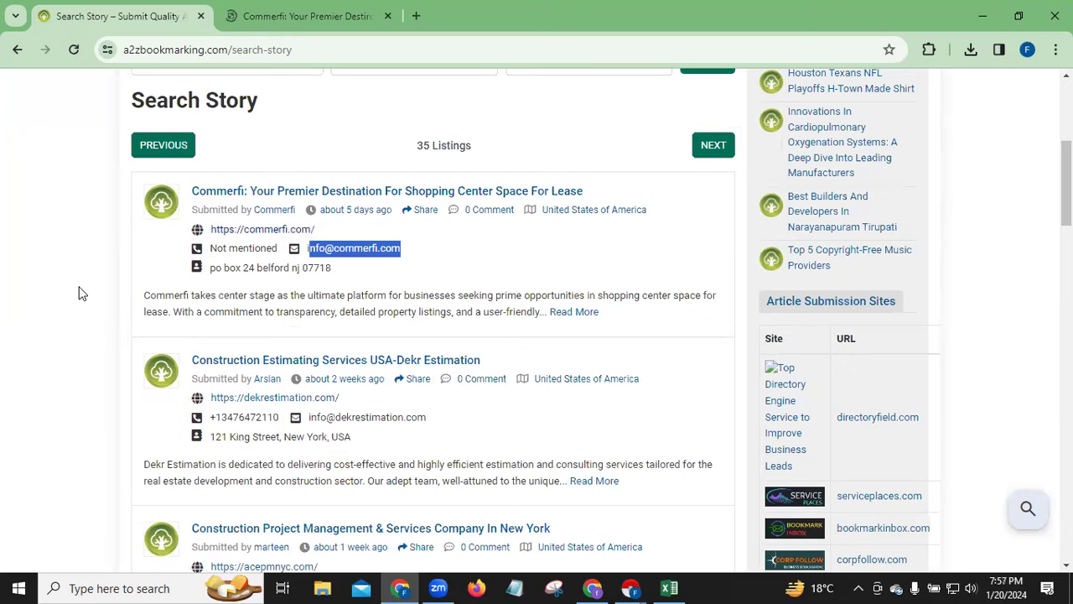
pyautogui.click(302, 22)
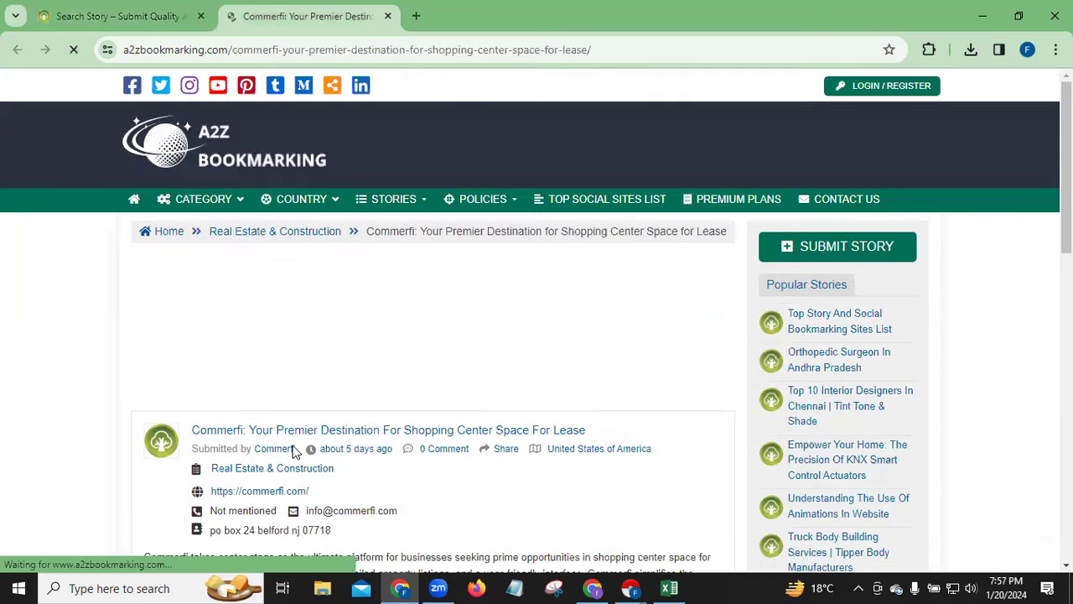
pyautogui.click(263, 492)
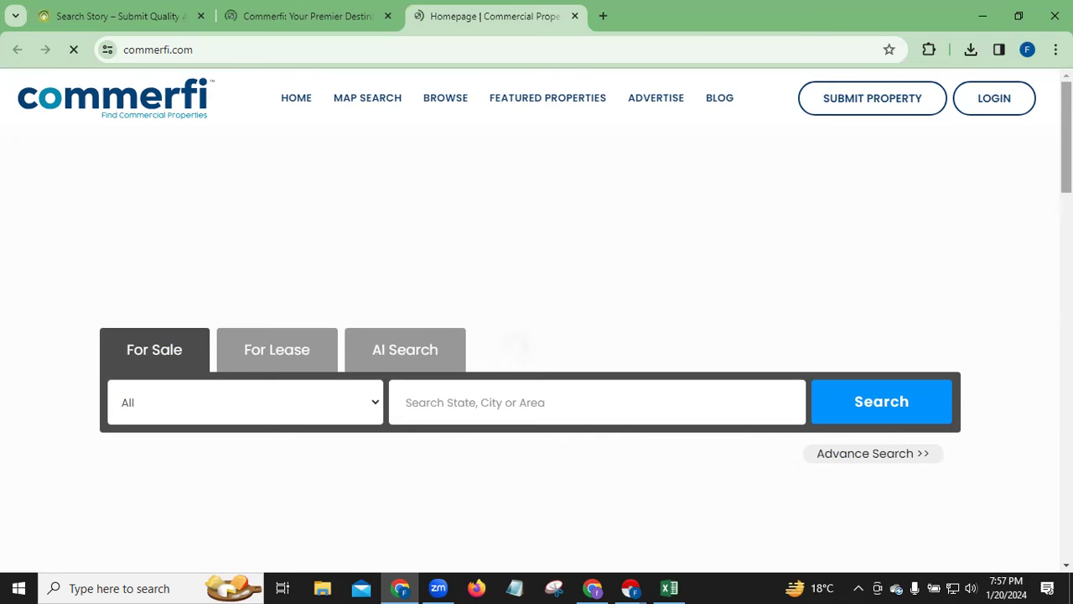
# Examine the Commerfi homepage down to its footer for contact details, and close the Commerfi website and listing tabs
pyautogui.scroll(-8, 515, 344)
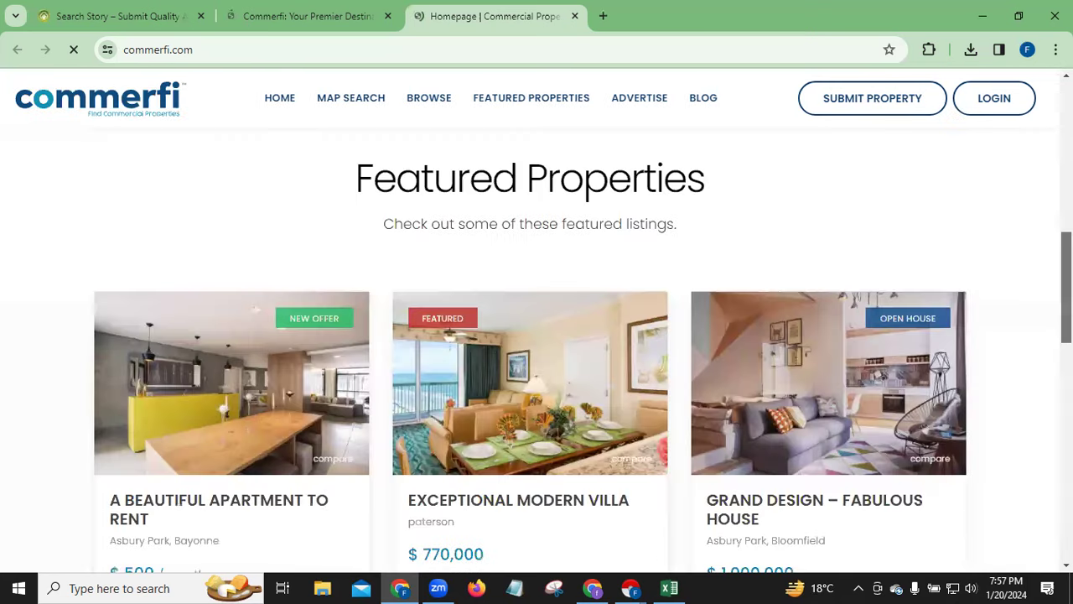
pyautogui.scroll(-1, 536, 335)
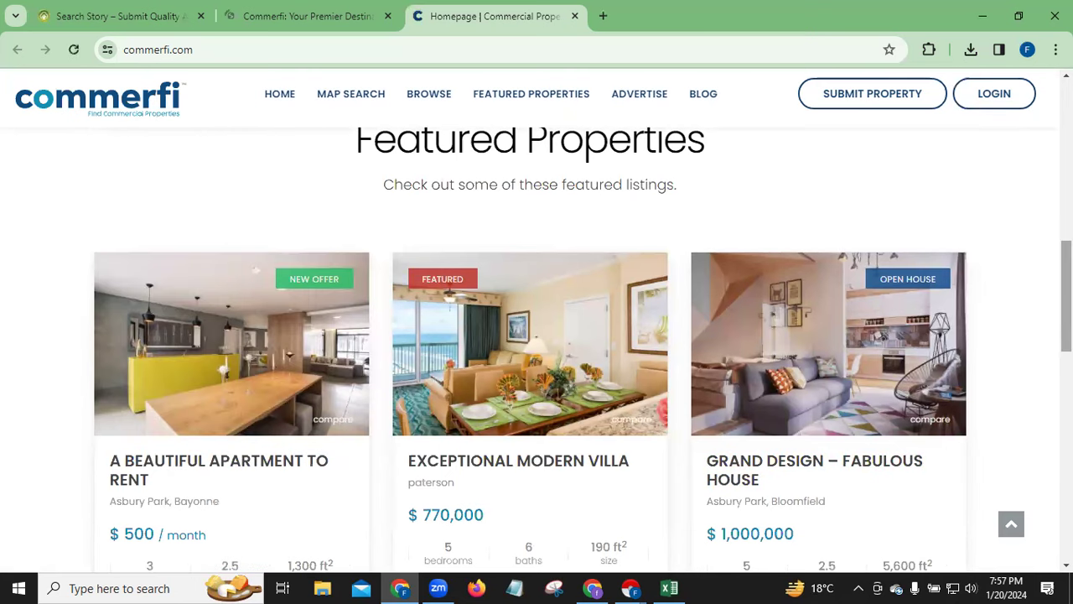
pyautogui.scroll(-1, 536, 336)
pyautogui.scroll(-5, 537, 336)
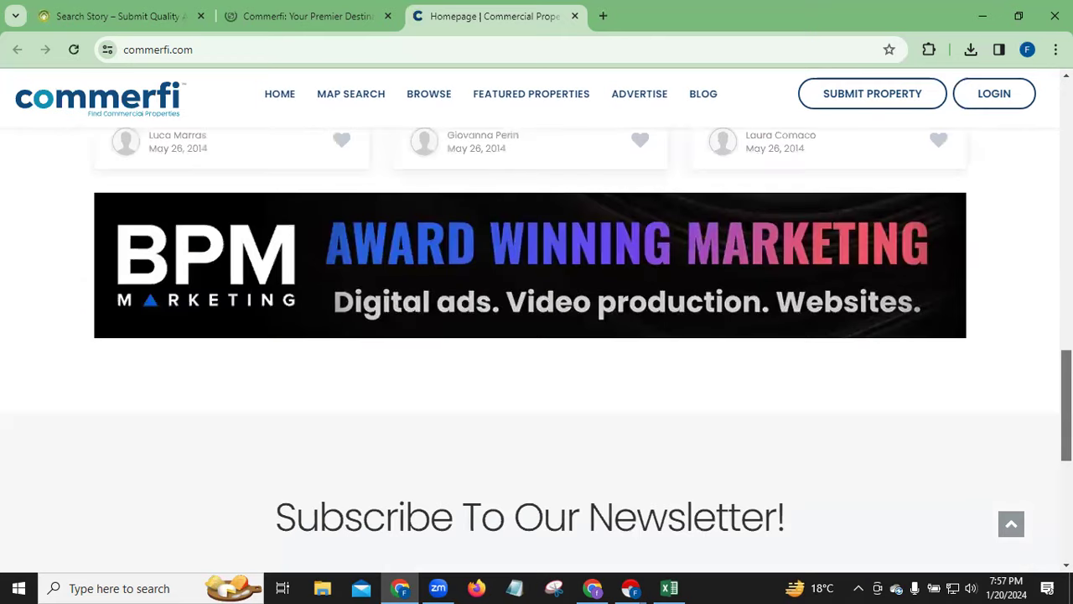
pyautogui.scroll(-3, 537, 336)
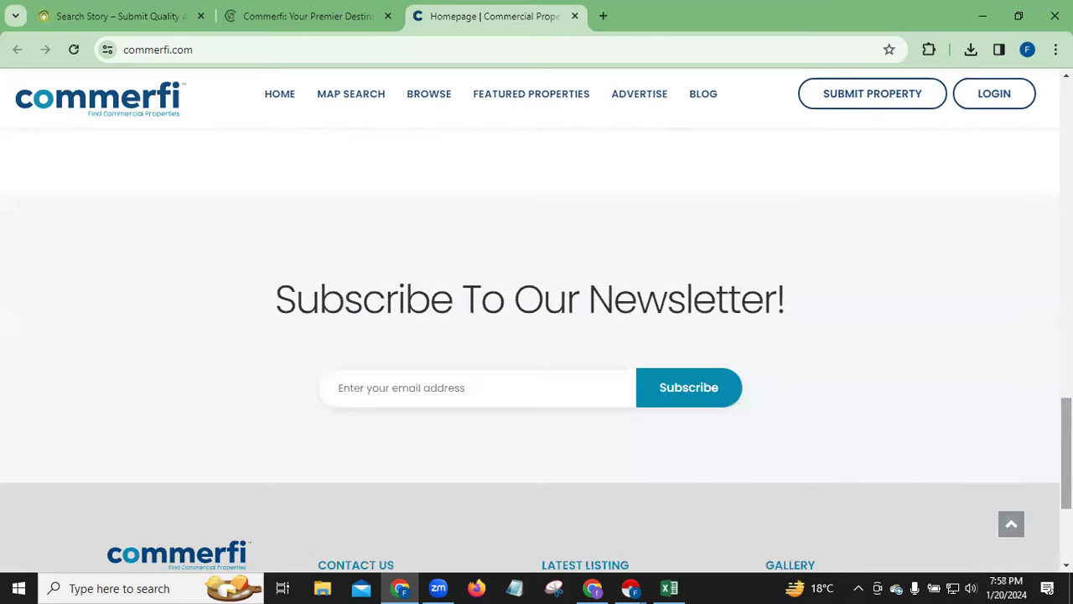
pyautogui.scroll(-3, 537, 336)
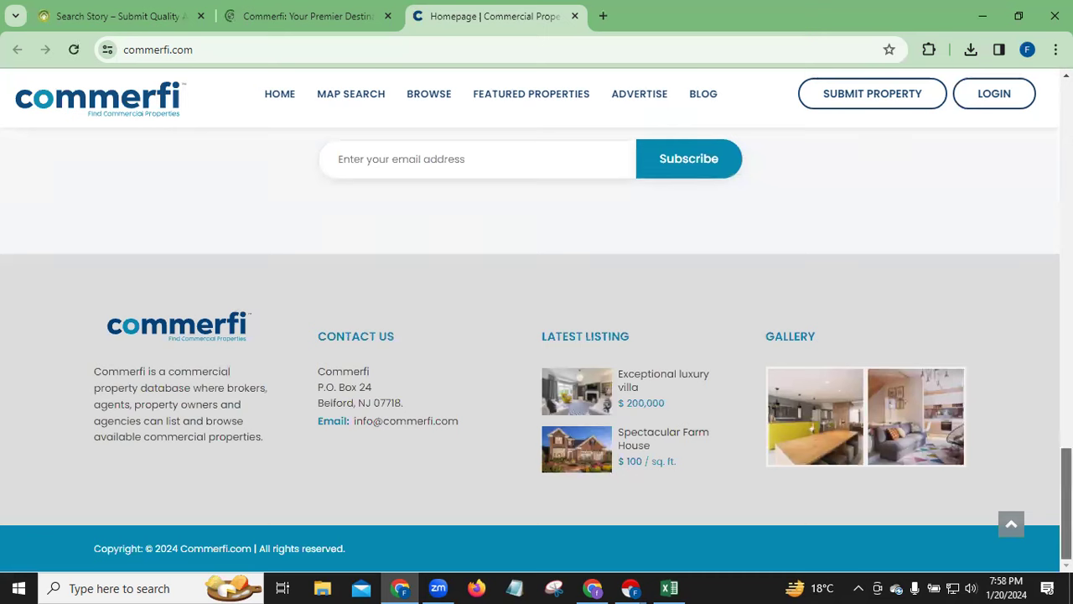
pyautogui.scroll(1, 530, 336)
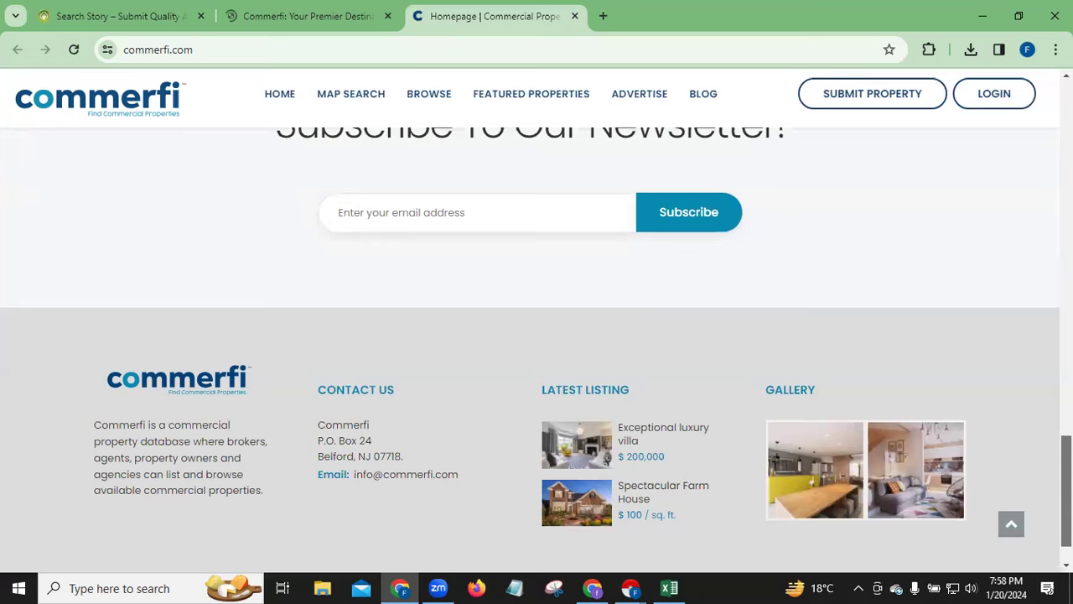
pyautogui.scroll(5, 530, 336)
pyautogui.scroll(2, 530, 335)
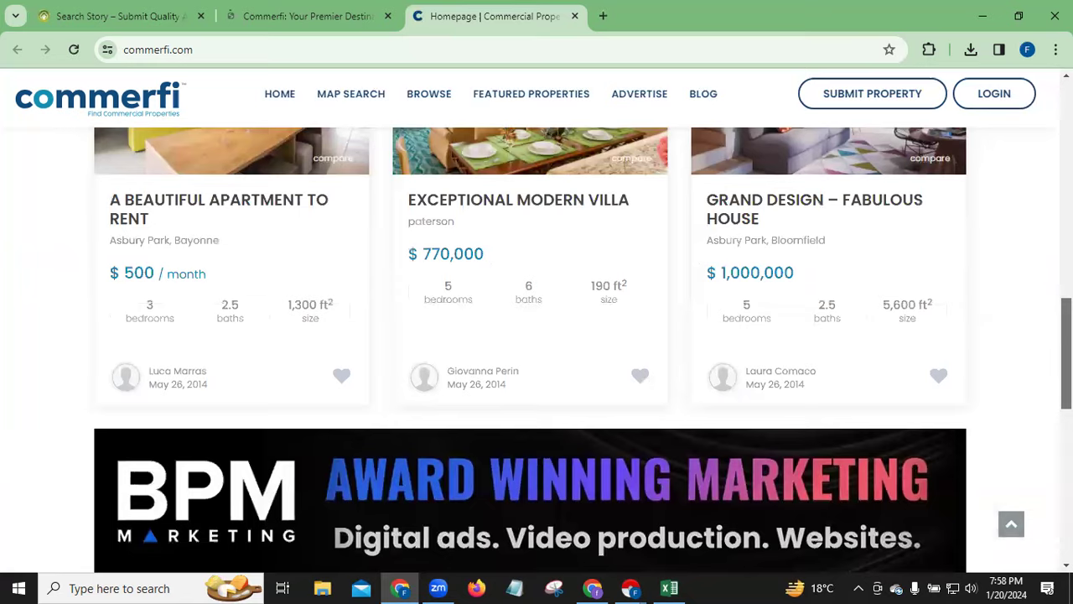
pyautogui.scroll(2, 530, 335)
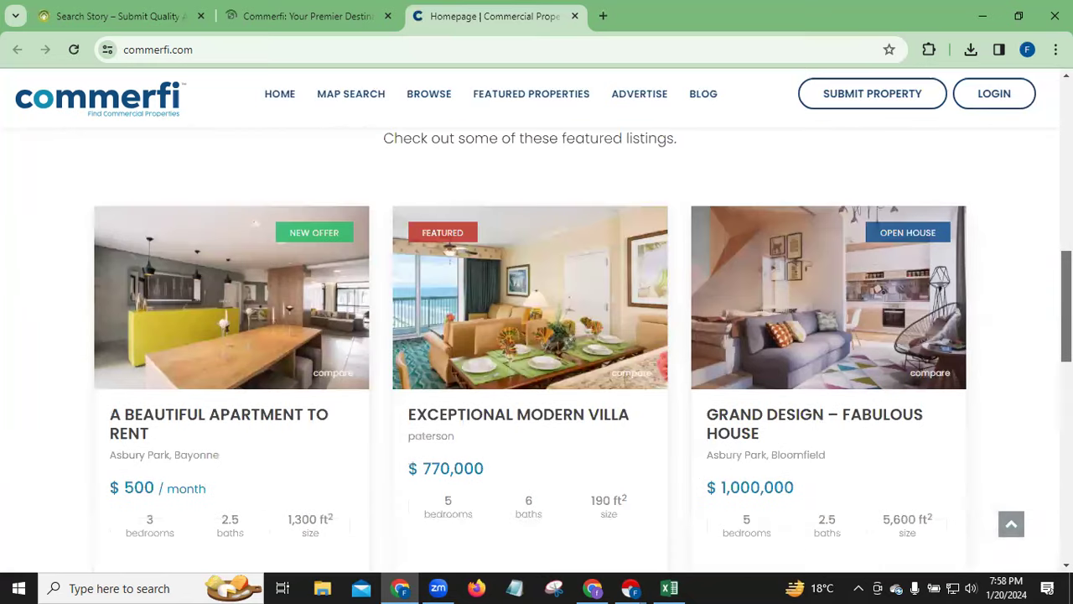
pyautogui.scroll(2, 530, 335)
pyautogui.scroll(6, 530, 335)
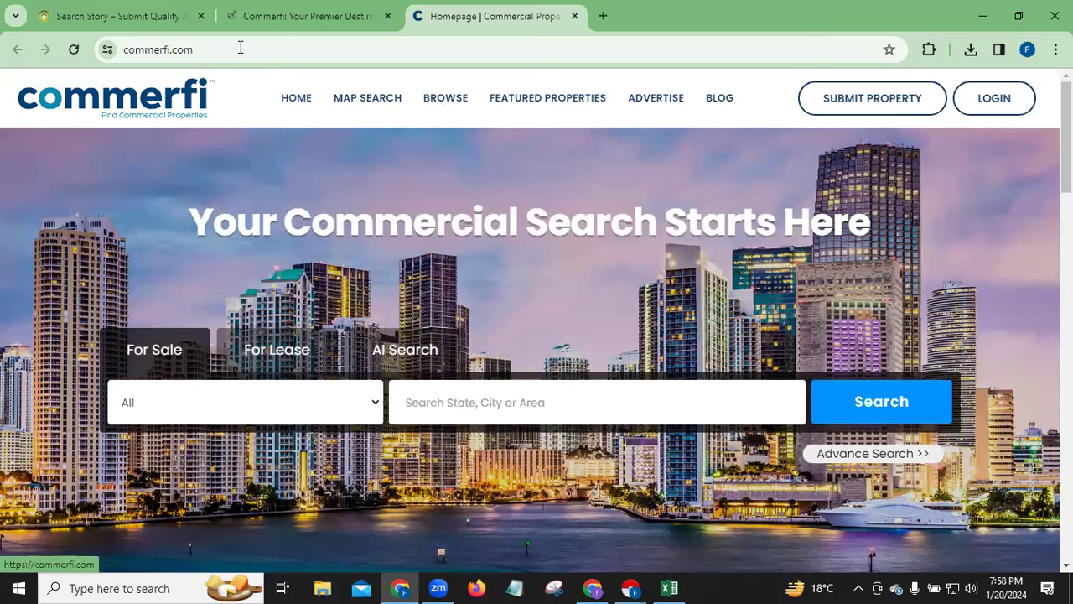
pyautogui.click(386, 17)
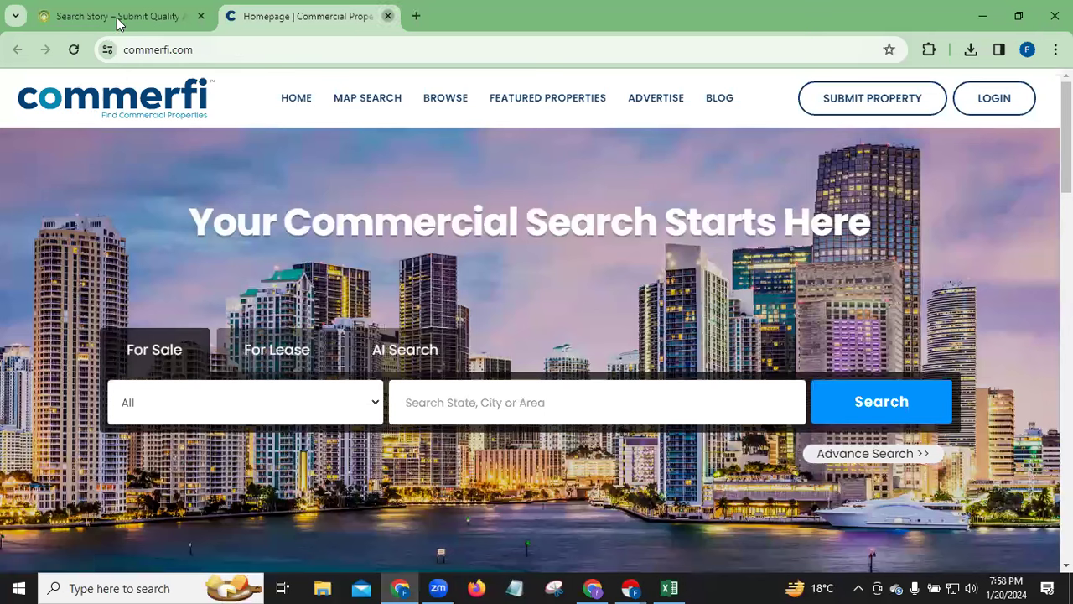
pyautogui.click(117, 20)
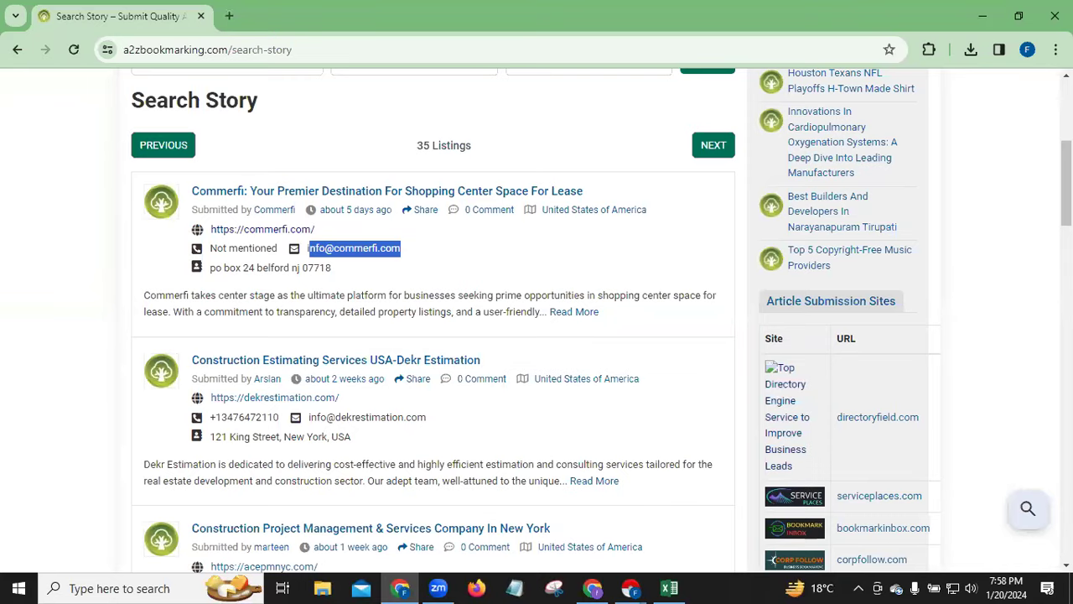
# Review the remaining Real Estate & Construction listings on this page, checking each for a phone number, e-mail and address
pyautogui.scroll(-2, 537, 319)
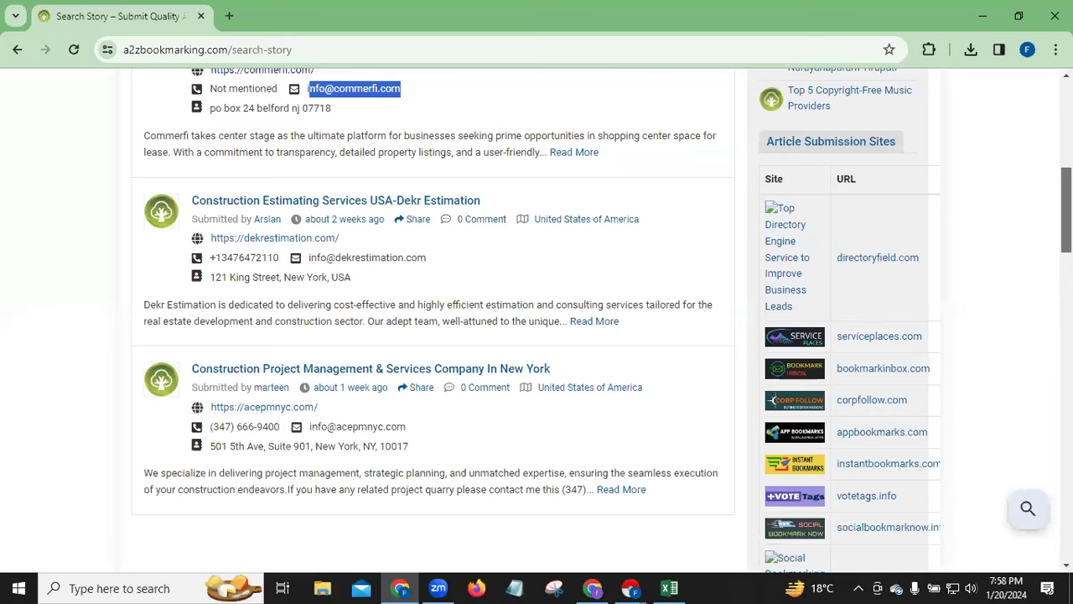
pyautogui.scroll(-5, 537, 319)
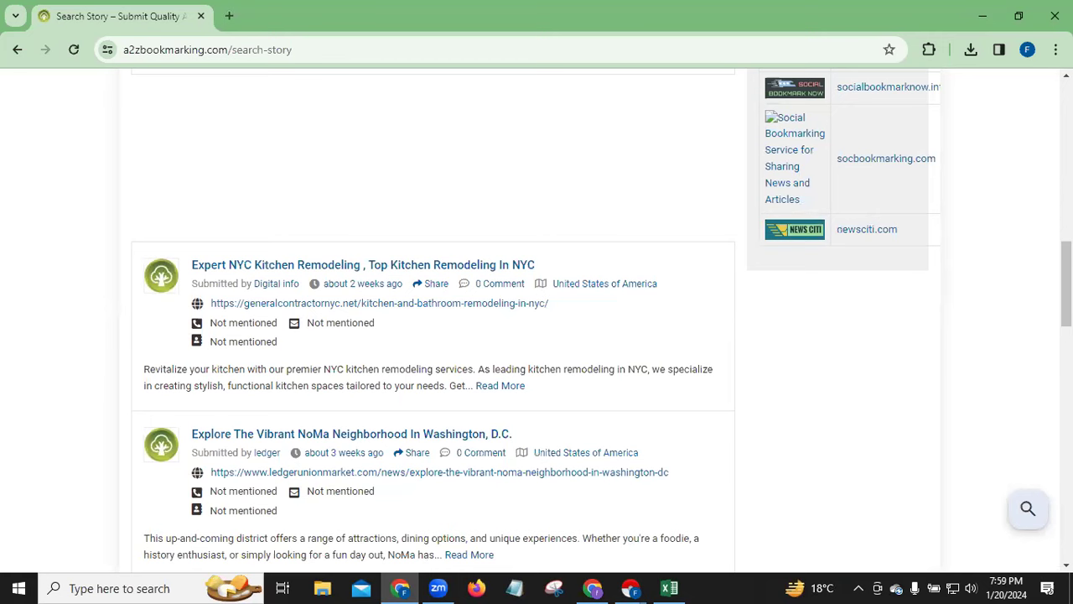
pyautogui.moveTo(1065, 285); pyautogui.dragTo(1045, 371)
pyautogui.scroll(-1, 1046, 371)
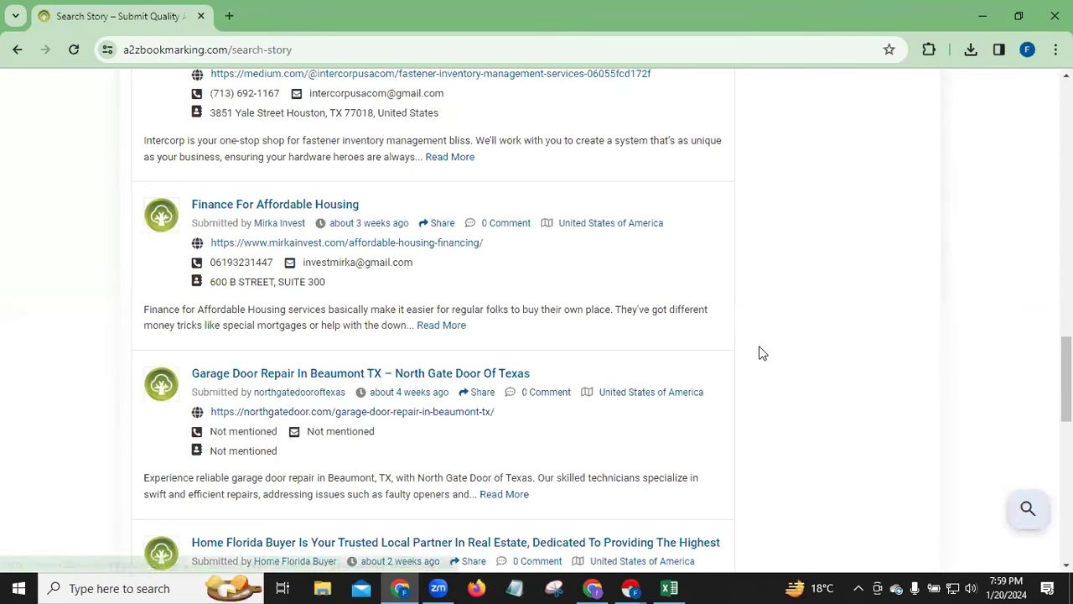
pyautogui.moveTo(1066, 377); pyautogui.dragTo(1065, 418)
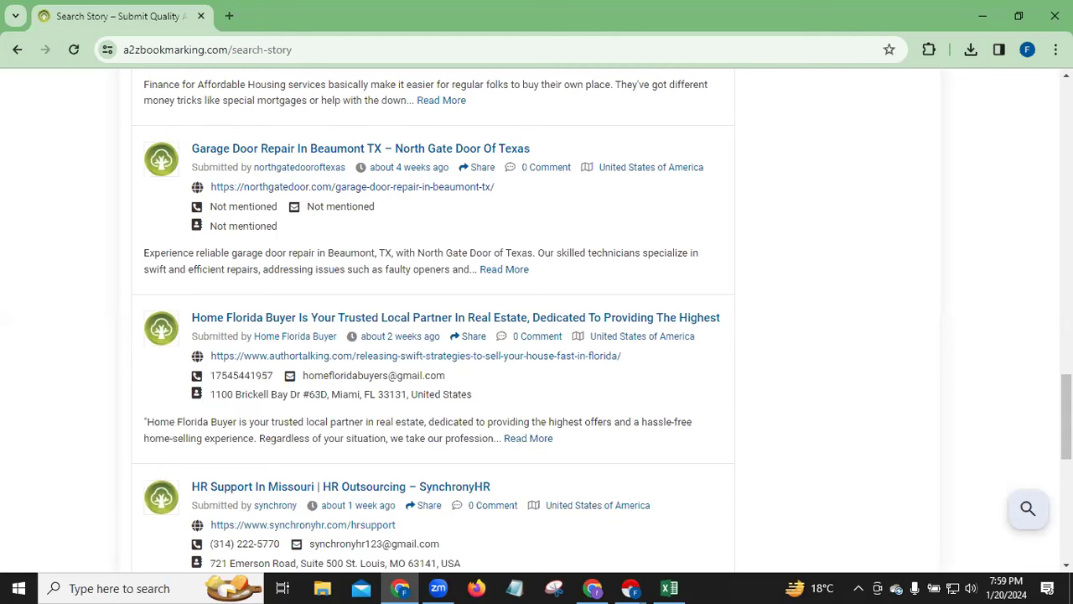
pyautogui.scroll(-3, 1066, 420)
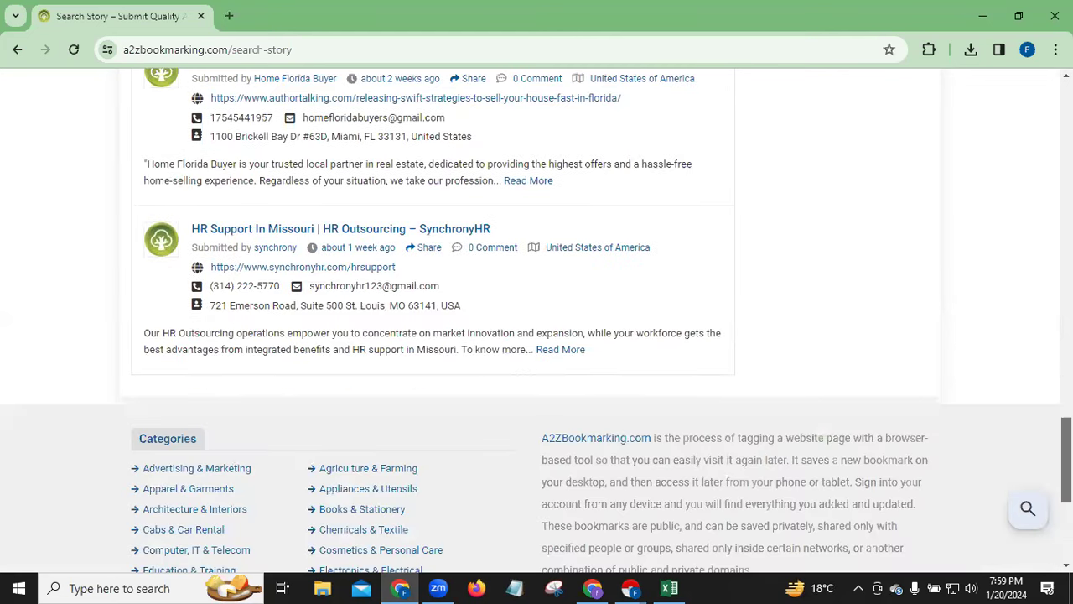
pyautogui.scroll(10, 537, 319)
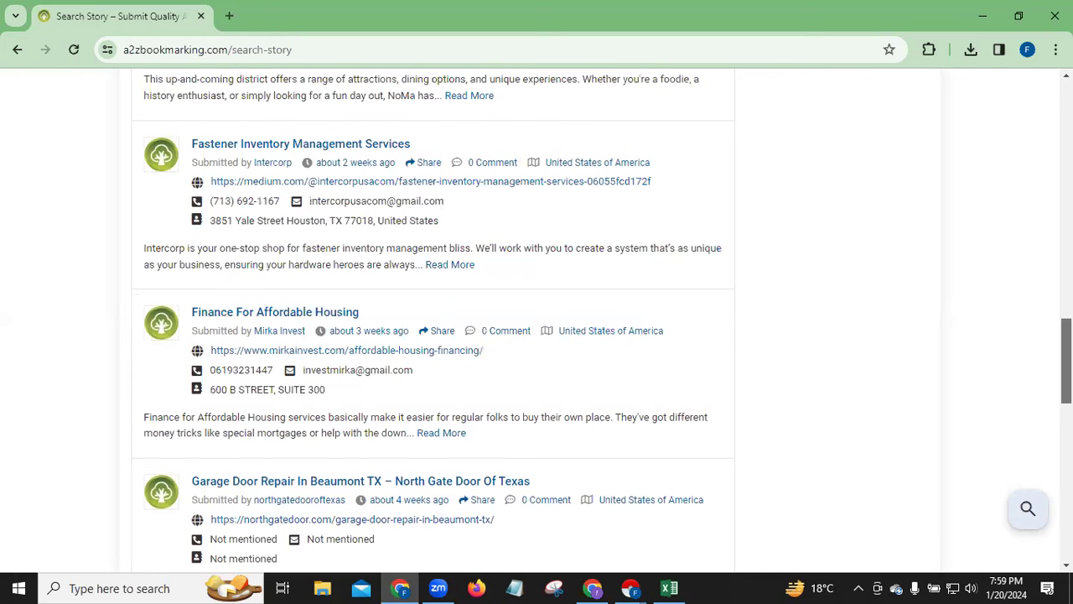
pyautogui.scroll(2, 537, 319)
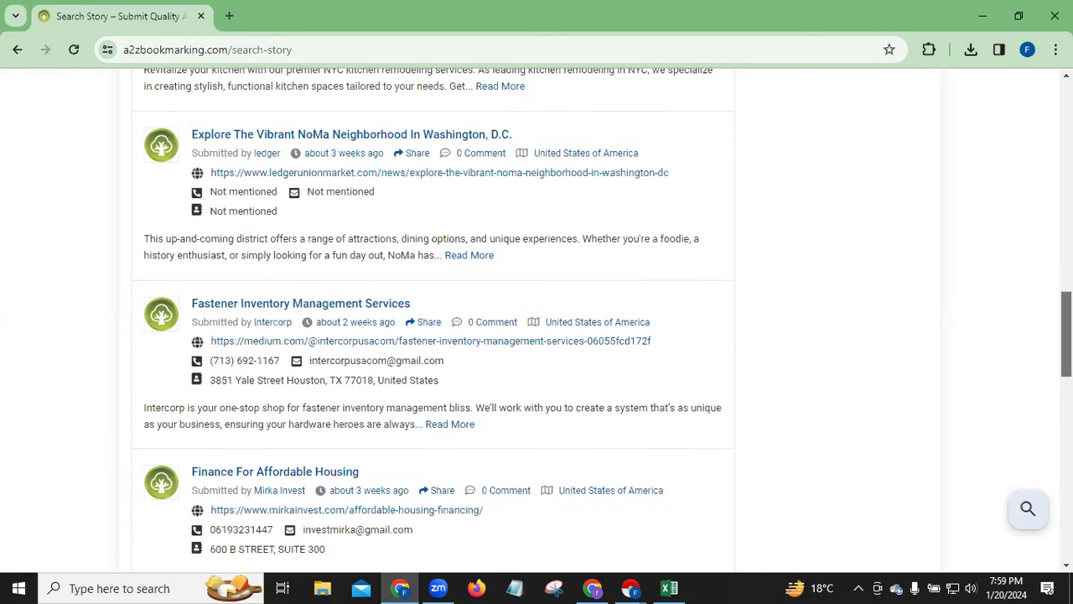
pyautogui.scroll(1, 536, 319)
pyautogui.scroll(1, 919, 246)
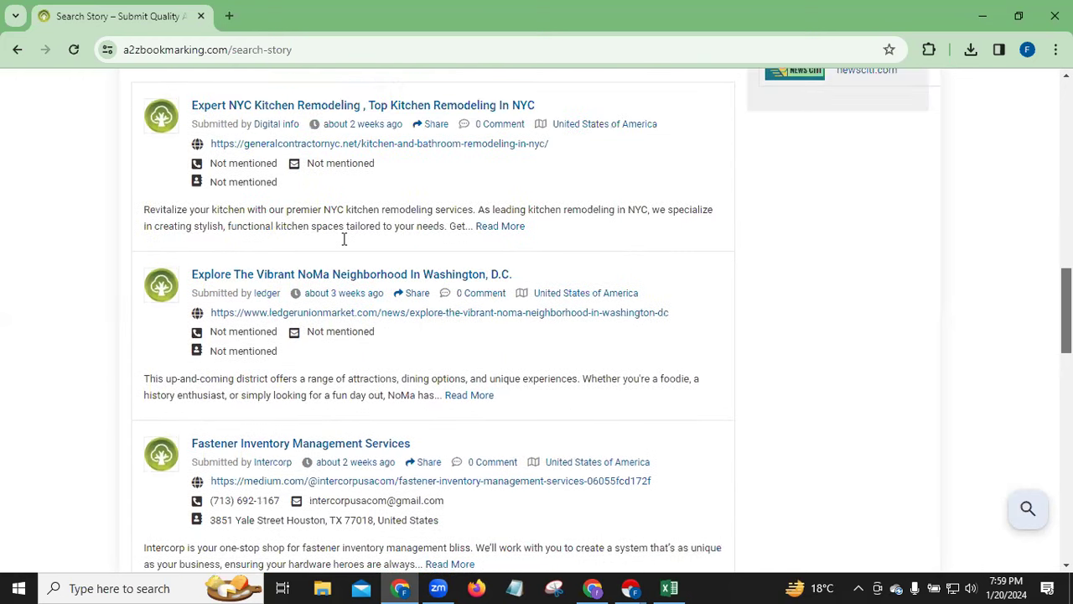
pyautogui.scroll(1, 342, 240)
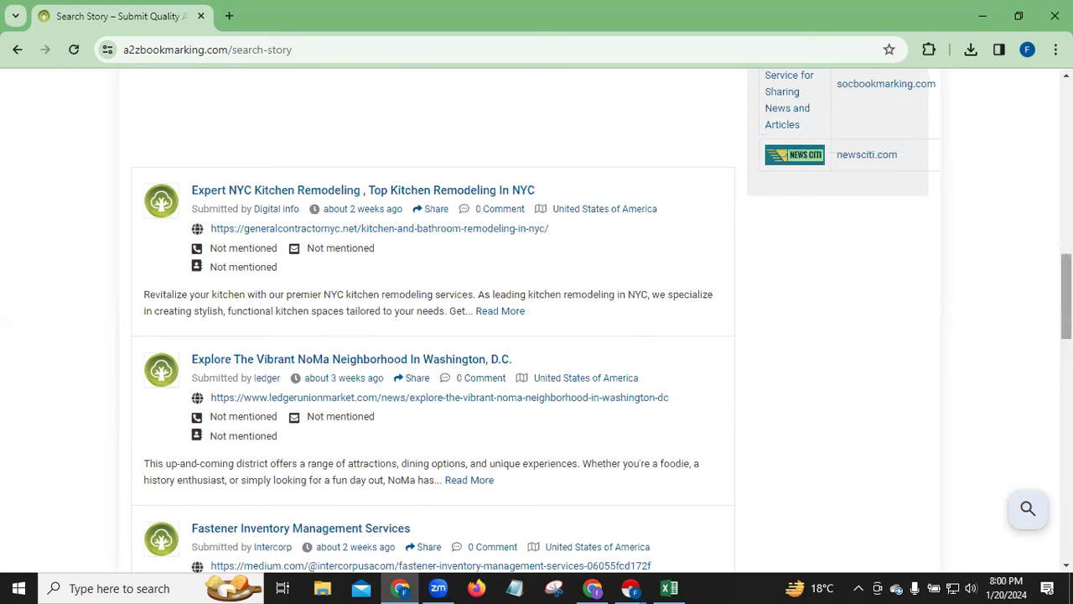
pyautogui.scroll(1, 601, 320)
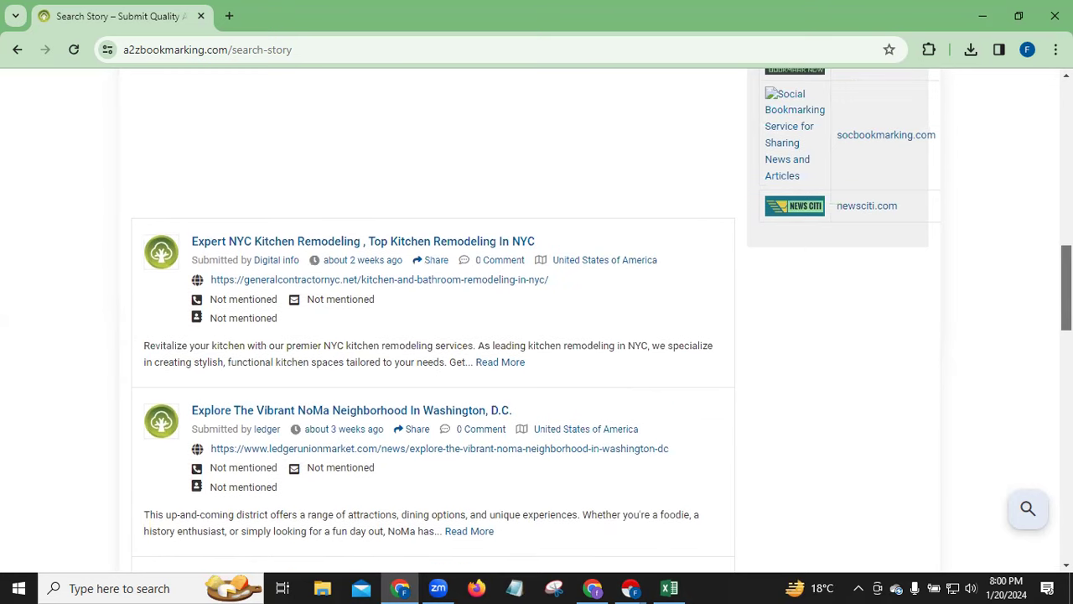
pyautogui.scroll(5, 987, 261)
pyautogui.scroll(2, 986, 261)
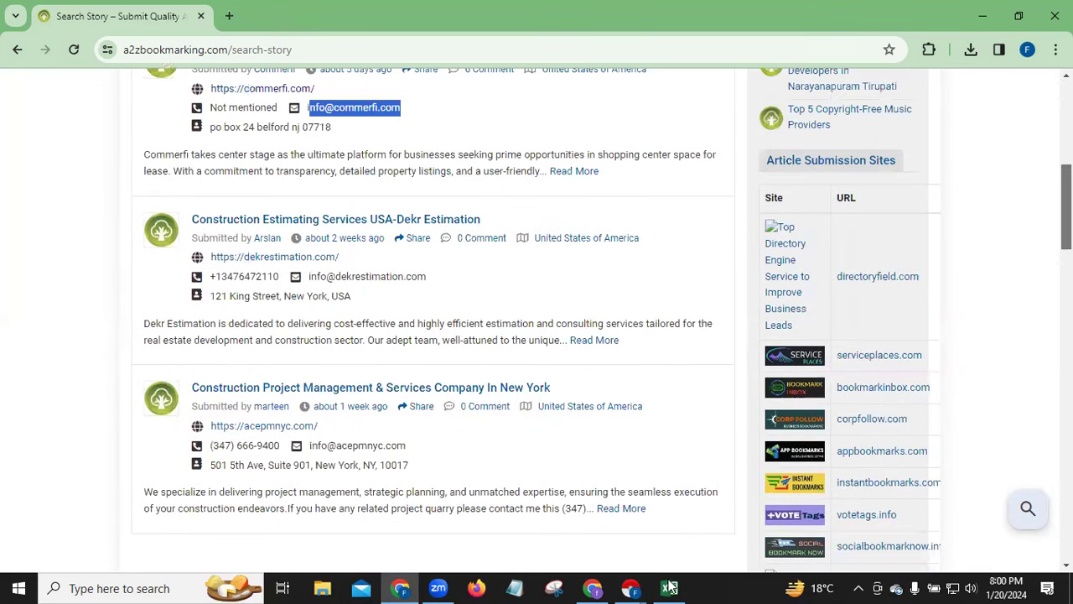
# Switch to the a2zbookmarking (3) workbook in Excel and examine its columns from Company Name through Address
pyautogui.click(671, 587)
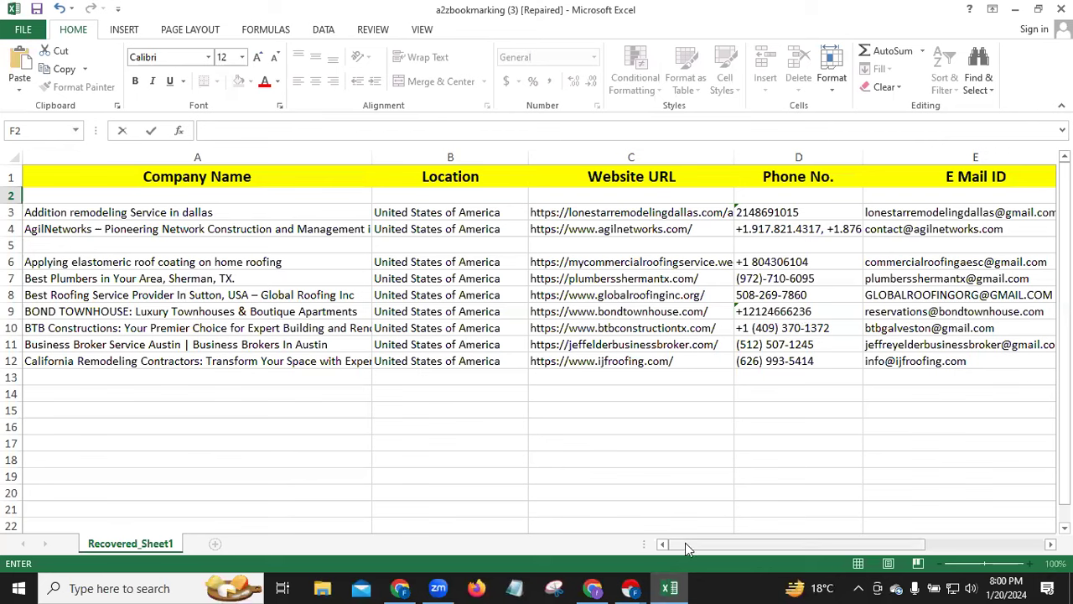
pyautogui.moveTo(685, 542); pyautogui.dragTo(619, 381)
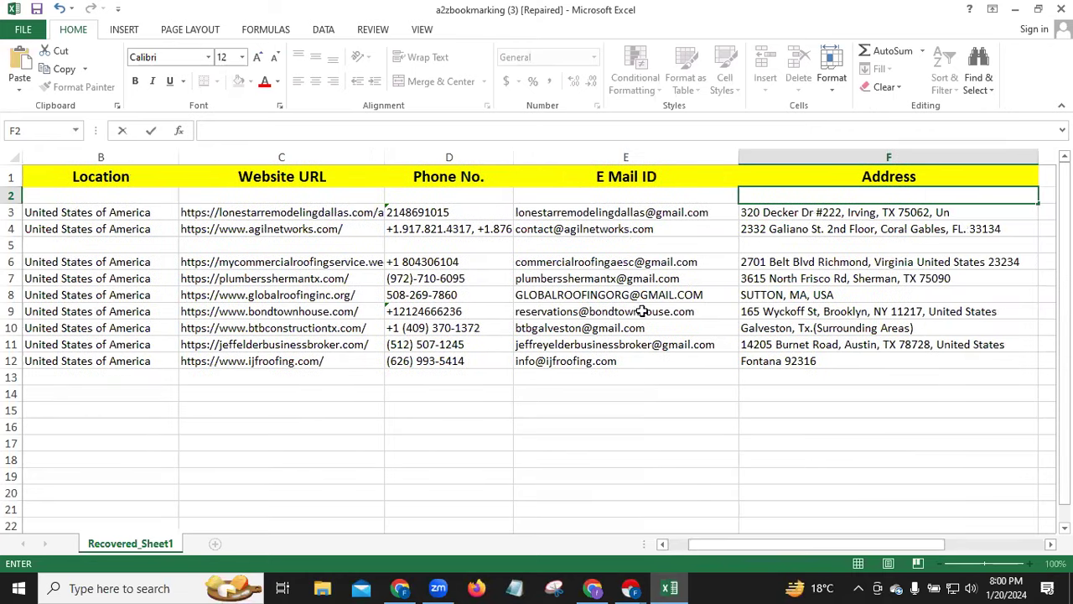
pyautogui.click(662, 544)
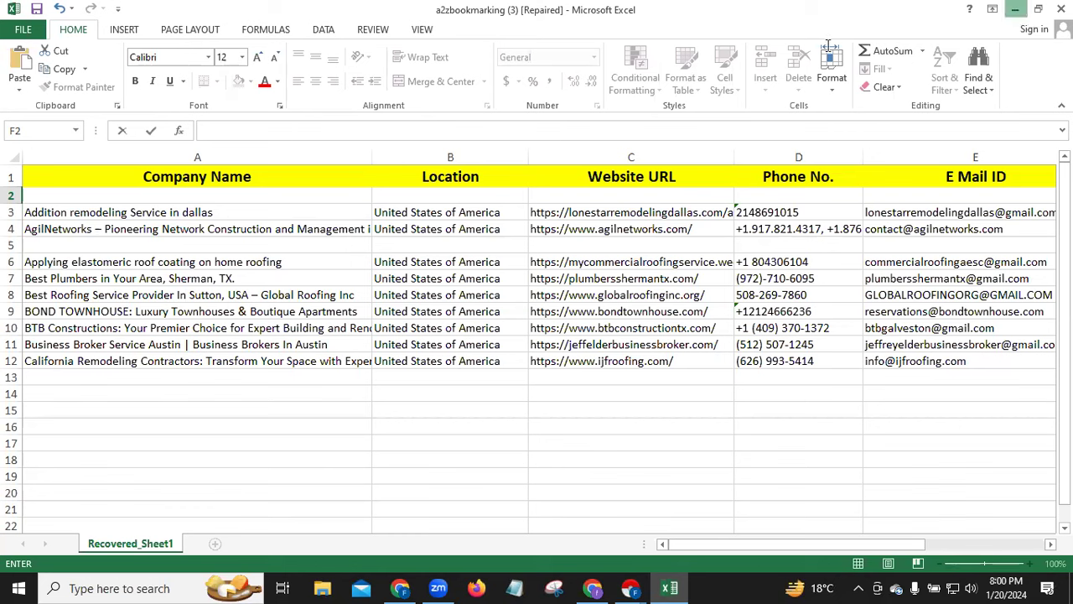
# Switch back to Chrome and disable the Instant Data Scraper extension on the extensions management page
pyautogui.hotkey('alt', 'Tab')
pyautogui.click(59, 249)
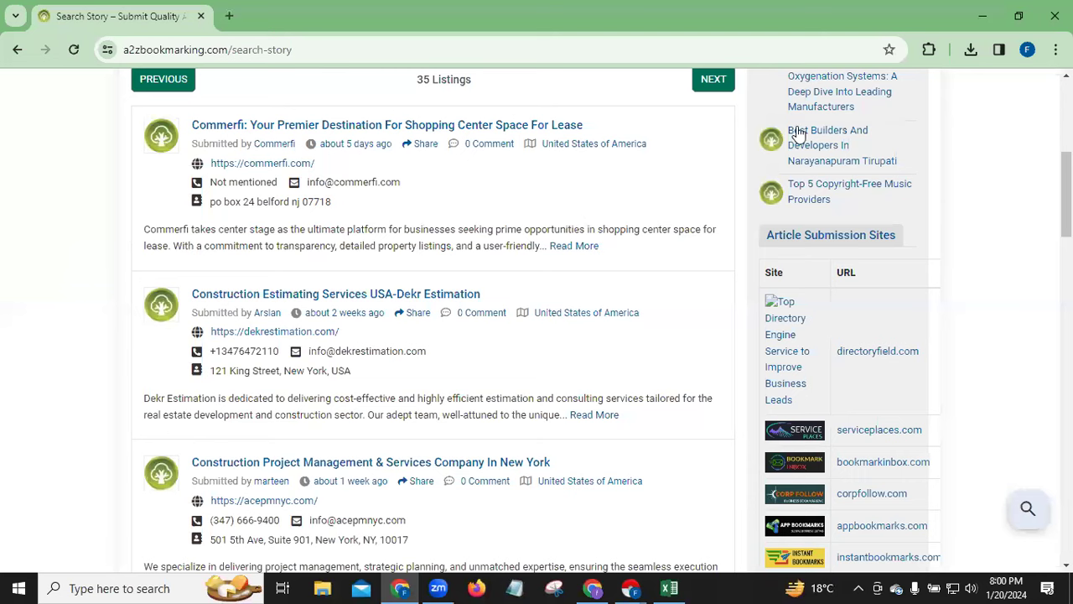
pyautogui.click(929, 49)
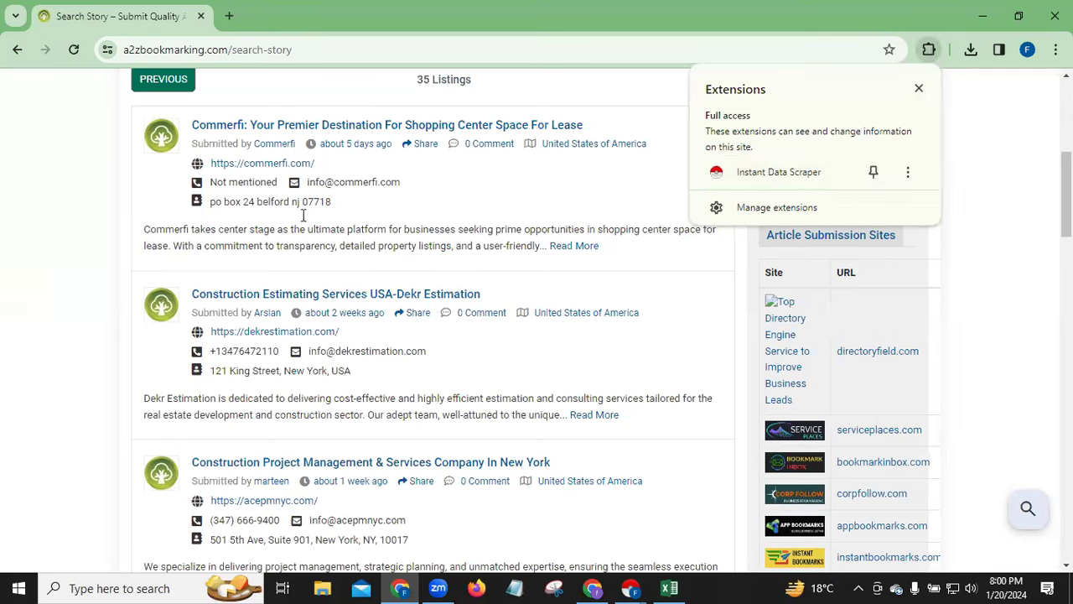
pyautogui.click(764, 214)
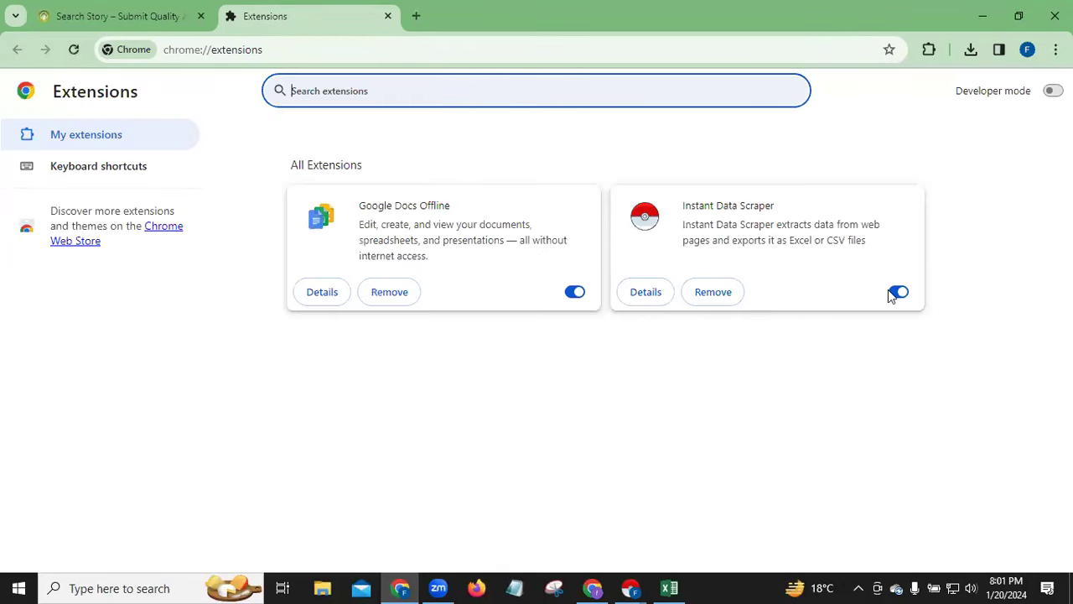
pyautogui.click(898, 292)
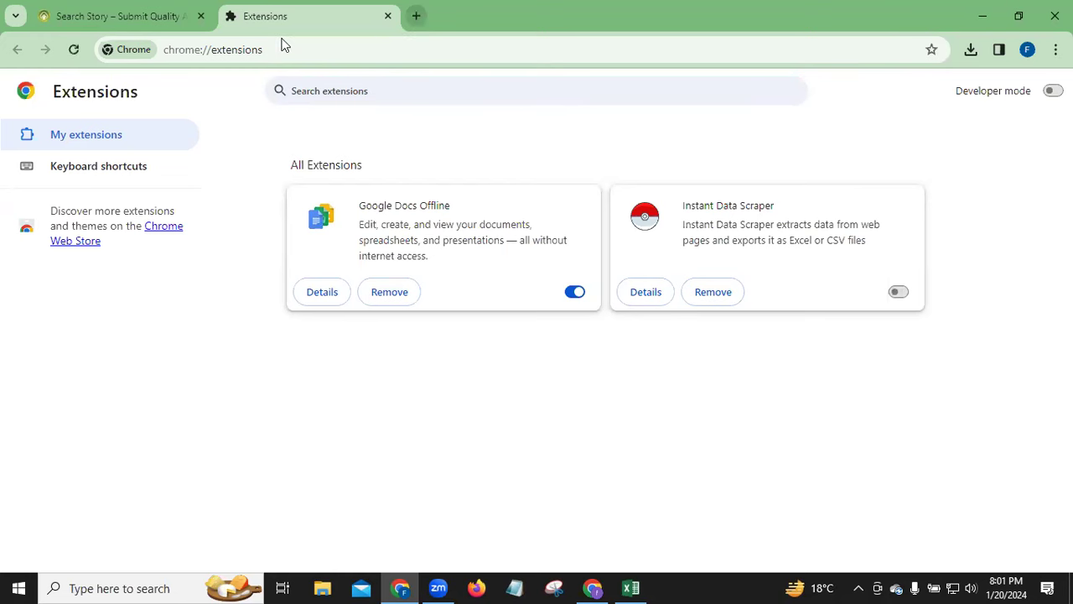
# Search Google for "email extractor" in a new tab and open the first Email Extractor result in the Chrome Web Store
pyautogui.hotkey('ctrl', 't')
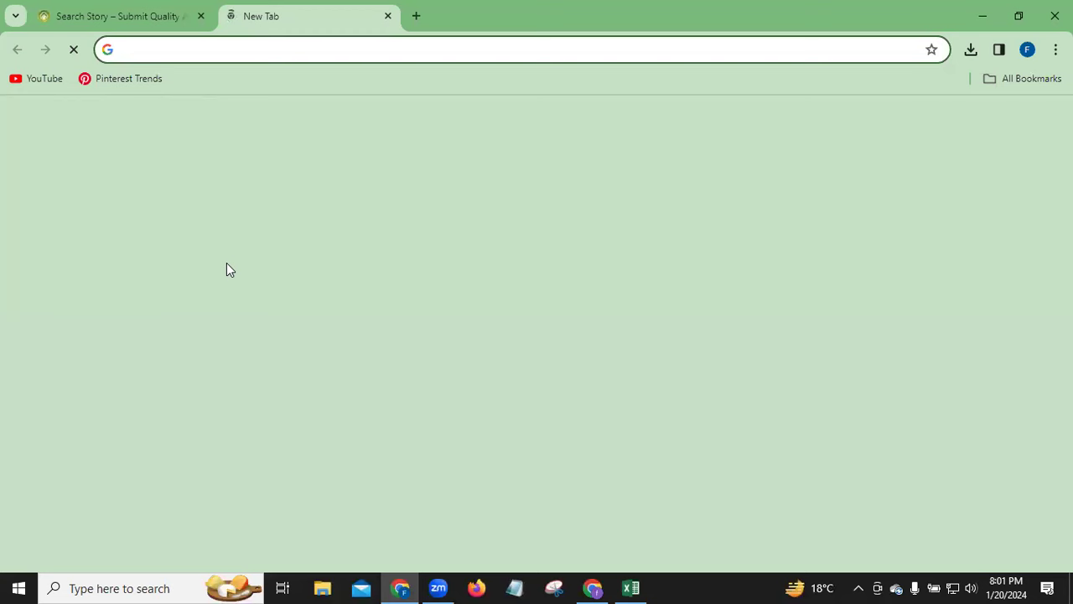
pyautogui.write('e')
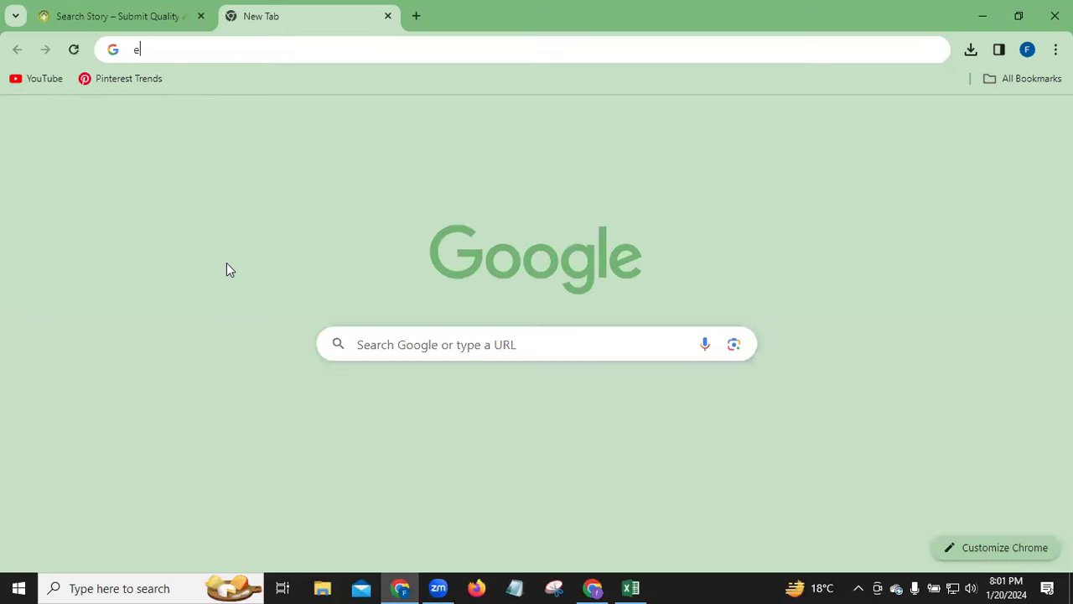
pyautogui.write('mail')
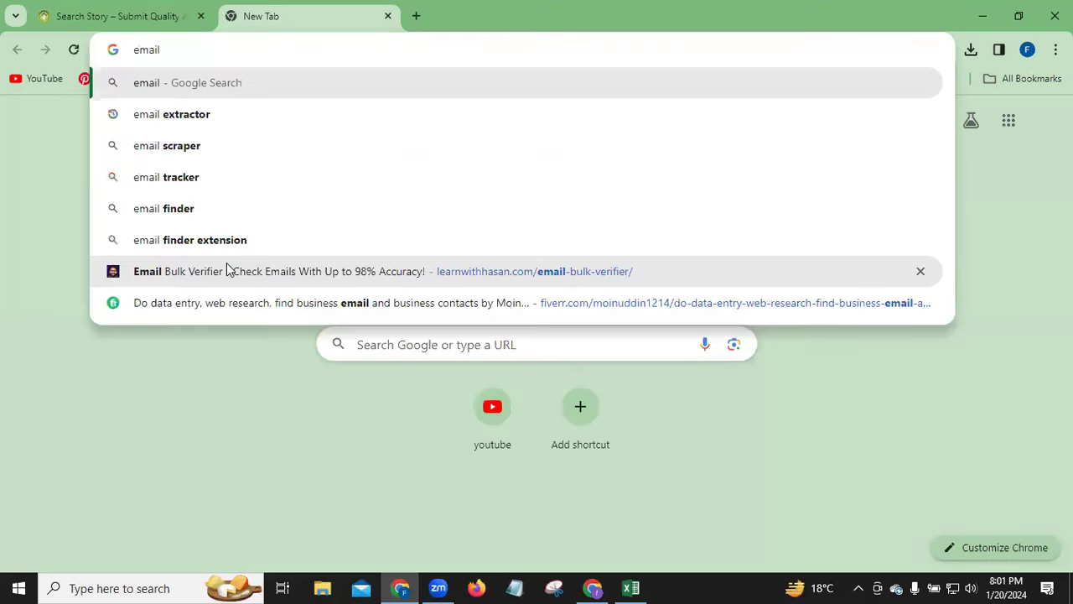
pyautogui.click(160, 122)
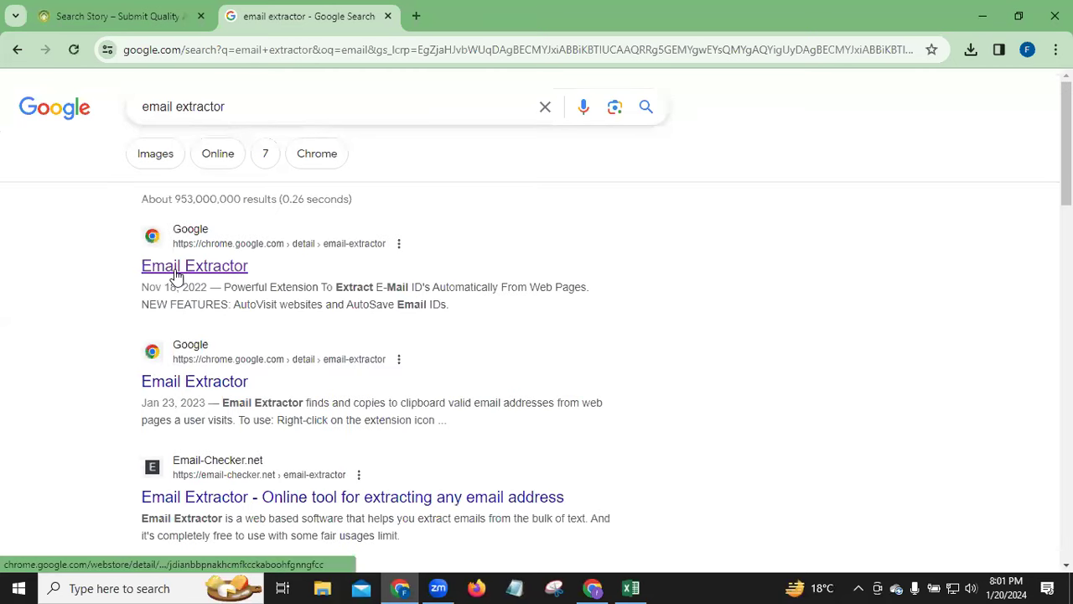
pyautogui.click(176, 267)
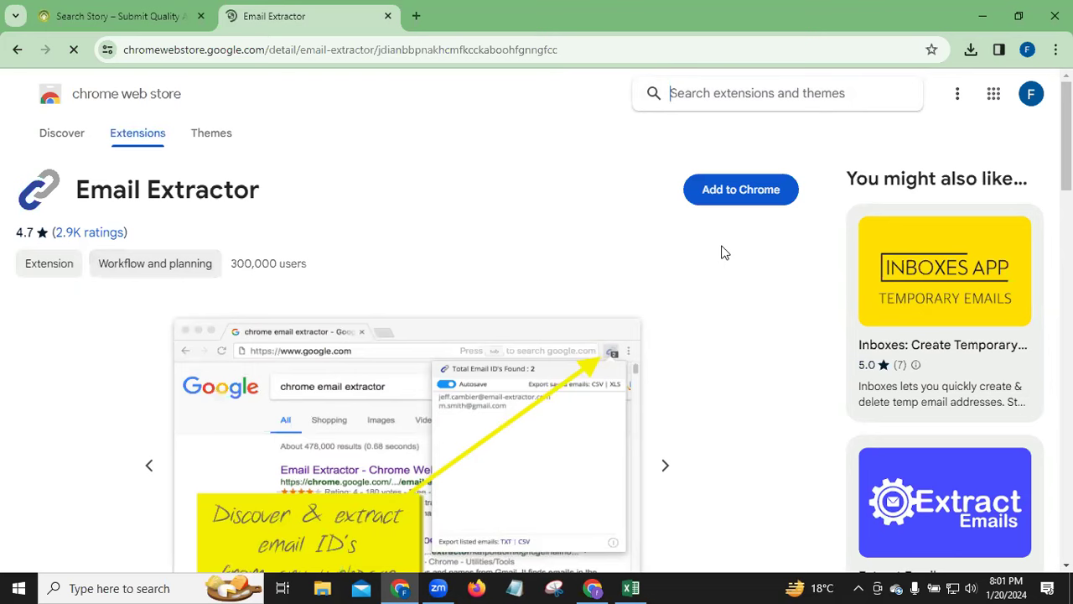
# Add the Email Extractor extension to Chrome and check for it in the list of installed extensions
pyautogui.click(739, 191)
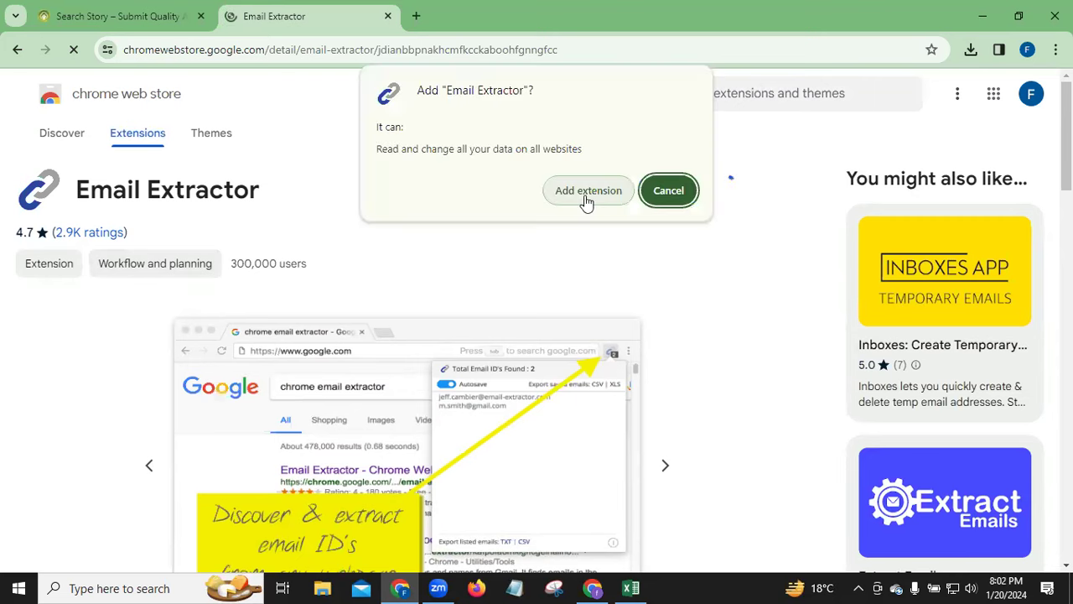
pyautogui.click(588, 192)
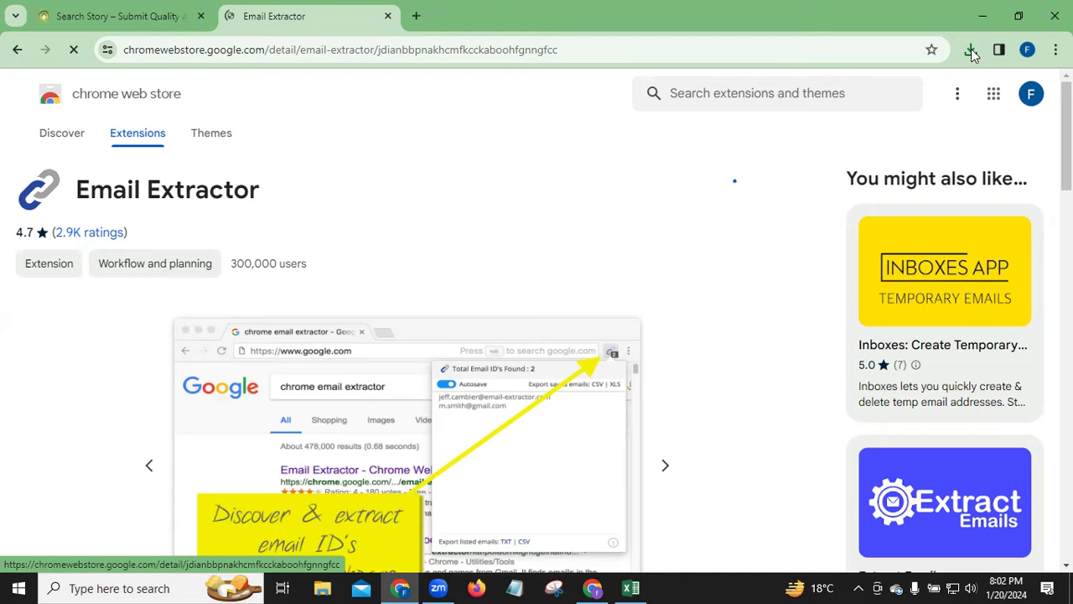
pyautogui.hotkey('ctrl', 't')
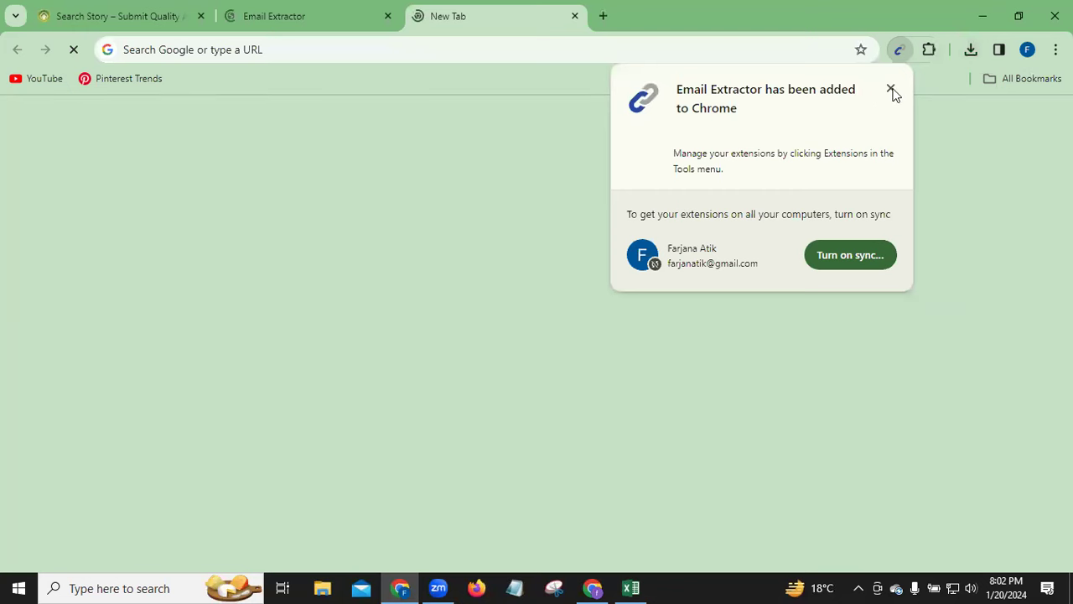
pyautogui.click(929, 49)
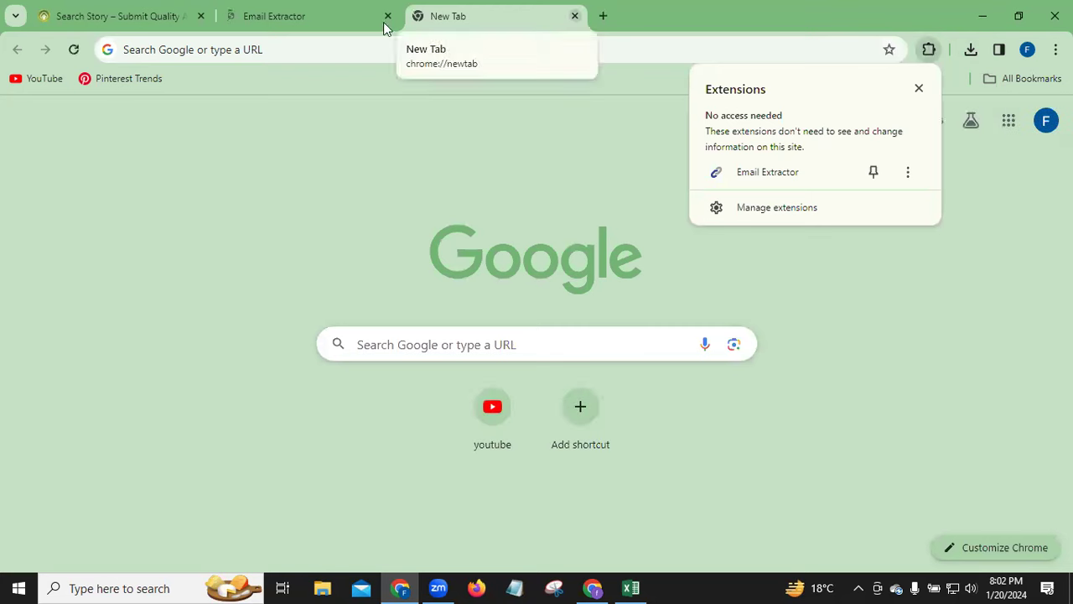
pyautogui.press('Escape')
pyautogui.hotkey('ctrl', 'w')
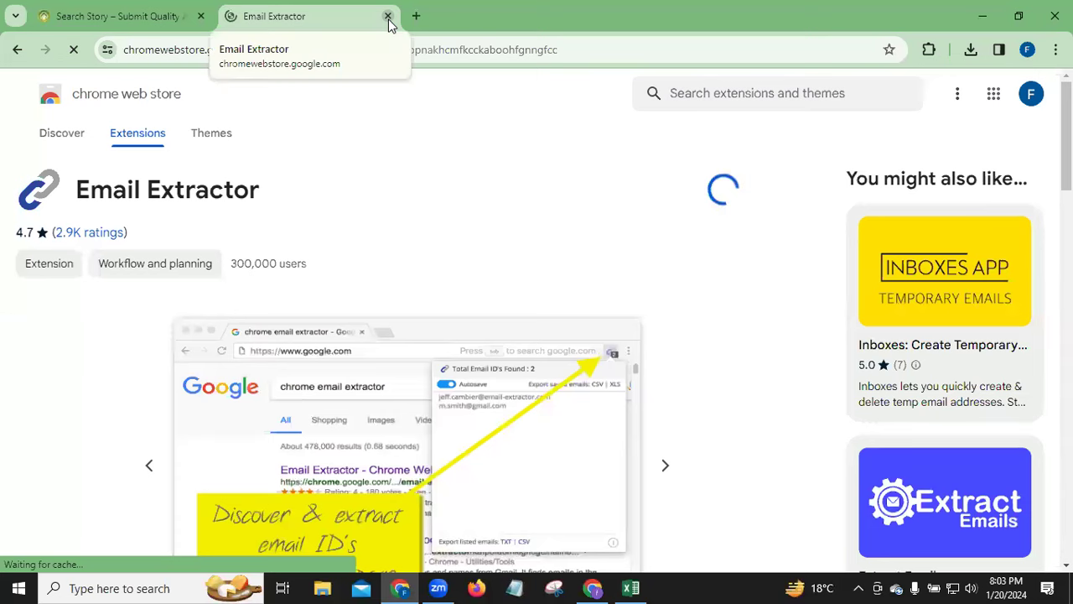
# Skim the Email Extractor FAQ page down to its autosave section, and close the FAQ and Chrome Web Store tabs
pyautogui.click(101, 23)
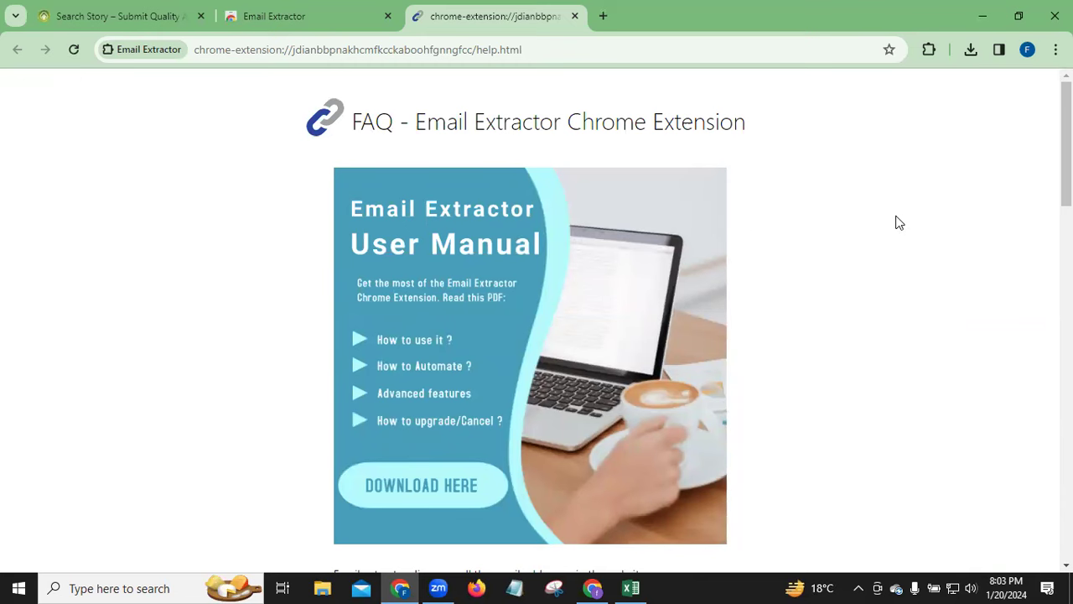
pyautogui.scroll(-5, 1037, 292)
pyautogui.scroll(-2, 435, 309)
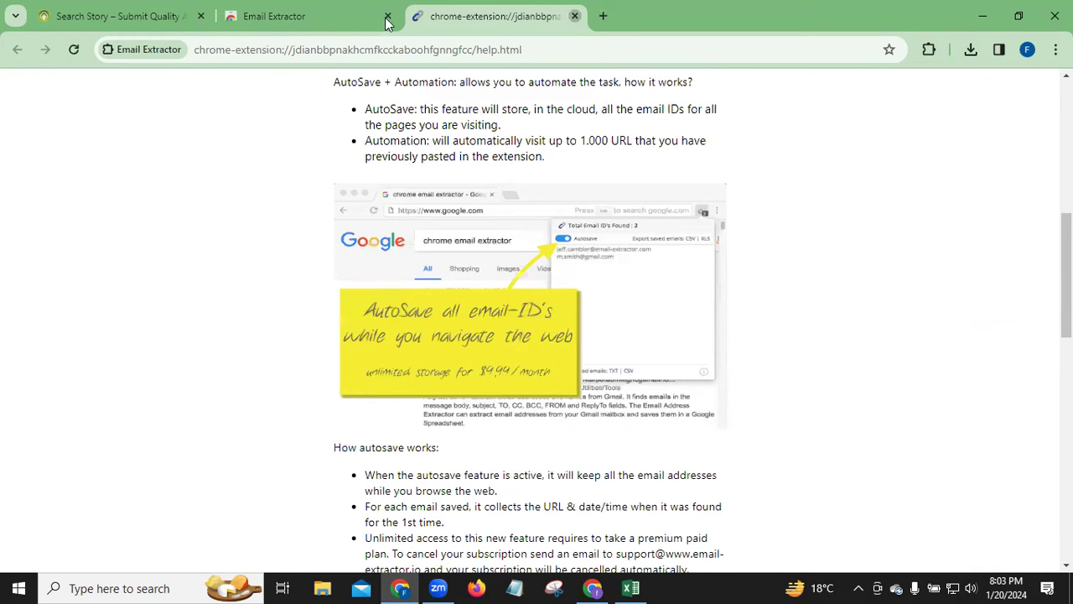
pyautogui.hotkey('ctrl', 'w')
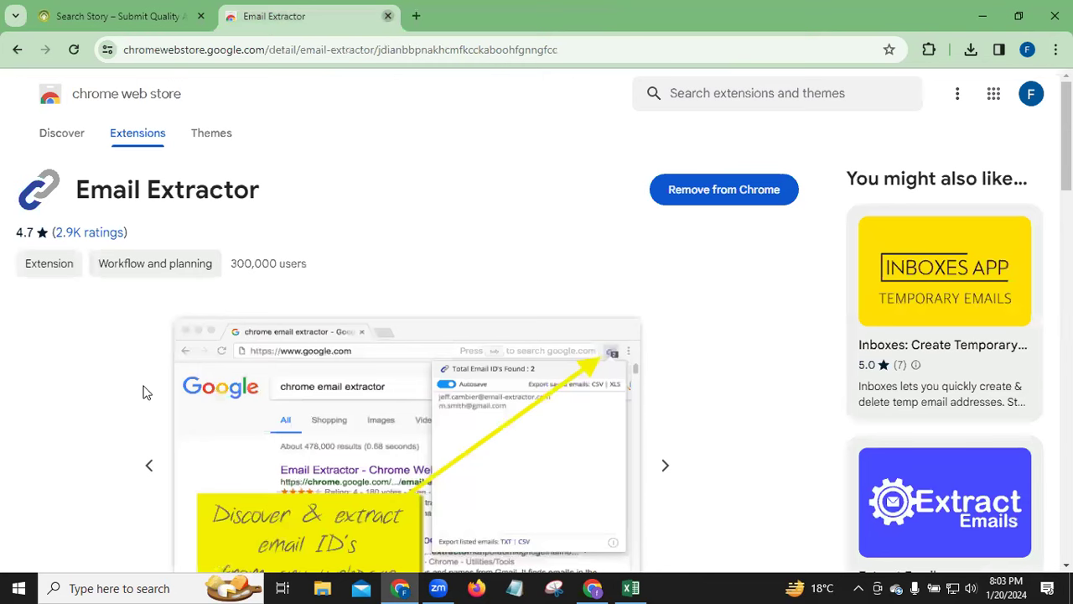
pyautogui.hotkey('ctrl', 'w')
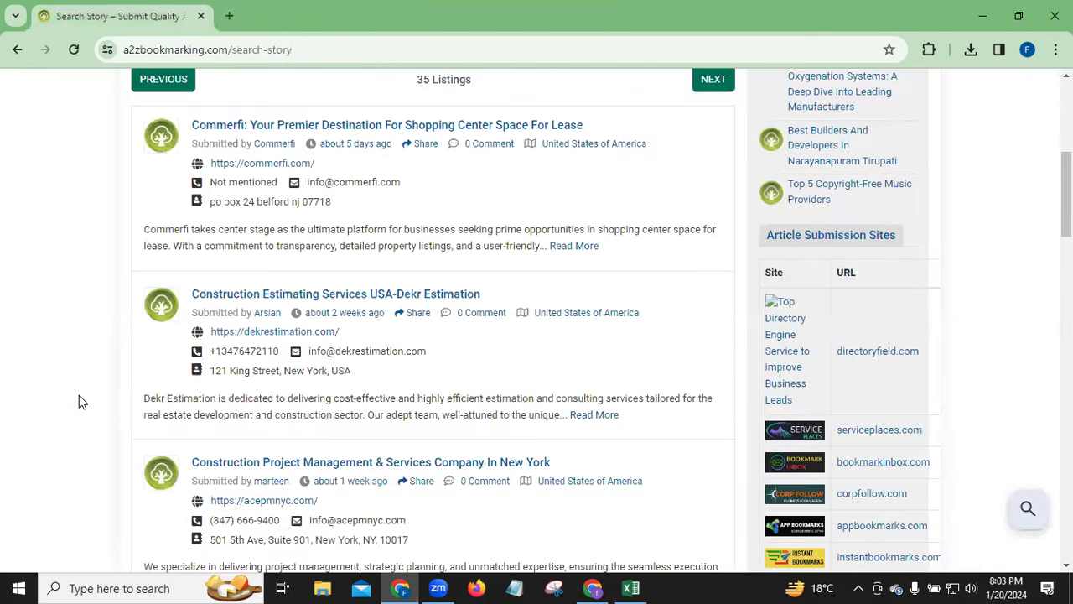
# Open the Construction Estimating Services USA-Dekr Estimation listing and bring up its website, dekrestimation.com, in a new tab
pyautogui.click(260, 334)
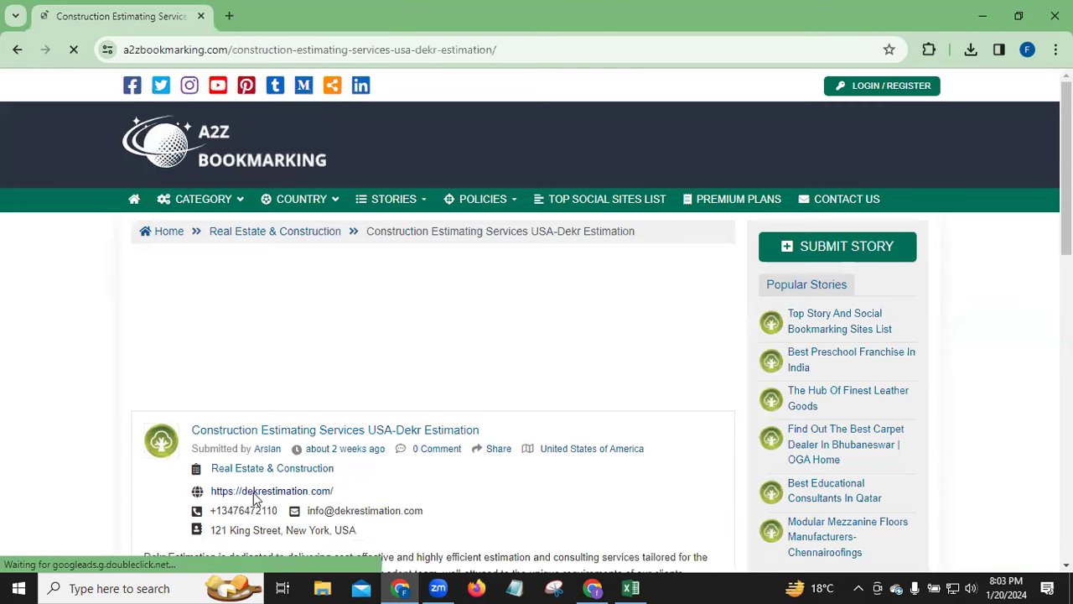
pyautogui.rightClick(254, 495)
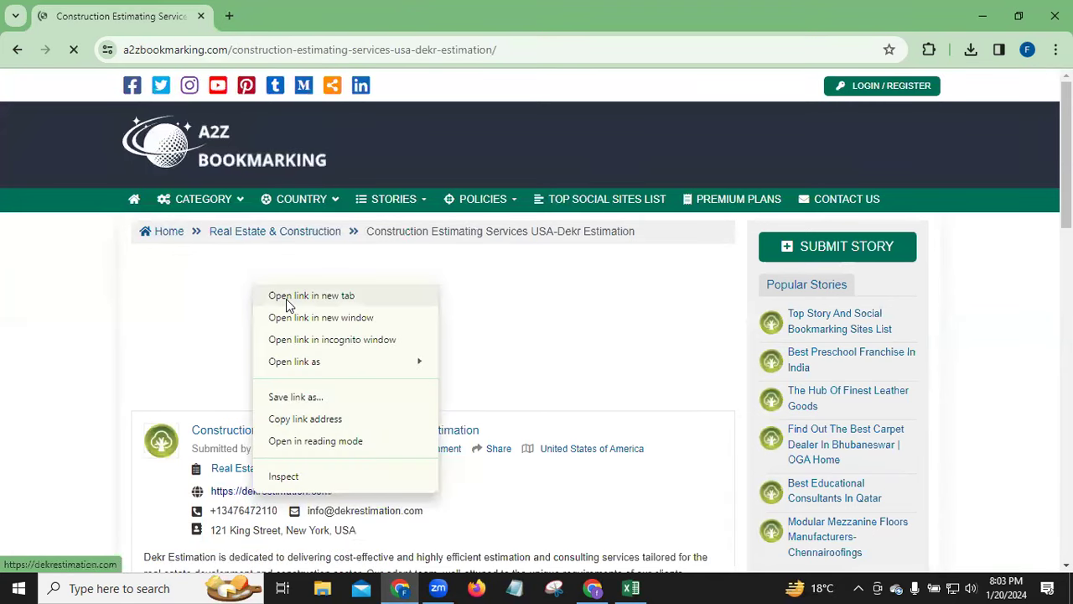
pyautogui.press('Return')
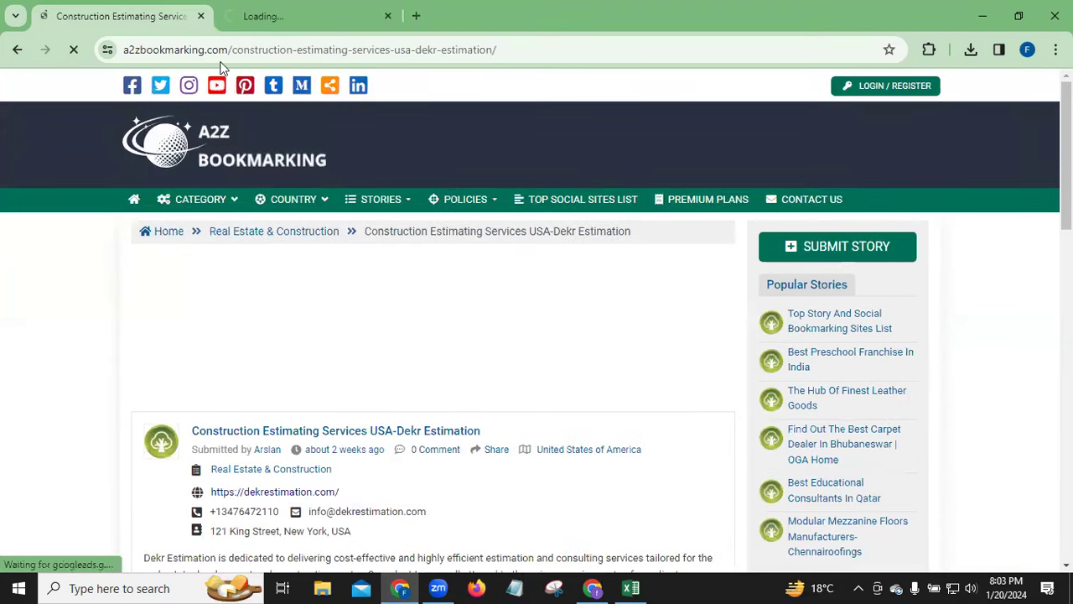
pyautogui.click(275, 25)
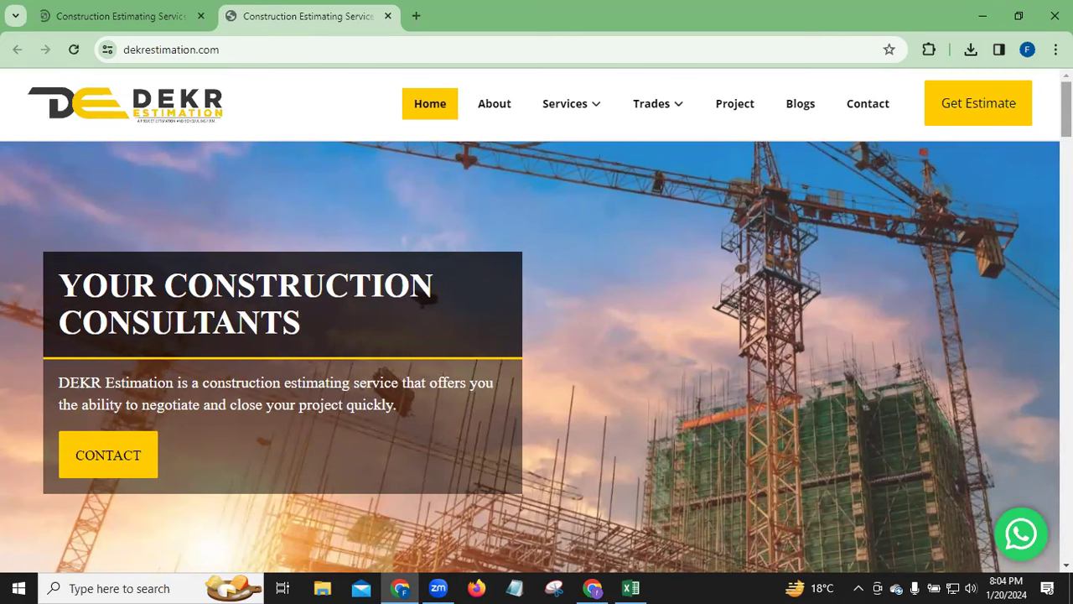
pyautogui.scroll(-10, 536, 321)
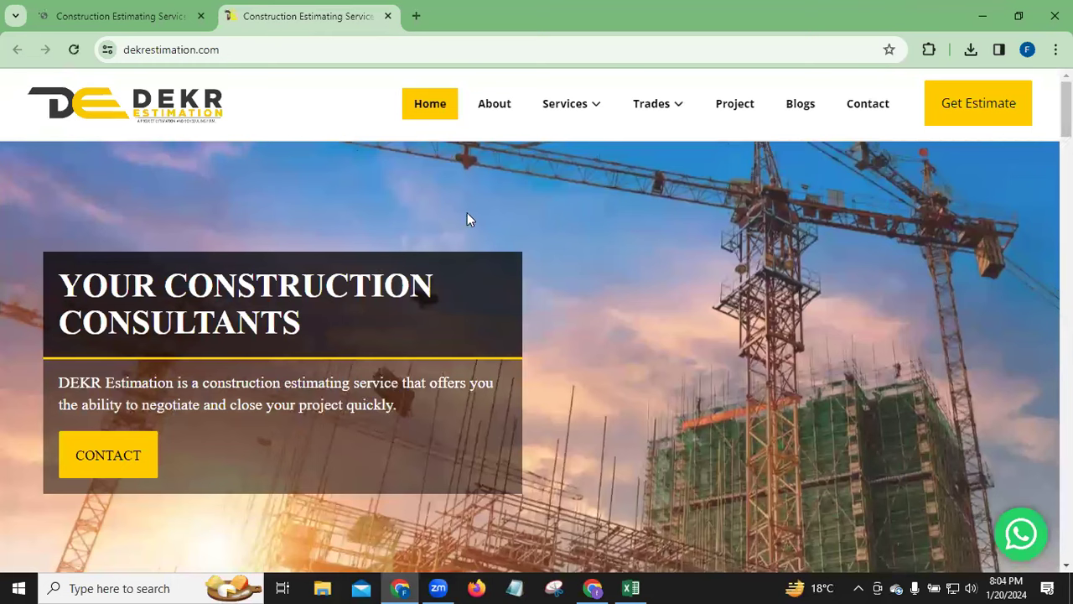
# Check the Email Extractor's status on the Dekr Estimation site and on the extensions management page
pyautogui.click(929, 51)
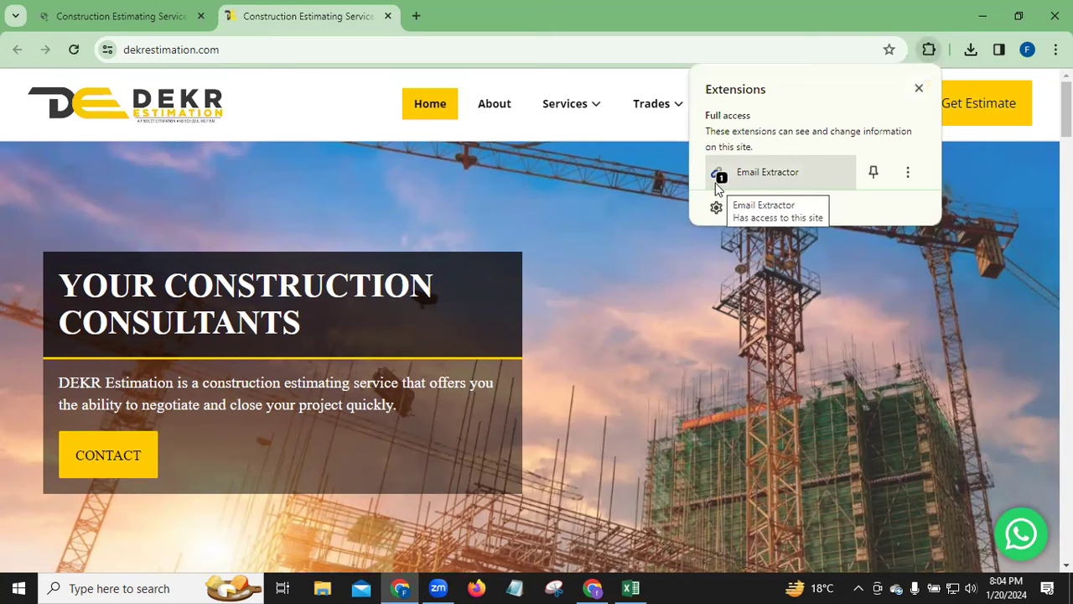
pyautogui.click(761, 176)
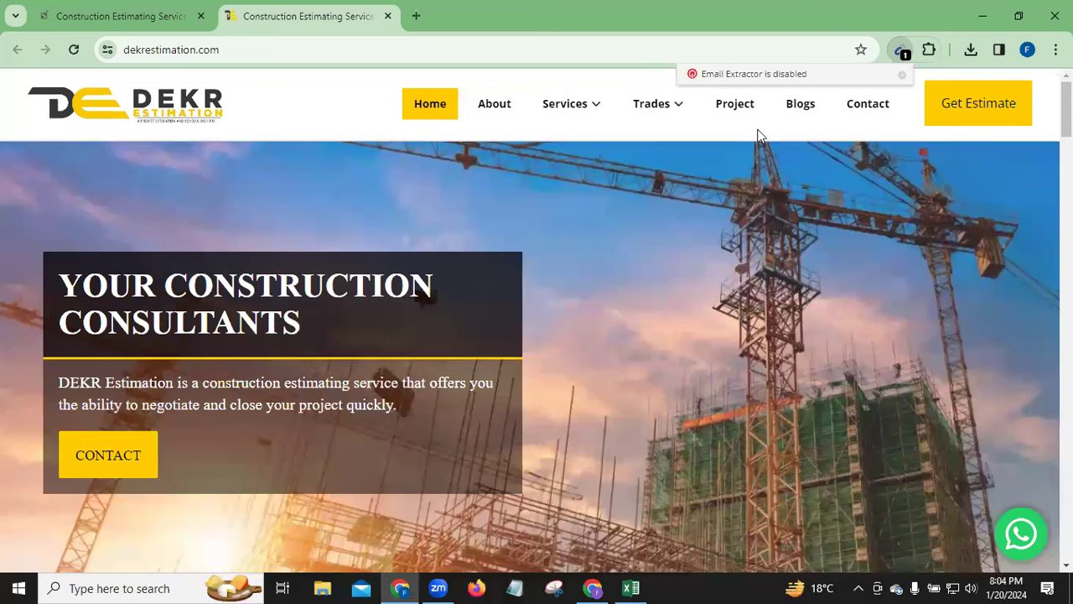
pyautogui.click(928, 51)
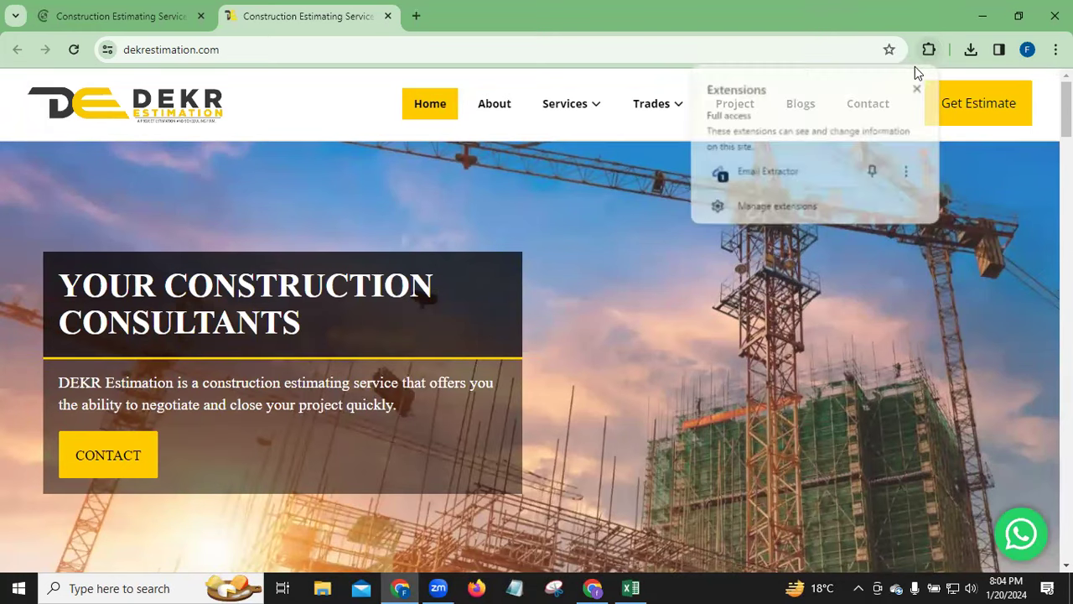
pyautogui.click(784, 207)
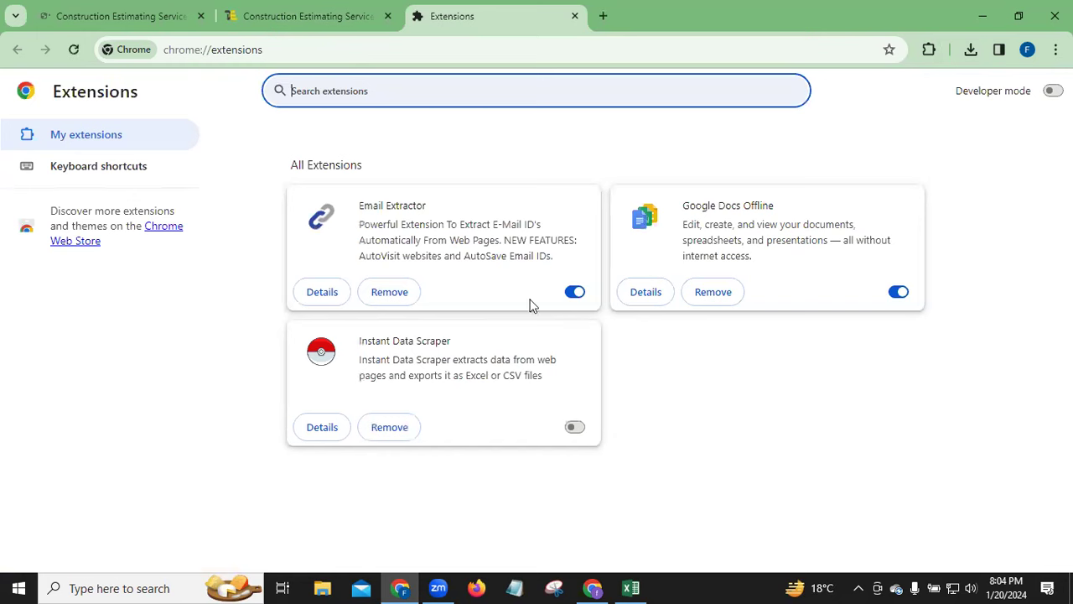
pyautogui.click(575, 16)
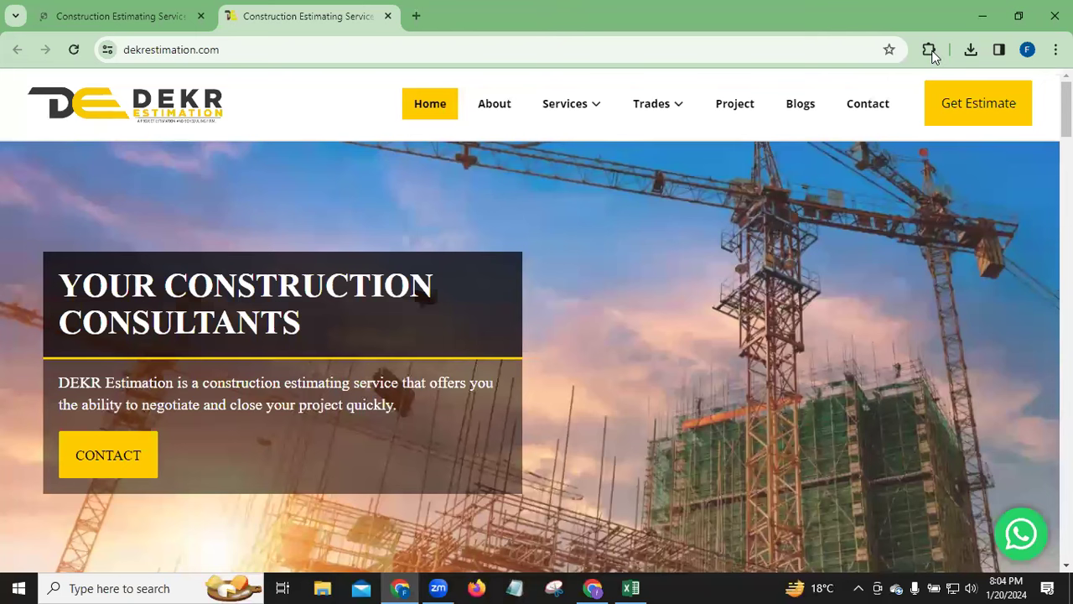
# Enable Email Extractor from its popup on the Dekr Estimation site and reload the page to capture e-mail IDs
pyautogui.click(930, 52)
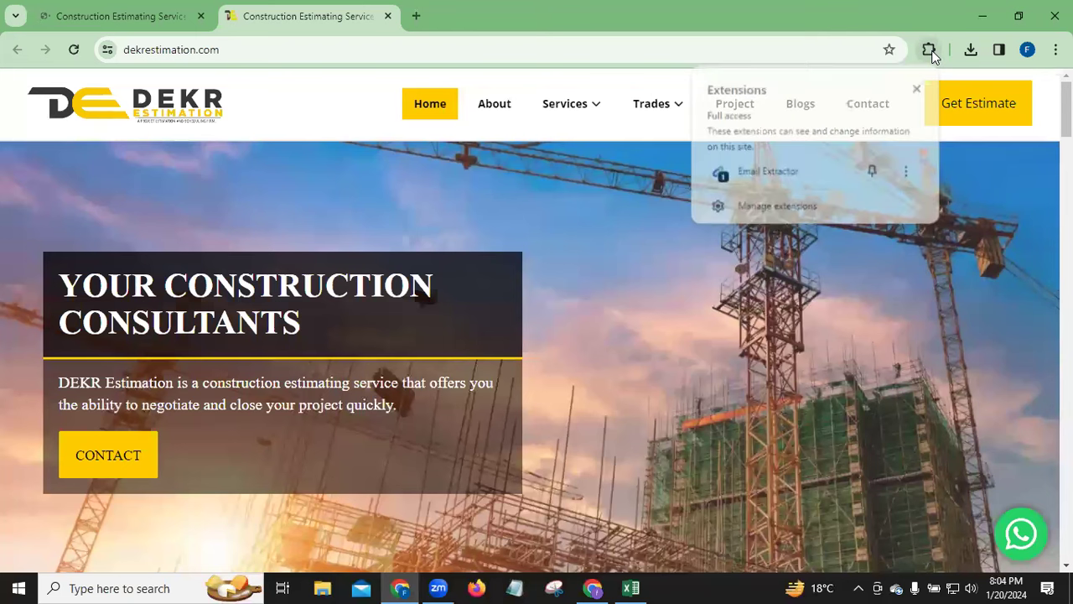
pyautogui.click(719, 178)
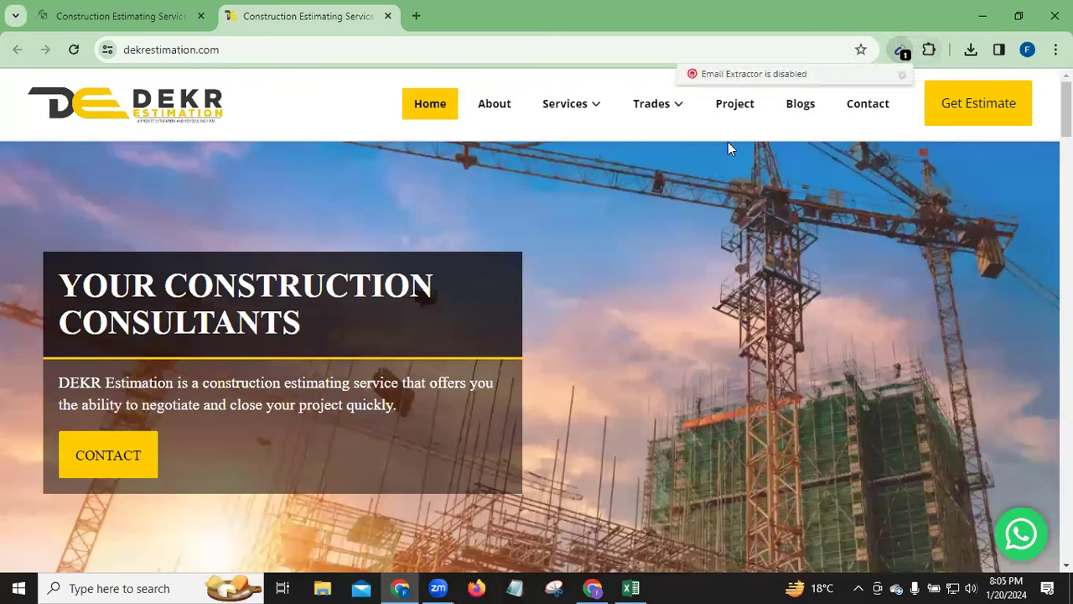
pyautogui.click(691, 76)
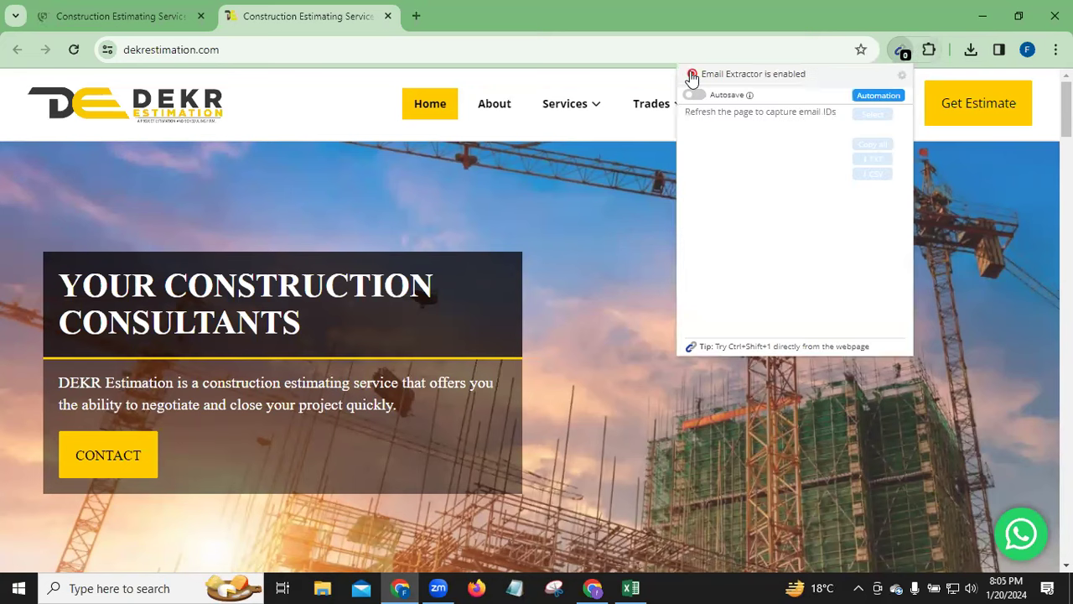
pyautogui.click(72, 53)
pyautogui.click(73, 53)
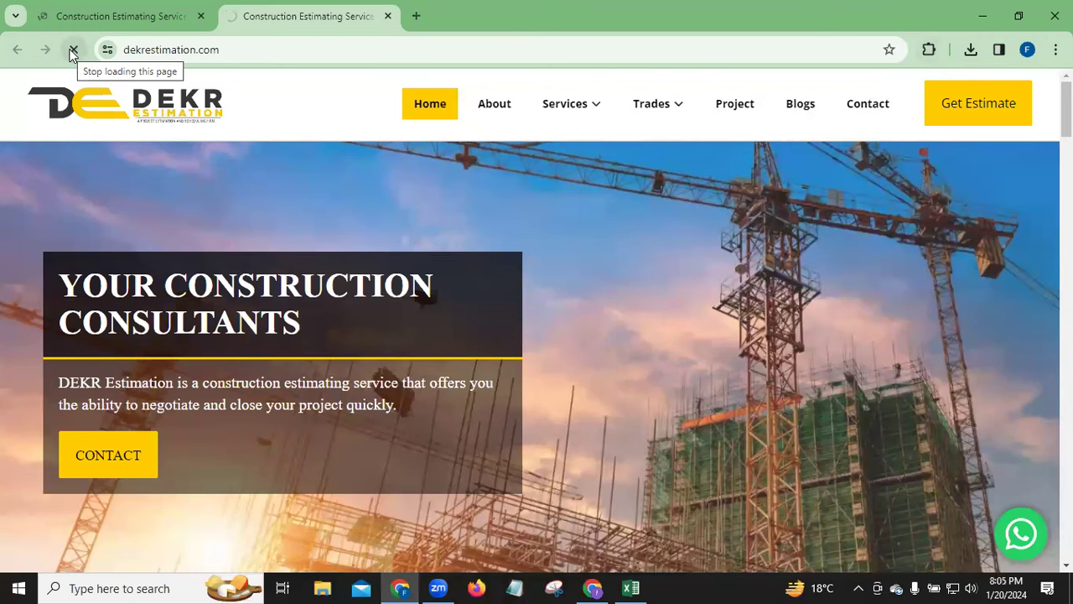